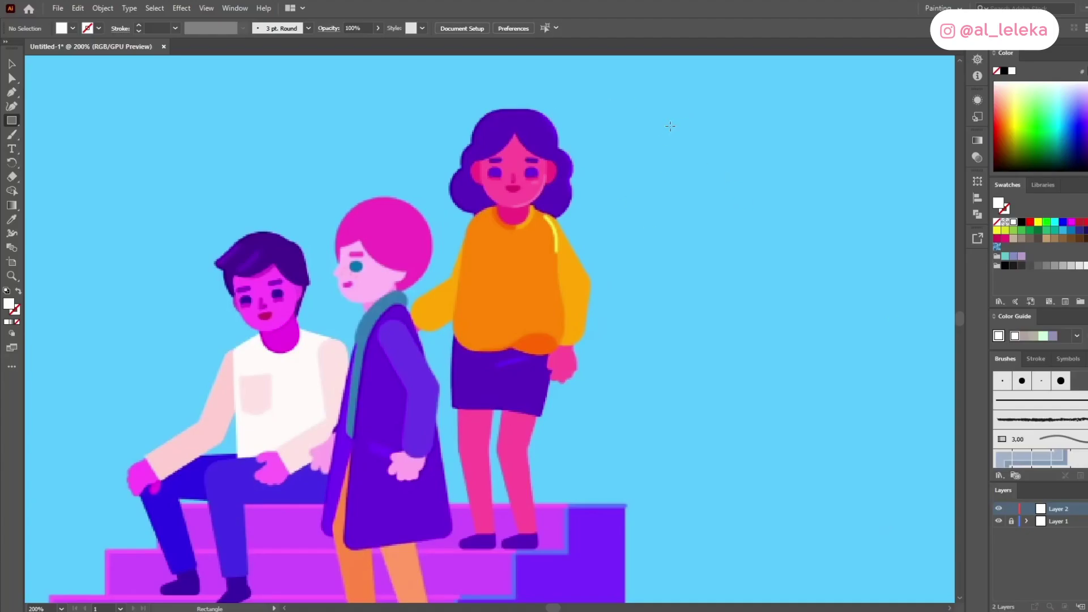
Step: Draw a white rectangle about 44 × 58 px beside the reference woman and fully round its corners for a head
drag(662, 111, 723, 202)
click(12, 78)
drag(673, 121, 706, 256)
Step: Duplicate the head shape downward and shrink the copy to about 23 × 39 px as a neck centred beneath the head
key(v)
scroll(700, 187, up, 1)
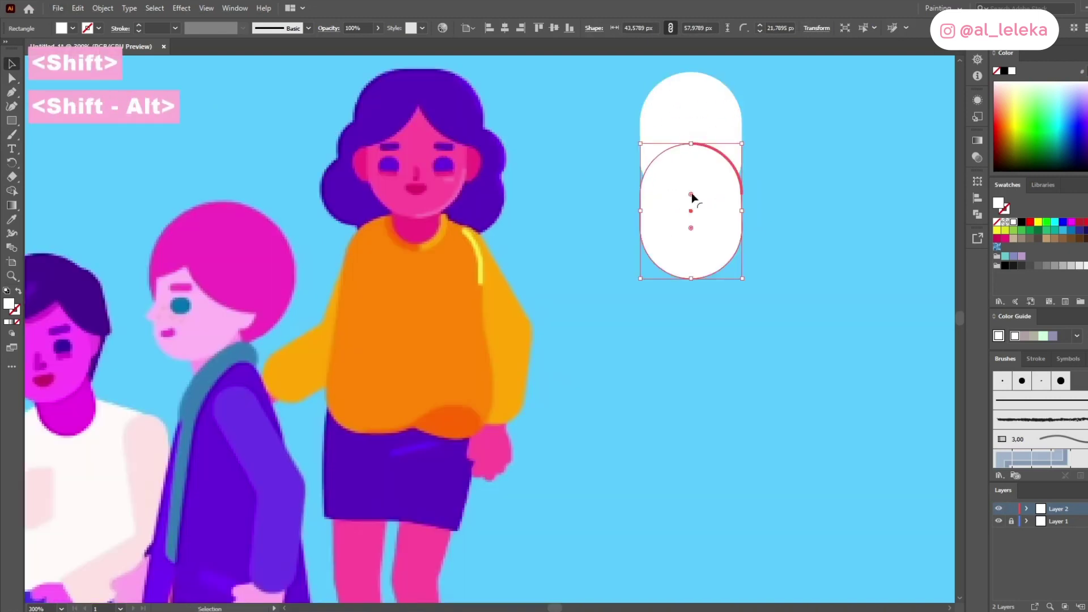
drag(641, 209, 664, 213)
drag(690, 278, 691, 235)
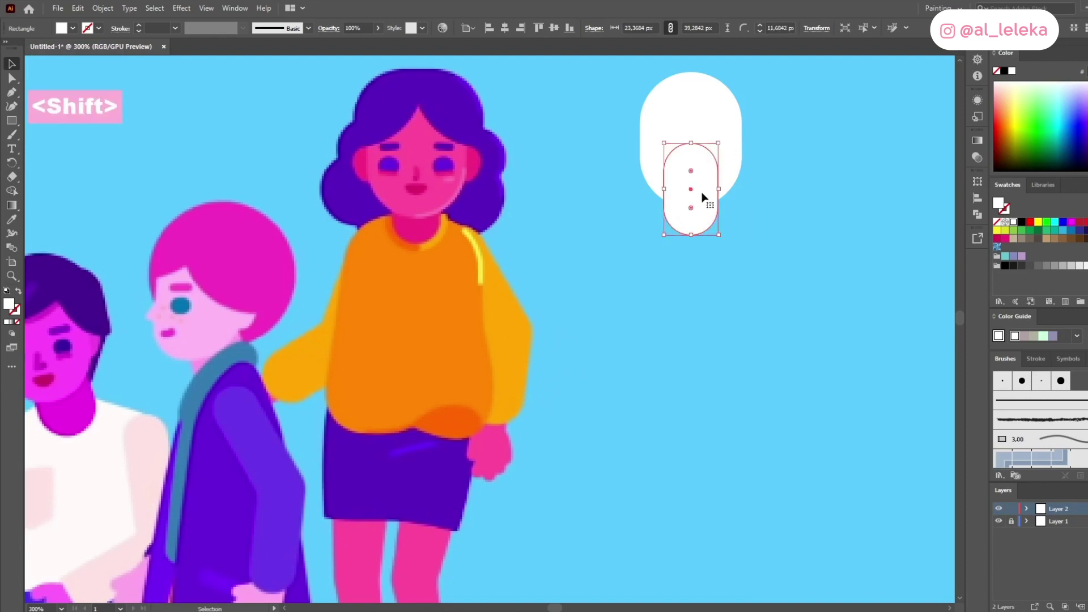
shift+click(702, 194)
key(p)
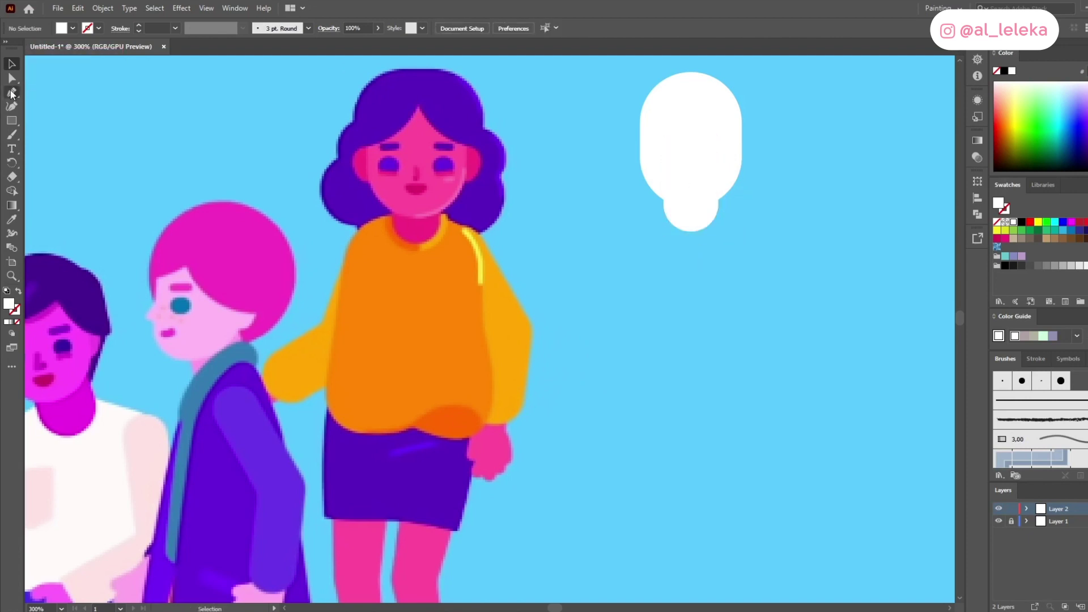
Step: Draw a half-torso rectangle about 33 × 92 px below the neck and move its upper outer corner inward to taper it
click(12, 121)
drag(691, 215, 613, 429)
key(a)
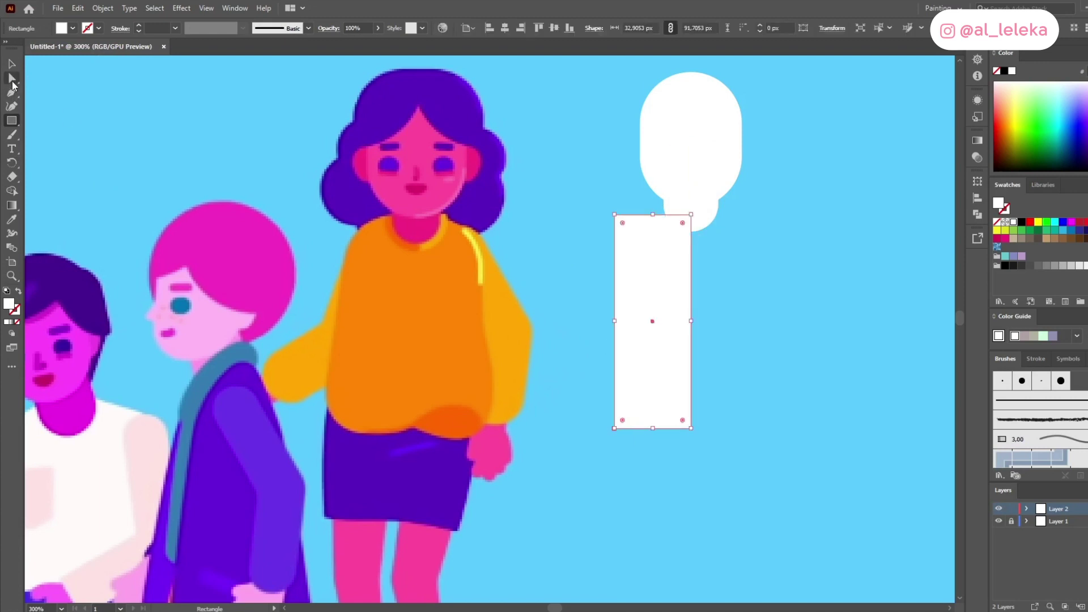
drag(613, 215, 689, 208)
shift+click(691, 215)
key(v)
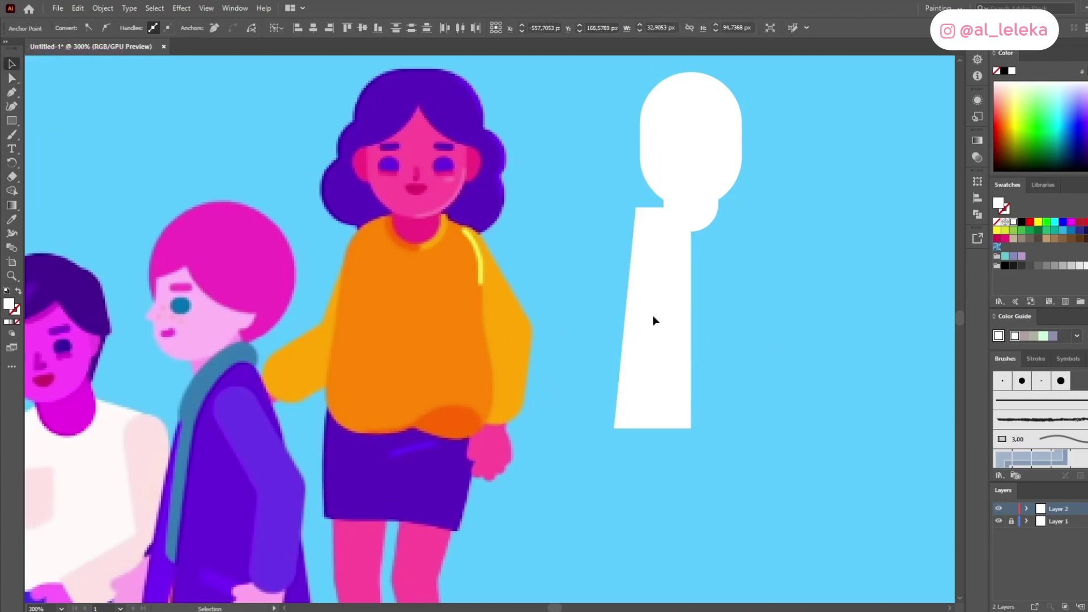
Step: Reflect a copy of the half torso across the centre line and unite both halves into one shape
right_click(669, 283)
click(822, 510)
click(719, 360)
click(731, 387)
drag(643, 326, 720, 327)
shift+click(651, 318)
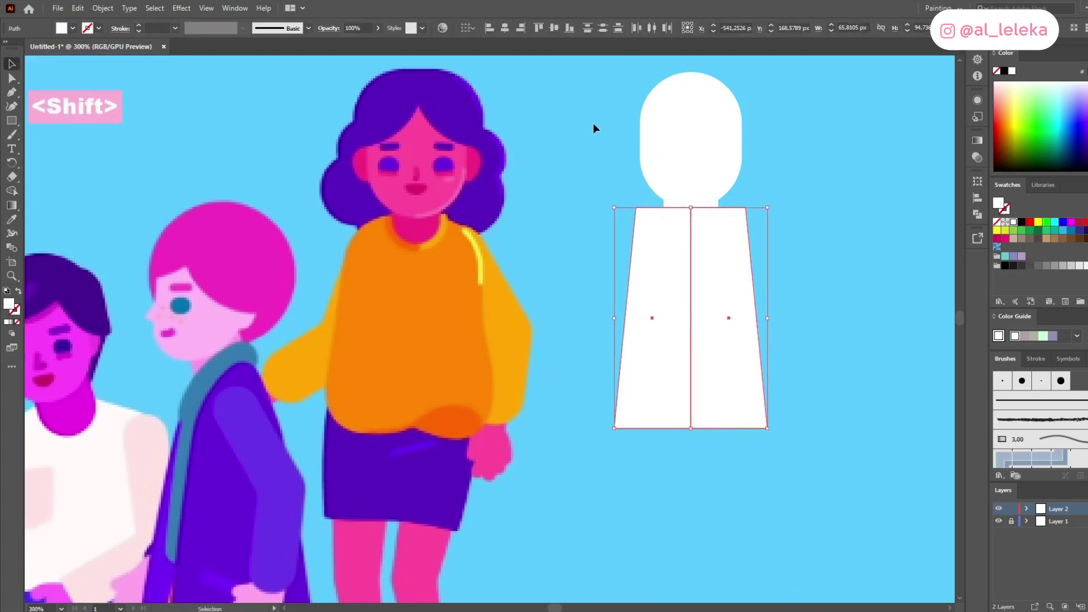
click(977, 214)
click(840, 208)
Step: Round the torso's upper corners into smooth shoulders and send the torso to the back
key(a)
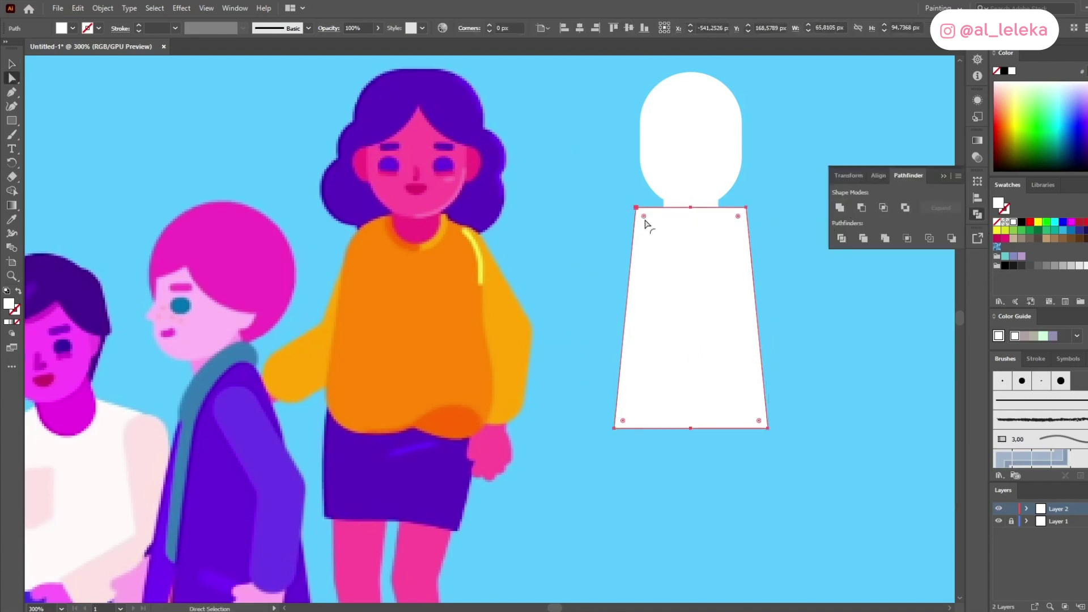
drag(738, 216, 704, 238)
key(ctrl+shift+bracketleft)
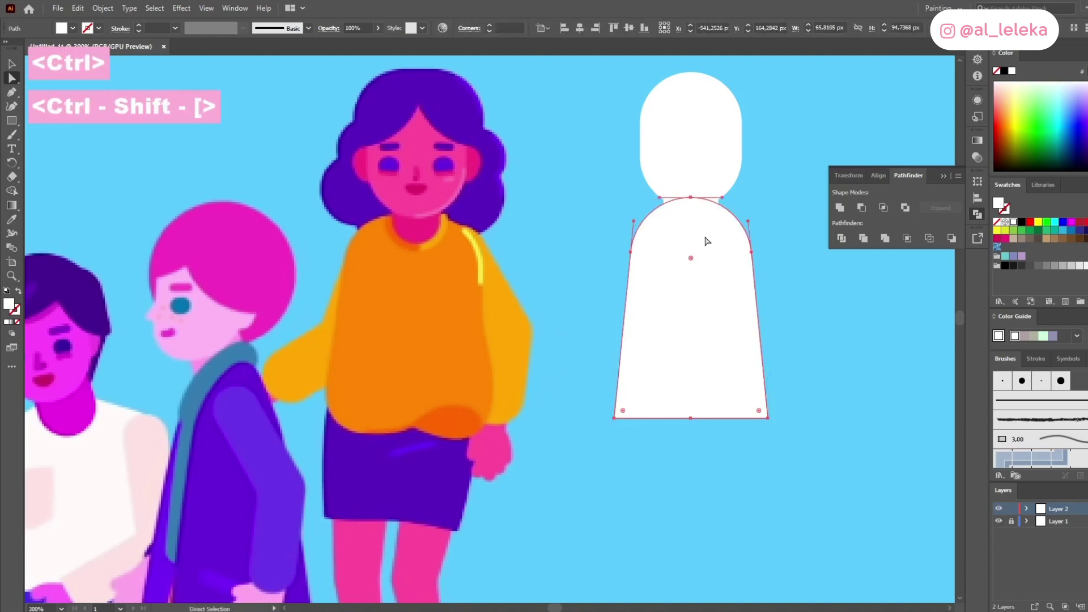
Step: Try a light pink fill, #ffb0b0, on the torso
double_click(10, 304)
click(932, 319)
click(787, 261)
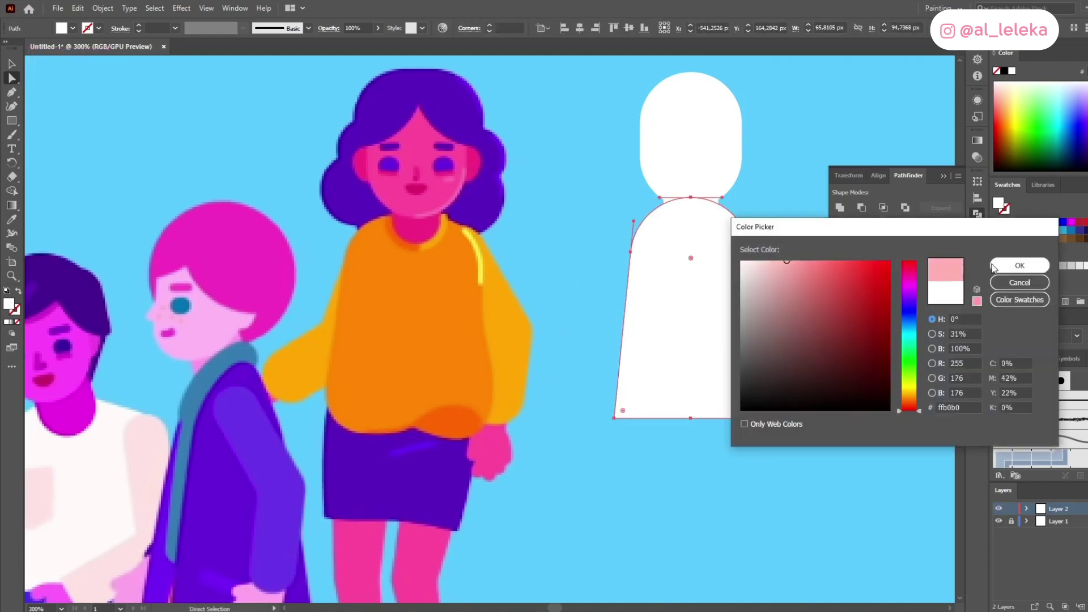
click(993, 266)
Step: Fill the torso with a saturated blue-violet
double_click(7, 304)
drag(912, 315, 913, 307)
mouse_move(849, 265)
mouse_down()
mouse_move(847, 249)
mouse_move(872, 283)
mouse_move(861, 283)
mouse_up()
click(913, 302)
click(1019, 265)
Step: Fill the head and neck shapes together with pink #ff4a90
click(699, 209)
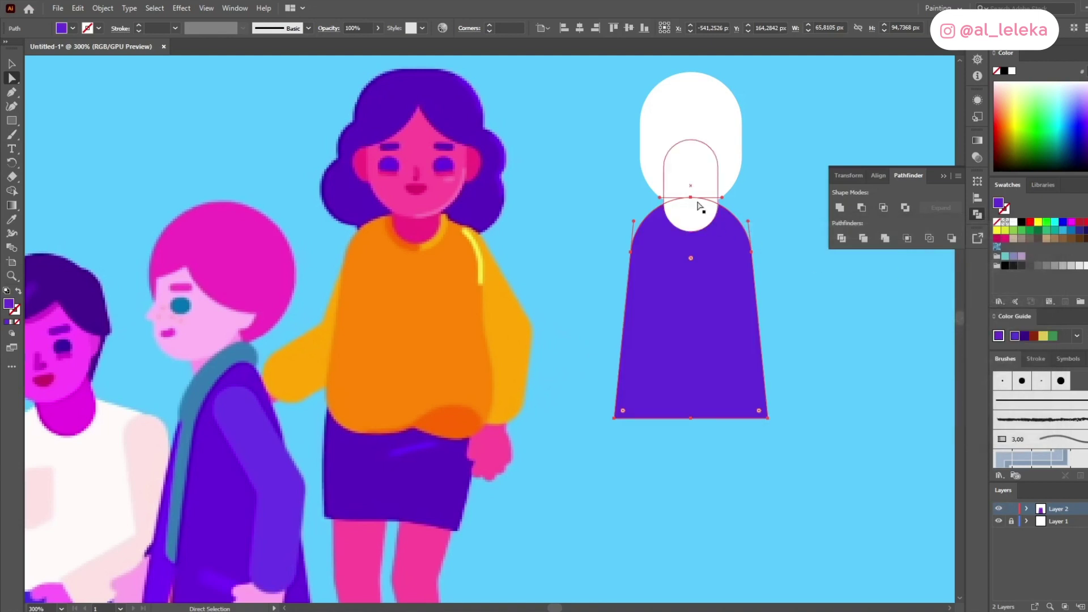
shift+click(700, 110)
double_click(9, 306)
click(909, 398)
click(910, 407)
click(913, 266)
click(853, 276)
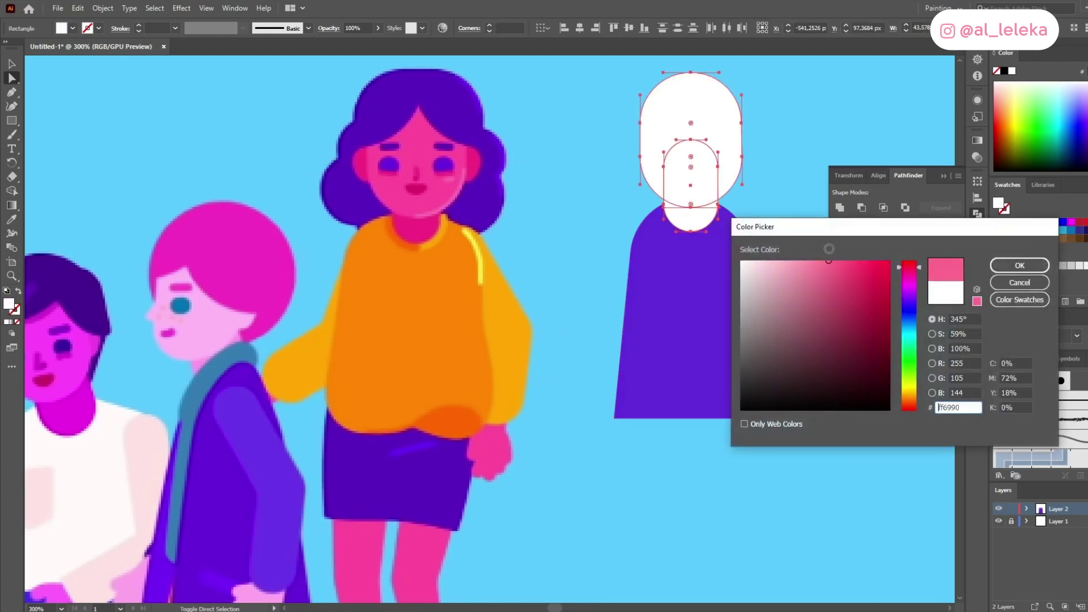
click(1019, 265)
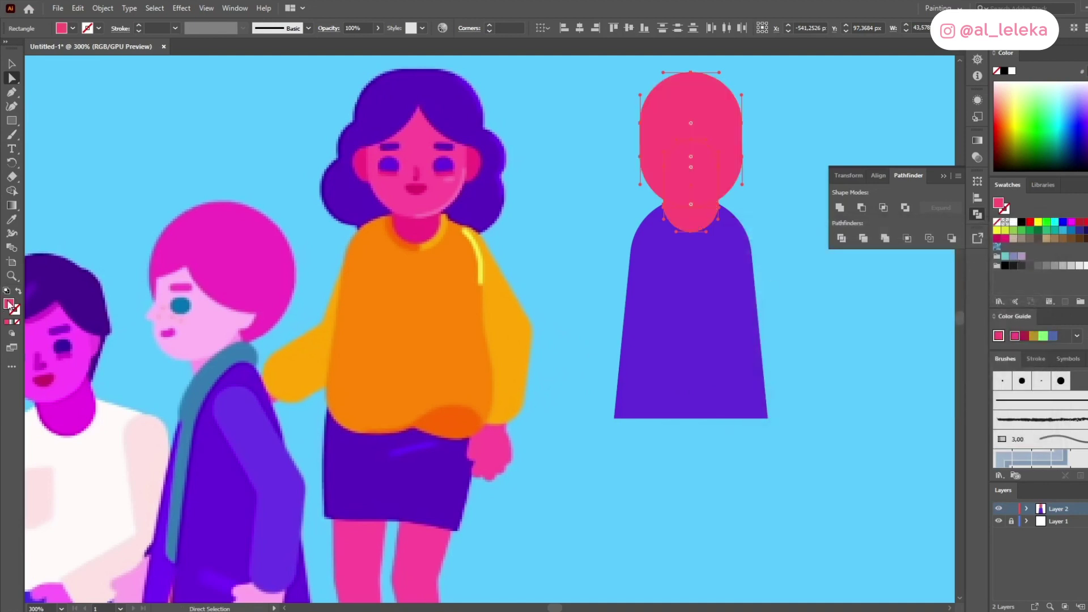
double_click(10, 307)
click(1020, 262)
Step: Recolour only the neck with the darker pink #e8347e
click(680, 218)
double_click(9, 307)
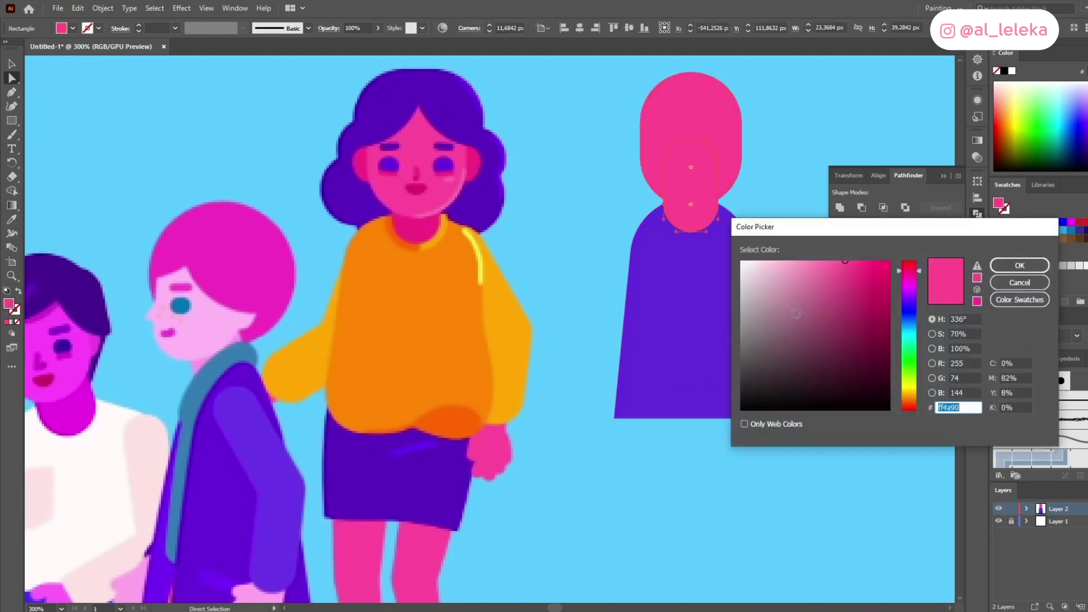
click(931, 334)
drag(910, 288, 910, 269)
click(910, 293)
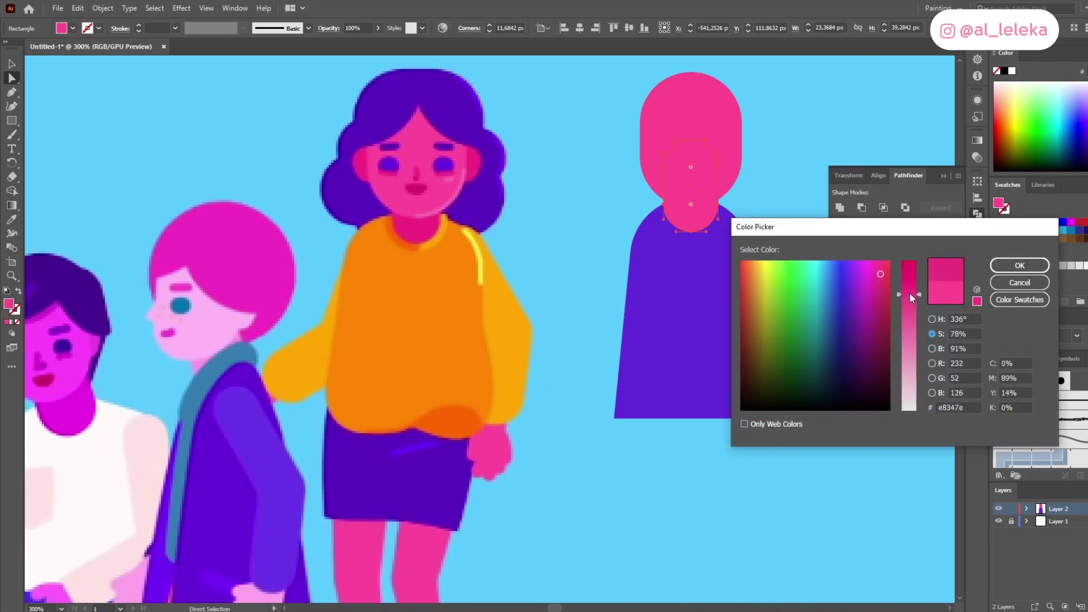
click(1019, 265)
Step: Send the neck behind the head and the torso behind the neck
key(ctrl+shift+bracketleft)
ctrl+shift+click(703, 314)
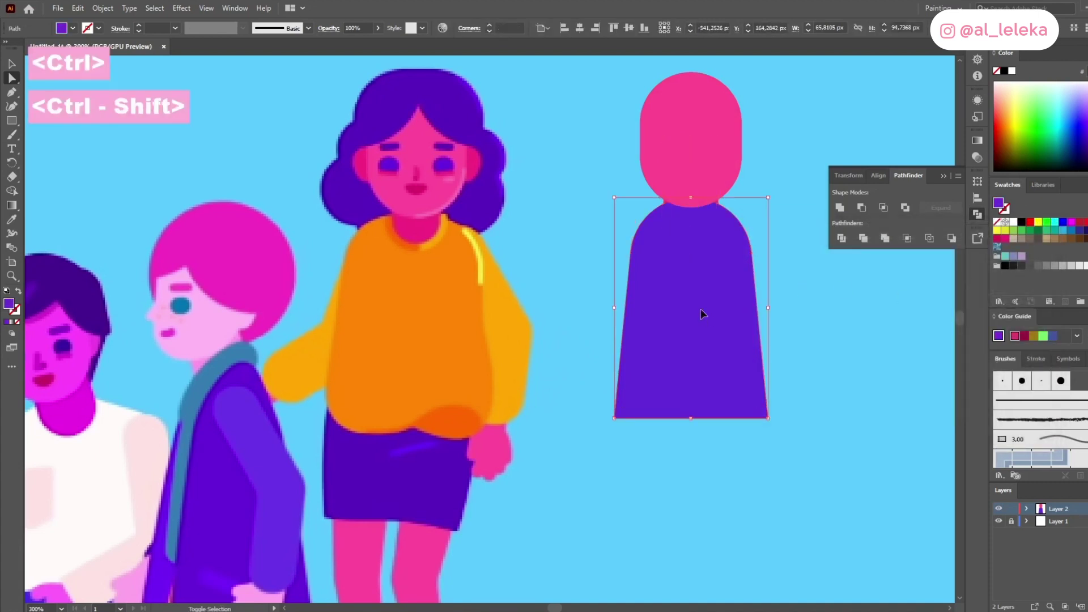
key(ctrl+shift+bracketleft)
drag(562, 178, 542, 214)
click(566, 237)
Step: Narrow the neck symmetrically to about 18 px wide, keeping it centred under the head
click(672, 407)
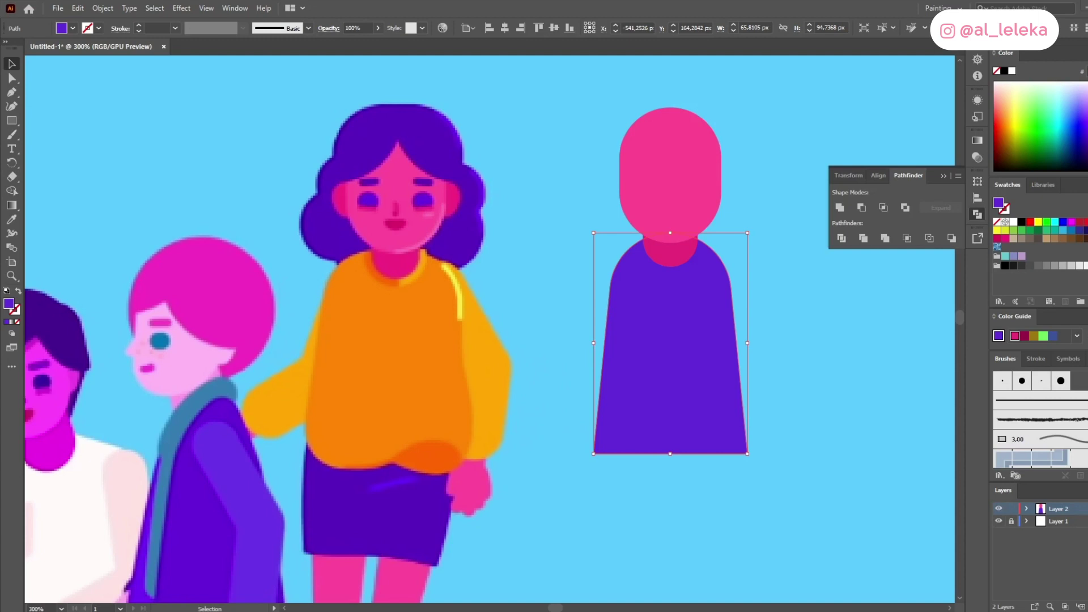
click(658, 265)
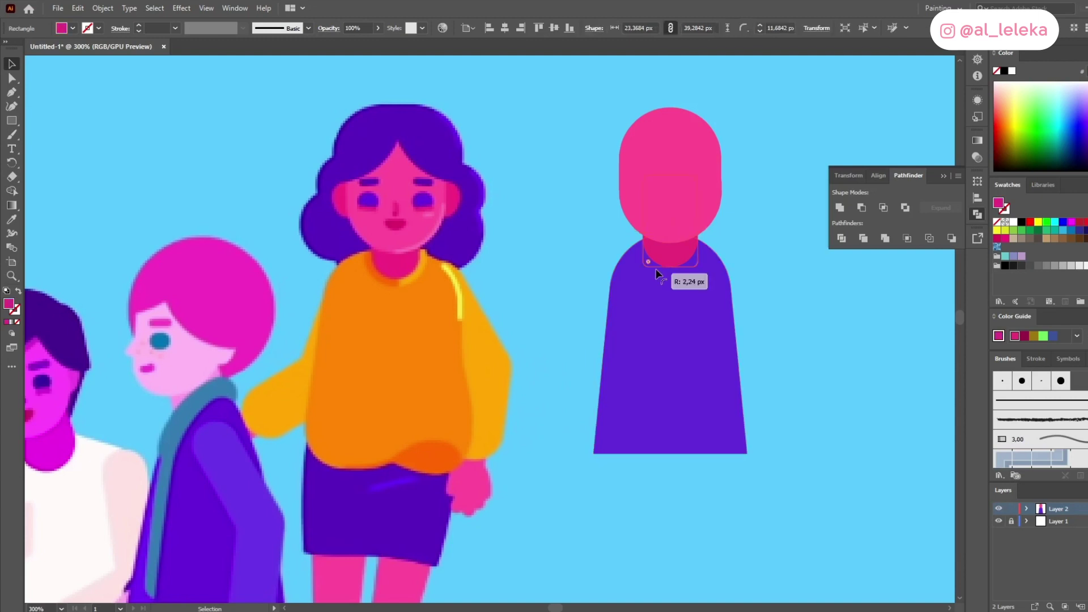
drag(657, 275, 664, 210)
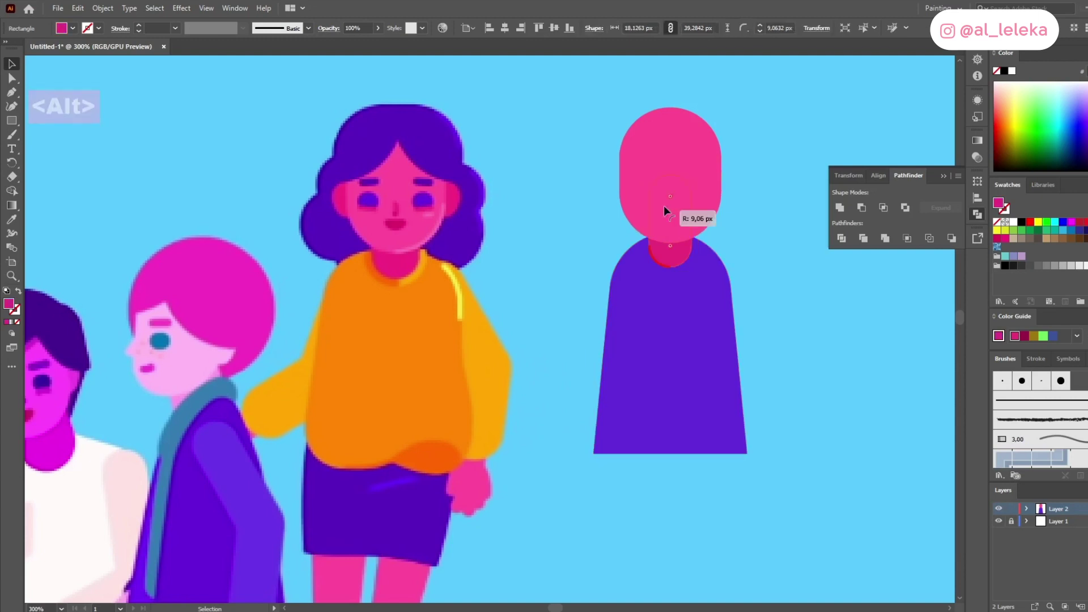
key(ctrl+shift+a)
Step: Draw a small round eye, copy it level across the face, and colour the eyes with the torso's violet
click(12, 120)
drag(14, 121, 51, 136)
mouse_move(690, 187)
mouse_down()
mouse_move(699, 196)
mouse_move(606, 187)
mouse_up()
key(i)
click(603, 336)
key(v)
Step: Draw a horizontal line about 12 px long across the right eye's lower part, stroked in the face's pink without fill
scroll(707, 212, up, 1)
click(12, 92)
click(654, 194)
shift+click(691, 199)
key(Delete)
key(i)
click(662, 233)
key(shift+x)
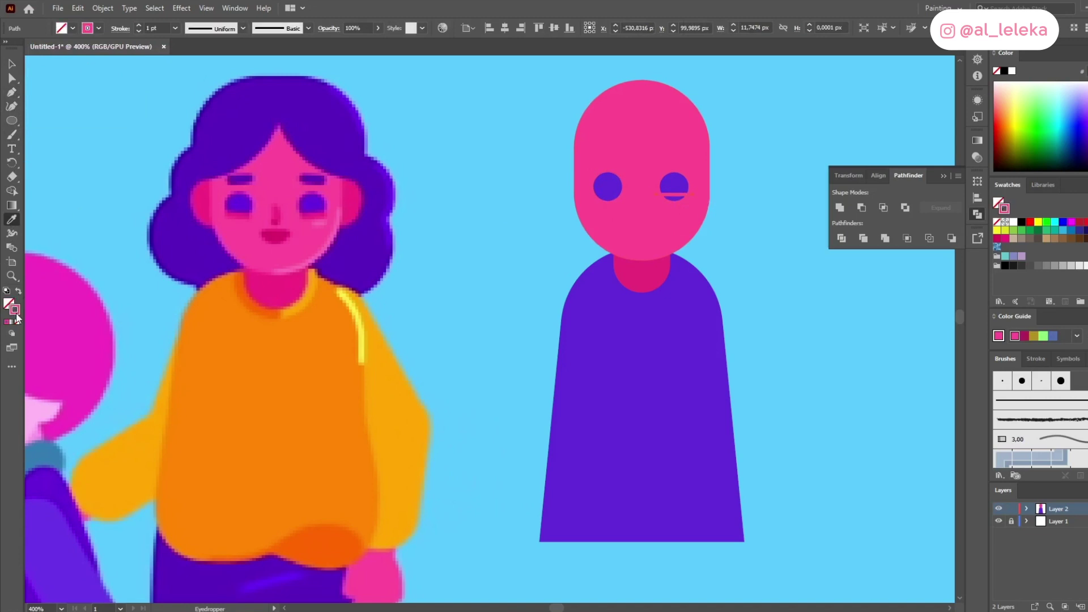
Step: Change the eyelid line's stroke to a darker, more saturated pink
double_click(14, 311)
click(930, 319)
click(873, 272)
click(1015, 266)
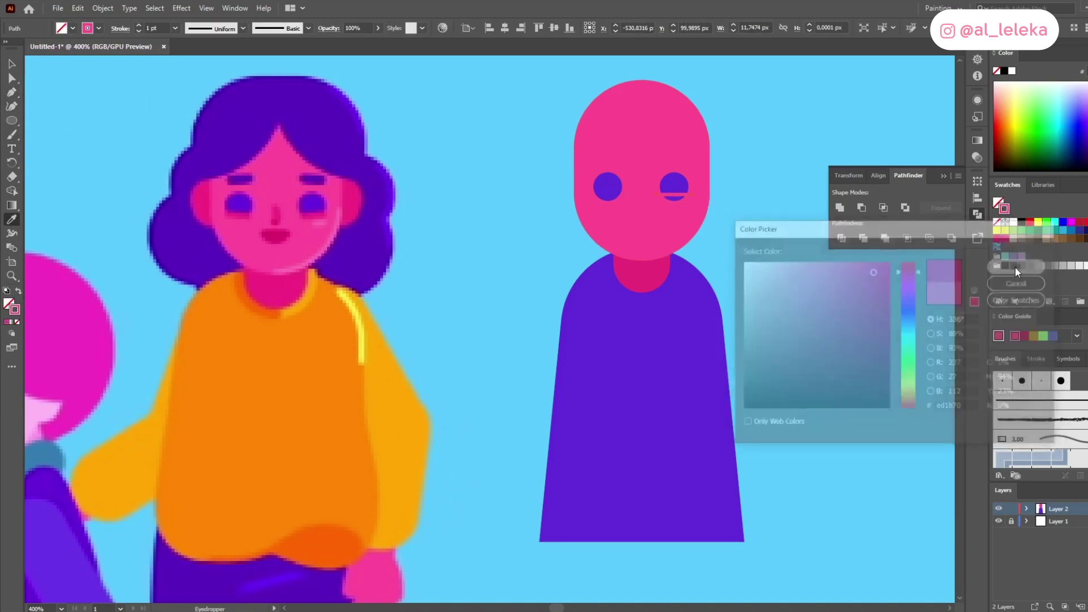
Step: Set the eyelid line's stroke weight to 3 pt with round caps and round joins
scroll(153, 27, up, 2)
scroll(153, 27, down, 1)
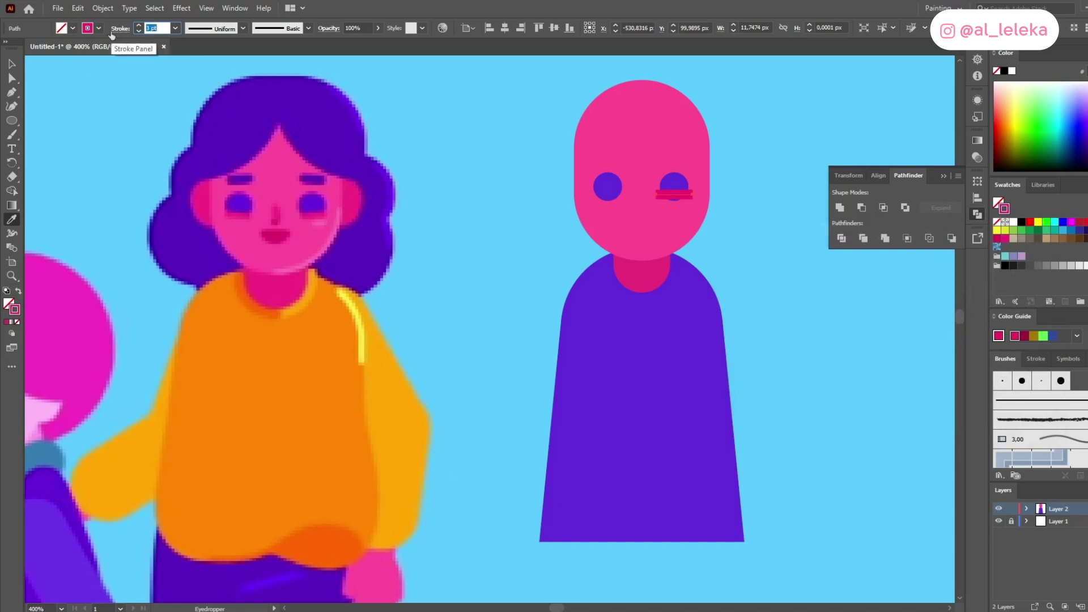
click(112, 30)
click(59, 59)
click(61, 73)
click(21, 246)
click(11, 64)
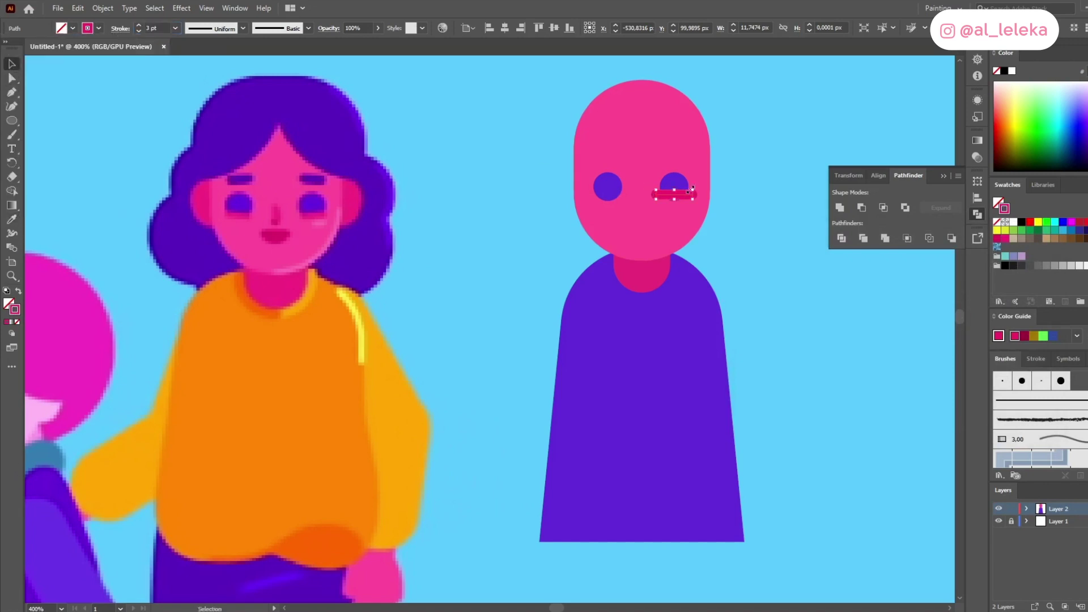
Step: Place a copy of the eyelid line above the right eye as a slightly tilted eyebrow about 6 px long
scroll(657, 188, up, 2)
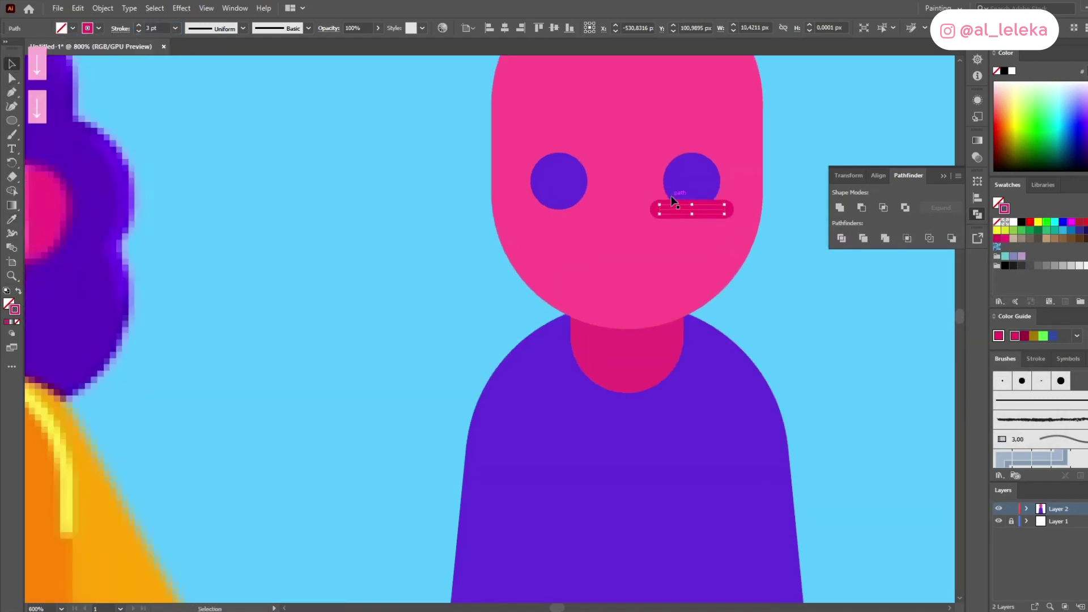
drag(660, 199, 678, 158)
scroll(689, 232, down, 1)
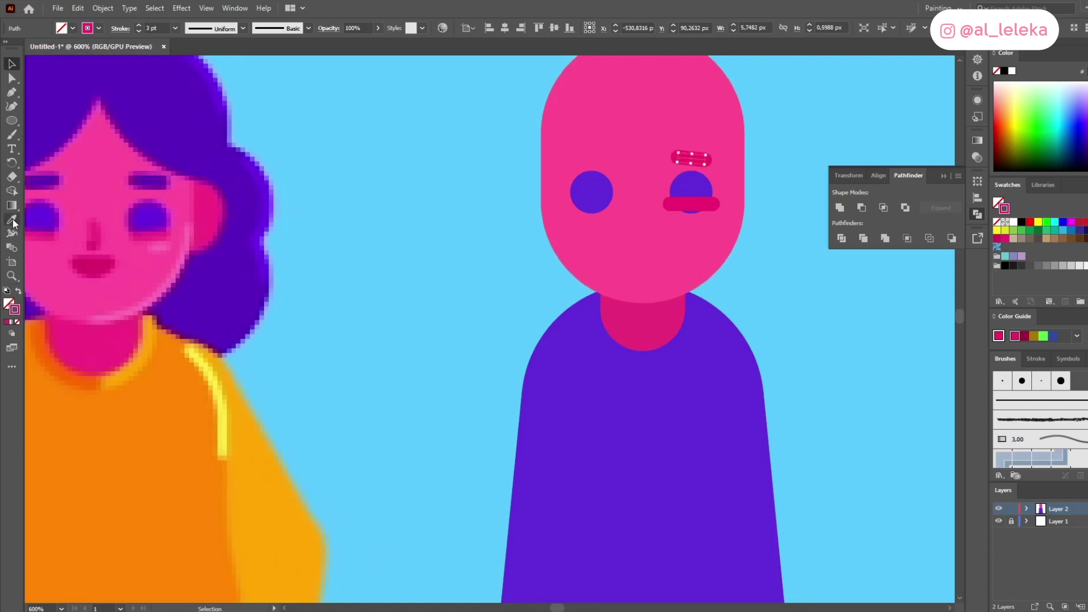
Step: Select the whole figure and save its colours as a new swatch group
drag(530, 176, 798, 465)
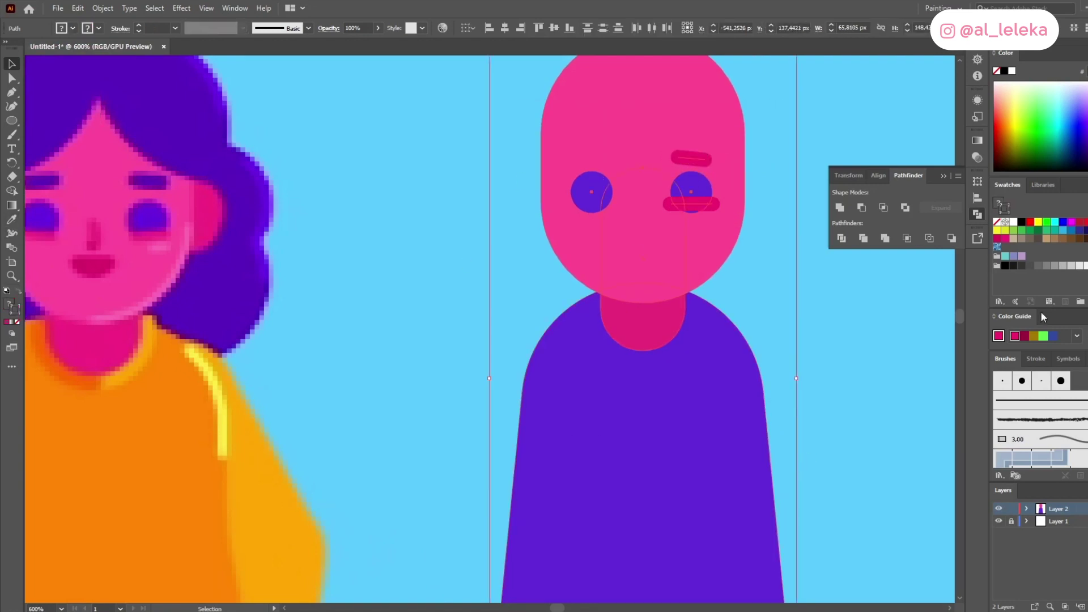
click(1080, 301)
click(331, 299)
click(442, 243)
Step: Apply the saved violet swatch to the eyebrow's stroke
click(700, 154)
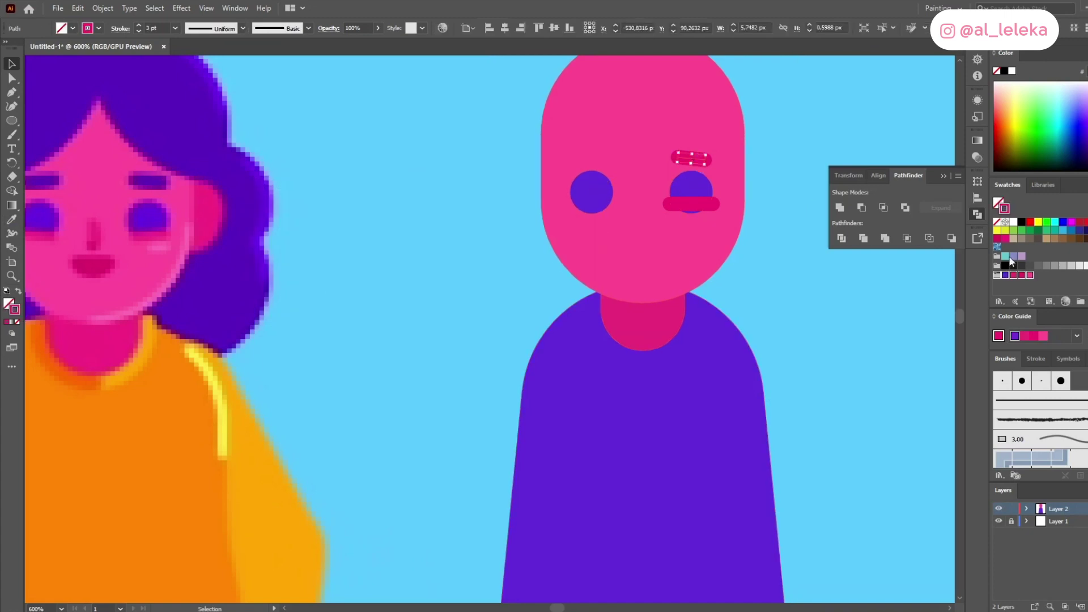
click(1006, 275)
click(807, 322)
Step: Draw a small three-point nose between the eyes with the Pen tool and round its middle corner
key(p)
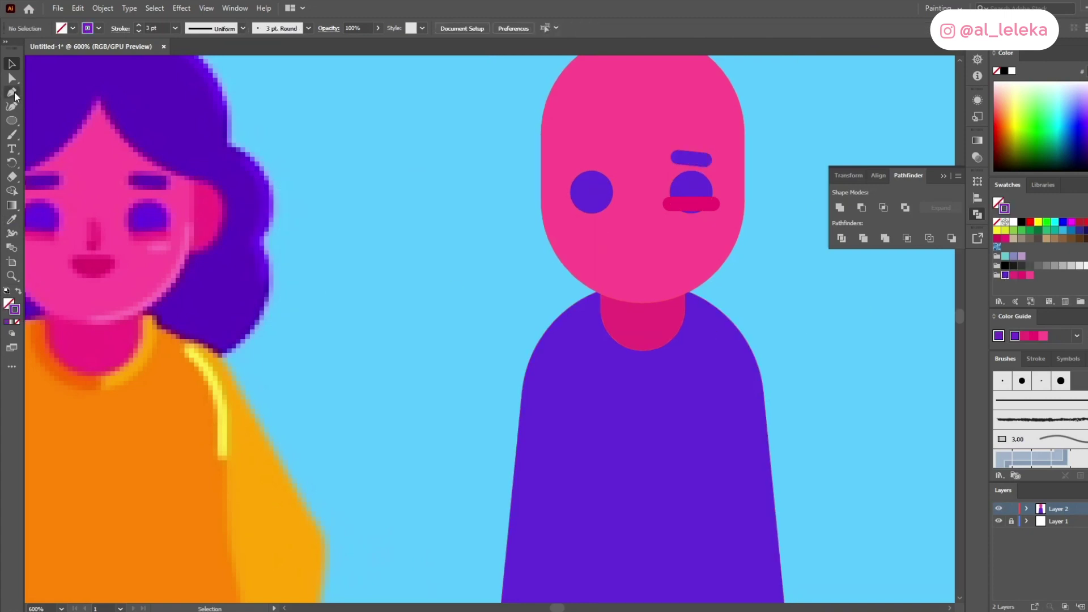
click(643, 208)
click(646, 220)
click(643, 233)
click(678, 238)
key(Delete)
click(12, 65)
click(13, 78)
drag(646, 226, 643, 221)
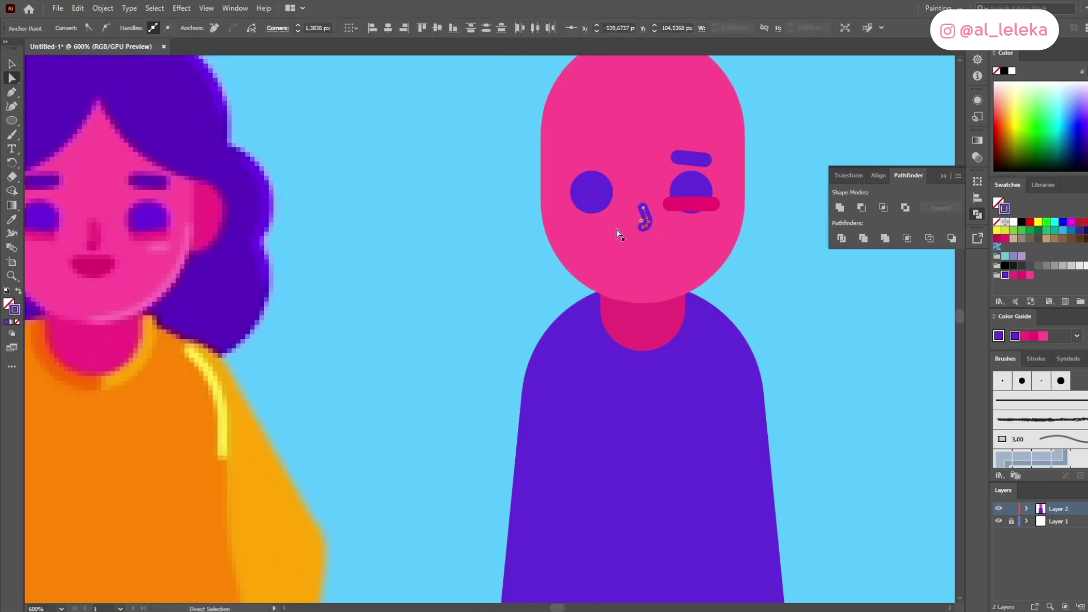
Step: Recolour the nose's stroke with the saved dark pink swatch
click(1029, 275)
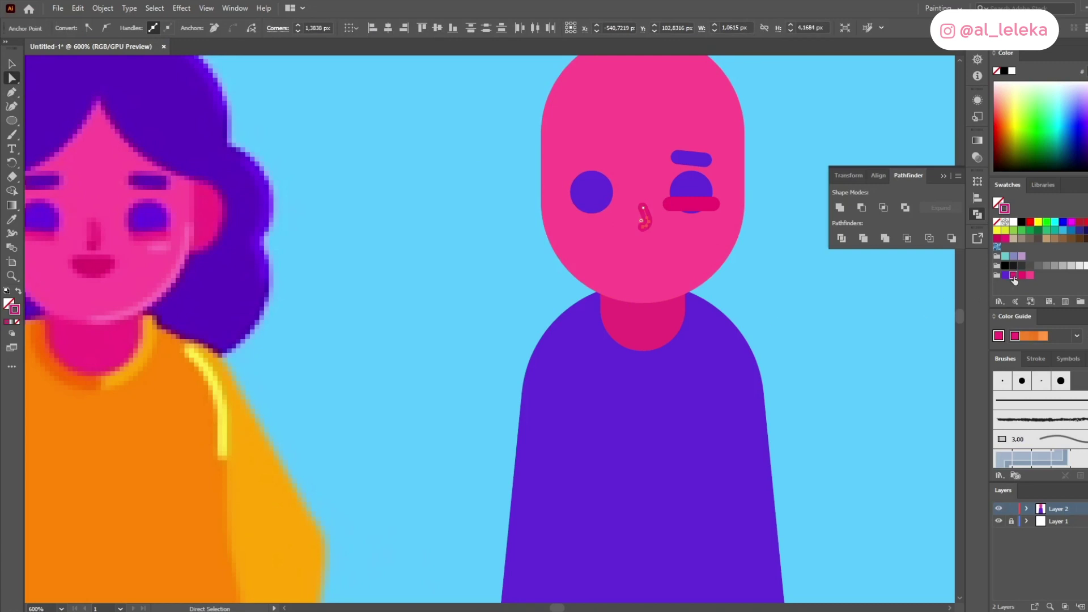
click(793, 292)
key(ctrl+z)
Step: Draw a closed triangular mouth with a flat upper edge below the nose using the Pen tool
key(p)
click(625, 236)
shift+click(663, 236)
click(644, 251)
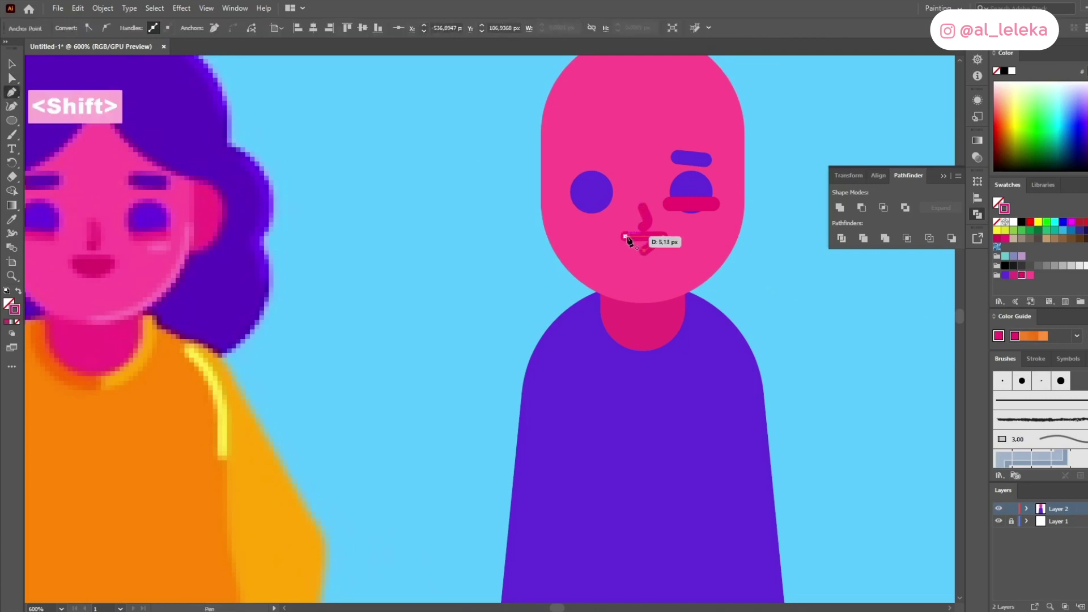
click(625, 236)
click(12, 78)
click(644, 250)
drag(644, 245, 655, 198)
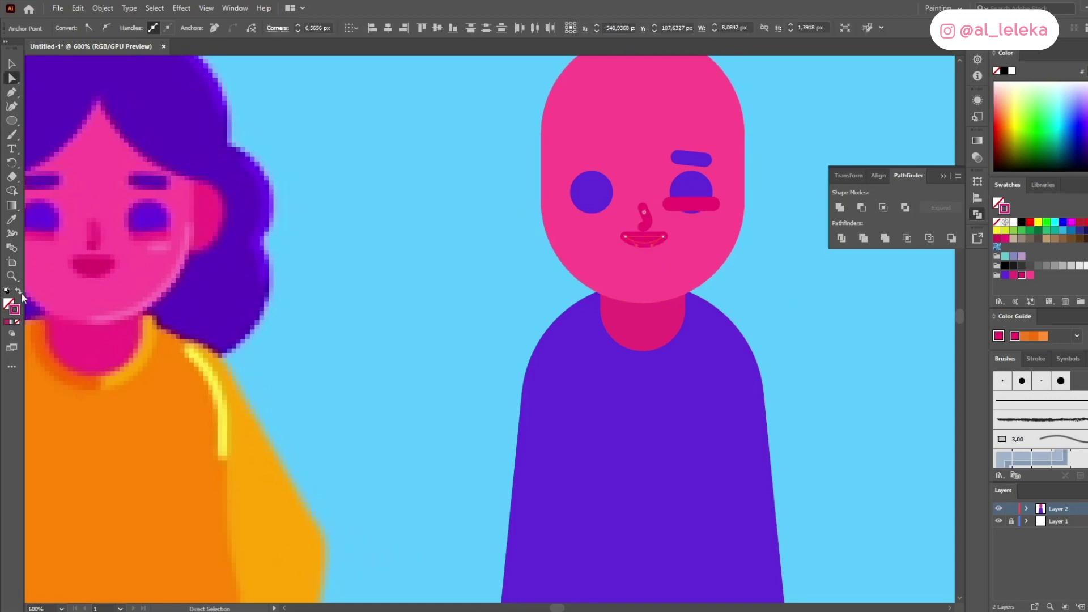
click(19, 291)
key(ctrl+z)
key(ctrl+z)
key(ctrl+z)
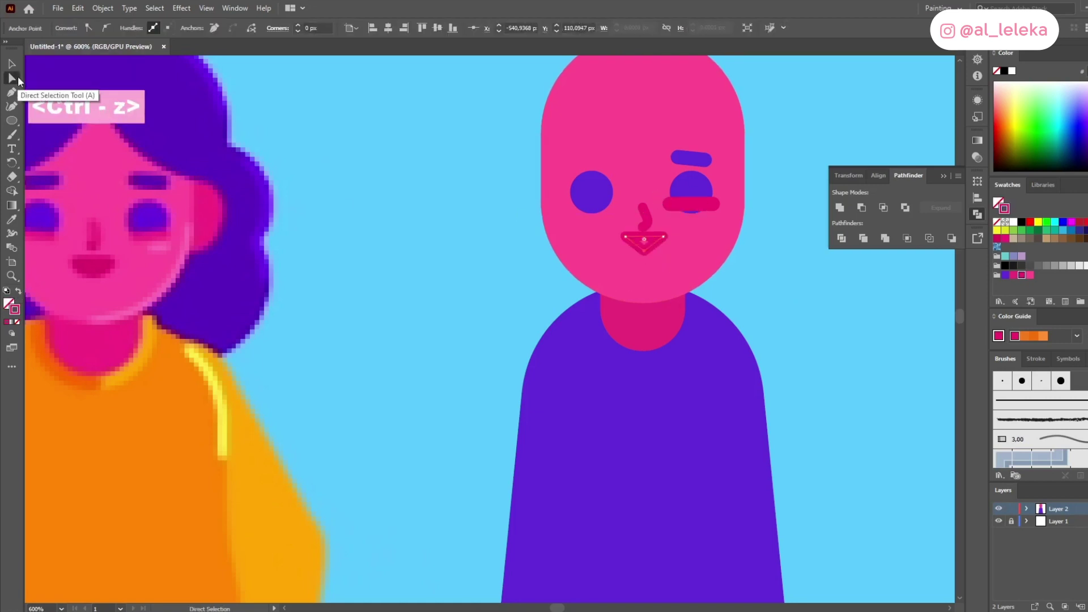
Step: Lengthen and round the mouth's lower corner into a smile and fill it with the dark pink
mouse_move(644, 253)
mouse_down()
mouse_move(646, 267)
mouse_move(640, 239)
mouse_move(670, 250)
mouse_move(624, 240)
mouse_up()
click(19, 292)
key(v)
click(634, 269)
click(640, 248)
key(Up)
click(7, 322)
Step: Set the mouth's stroke weight to 1 pt
click(160, 27)
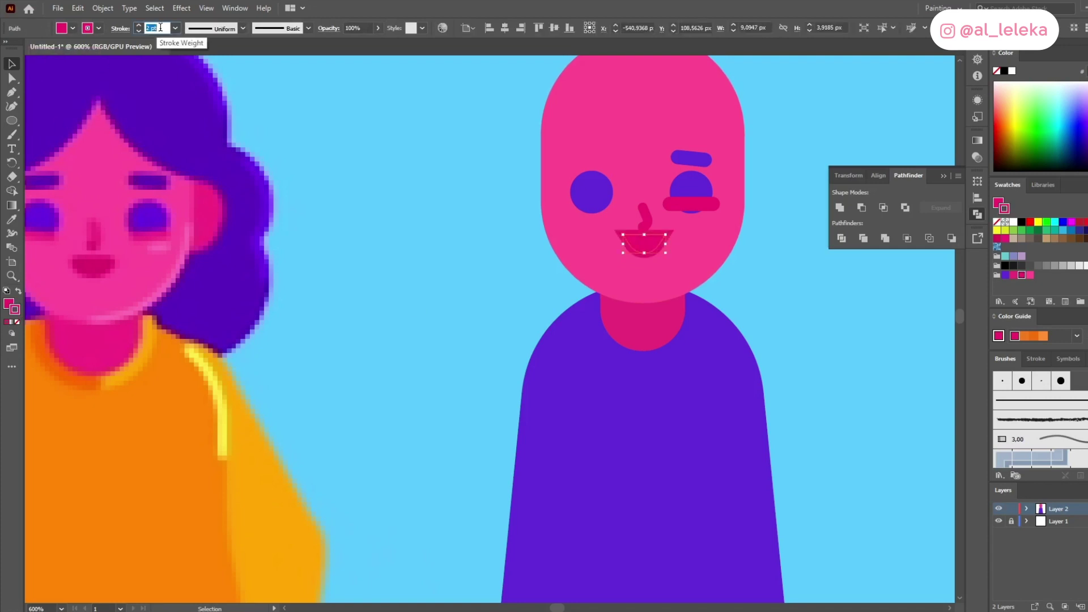
click(120, 29)
click(781, 252)
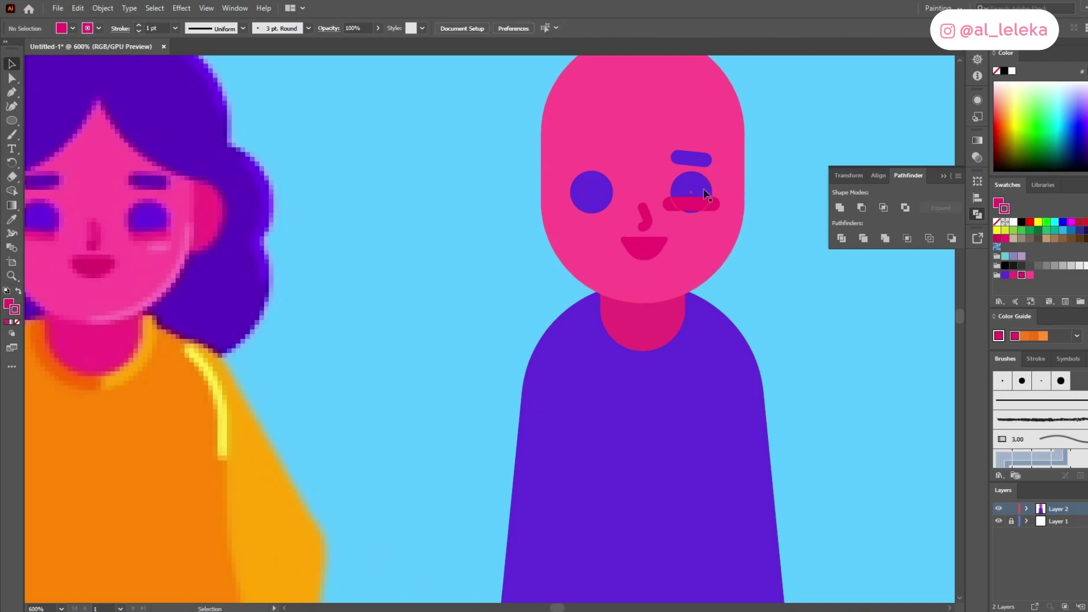
Step: Place a short horizontal blush line below the right eyelid and recolour its stroke to a soft light pink
drag(704, 217, 680, 218)
key(ctrl+z)
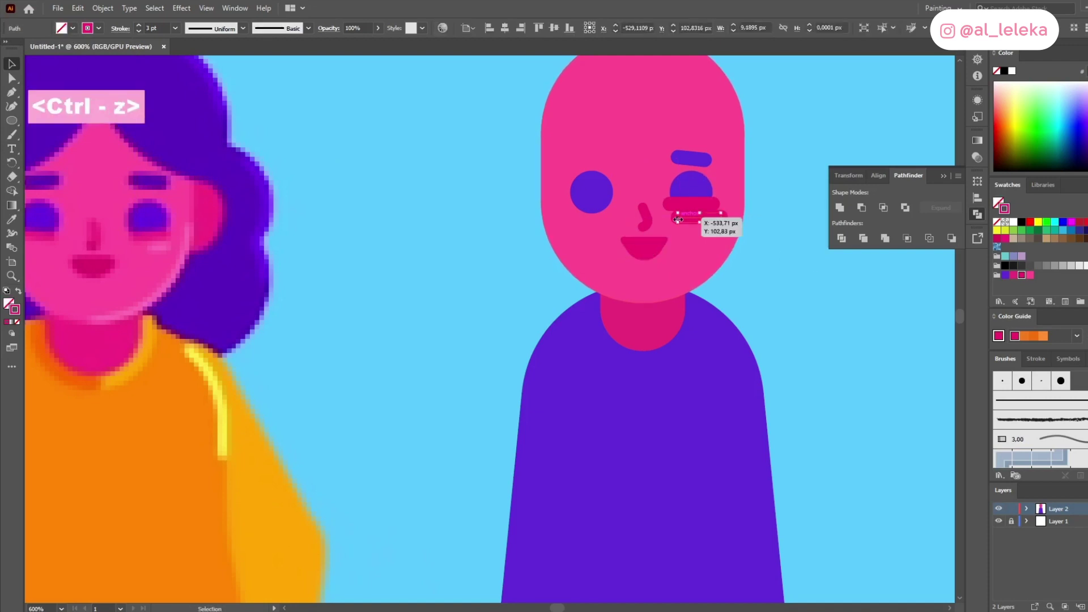
double_click(15, 308)
click(805, 244)
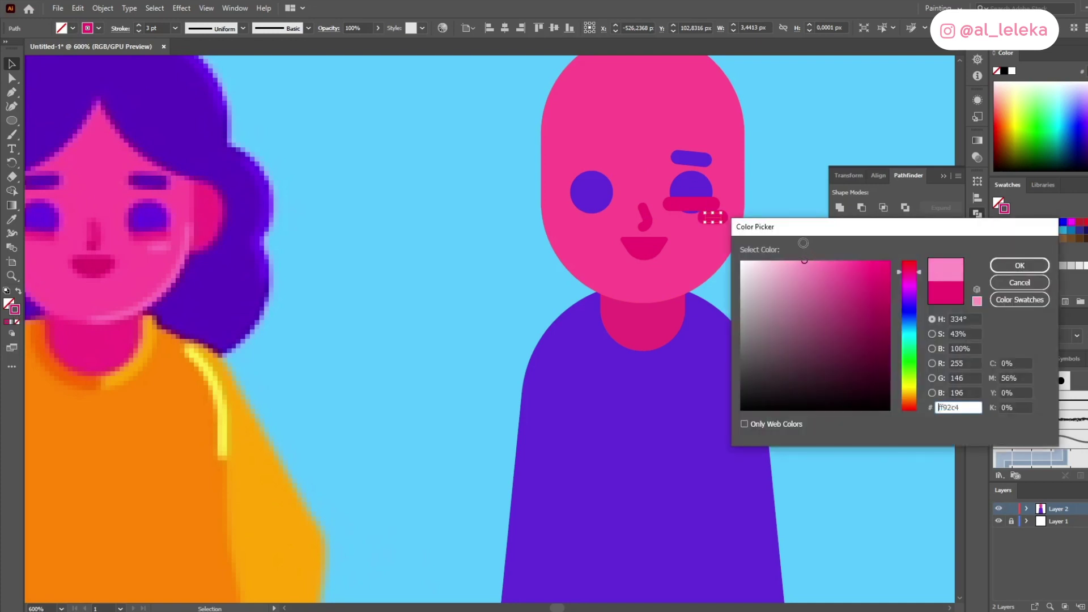
click(1015, 263)
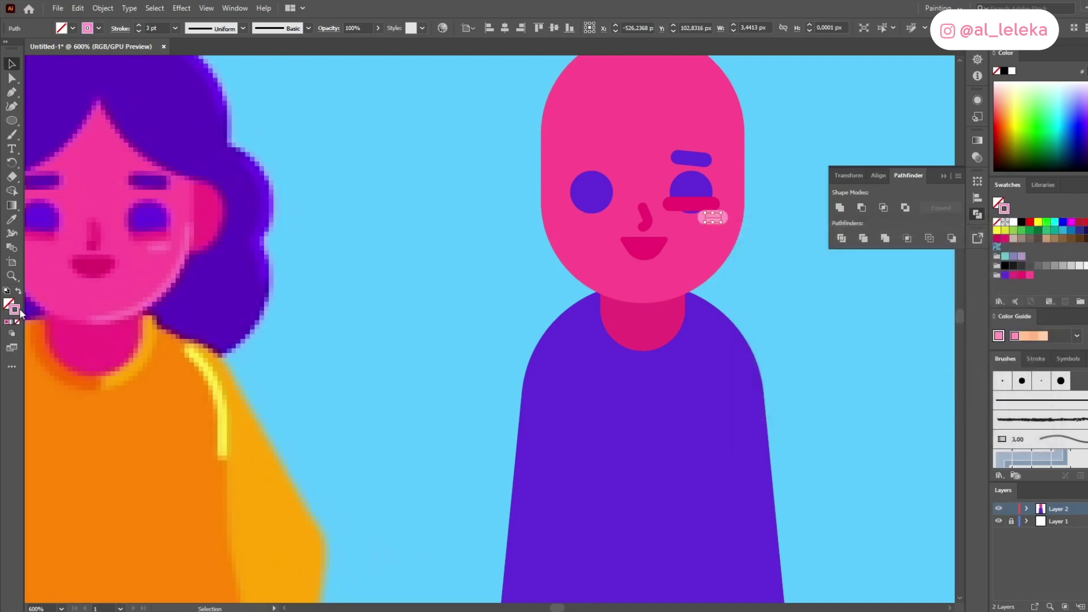
double_click(15, 309)
click(908, 271)
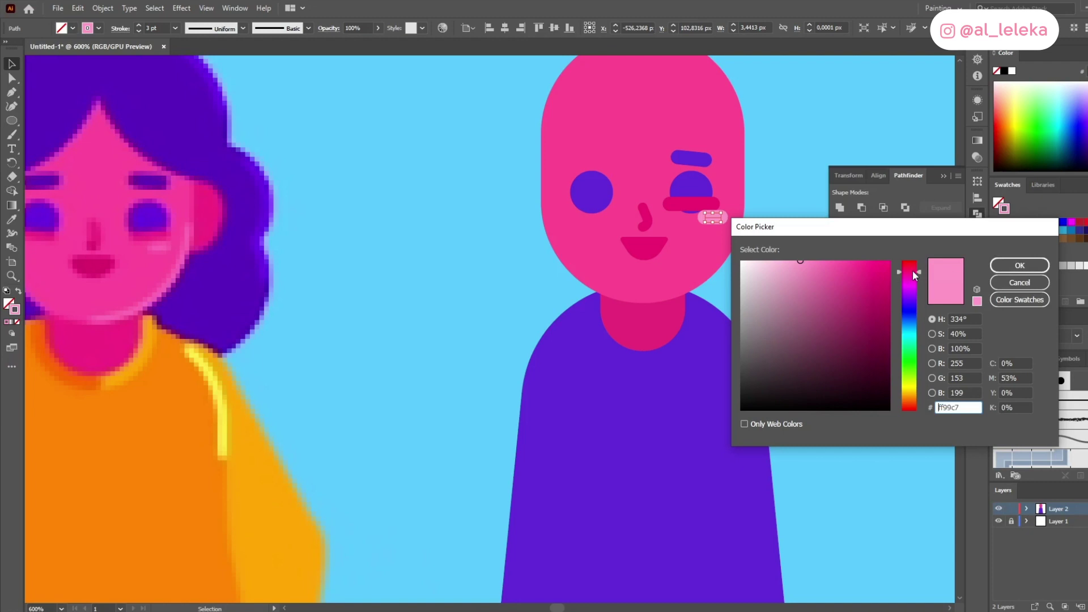
click(824, 279)
click(998, 264)
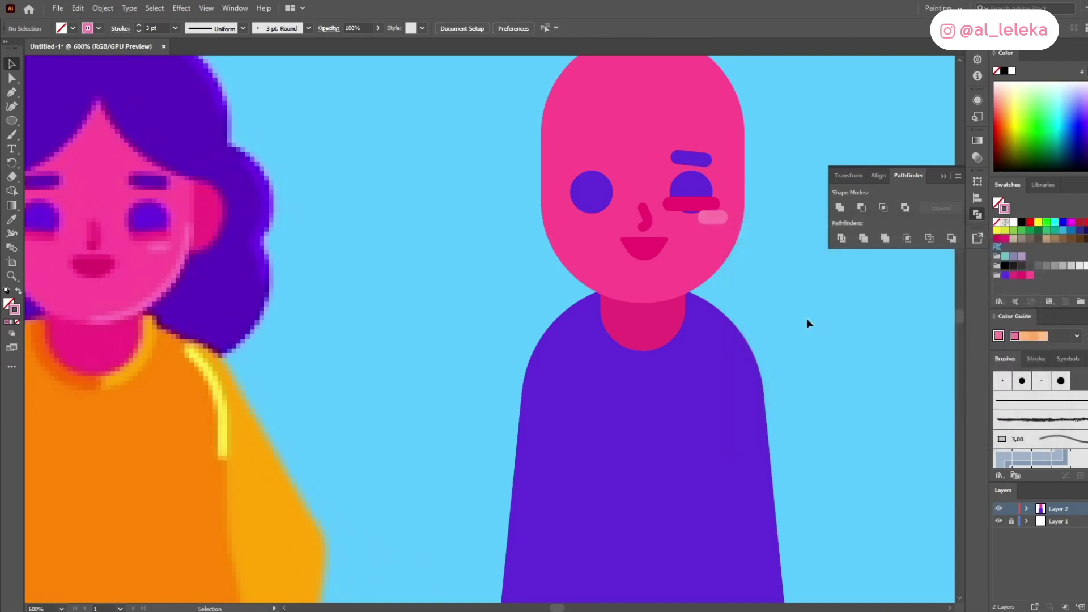
Step: Cover the lower part of the right eye with a face-pink rectangle about 15.4 × 4.9 px, placed behind the eyelid and blush
drag(11, 120, 45, 121)
drag(679, 210, 731, 227)
key(ctrl+bracketleft)
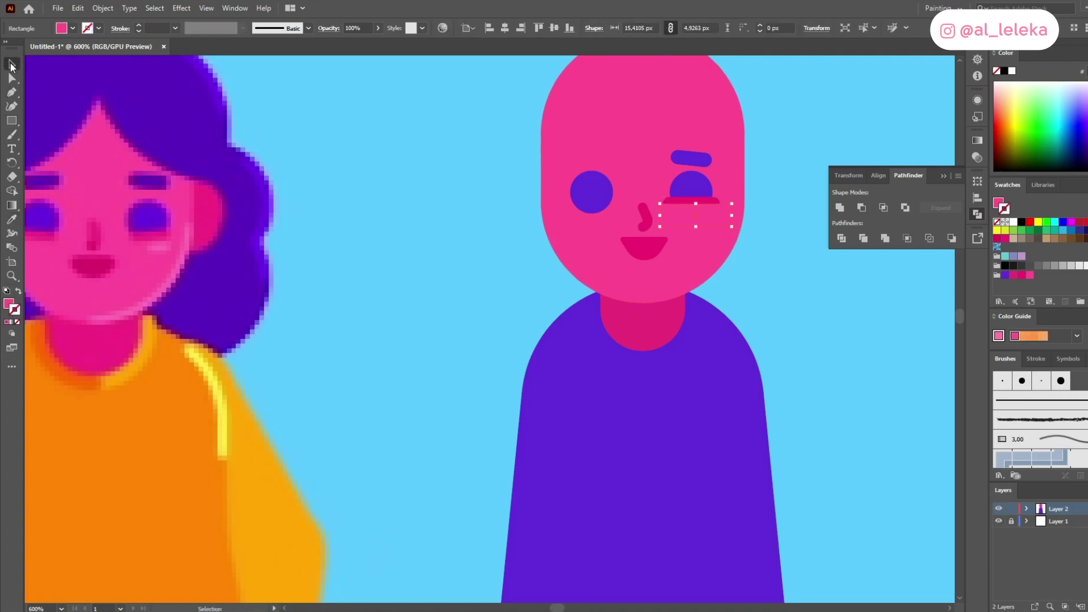
key(ctrl+bracketleft)
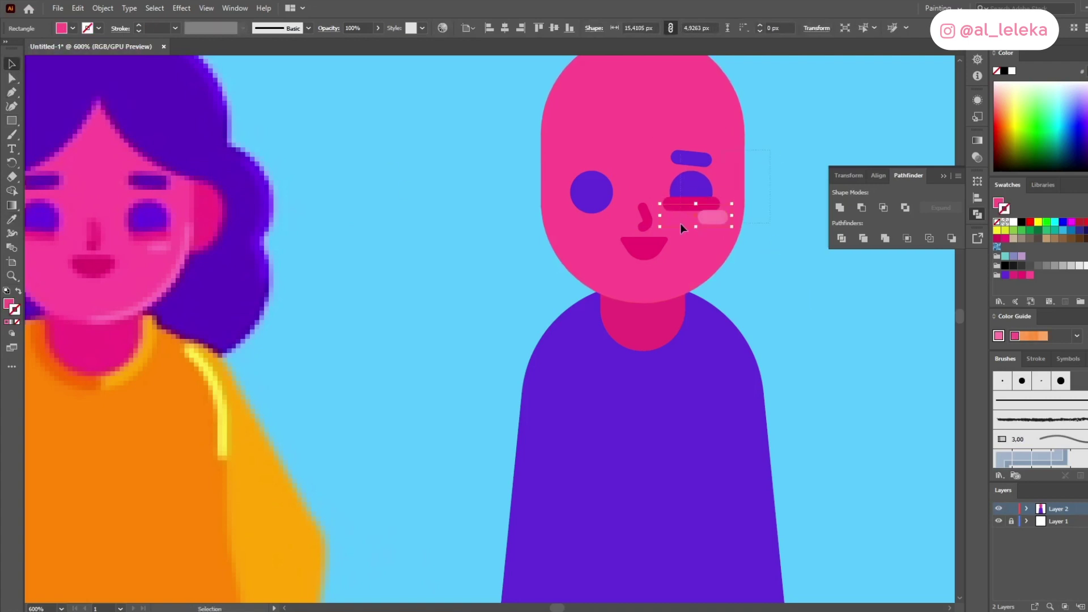
Step: Group the right eye, eyebrow, eyelid, blush and covering rectangle
drag(680, 223, 678, 226)
shift+click(678, 270)
shift+click(671, 322)
key(ctrl+g)
Step: Place a horizontally reflected copy of the eye group over the left side of the face
right_click(708, 208)
mouse_move(739, 345)
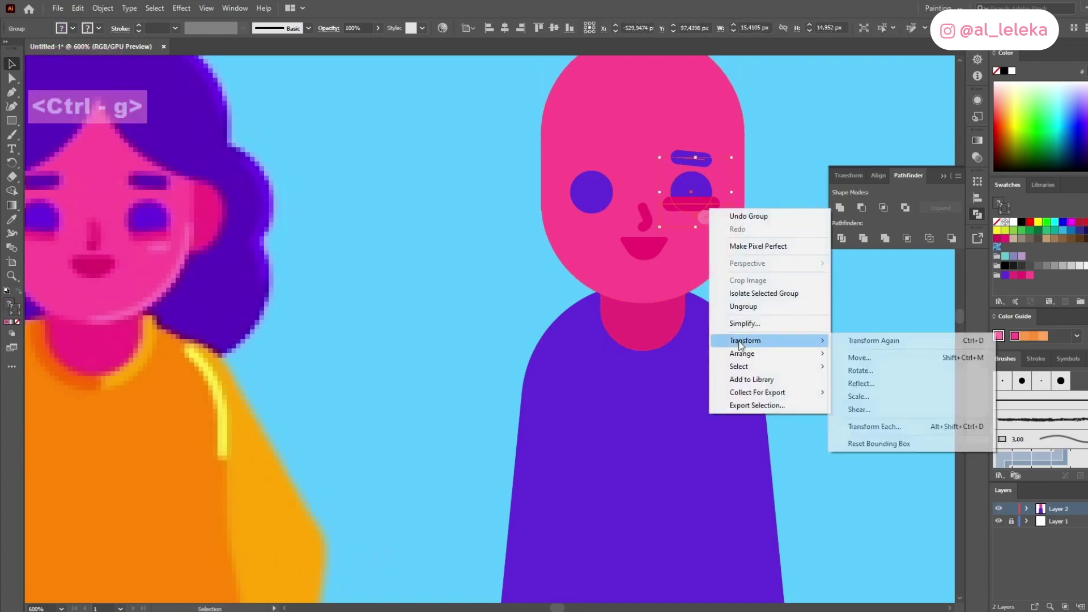
click(861, 383)
click(725, 384)
drag(708, 195, 599, 194)
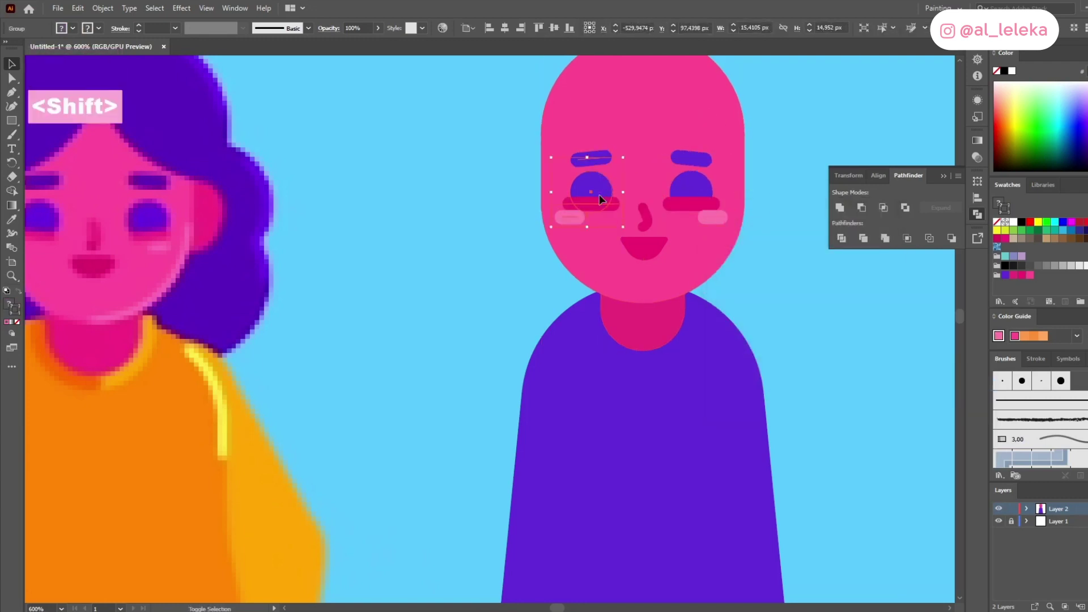
Step: Remove the old left eye circle and nudge both eye groups down 1 px
key(ctrl+x)
click(602, 186)
key(Delete)
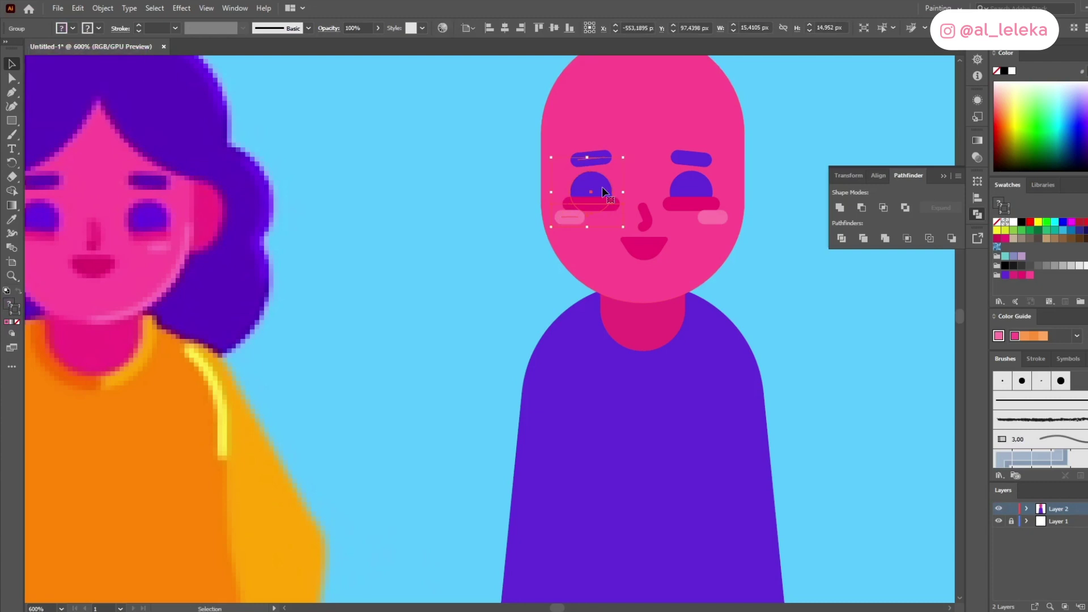
shift+click(692, 191)
key(Down)
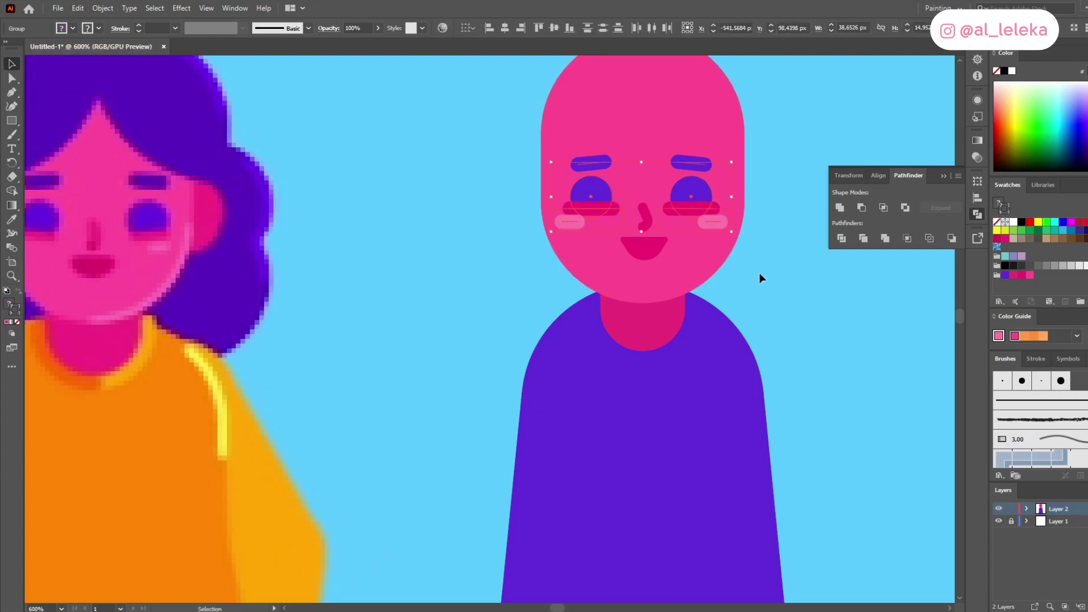
Step: Duplicate the head in place at the front and turn the copy into an unfilled outline with the blush's light pink stroke
click(679, 271)
key(ctrl+c)
key(ctrl+f)
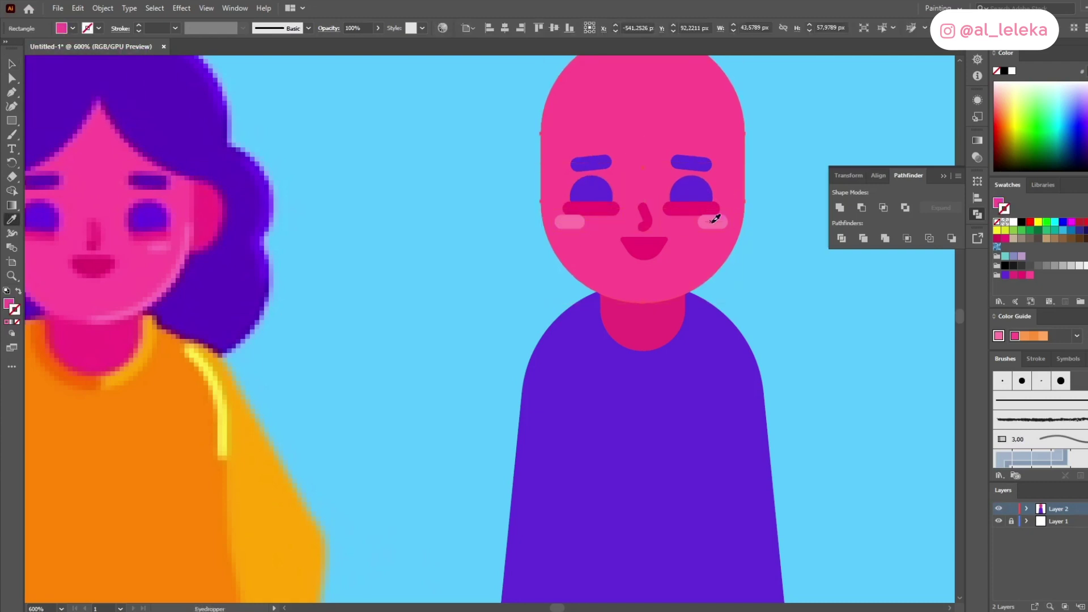
key(shift+x)
key(a)
Step: Delete the anchor points on the left side of the head's light pink outline
click(540, 202)
key(Delete)
click(541, 201)
key(Delete)
key(ctrl+z)
click(488, 202)
click(541, 202)
key(Delete)
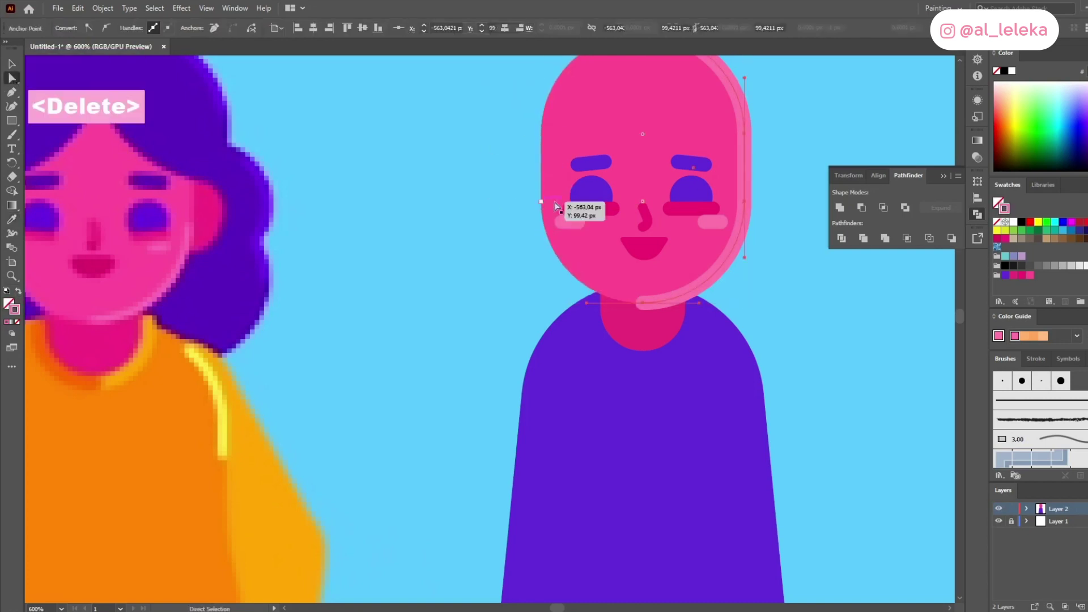
Step: Delete the outline's top and upper-right anchors, leaving only a highlight arc along the lower-right jaw
key(space)
drag(640, 85, 628, 130)
click(630, 79)
key(Delete)
click(733, 183)
key(Delete)
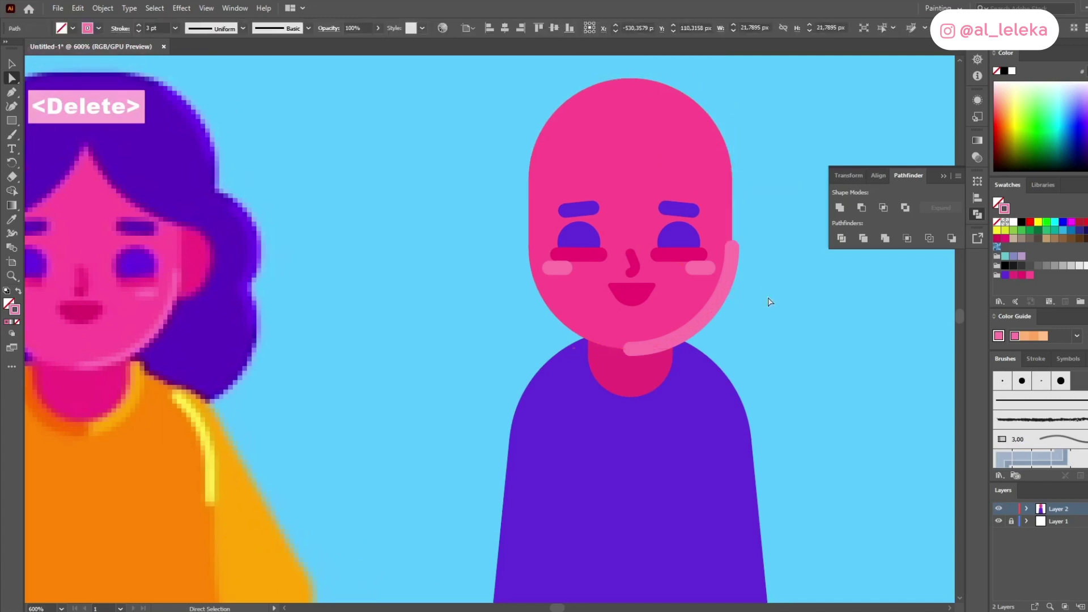
Step: Draw a circular ear about 13.4 px across on the head's right edge and fill it with the neck's dark pink
key(l)
key(space)
drag(623, 226, 558, 269)
drag(667, 269, 698, 300)
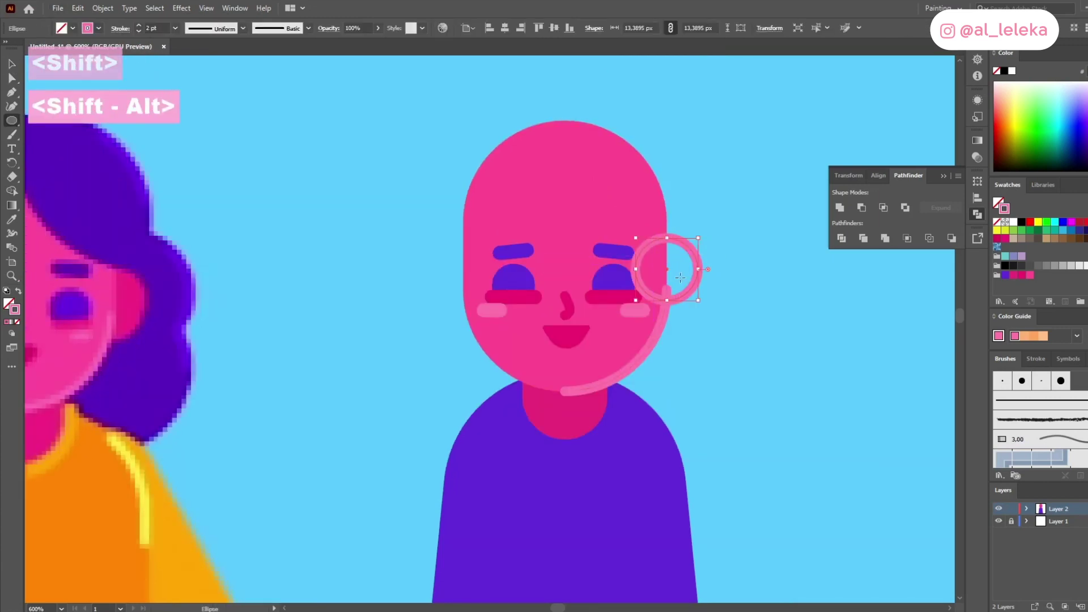
key(i)
click(483, 368)
key(v)
key(ctrl+z)
Step: Send the ear behind the head and place a matching copy on the head's left side
drag(676, 265, 635, 277)
key(ctrl+shift+[)
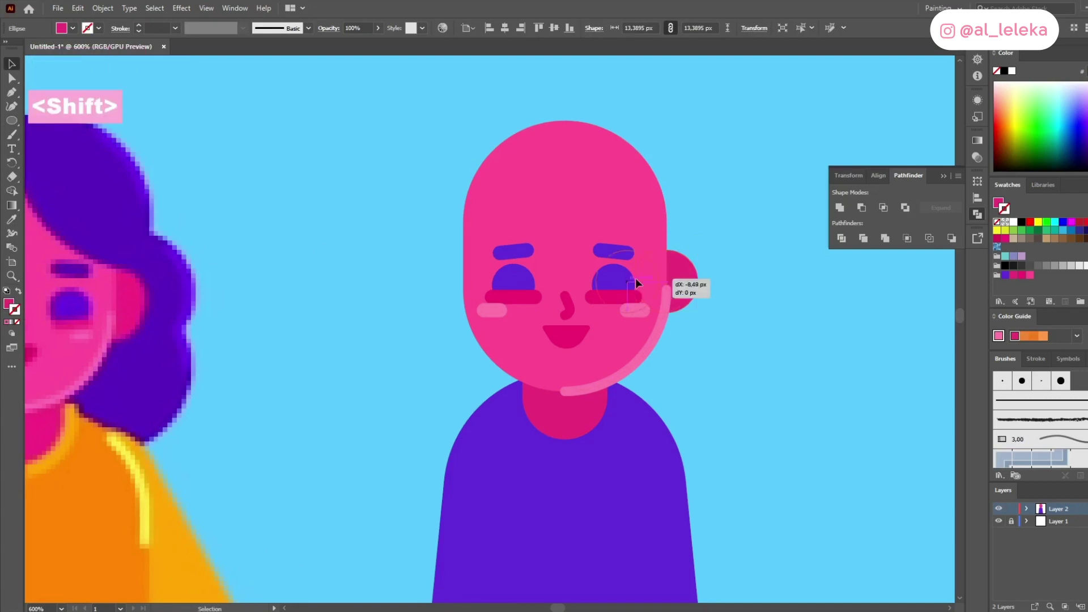
drag(491, 280, 481, 283)
scroll(748, 301, down, 2)
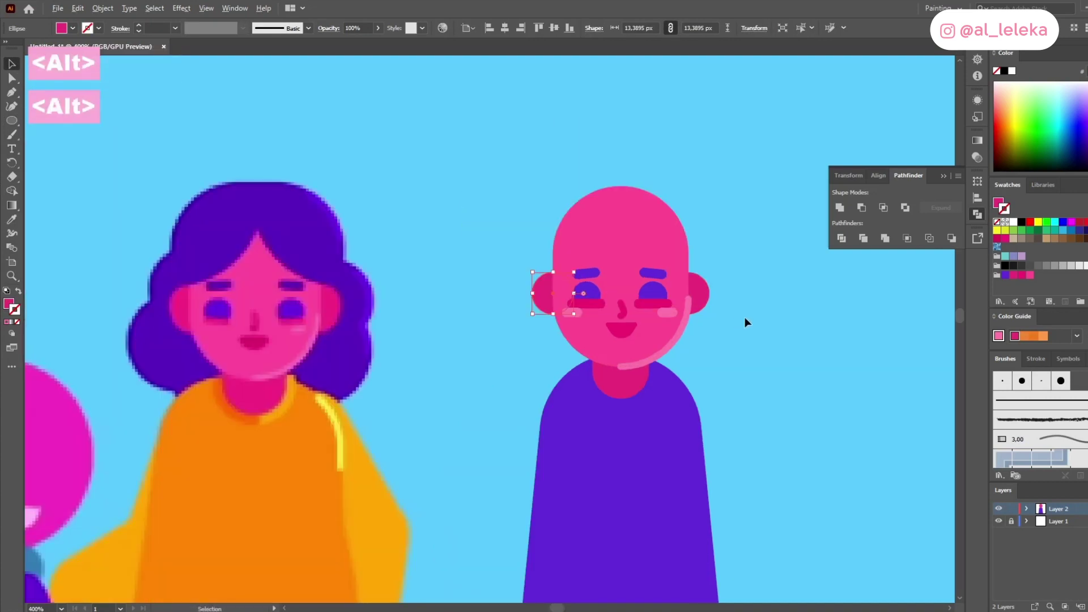
scroll(743, 317, up, 2)
drag(744, 317, 736, 324)
Step: Draw a circle about 31.3 px across at the head's upper left and send it behind the head
mouse_move(12, 120)
mouse_down()
mouse_move(38, 121)
mouse_move(42, 134)
mouse_up()
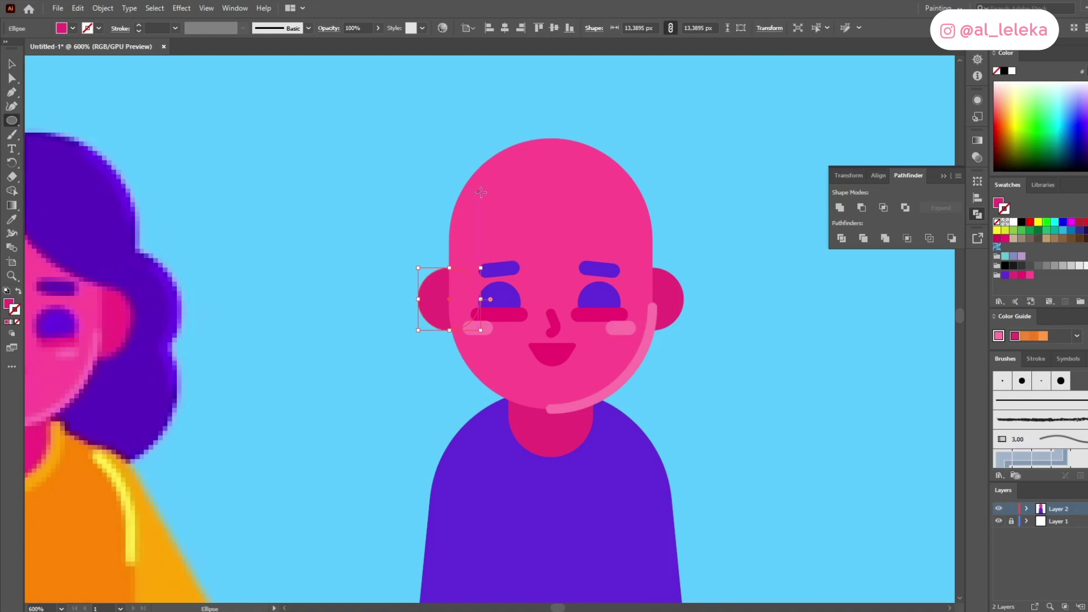
drag(485, 195, 448, 122)
key(v)
drag(515, 200, 492, 185)
key(ctrl+shift+bracketleft)
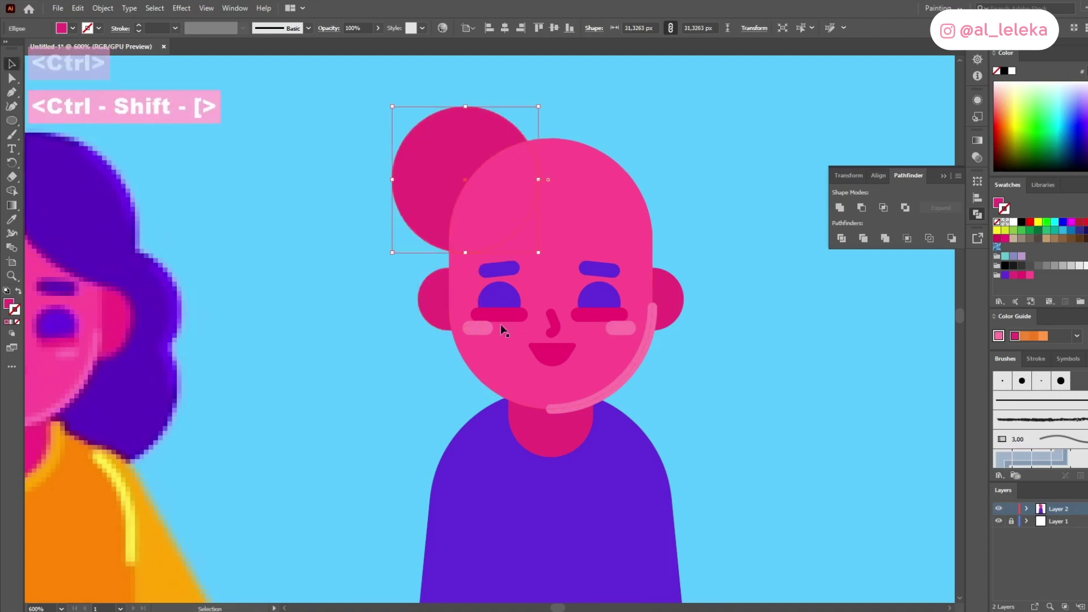
Step: Fill the large circle behind the head with orange and shift it slightly up towards the head's centre
double_click(9, 304)
click(908, 393)
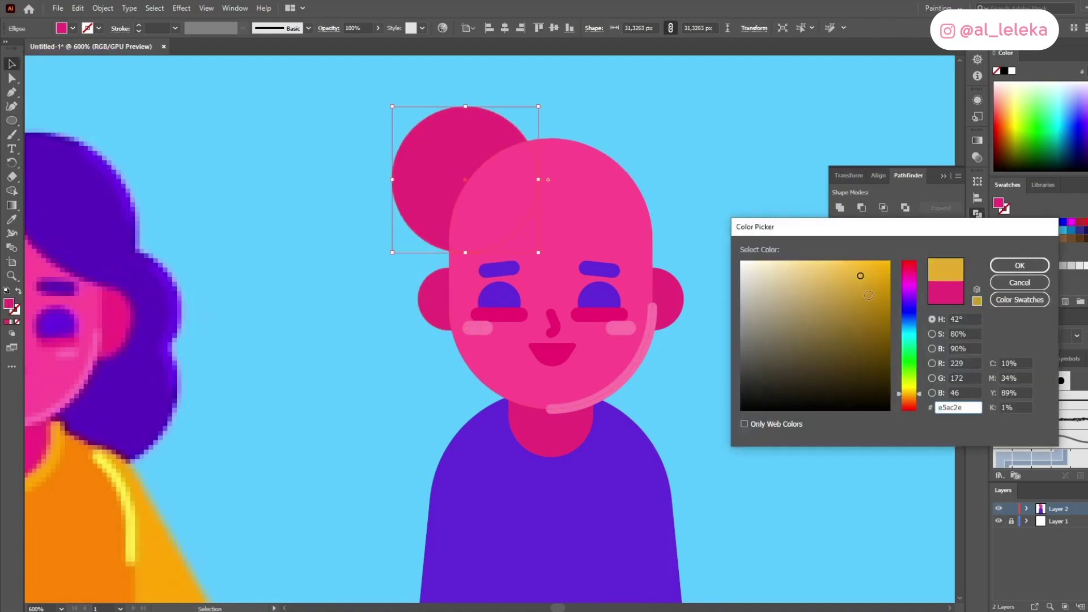
click(1002, 267)
drag(453, 143, 463, 129)
double_click(9, 304)
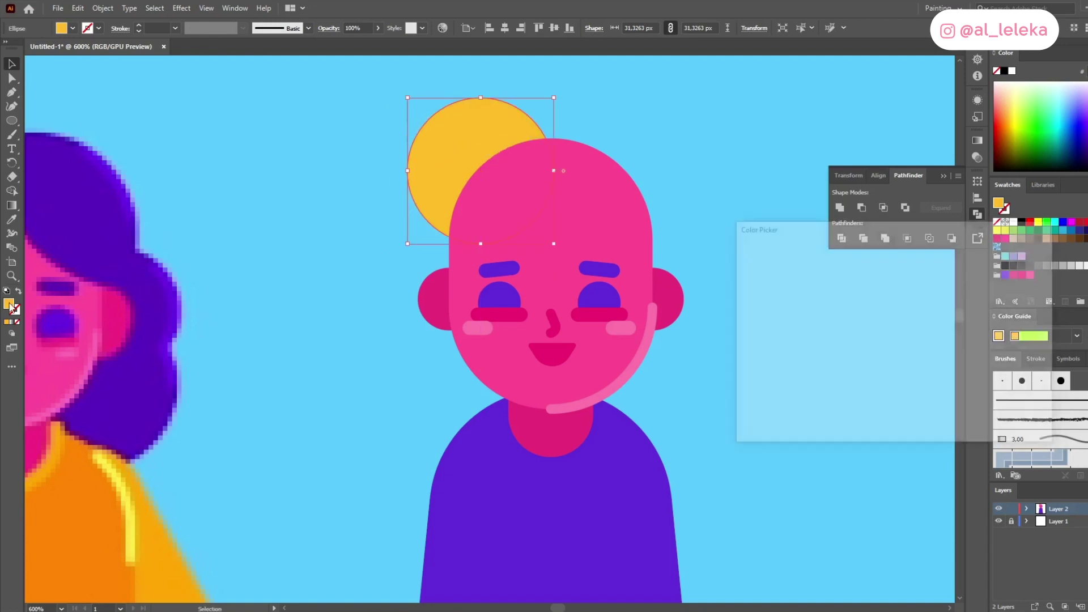
drag(917, 396, 912, 401)
click(1002, 271)
Step: Place a smaller circle about 17.6 px across between the orange circle and the head, filled with the torso's purple
drag(471, 123, 637, 144)
key(ctrl+z)
drag(471, 144, 490, 153)
drag(431, 113, 472, 154)
key(i)
click(583, 478)
key(v)
drag(452, 138, 465, 158)
Step: Duplicate the orange circle in place at the front and convert the copy's fill to a stroke
scroll(342, 228, down, 4)
drag(342, 228, 653, 378)
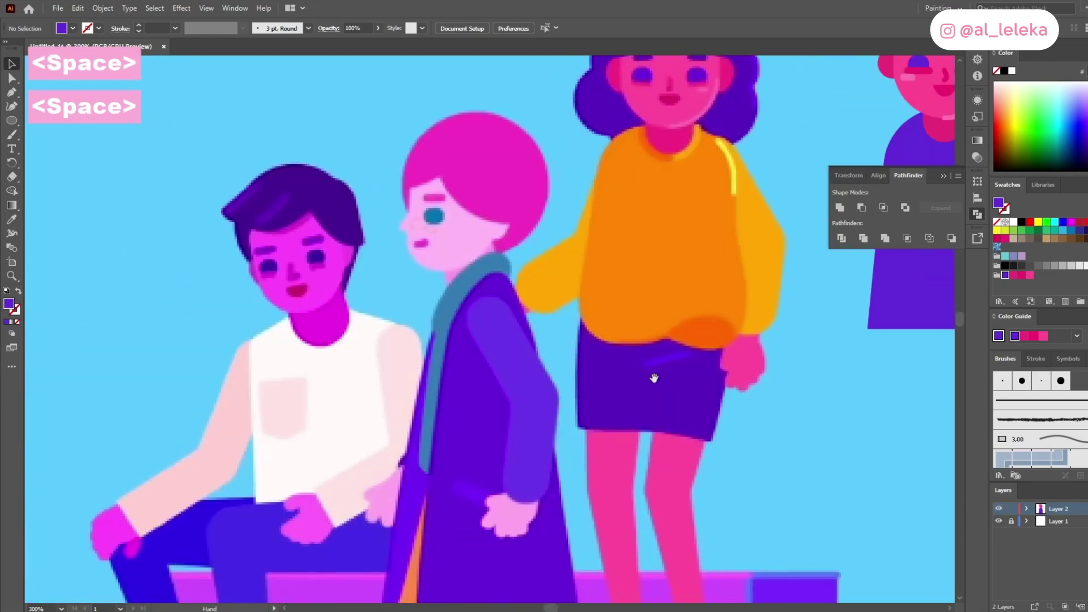
drag(816, 125, 399, 396)
scroll(488, 266, up, 3)
drag(505, 268, 500, 268)
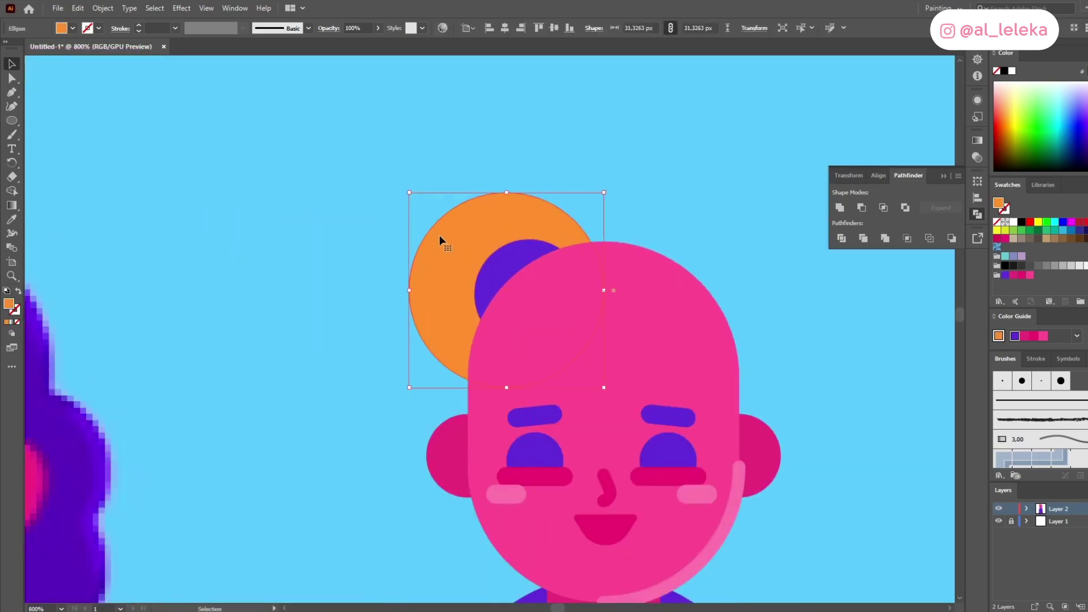
key(ctrl+f)
key(ctrl+shift+bracketright)
click(18, 291)
Step: Delete the orange outline's left and bottom anchors, leaving only its upper-right arc
click(12, 77)
click(409, 290)
key(Delete)
click(506, 388)
key(Delete)
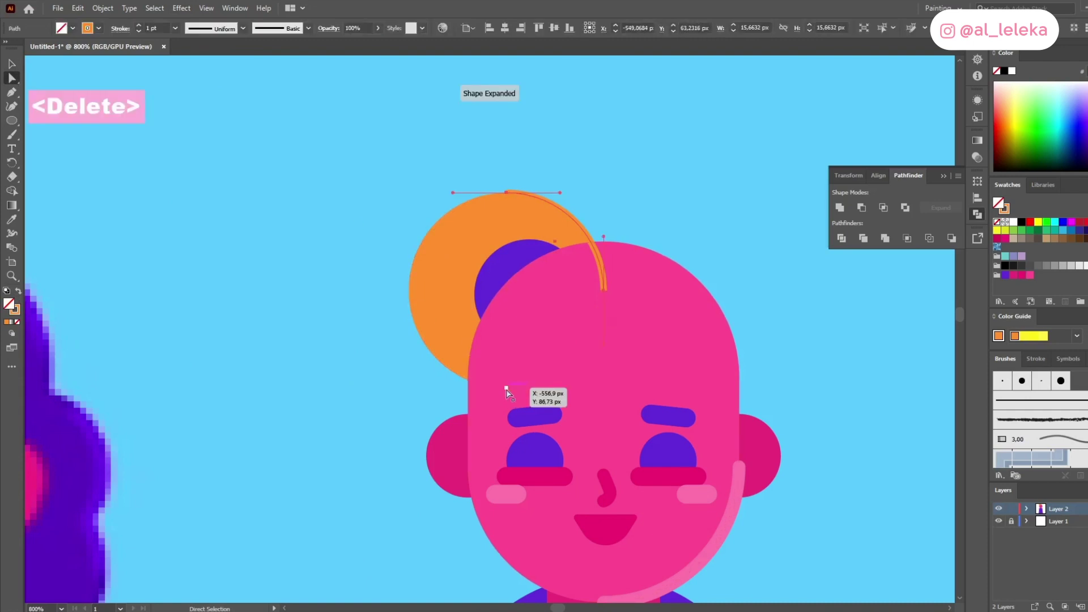
Step: Recolour the arc's stroke to light orange and give it round caps
double_click(14, 309)
key(Return)
key(v)
click(121, 29)
click(59, 60)
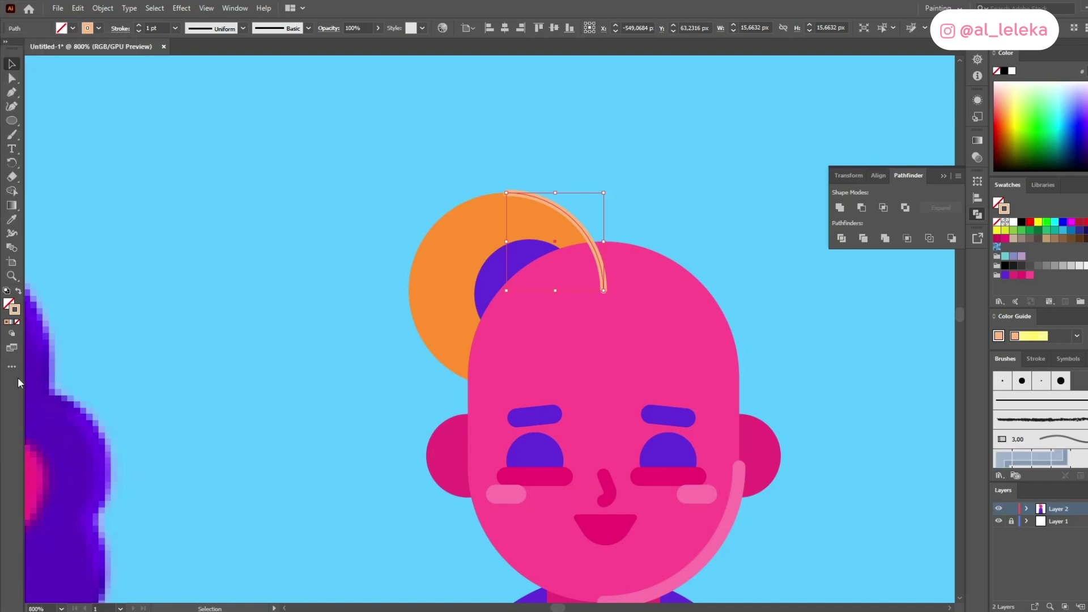
Step: Send the orange circle, its highlight and the purple circle behind the head, and duplicate them on the head's right side
shift+click(458, 244)
shift+click(527, 253)
key(ctrl+shift+[)
key(space)
drag(586, 165, 422, 141)
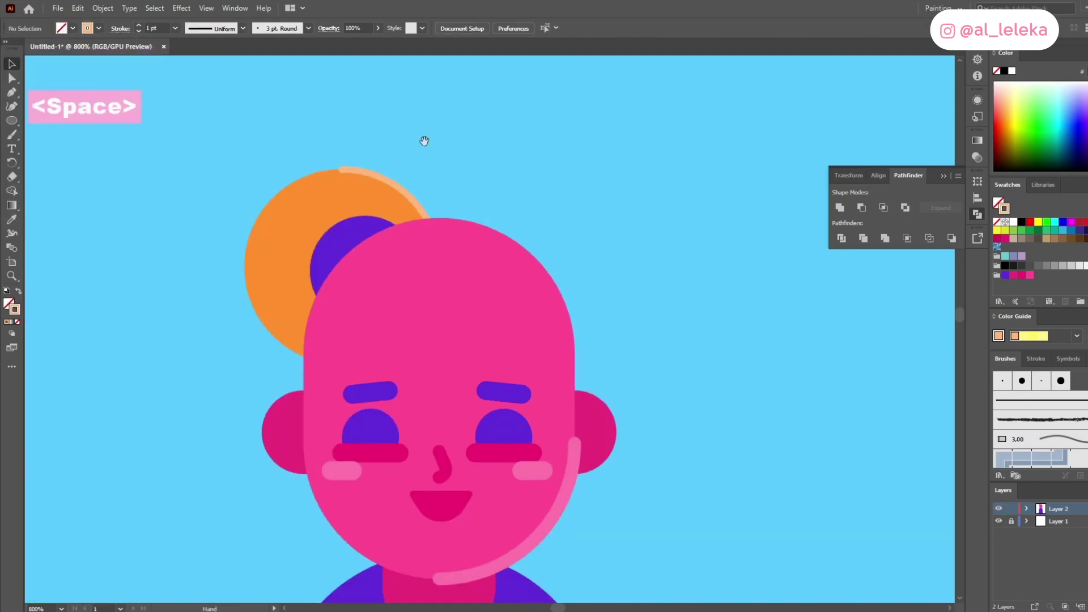
drag(358, 230, 570, 231)
Step: Move the right purple circle inward towards the head and group it with the left purple circle
click(538, 253)
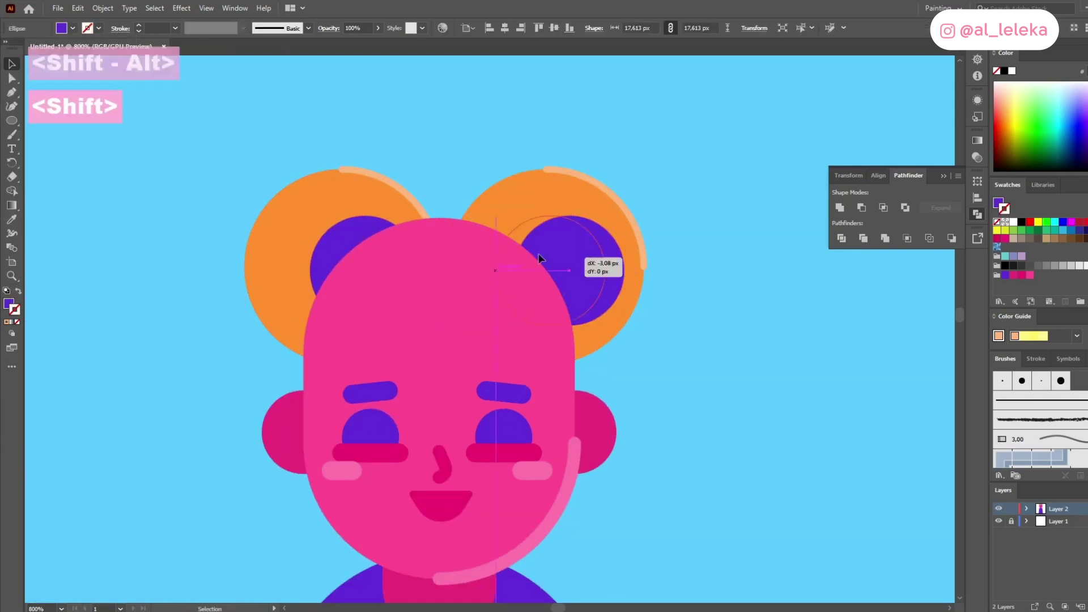
shift+click(363, 231)
key(ctrl+g)
Step: Group both orange circles with their highlight arcs and send the group to the back
drag(374, 144, 577, 202)
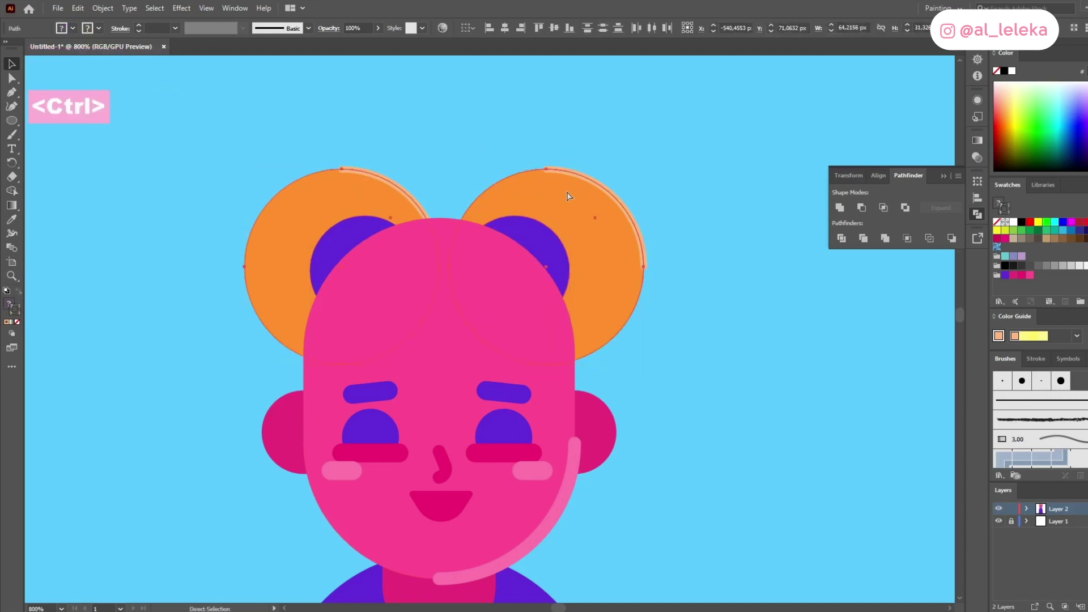
key(ctrl+g)
key(ctrl+shift+[)
Step: Show the rulers and place a vertical guide through the centre of the head
click(355, 304)
key(ctrl+r)
drag(28, 334, 437, 215)
Step: Nudge the orange circle group 1 px left to centre it on the guide, keeping the purple circles centred too
click(376, 204)
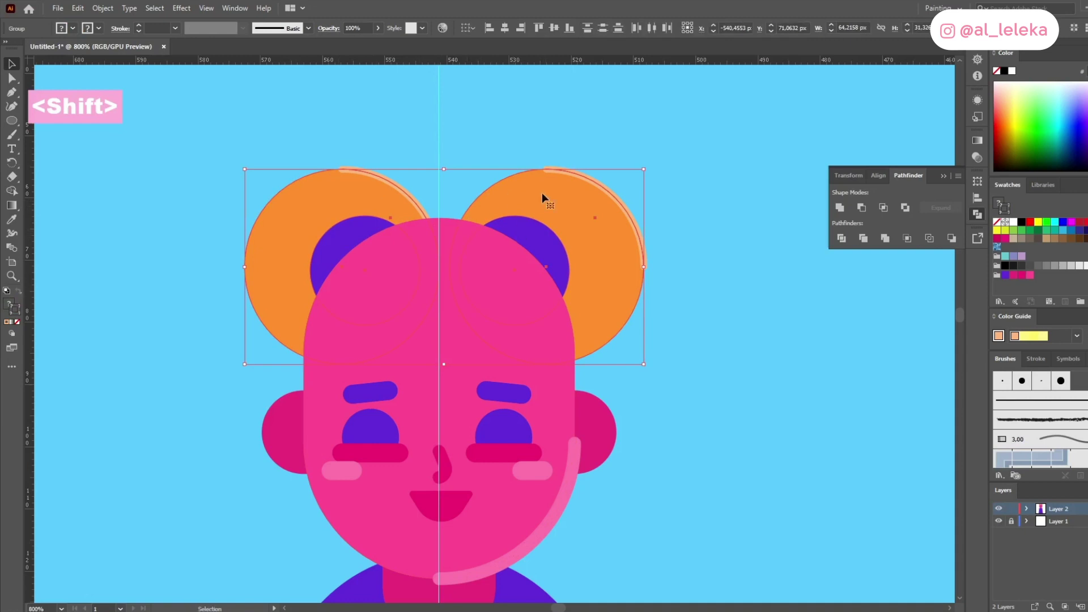
drag(554, 193, 549, 186)
key(ctrl+z)
click(528, 228)
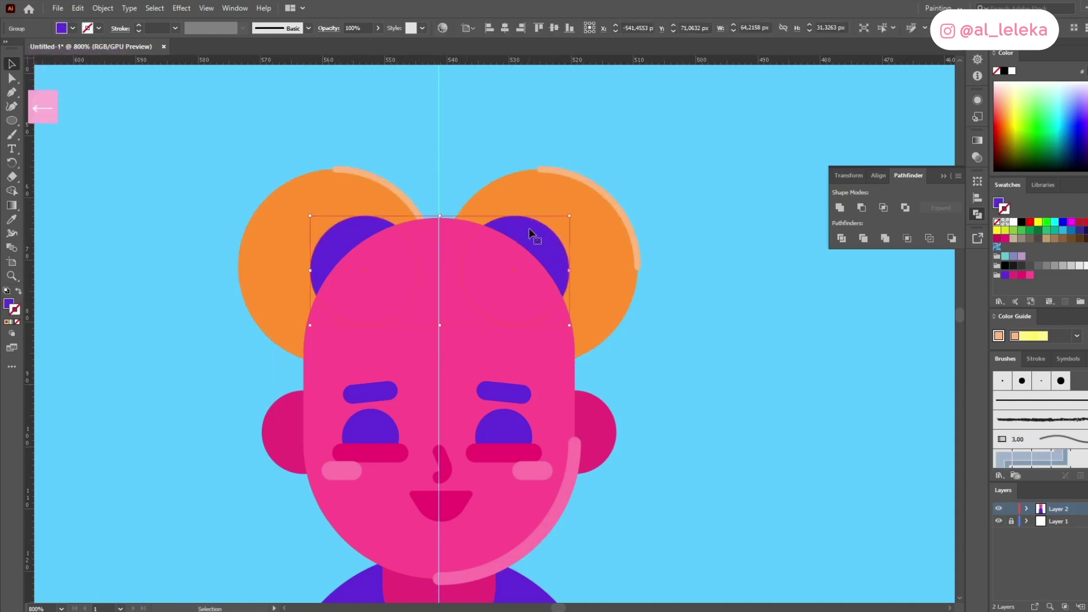
key(Left)
key(Right)
key(ctrl+shift+a)
Step: Draw a large purple circle for the fringe and position it over the upper right of the head
scroll(699, 342, down, 1)
key(l)
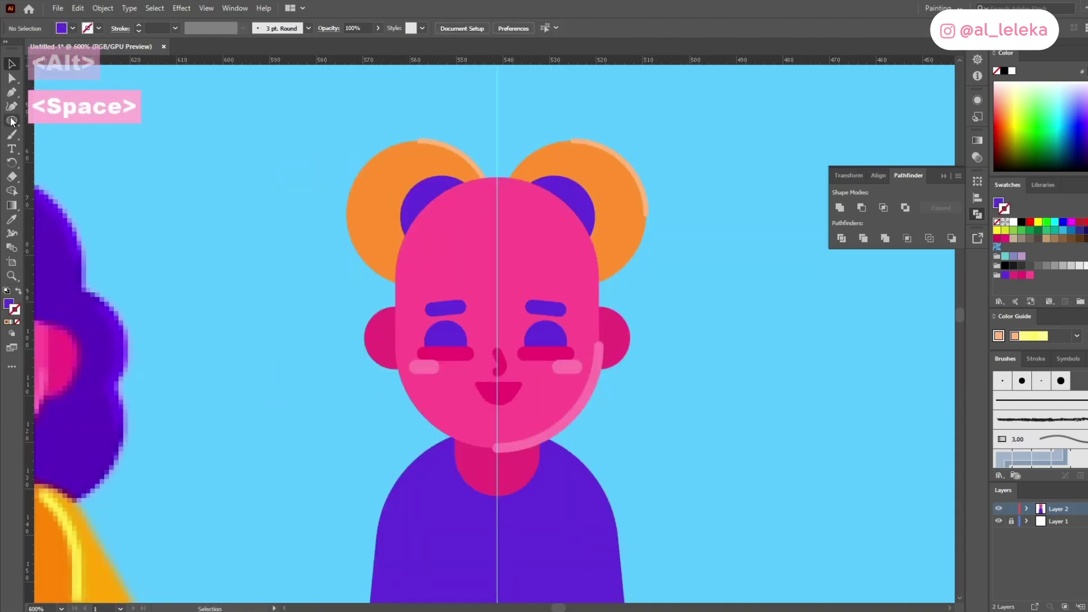
mouse_move(512, 193)
mouse_down()
mouse_move(594, 262)
mouse_move(627, 243)
mouse_move(587, 267)
mouse_move(636, 294)
mouse_move(664, 343)
mouse_up()
key(v)
key(ctrl+z)
drag(603, 261, 617, 237)
Step: Trim the fringe circle to the head's outline by intersecting it with a head copy, and fill it with the buns' orange
click(441, 273)
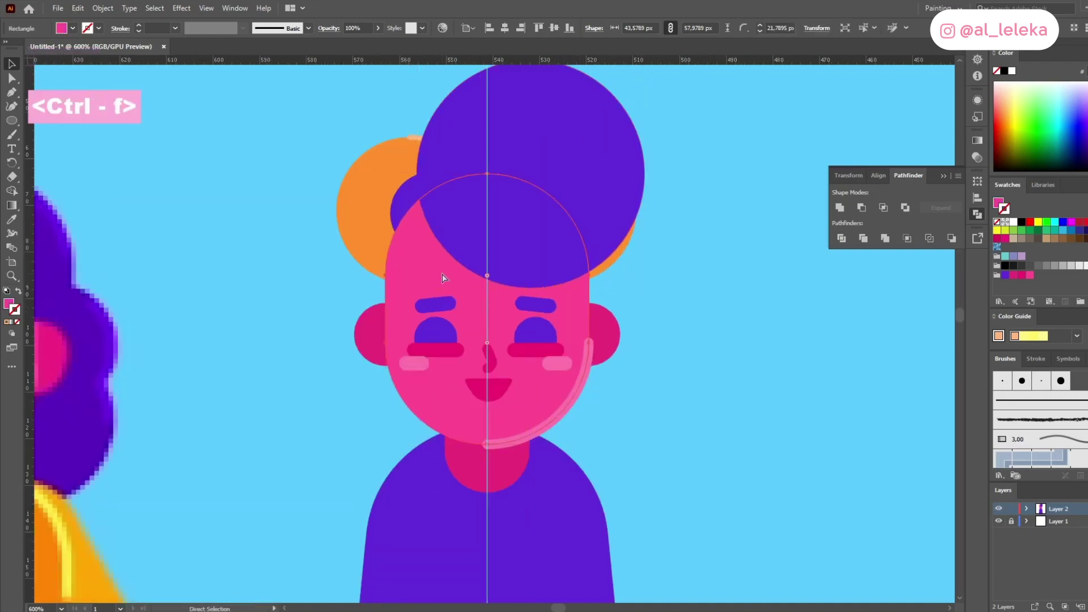
key(ctrl+shift+bracketright)
shift+click(578, 108)
click(883, 208)
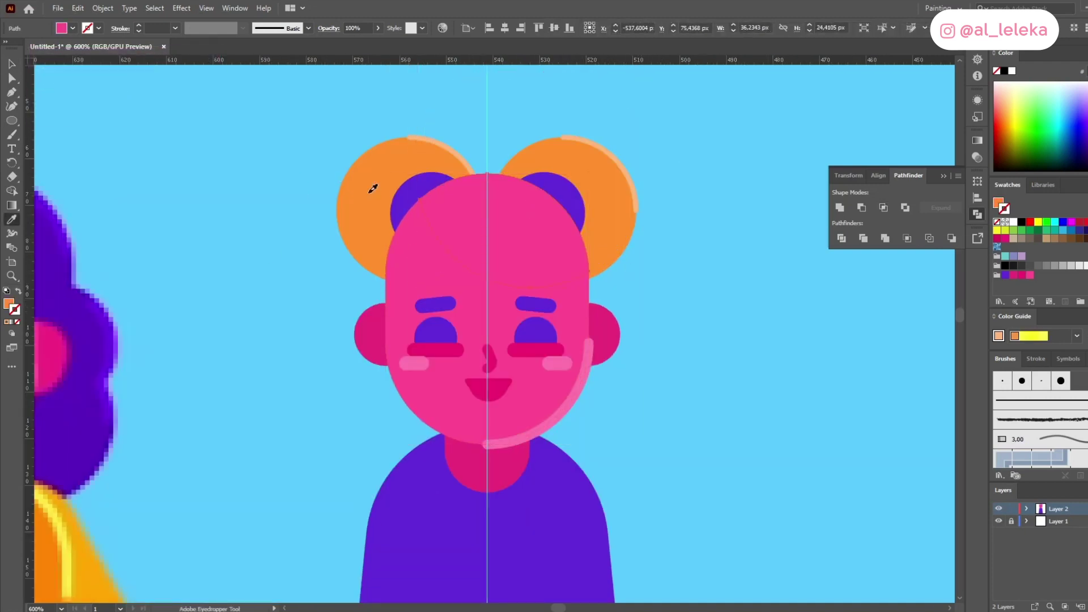
click(370, 192)
click(13, 67)
click(266, 321)
key(ctrl+f)
key(ctrl+z)
Step: Draw an orange circle for the other half of the fringe and position it over the head's upper left
click(11, 120)
drag(313, 160, 456, 303)
click(12, 63)
drag(418, 240, 403, 246)
drag(291, 304, 287, 305)
Step: Intersect the left fringe circle with a front copy of the head to trim it to the head's outline
ctrl+click(452, 274)
key(ctrl+c)
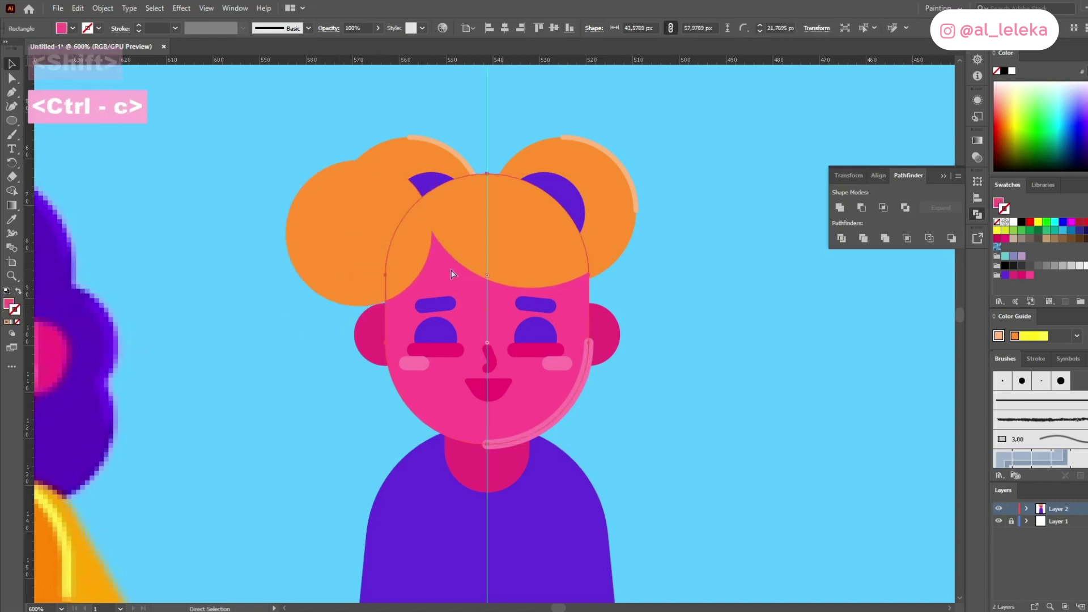
key(ctrl+f)
key(ctrl+shift+])
shift+click(330, 222)
click(884, 208)
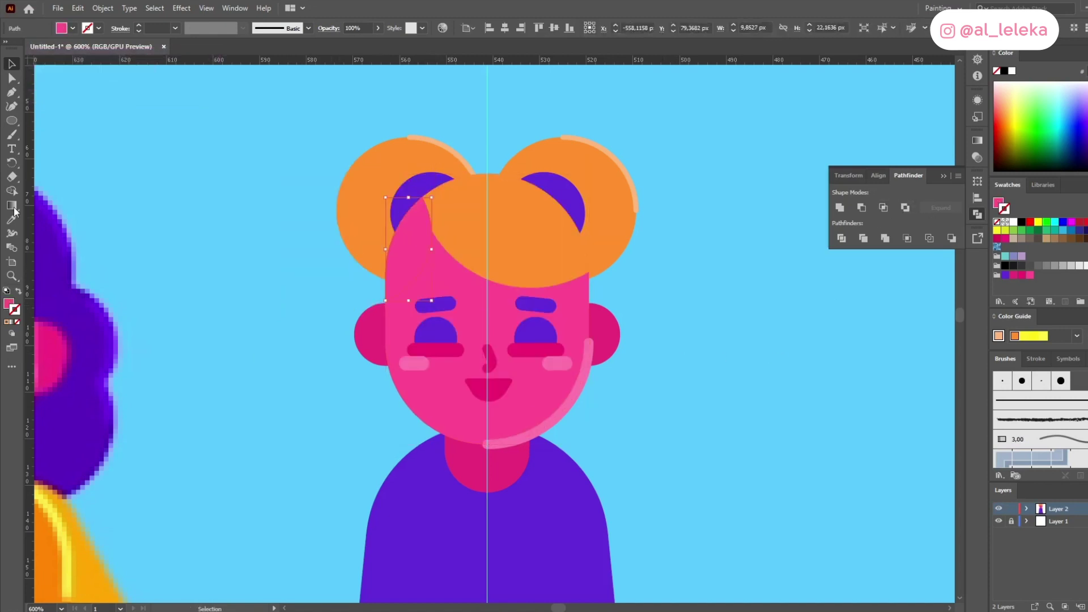
Step: Fill the left fringe piece with the same orange as the right fringe piece and deselect it
click(471, 215)
key(ctrl+f)
key(ctrl+z)
click(686, 253)
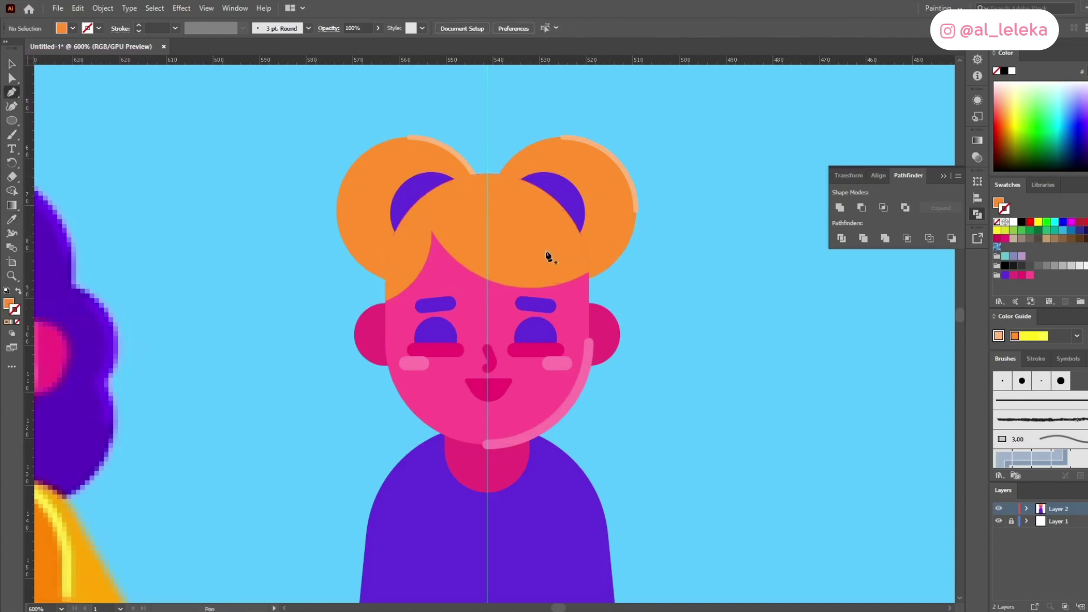
Step: Paste a front copy of the right fringe piece in place and turn it into an unfilled light orange outline
drag(372, 186, 338, 211)
click(509, 220)
key(ctrl+f)
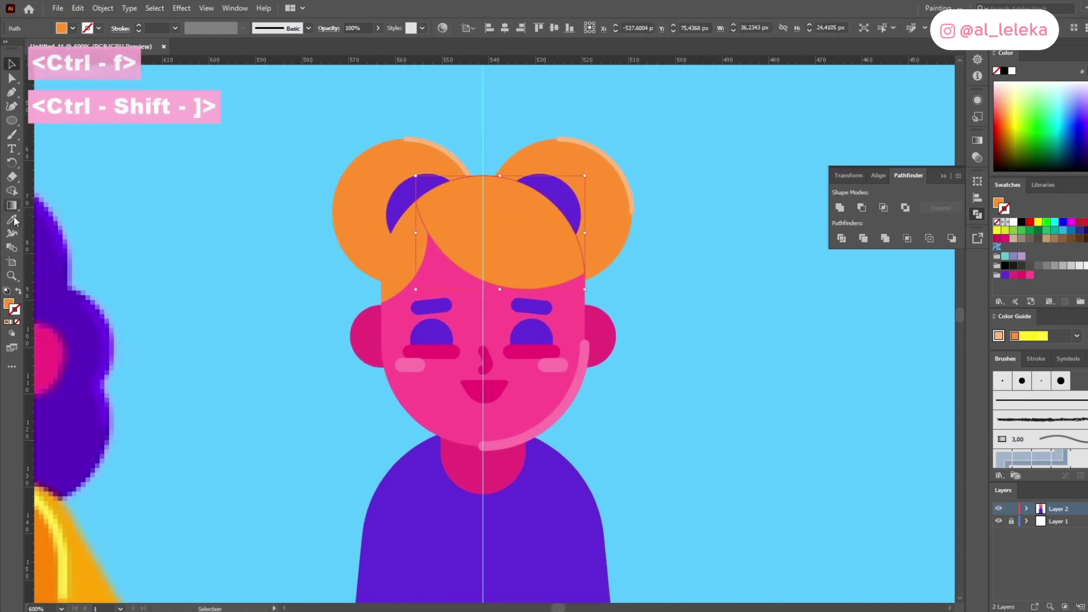
key(shift+x)
key(a)
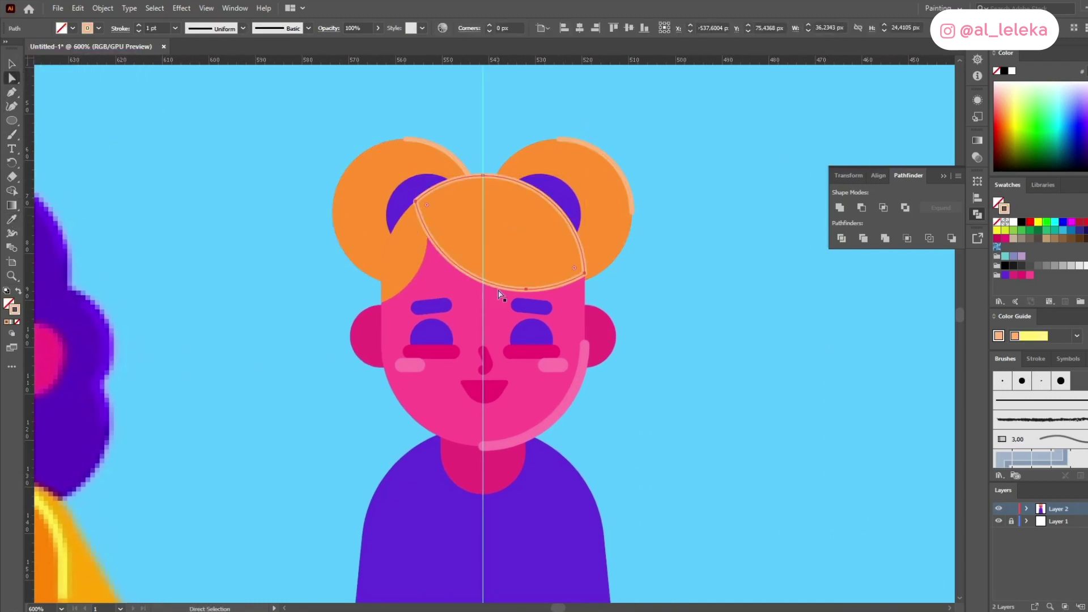
Step: Delete the lower and left parts of the light orange outline, leaving a highlight along the fringe's upper right edge
click(526, 289)
key(Delete)
click(436, 203)
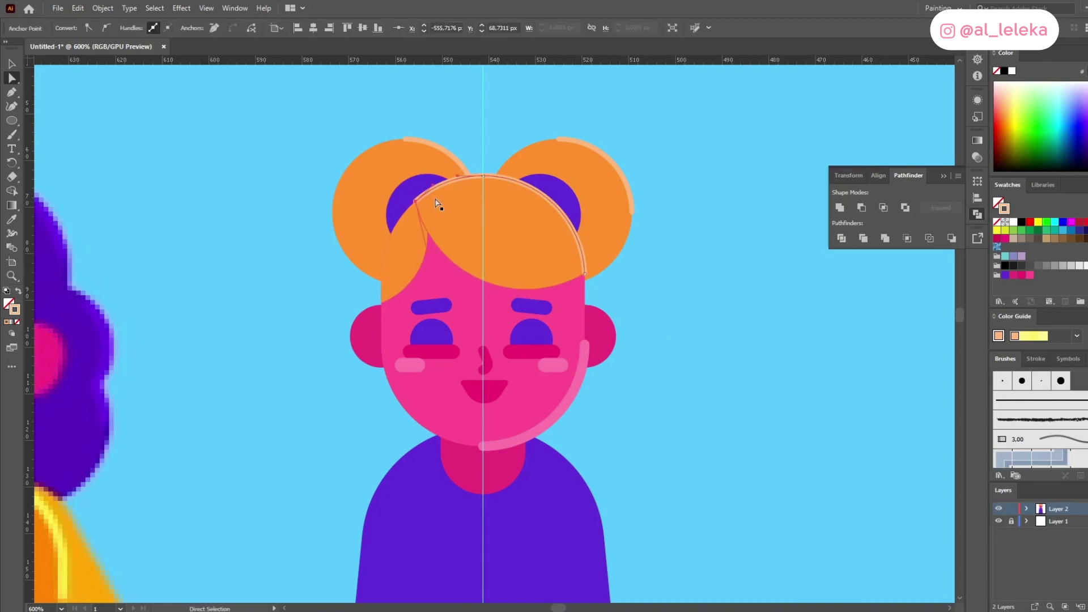
key(Delete)
scroll(733, 260, down, 1)
drag(635, 325, 618, 309)
click(619, 309)
click(11, 64)
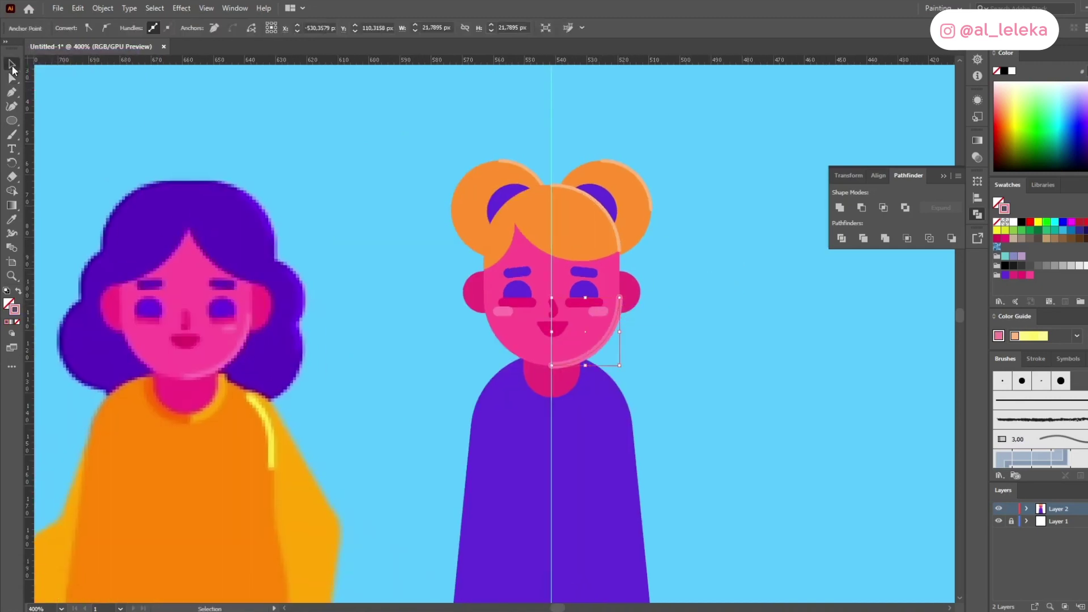
click(795, 359)
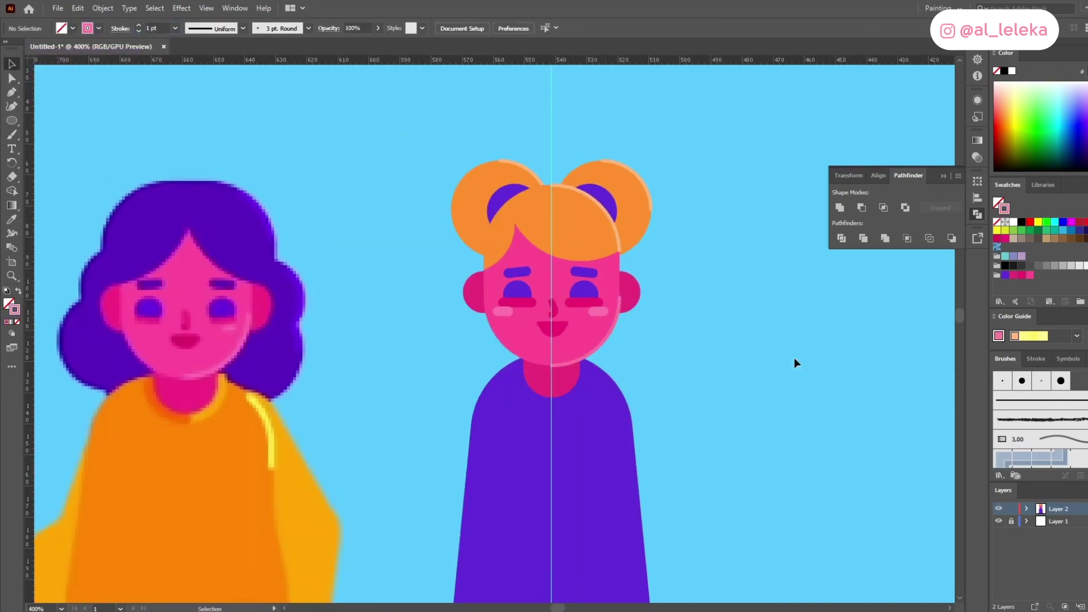
Step: Give the ear on the highlighted side of the face a light pink stroke matching the face highlight, keeping it behind the head
click(629, 291)
key(ctrl+f)
key(ctrl+shift+bracketright)
scroll(629, 295, up, 1)
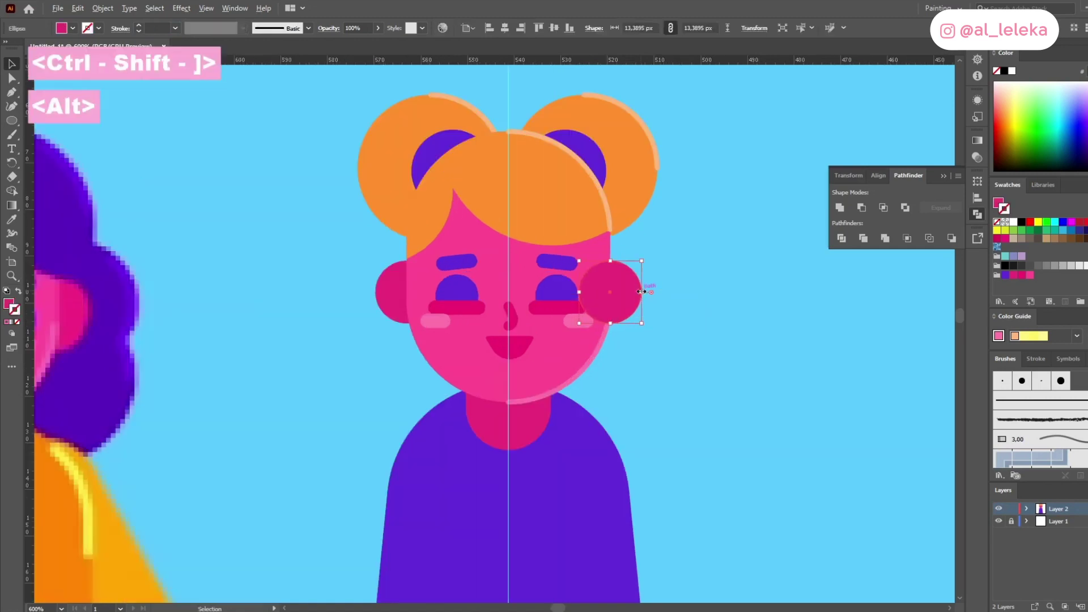
key(ctrl+z)
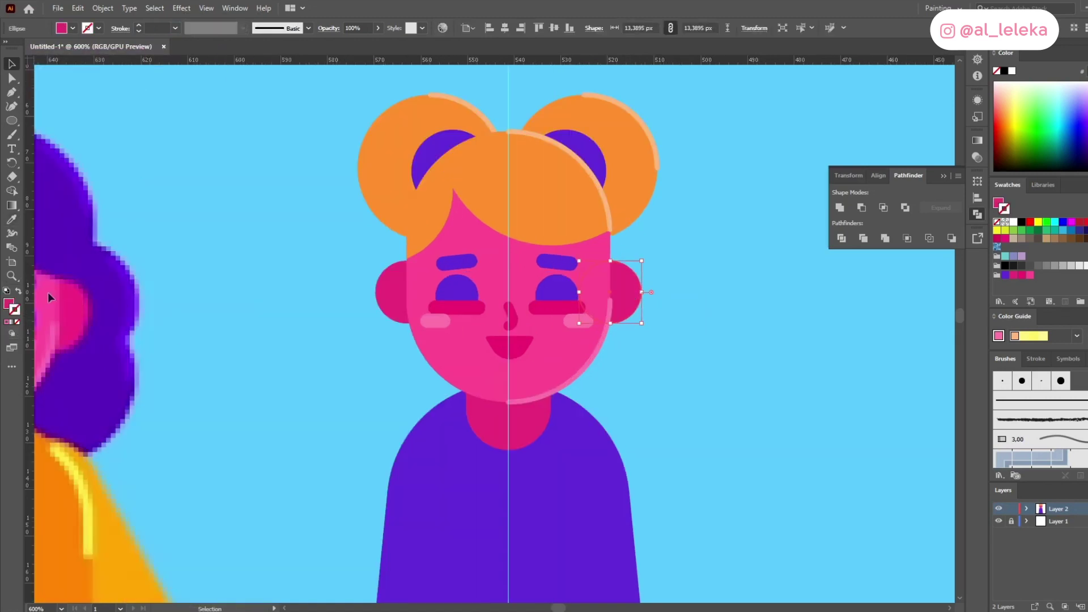
click(699, 315)
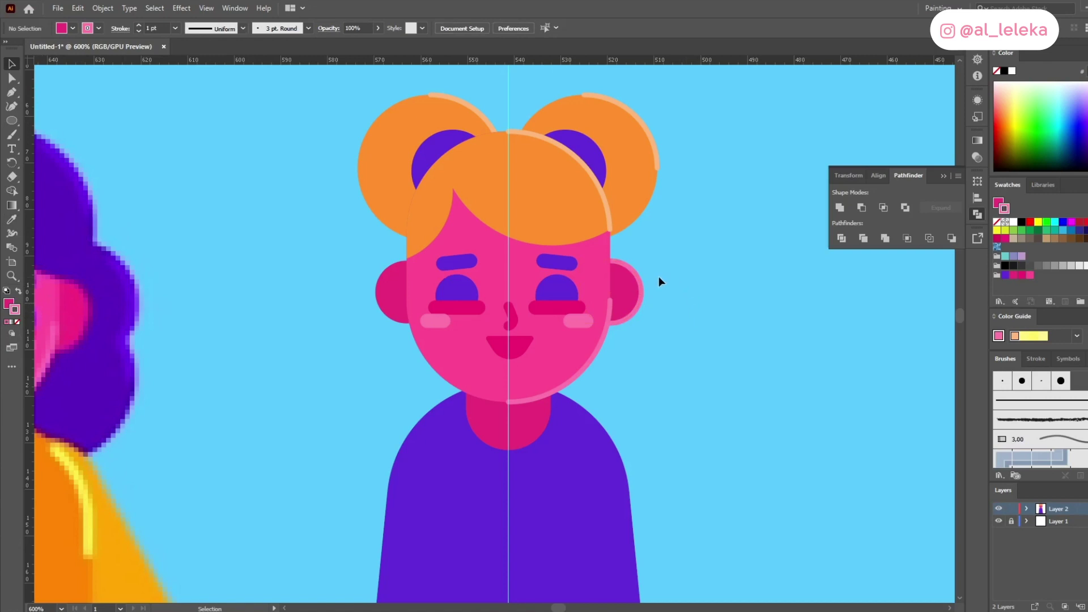
Step: Reshape the torso's rounded top into sharp, raised shoulder corners that slope down slightly from the neck
scroll(665, 275, up, 1)
scroll(290, 283, down, 1)
drag(286, 282, 431, 284)
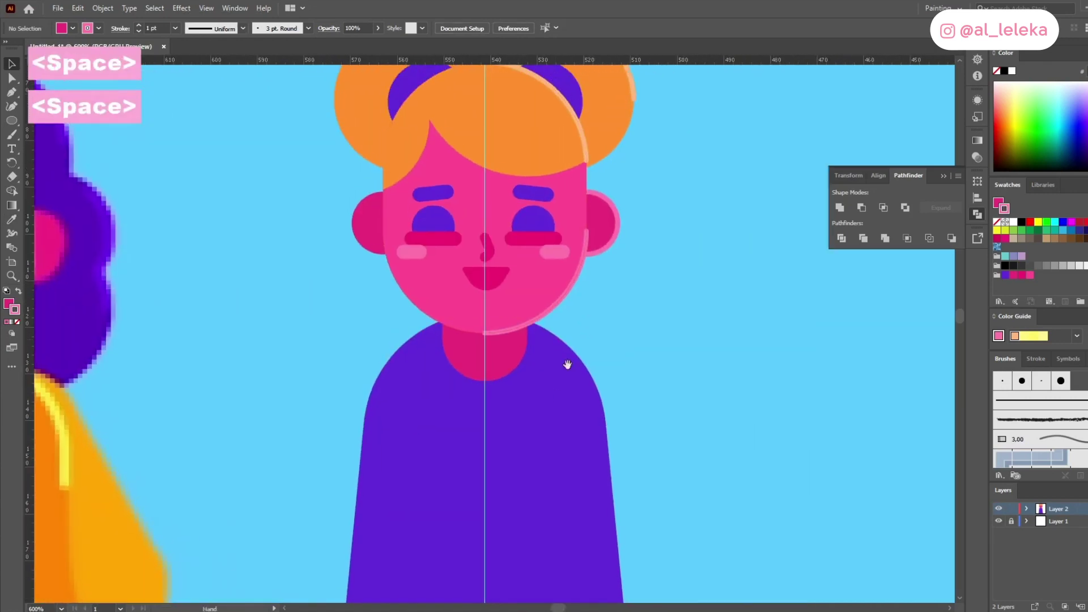
shift+click(555, 381)
key(a)
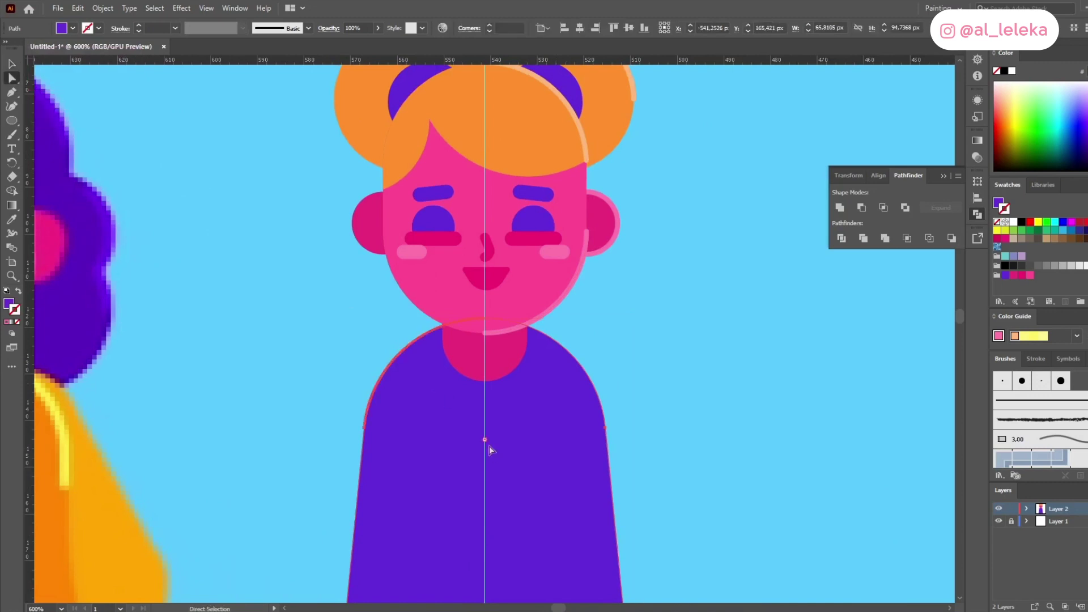
drag(415, 359, 336, 244)
drag(356, 307, 385, 336)
shift+click(594, 318)
drag(593, 319, 591, 345)
Step: Widen the torso slightly by nudging its two side edges outward
drag(354, 329, 399, 362)
key(Left)
key(Left)
drag(615, 328, 580, 369)
key(Right)
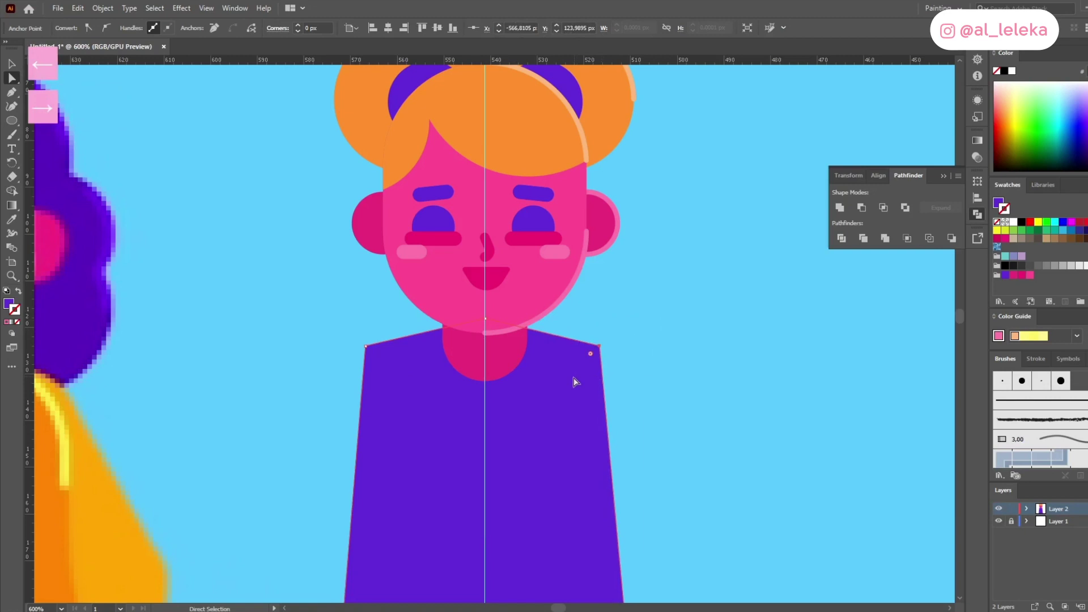
Step: Try rounding the torso's two shoulder corners with a radius of about 10.6 px
shift+click(365, 345)
drag(375, 352, 409, 395)
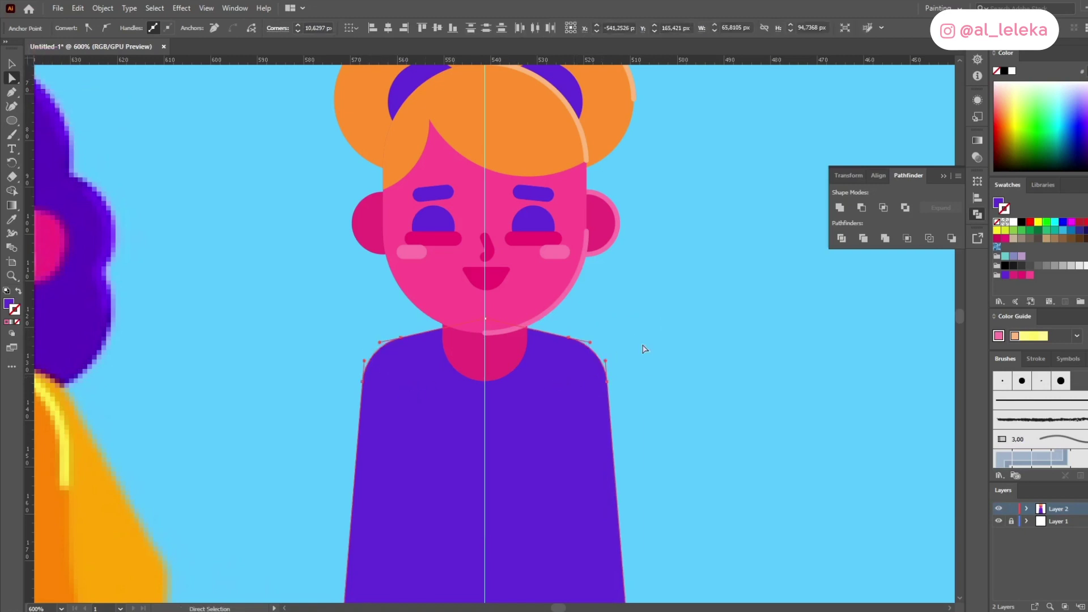
click(645, 349)
scroll(644, 357, down, 1)
scroll(641, 426, up, 1)
drag(642, 426, 649, 292)
drag(653, 351, 657, 286)
scroll(657, 287, down, 1)
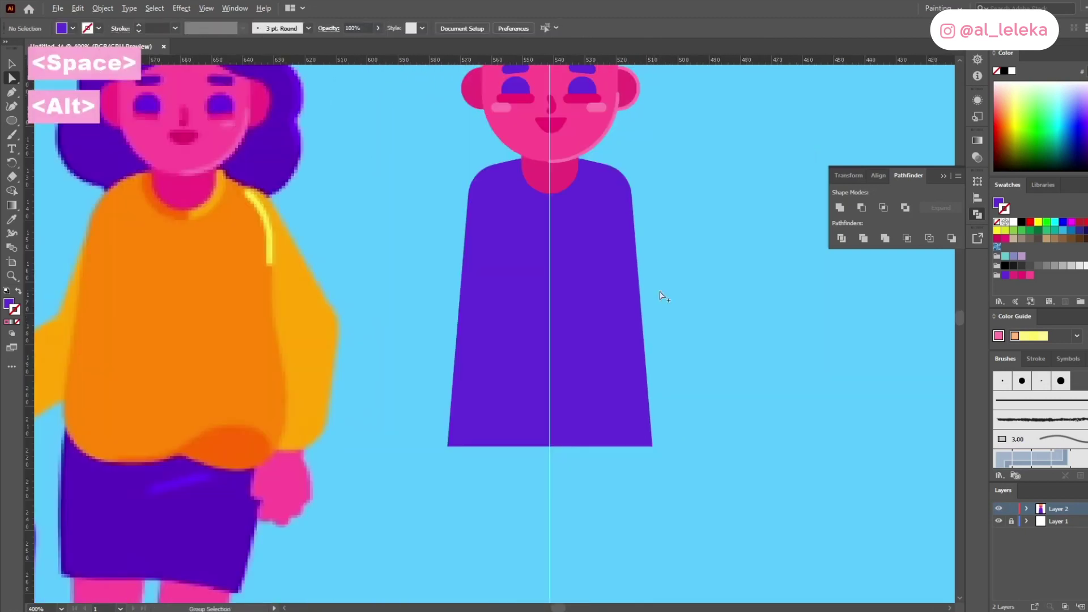
scroll(660, 294, down, 1)
key(ctrl+z)
Step: Move the torso's side edges outward equally to make the torso about 72 px wide
drag(535, 436, 536, 436)
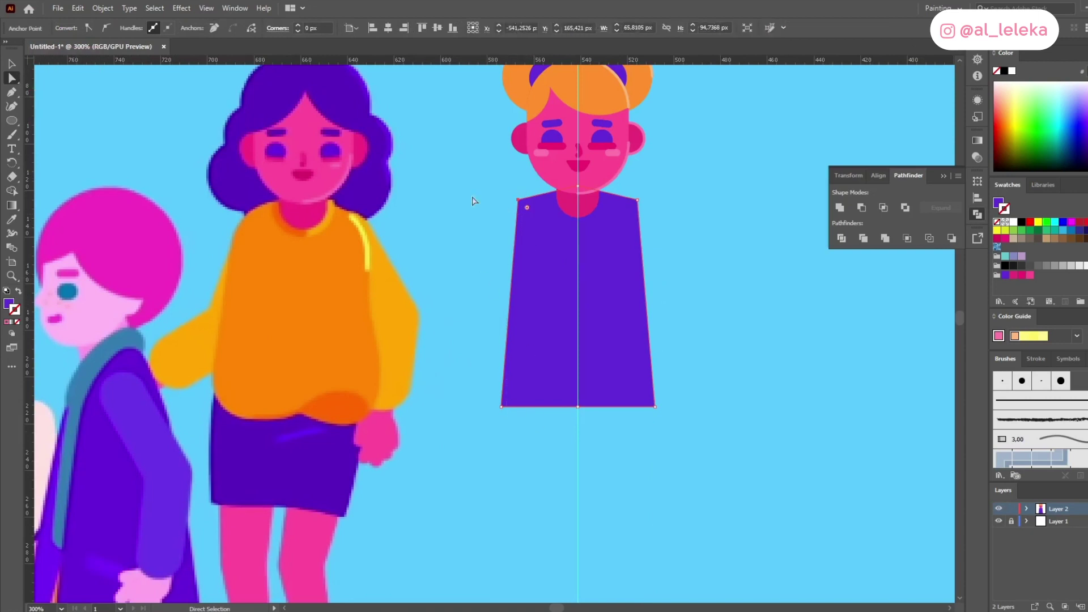
key(shift+Left)
key(shift+Left)
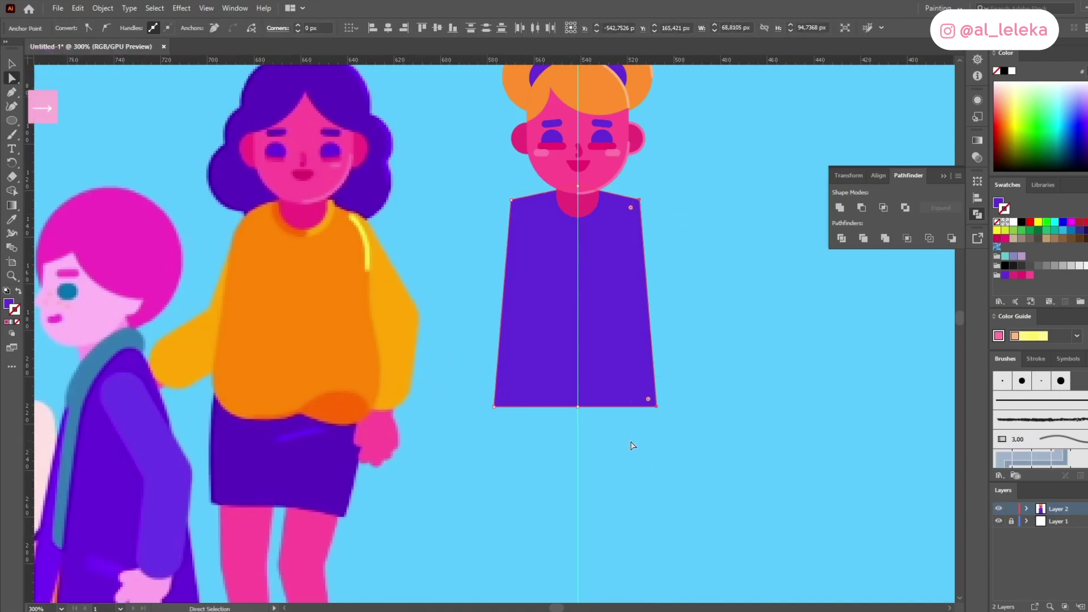
Step: Round the torso's two shoulder corners and its two bottom corners
click(511, 199)
drag(636, 210, 625, 238)
drag(476, 365, 532, 437)
drag(633, 428, 633, 429)
drag(650, 396, 587, 340)
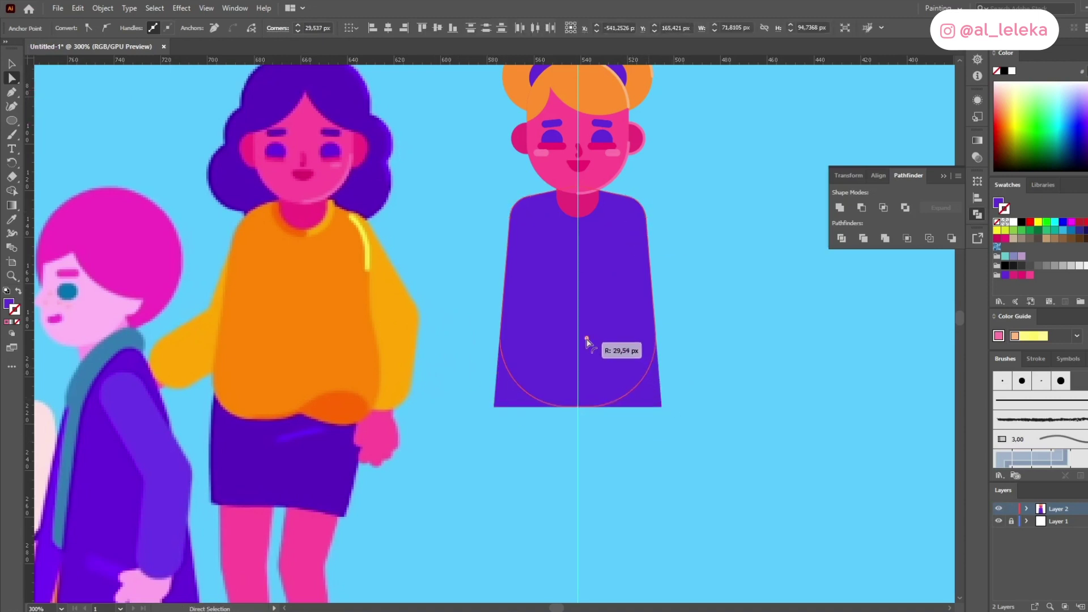
click(625, 464)
Step: Draw a V-shaped arm path with the Pen tool from the right shoulder down to the elbow and up to the hand
drag(721, 383, 661, 364)
scroll(661, 365, up, 1)
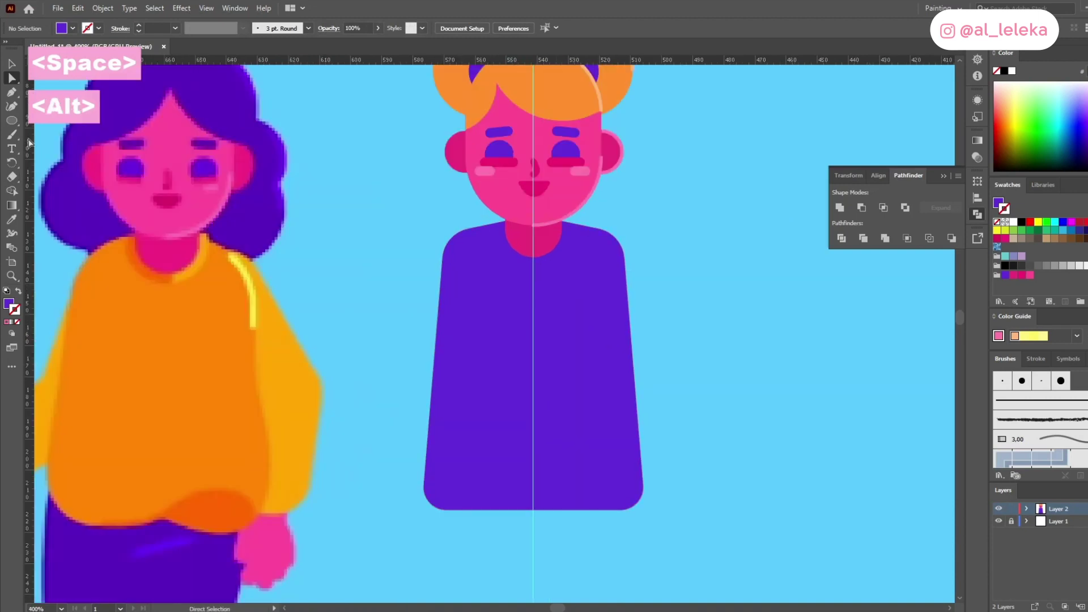
key(p)
click(613, 251)
click(672, 367)
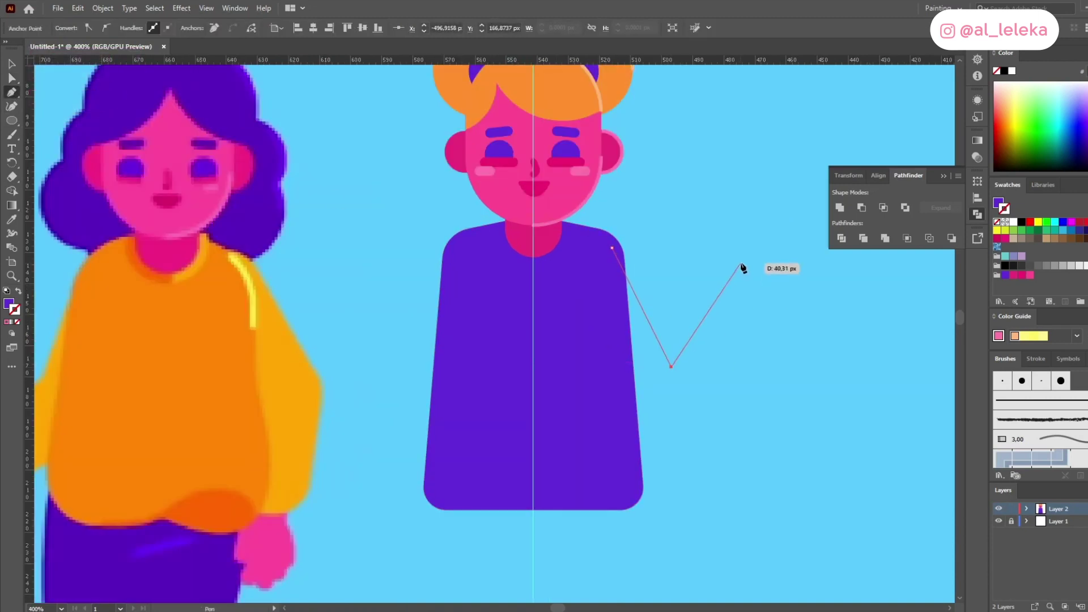
click(740, 262)
click(742, 357)
key(Delete)
Step: Style the arm path with the face's pink as a 14 pt stroke with round caps and corners and no fill
key(i)
click(502, 193)
key(shift+x)
click(152, 27)
scroll(152, 27, up, 10)
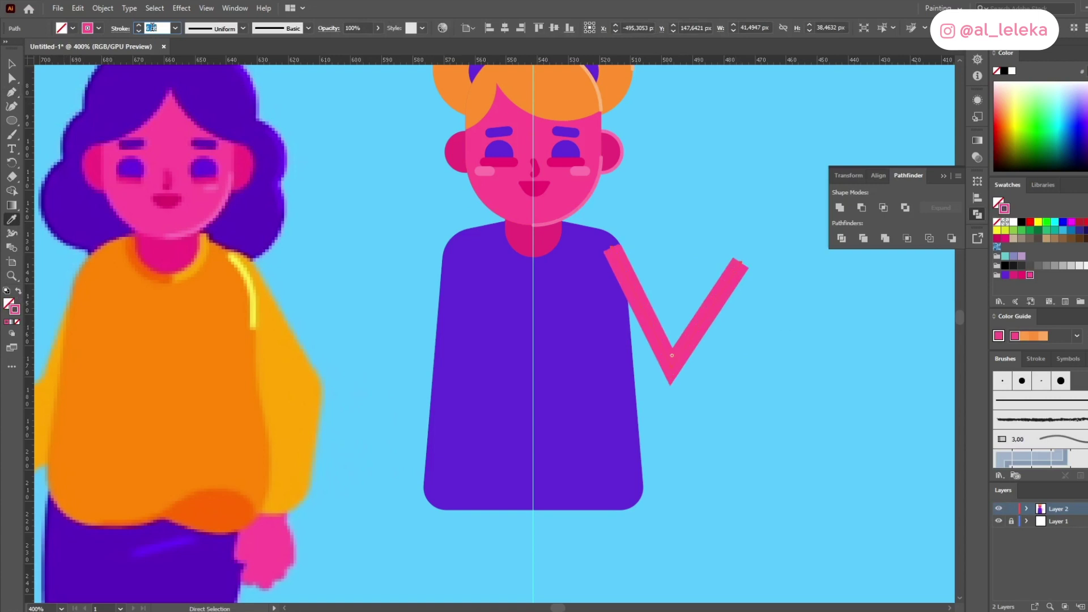
click(120, 29)
click(60, 74)
click(7, 400)
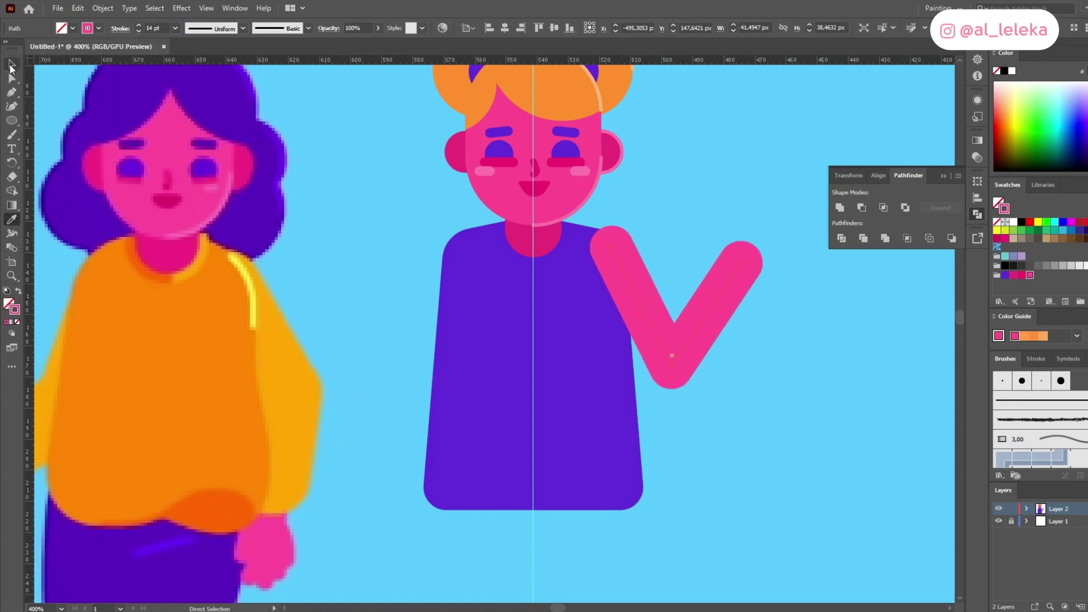
Step: Reposition the arm's anchor points, moving the shoulder end inward, lowering the elbow and bringing the raised hand end closer to the body
click(11, 78)
click(612, 248)
drag(613, 250, 620, 258)
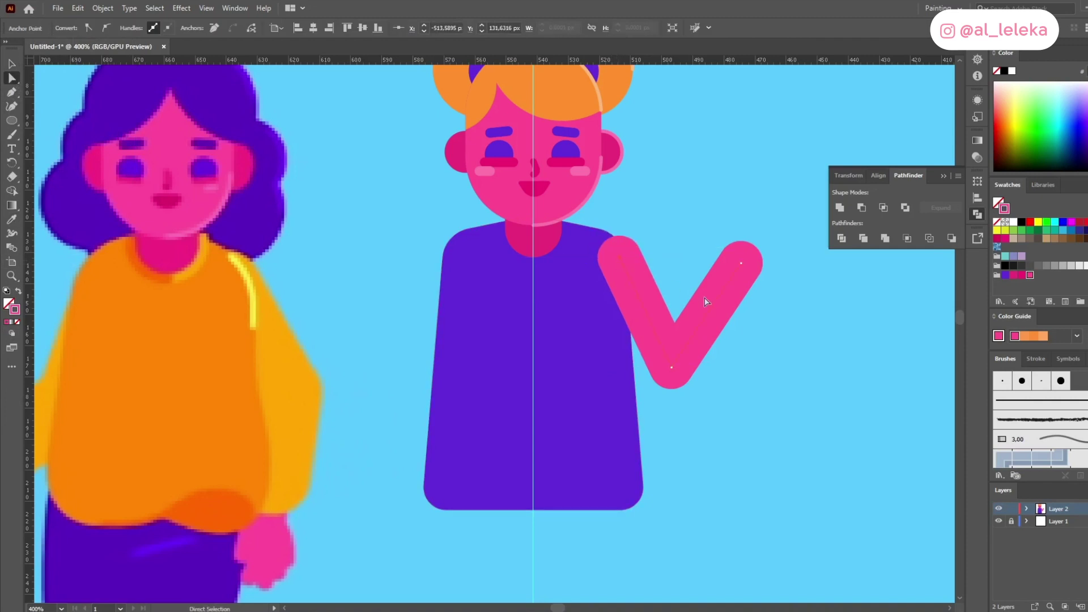
click(673, 371)
drag(676, 389, 676, 384)
drag(740, 263, 762, 279)
drag(760, 318, 710, 282)
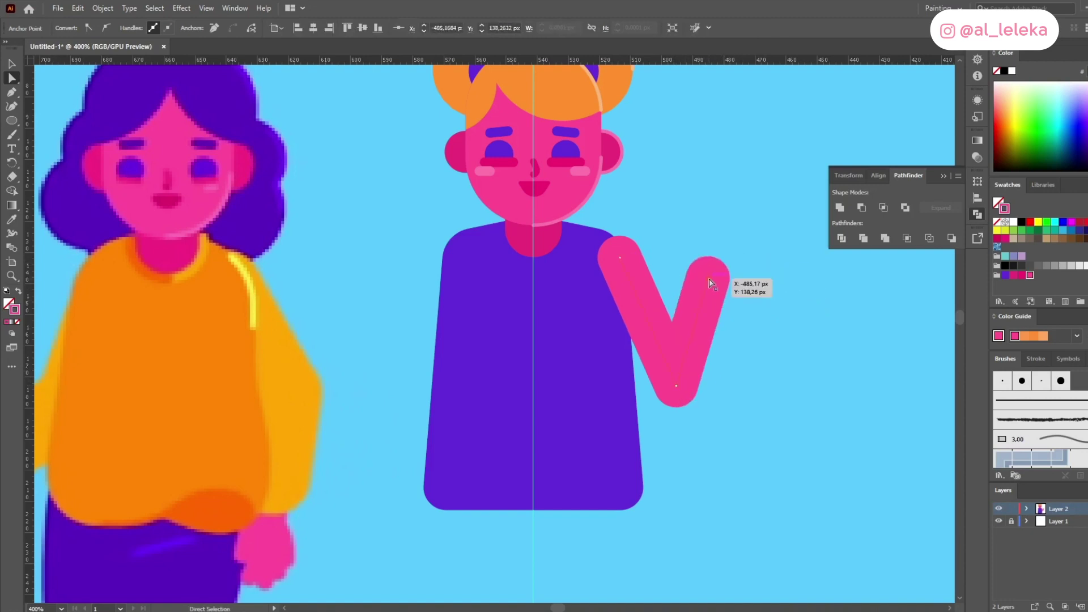
click(740, 314)
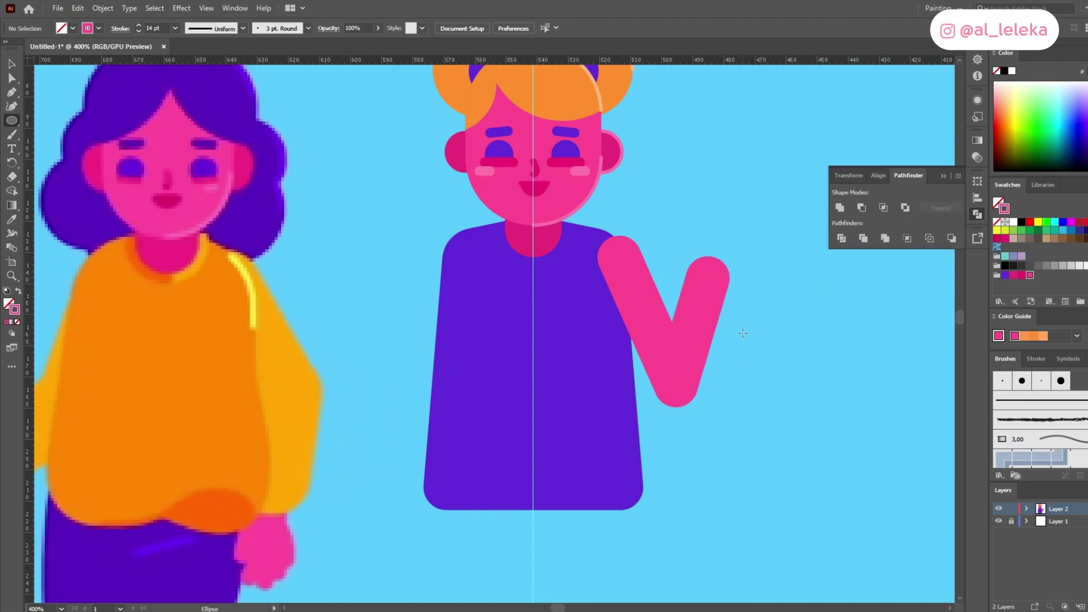
Step: Draw a short bent finger path with the Pen tool just above the raised end of the arm
scroll(736, 260, up, 1)
scroll(695, 273, up, 1)
click(642, 306)
click(567, 337)
click(567, 343)
click(593, 333)
click(12, 92)
click(688, 238)
click(698, 224)
click(717, 215)
click(716, 236)
key(Delete)
Step: Style the finger path with the arm's pink as a rounded 5 pt stroke without fill
click(11, 219)
mouse_move(432, 211)
mouse_down()
mouse_move(430, 345)
mouse_move(441, 365)
mouse_up()
click(418, 212)
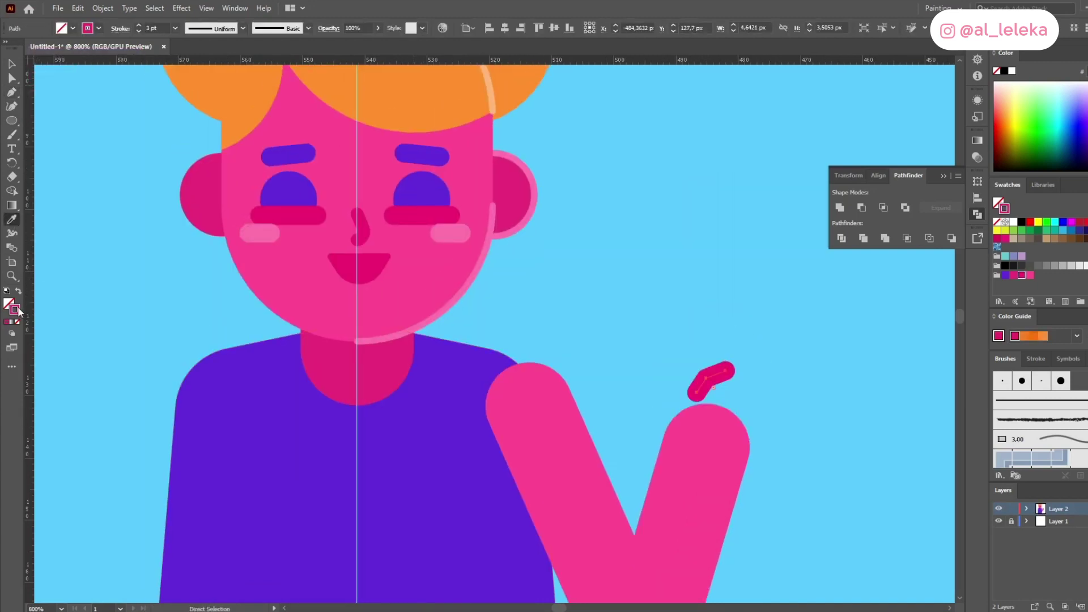
click(121, 29)
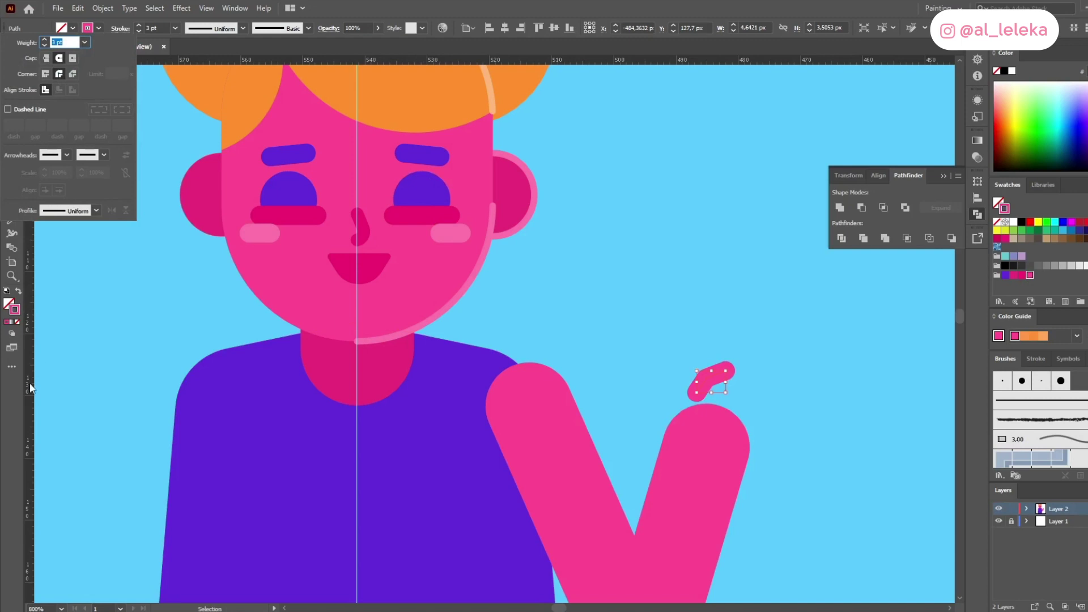
scroll(703, 387, up, 1)
Step: Attach the finger to the raised end of the arm and adjust its anchor points to form a slightly bent finger
mouse_move(706, 388)
mouse_down()
mouse_move(705, 409)
mouse_move(659, 438)
mouse_up()
click(13, 77)
scroll(699, 427, up, 3)
drag(759, 356, 751, 304)
scroll(702, 369, down, 2)
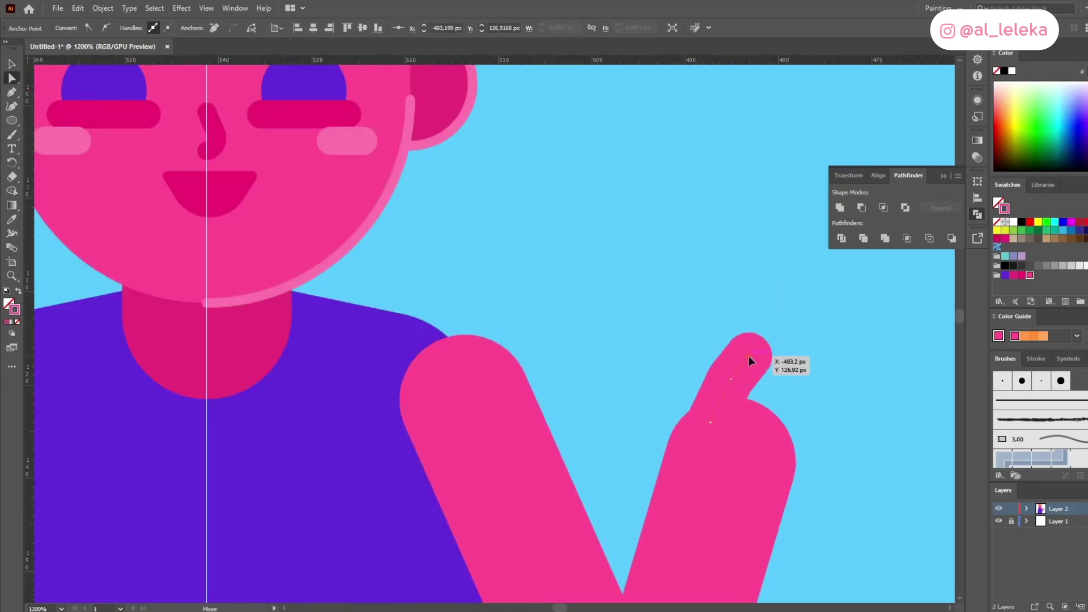
click(807, 384)
Step: Draw a bent three-point thumb path on the inner side of the hand with the same pink stroke
drag(808, 383, 761, 288)
scroll(761, 289, up, 1)
key(p)
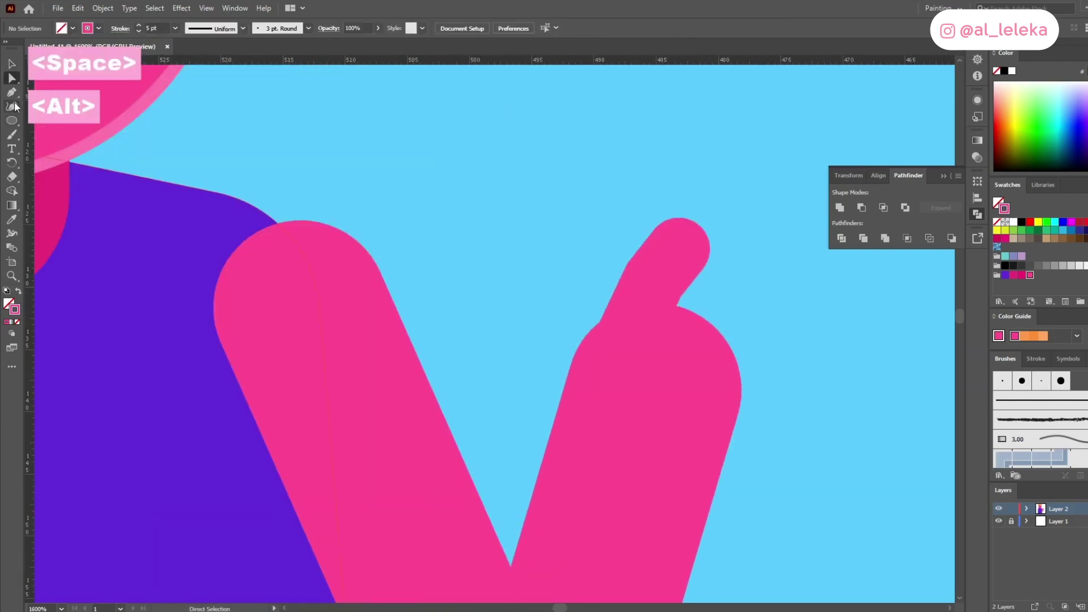
click(585, 379)
drag(557, 344, 526, 348)
key(Delete)
Step: Adjust the thumb's anchor points so it bends upward and its base sits inside the hand
key(a)
click(557, 344)
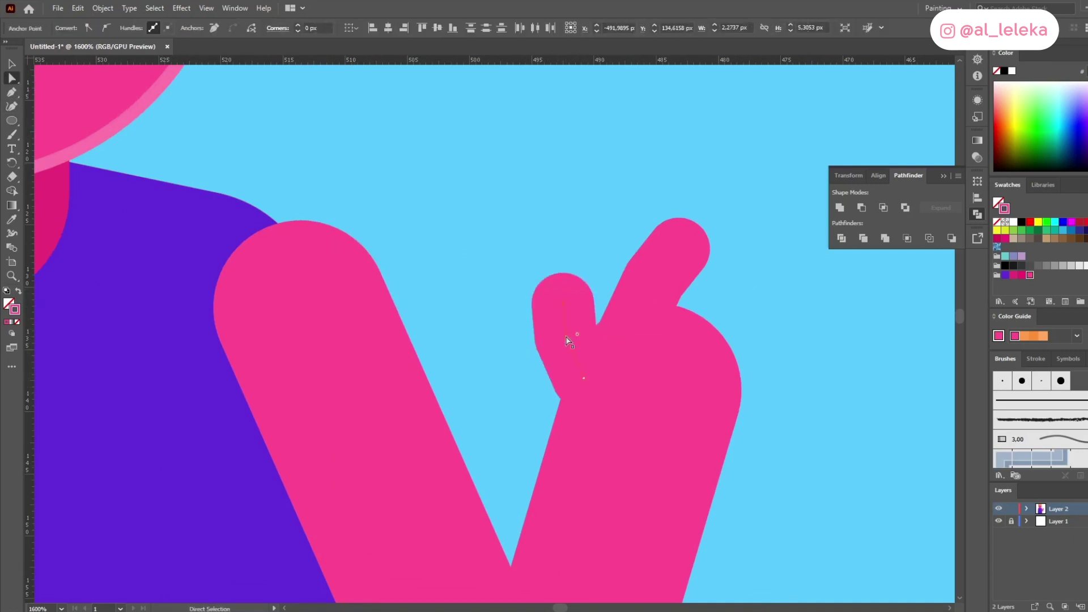
drag(580, 379, 594, 381)
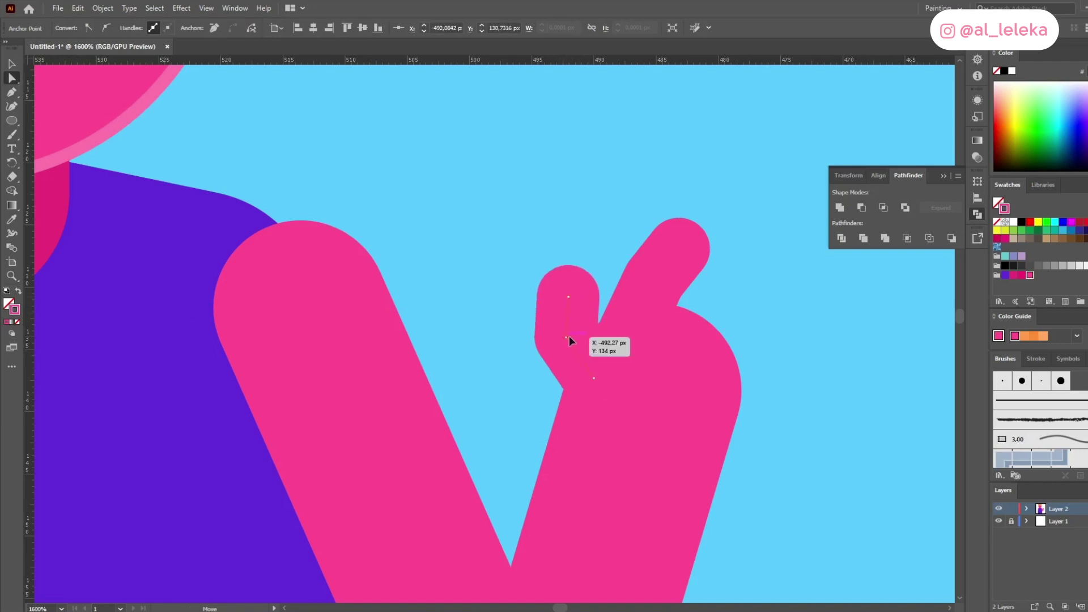
click(748, 307)
Step: Duplicate the finger twice along the outer side of the hand to make three fingers
scroll(748, 307, down, 2)
drag(718, 284, 759, 318)
key(ctrl+z)
key(ctrl+z)
key(ctrl+d)
key(ctrl+z)
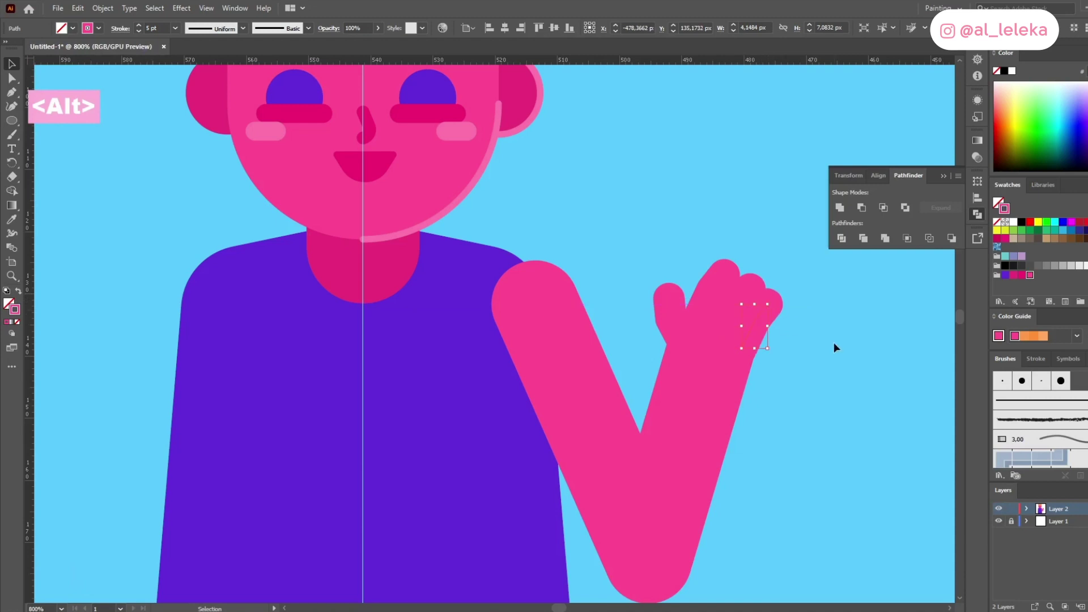
click(834, 342)
Step: Move the arm, thumb and finger paths onto a new layer above the body, keeping them in place
scroll(832, 347, down, 3)
key(space)
drag(352, 502, 420, 305)
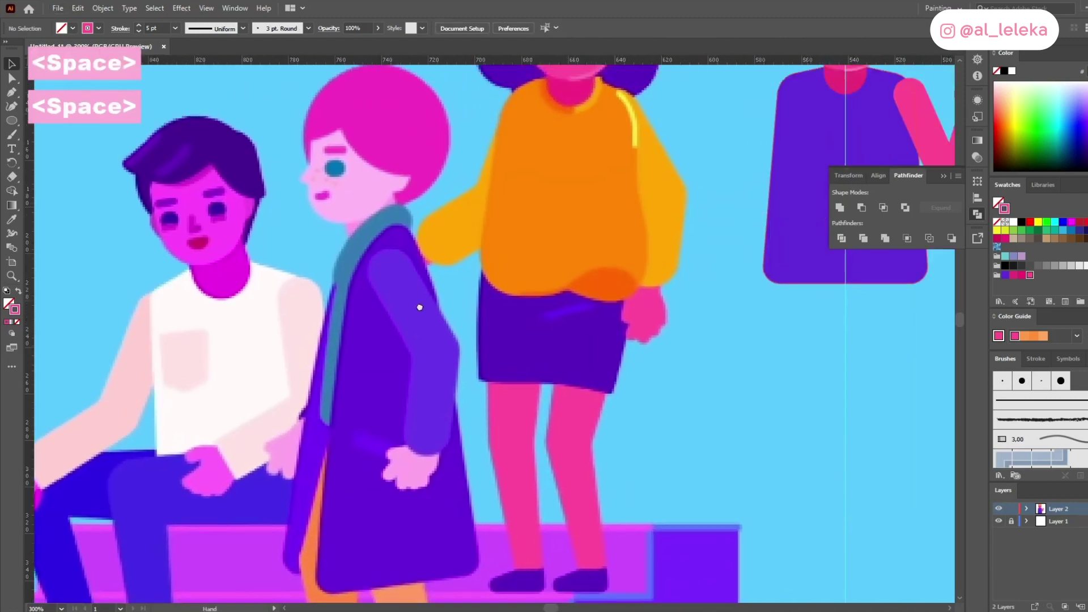
scroll(626, 226, up, 5)
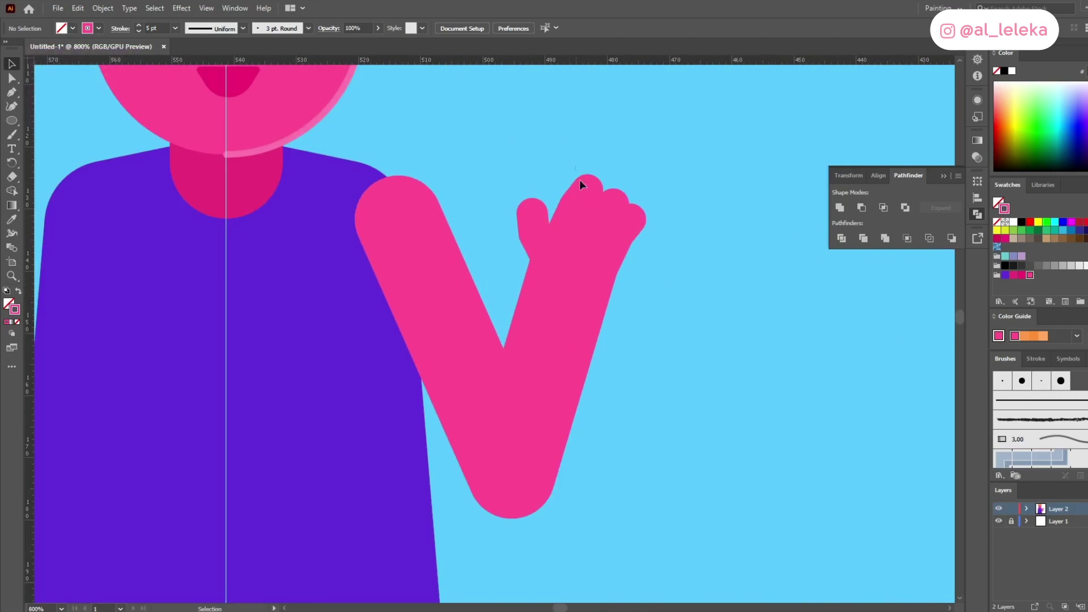
click(579, 183)
drag(527, 148, 659, 332)
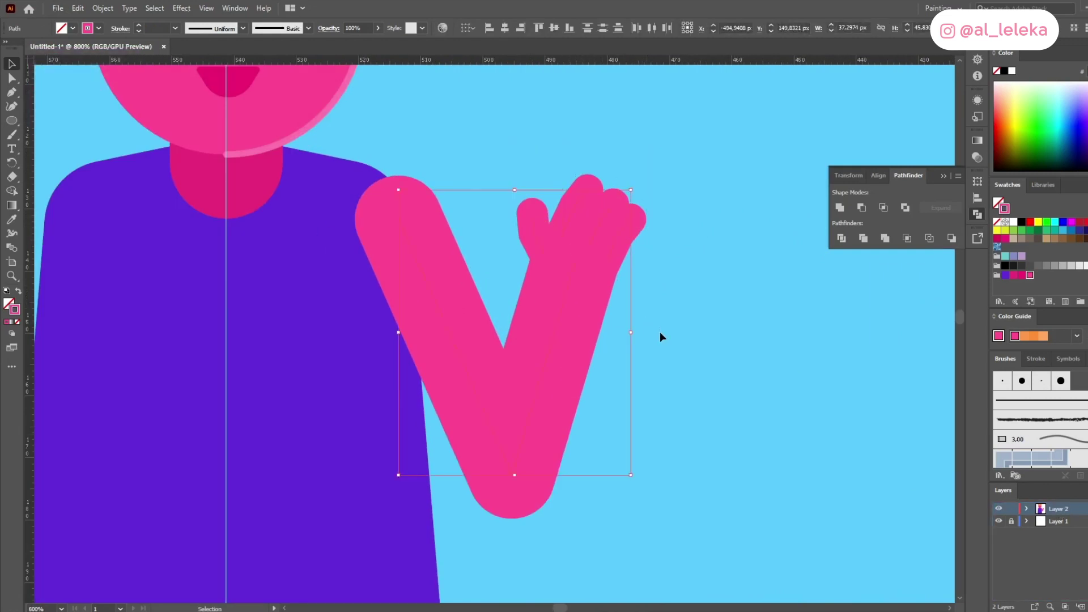
key(ctrl+x)
key(ctrl+f)
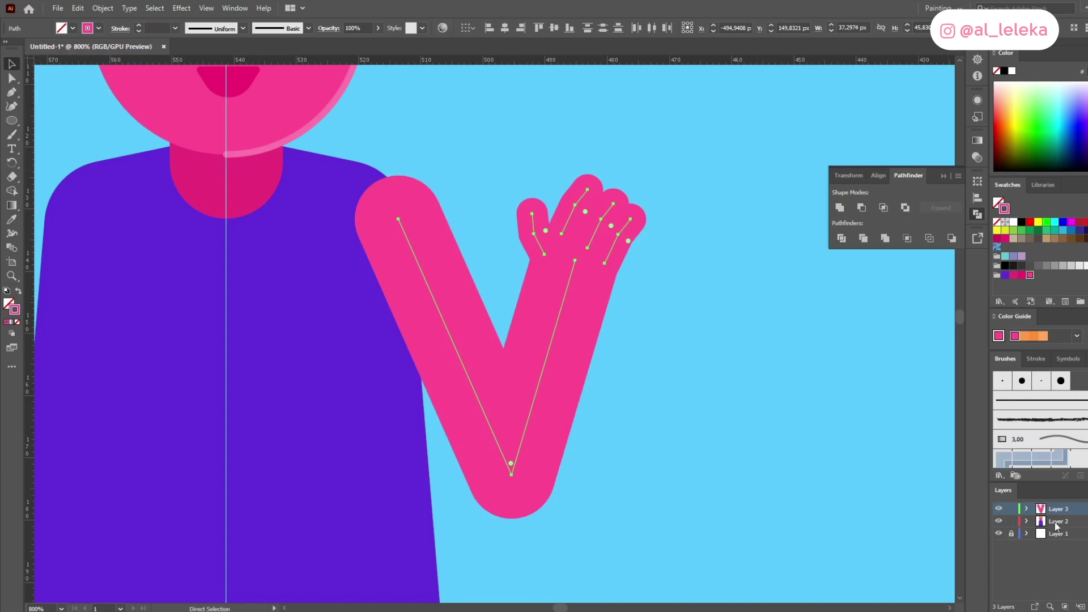
Step: Remove the middle anchor points from the three fingers to straighten them, and shift the outermost fingertip slightly outward
key(ctrl+shift+a)
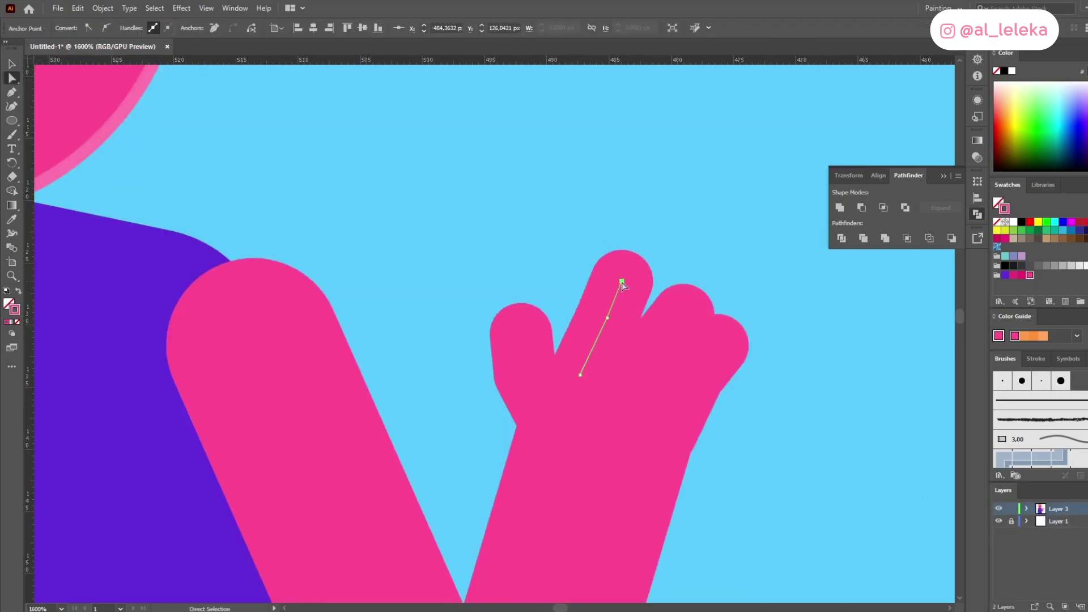
key(-)
drag(694, 328, 657, 348)
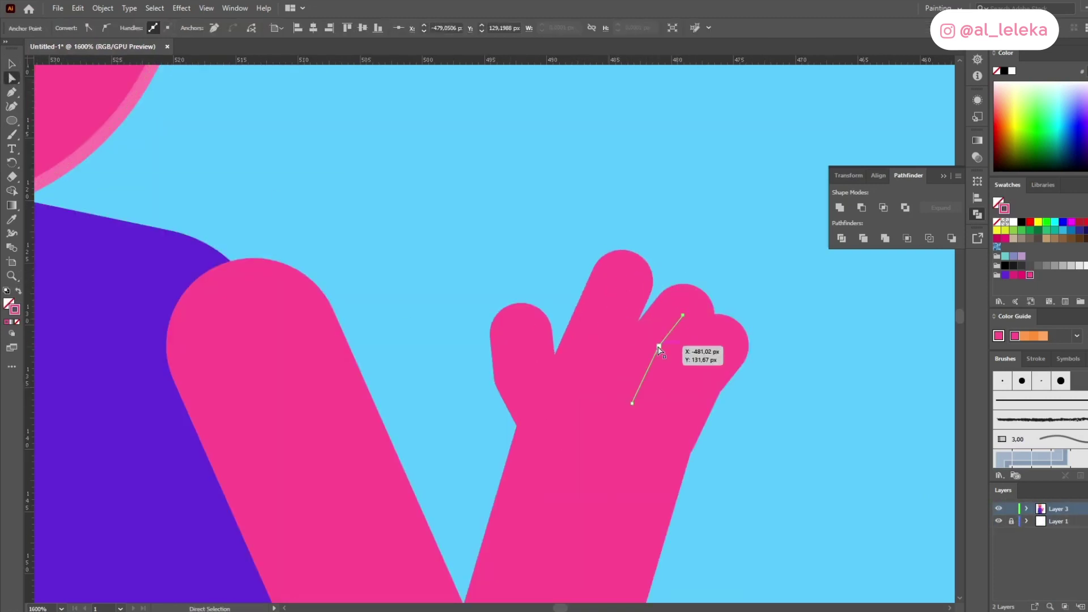
key(minus)
click(694, 376)
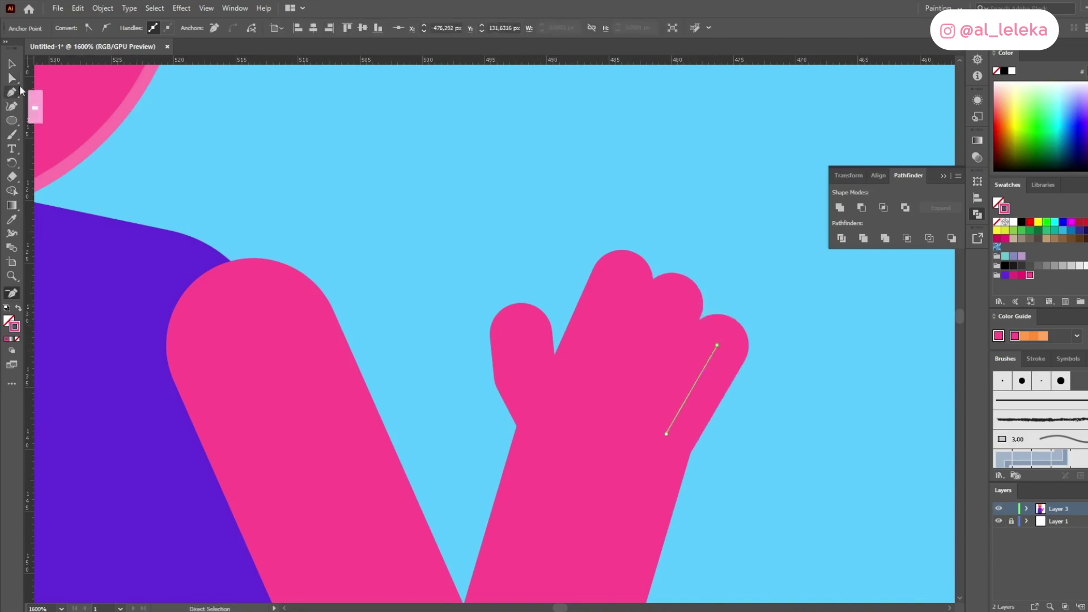
mouse_move(717, 347)
mouse_down()
mouse_move(717, 360)
mouse_move(721, 345)
mouse_up()
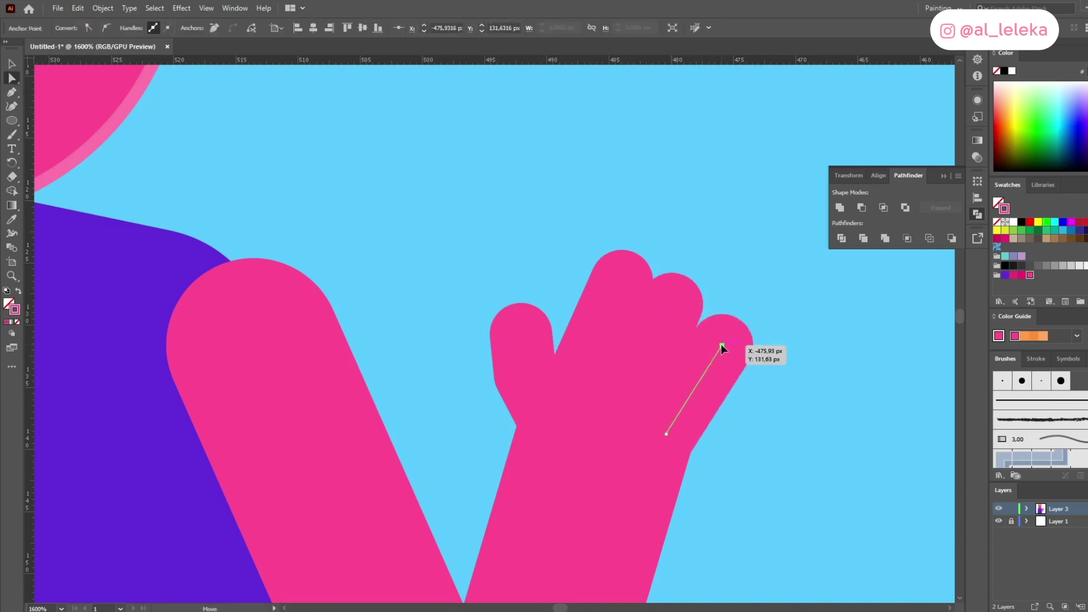
click(754, 264)
Step: Set the stroke weight of all three finger paths to 4 pt
scroll(751, 264, down, 5)
scroll(740, 274, up, 4)
click(11, 64)
click(671, 262)
shift+click(705, 286)
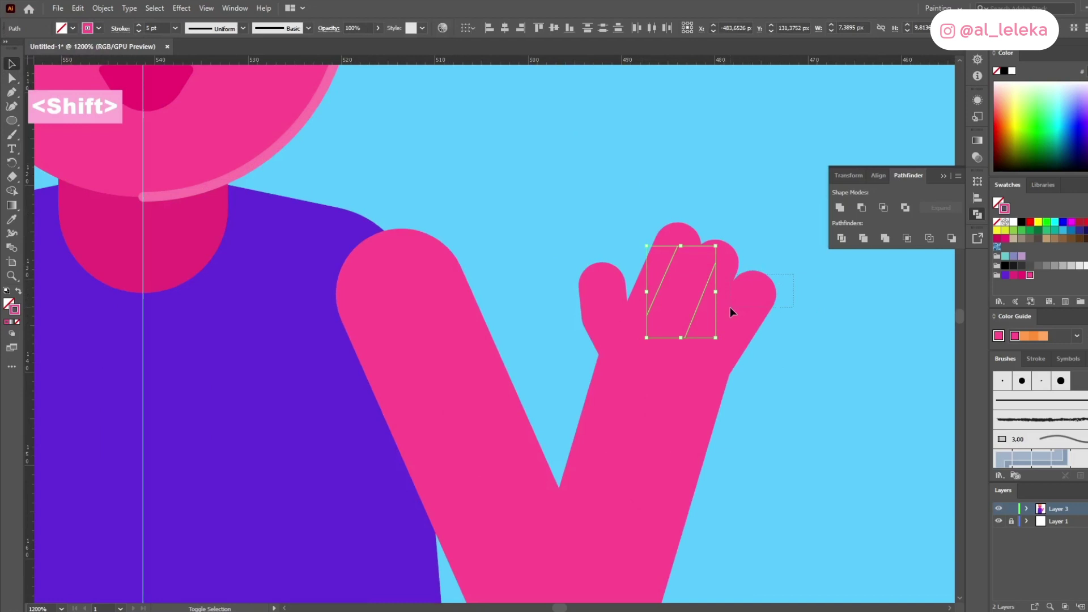
shift+click(732, 313)
click(139, 32)
click(634, 238)
Step: Duplicate a finger to make four and spread the fingers across the top of the hand
drag(705, 289, 693, 281)
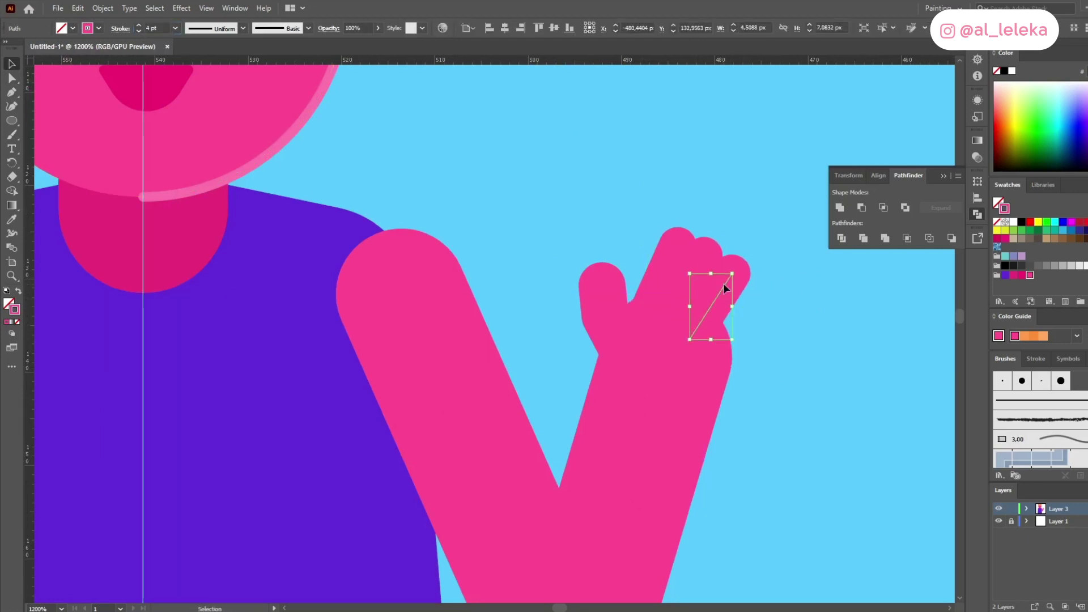
key(ctrl+z)
key(ctrl+z)
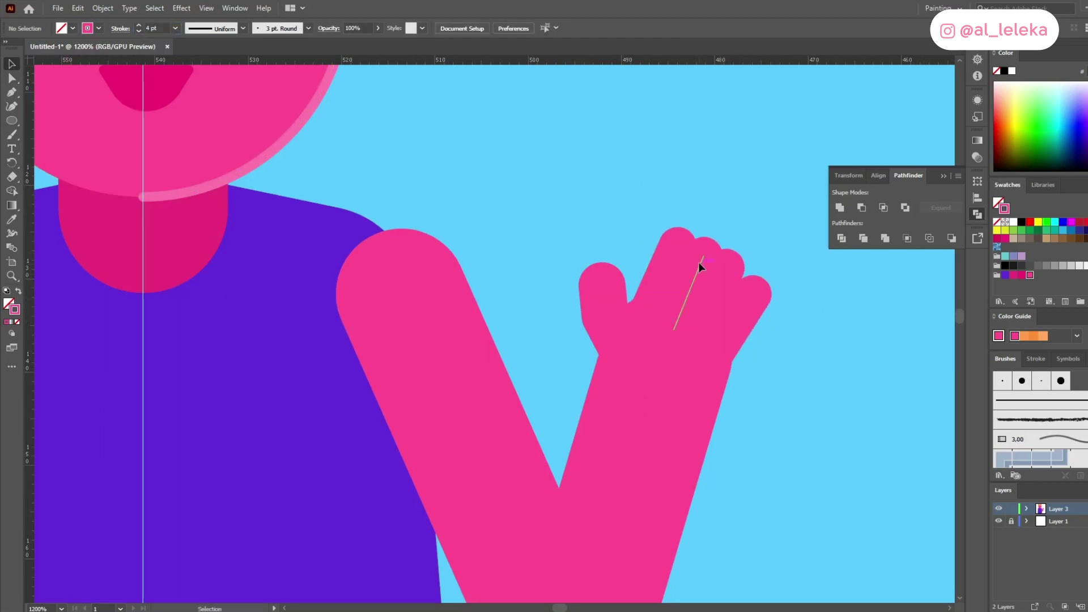
click(698, 261)
double_click(743, 309)
click(49, 82)
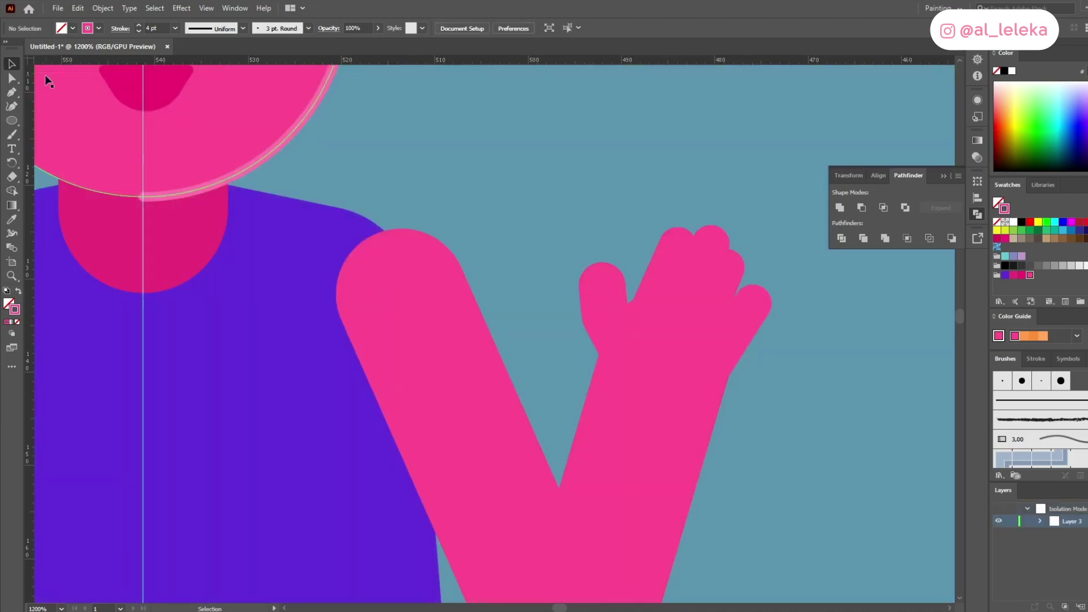
double_click(49, 82)
Step: Set the thumb's stroke to 4 pt and reposition it against the inner side of the hand
click(603, 294)
click(153, 28)
drag(598, 307, 608, 296)
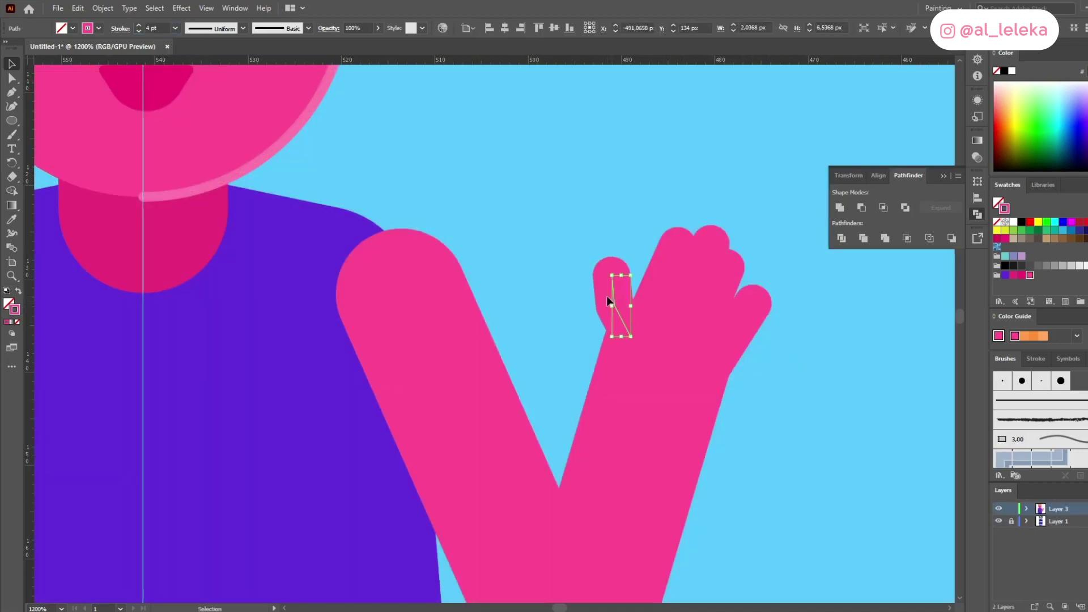
click(573, 276)
scroll(600, 272, up, 1)
key(ctrl+z)
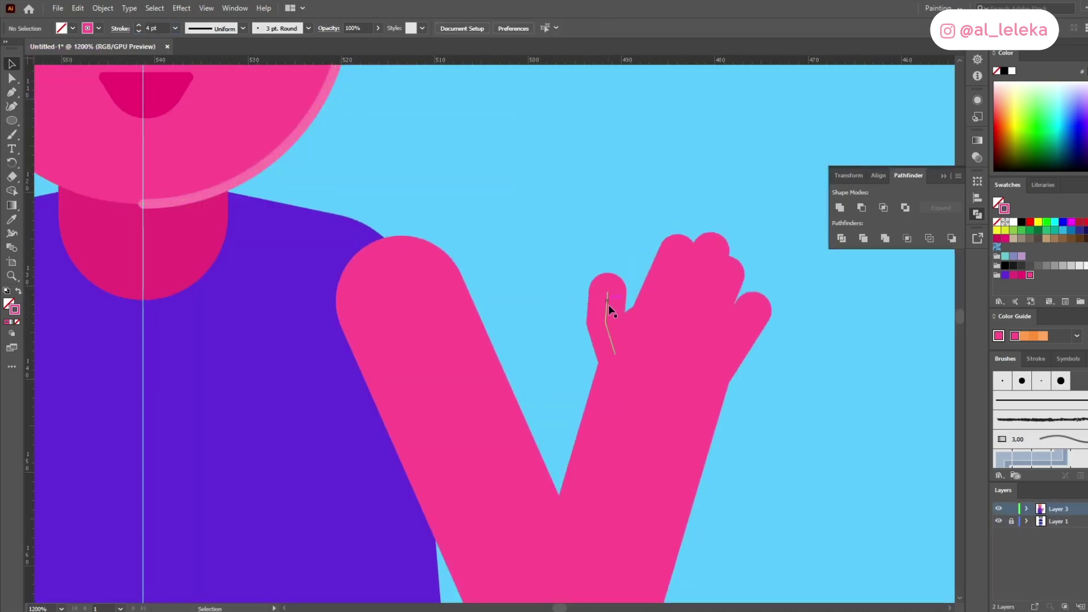
click(612, 243)
Step: Move the outermost finger up and inward so it sits closer to the other fingers
scroll(651, 249, down, 4)
drag(675, 253, 727, 238)
scroll(726, 237, up, 5)
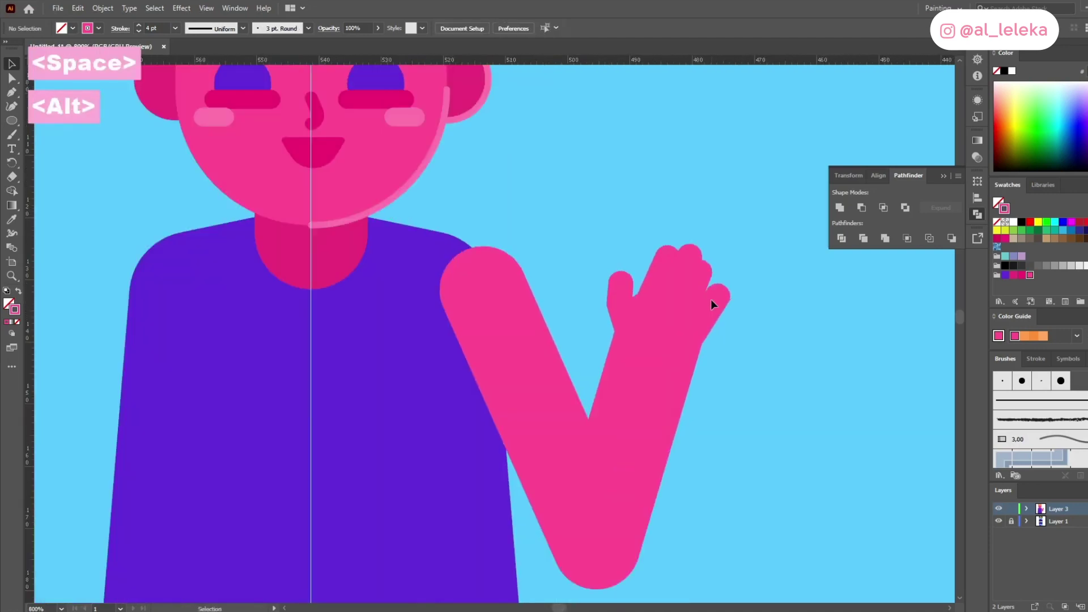
click(713, 298)
drag(719, 293, 710, 286)
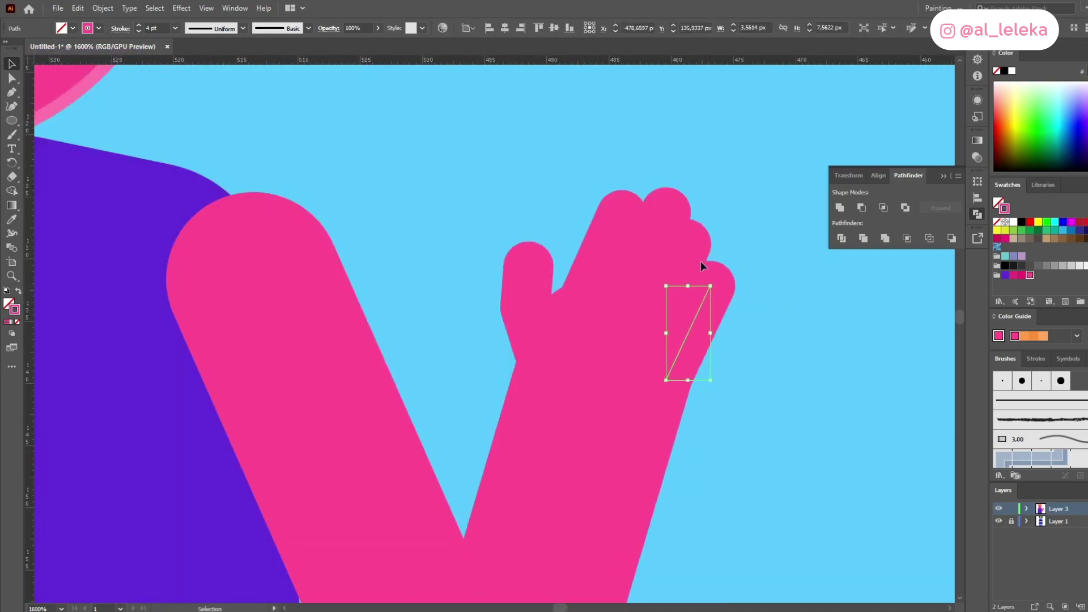
click(756, 295)
scroll(755, 296, down, 5)
scroll(755, 297, up, 2)
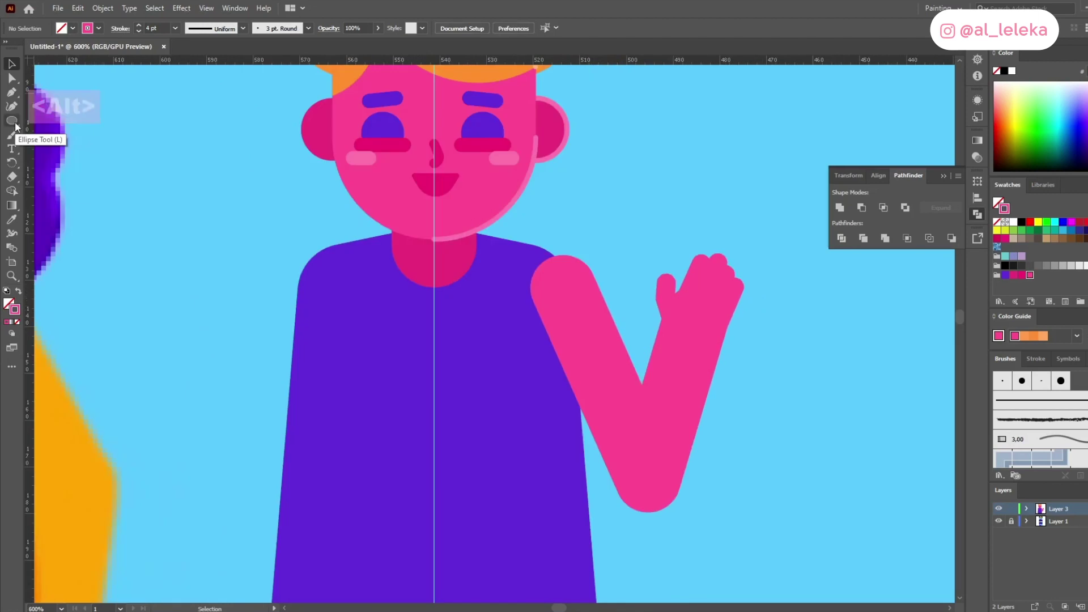
Step: Raise the arm's elbow anchor point to shorten the arm
click(12, 78)
click(647, 481)
drag(648, 481, 643, 446)
scroll(646, 434, down, 2)
key(space)
drag(528, 117, 622, 170)
key(Delete)
key(space)
drag(716, 322, 683, 242)
key(ctrl+z)
key(ctrl+z)
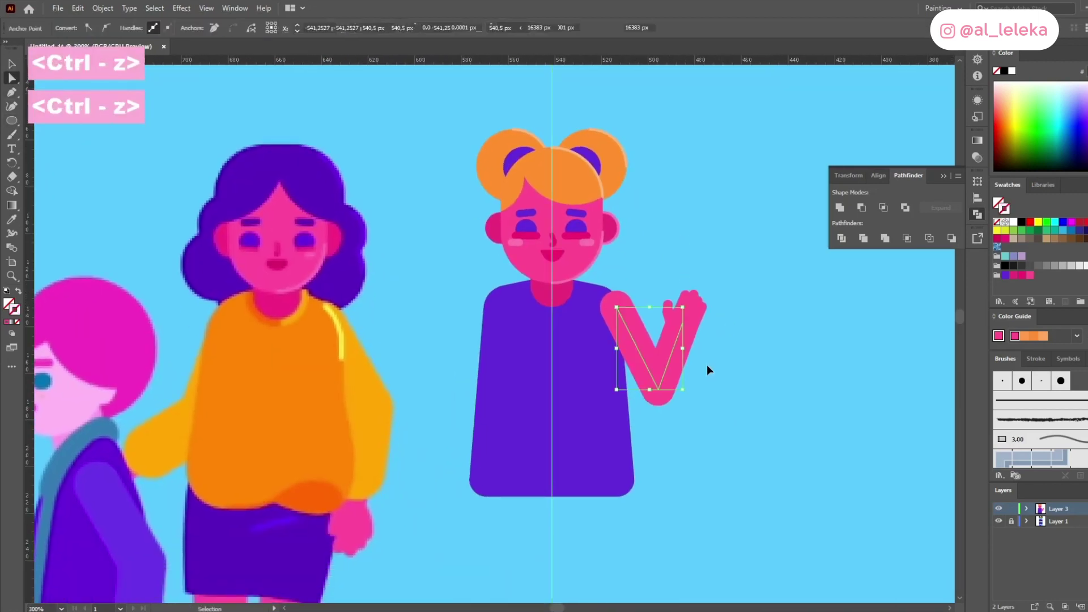
click(702, 445)
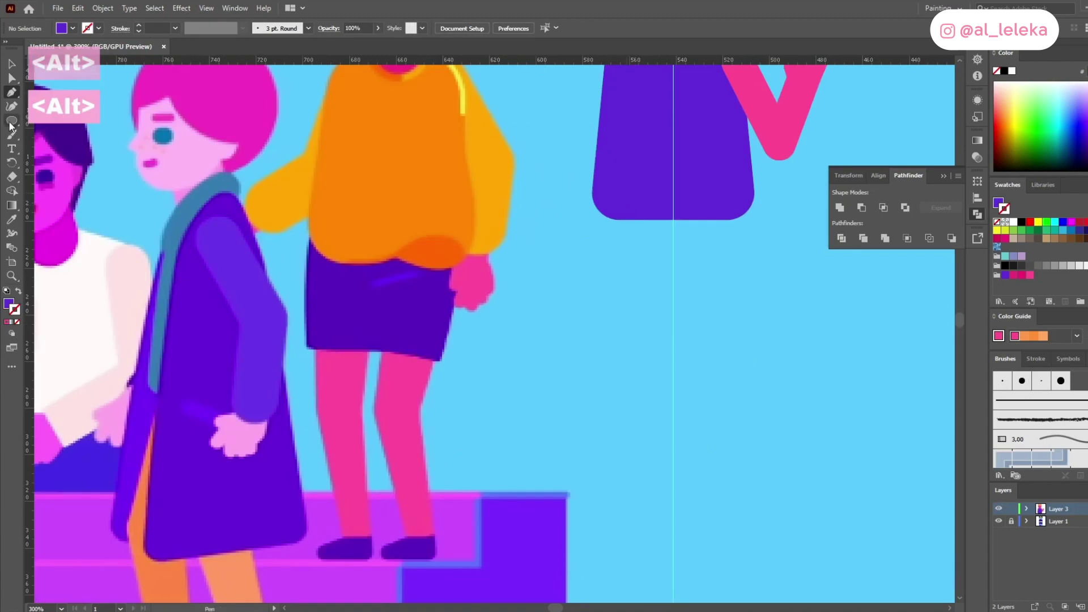
Step: Draw a hip rectangle about 54 by 16 px centred on the guide at the torso's lower edge, filled with the hair's orange
click(10, 123)
click(63, 120)
mouse_move(673, 220)
mouse_down()
mouse_move(610, 238)
mouse_move(547, 389)
mouse_up()
key(i)
key(space)
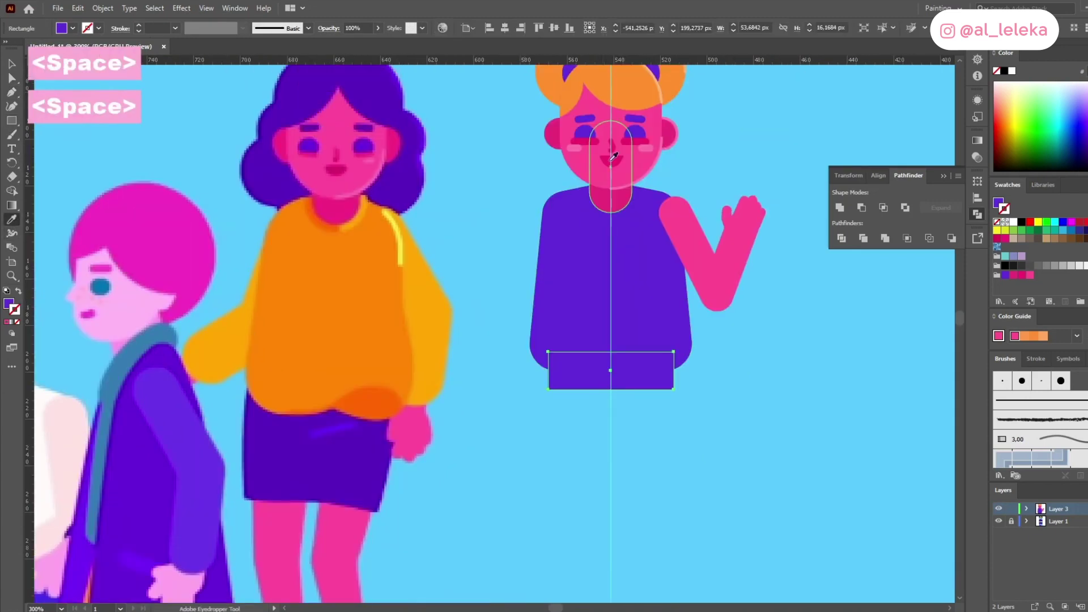
click(642, 89)
key(ctrl+bracketleft)
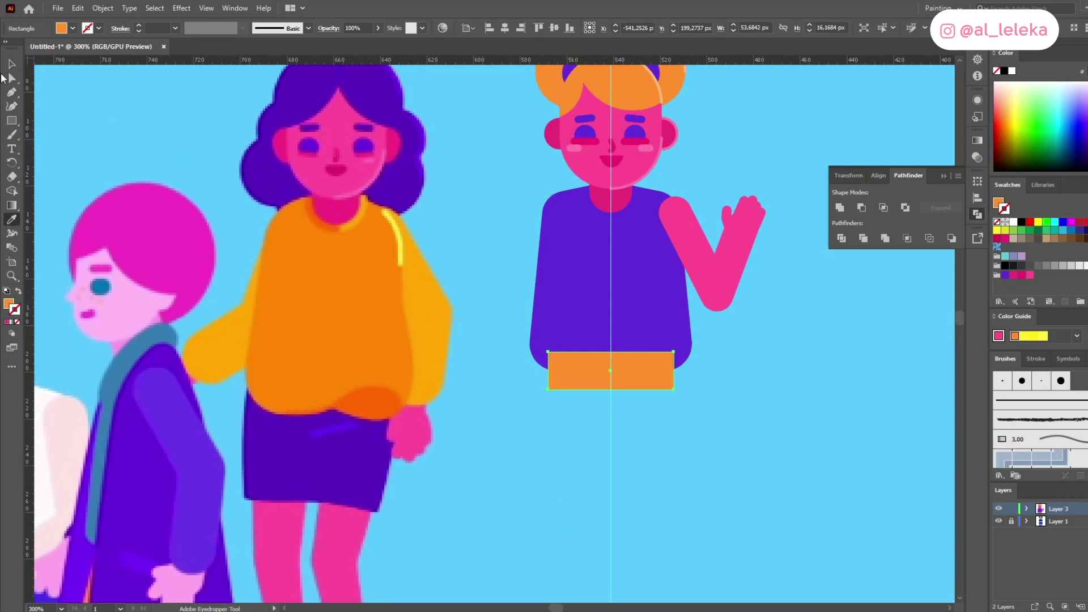
Step: Send the hip rectangle behind the torso and extend its lower edge downward
key(v)
key(ctrl+shift+bracketleft)
drag(611, 390, 615, 403)
click(548, 411)
key(space)
drag(548, 411, 518, 389)
Step: Draw a three-point leg path down from the hip with a slight knee bend, using an orange stroke without fill
click(625, 374)
click(618, 476)
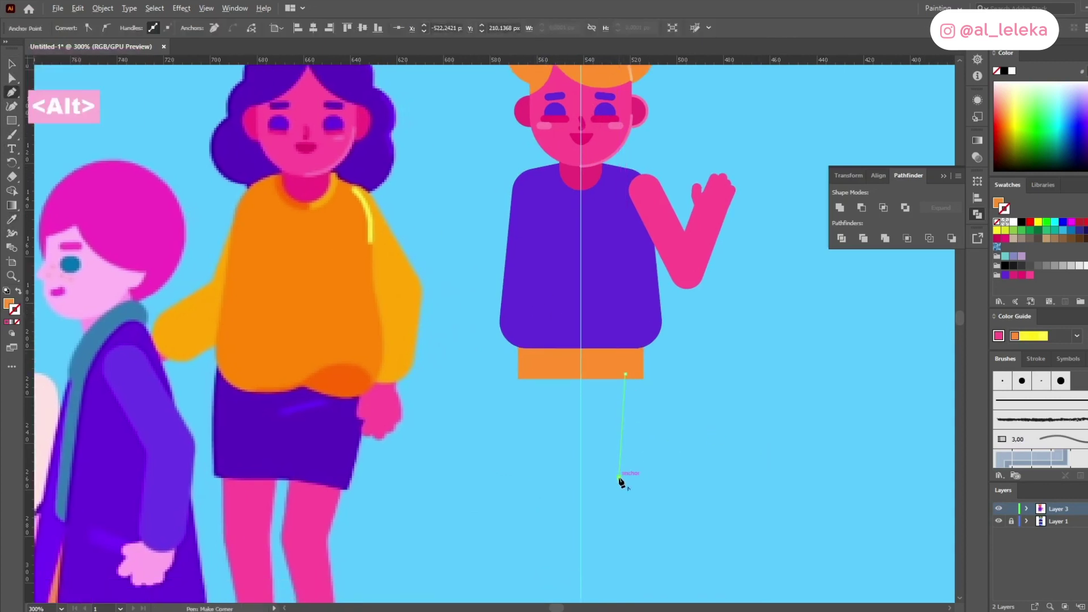
scroll(622, 478, down, 1)
key(space)
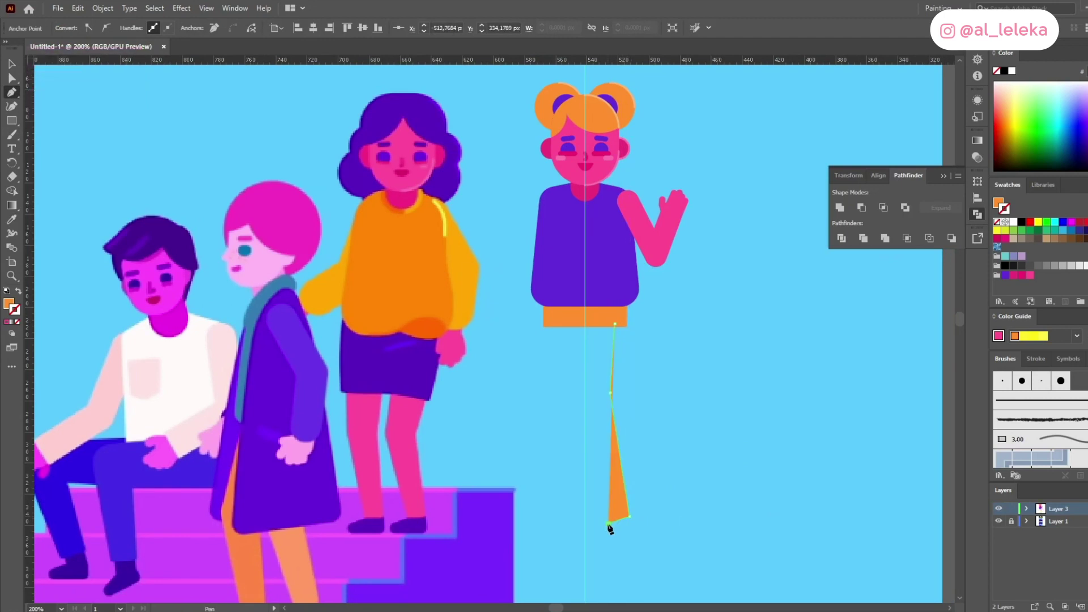
key(Delete)
ctrl+click(611, 393)
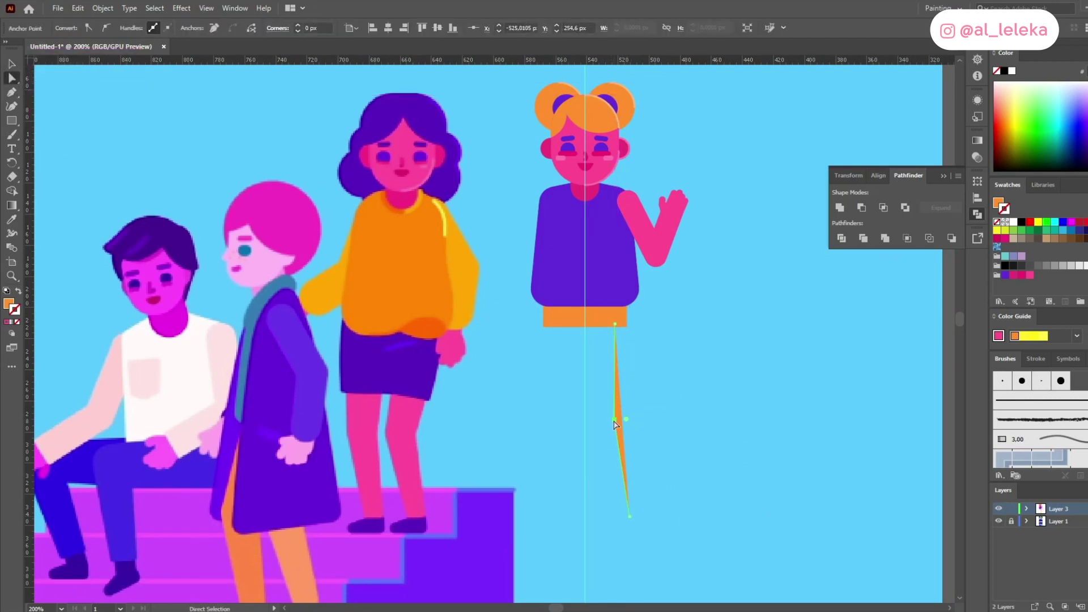
drag(623, 406, 612, 409)
key(v)
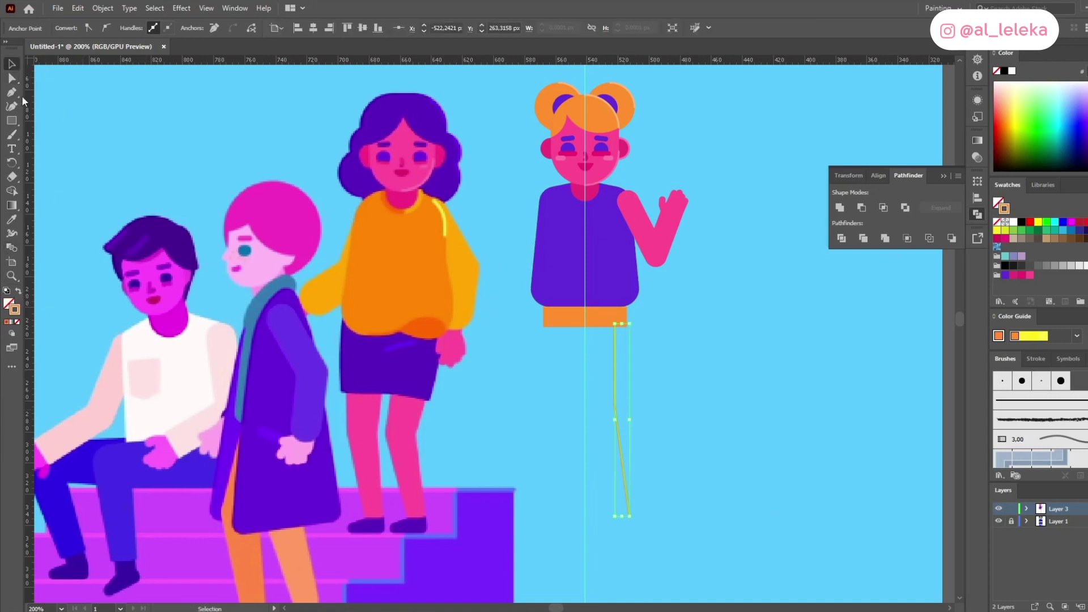
Step: Fill the hip rectangle with white (ffffff)
click(600, 327)
double_click(9, 304)
text(ffffff)
key(Return)
Step: Give the leg path a 17 pt white stroke
click(614, 379)
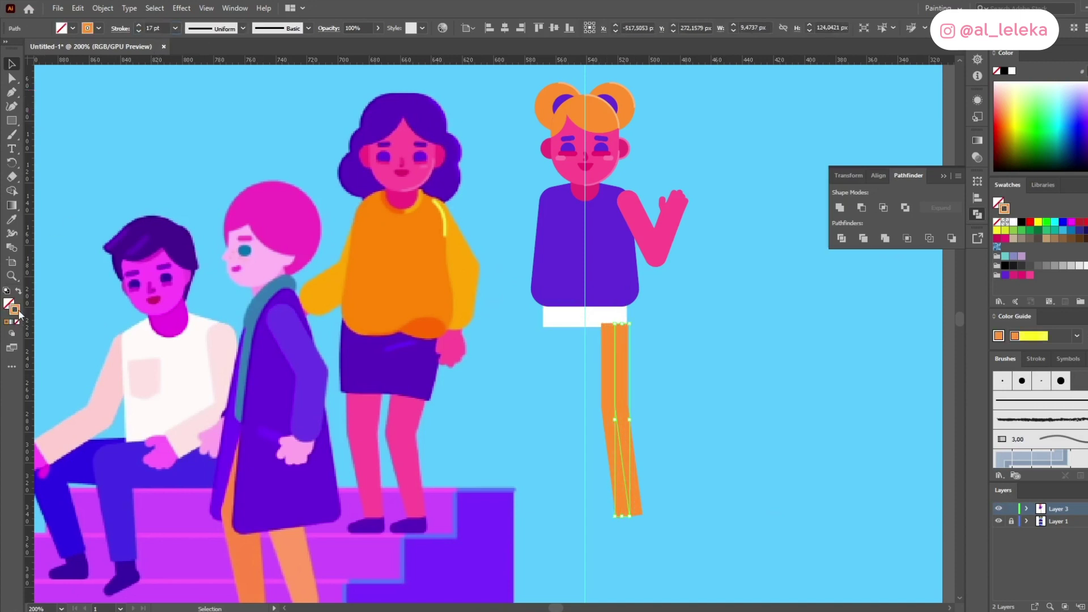
double_click(15, 311)
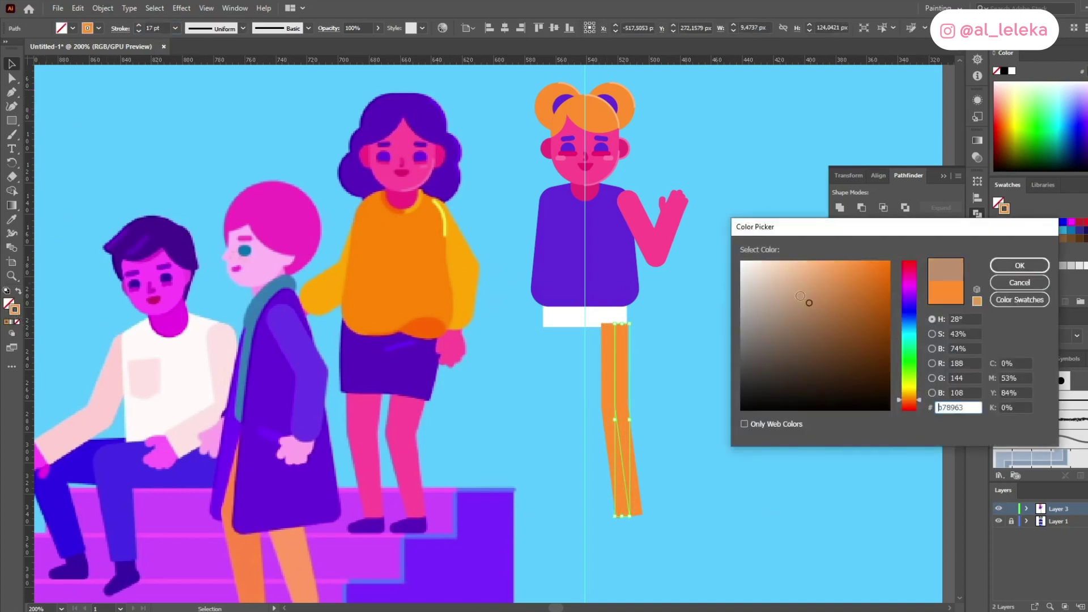
click(746, 263)
key(Return)
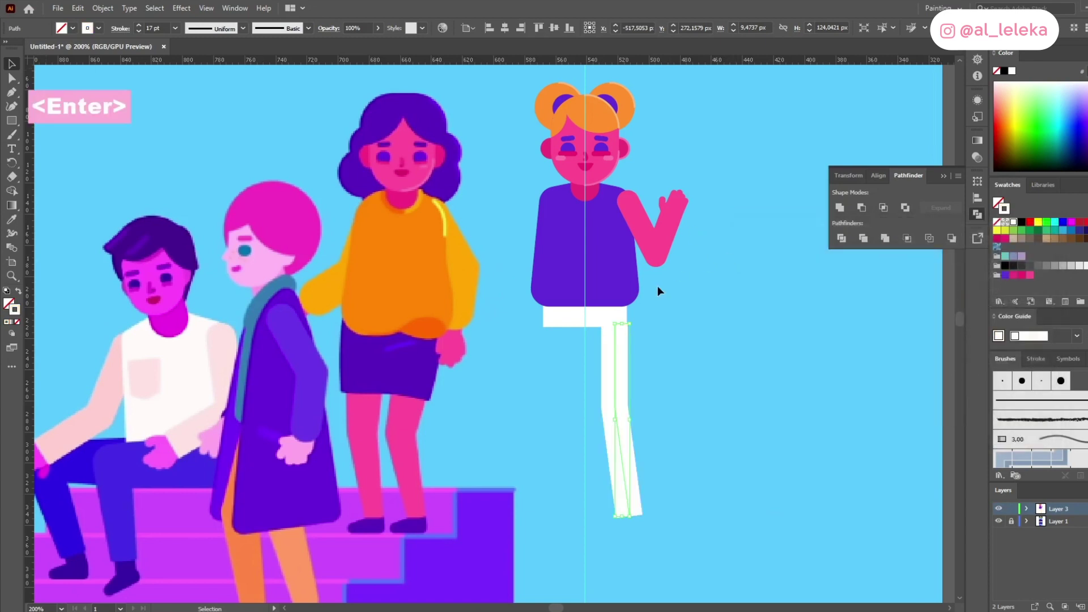
Step: Shift the leg's hip and knee anchor points inward so the leg meets the hip edge and bends more at the knee
click(12, 78)
scroll(615, 327, up, 1)
drag(615, 318, 610, 319)
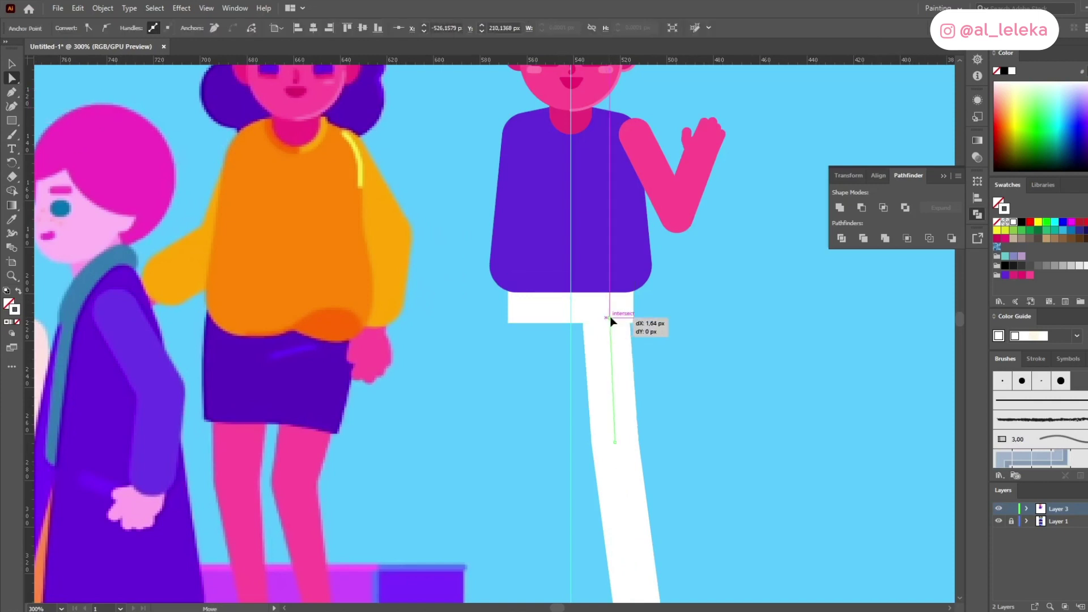
drag(614, 441, 664, 360)
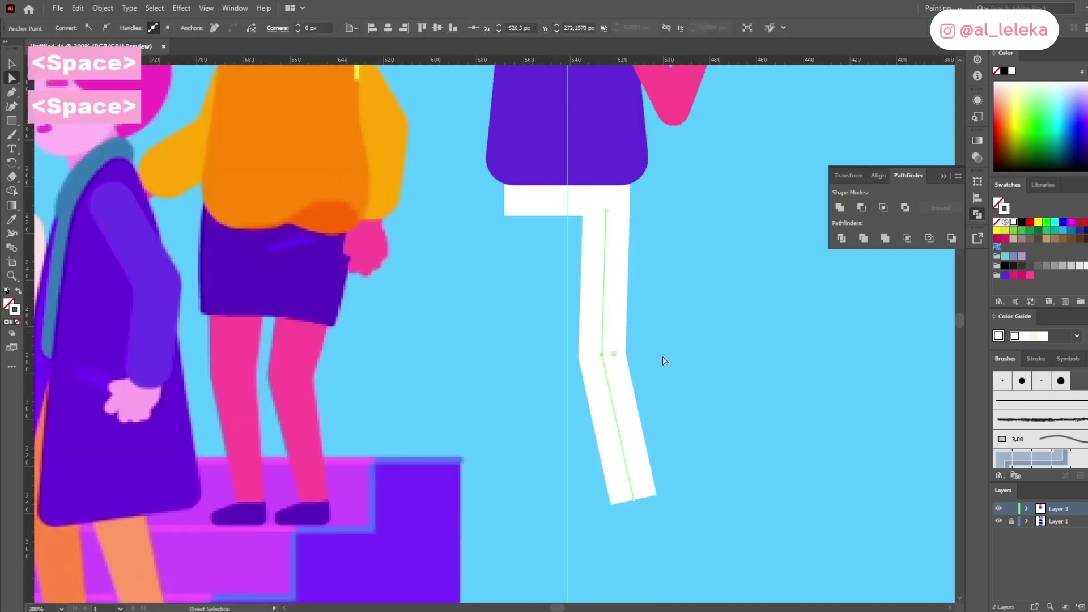
scroll(700, 354, down, 1)
scroll(696, 350, up, 1)
Step: Expand the leg stroke into a filled shape
key(v)
click(103, 8)
click(119, 159)
click(537, 378)
Step: Taper the leg toward the ankle and align its upper outer corner with the hip rectangle's lower corner
drag(628, 417, 624, 330)
key(a)
mouse_move(606, 517)
mouse_down()
mouse_move(647, 509)
mouse_move(614, 511)
mouse_up()
scroll(615, 218, up, 4)
drag(655, 244, 654, 262)
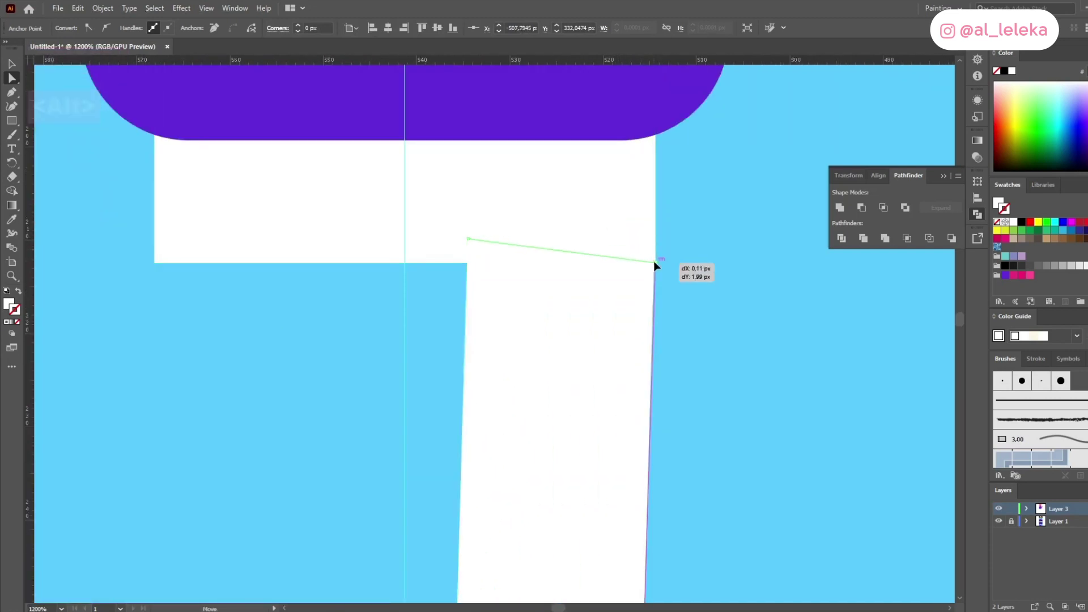
scroll(629, 261, down, 4)
drag(606, 426, 600, 379)
click(568, 356)
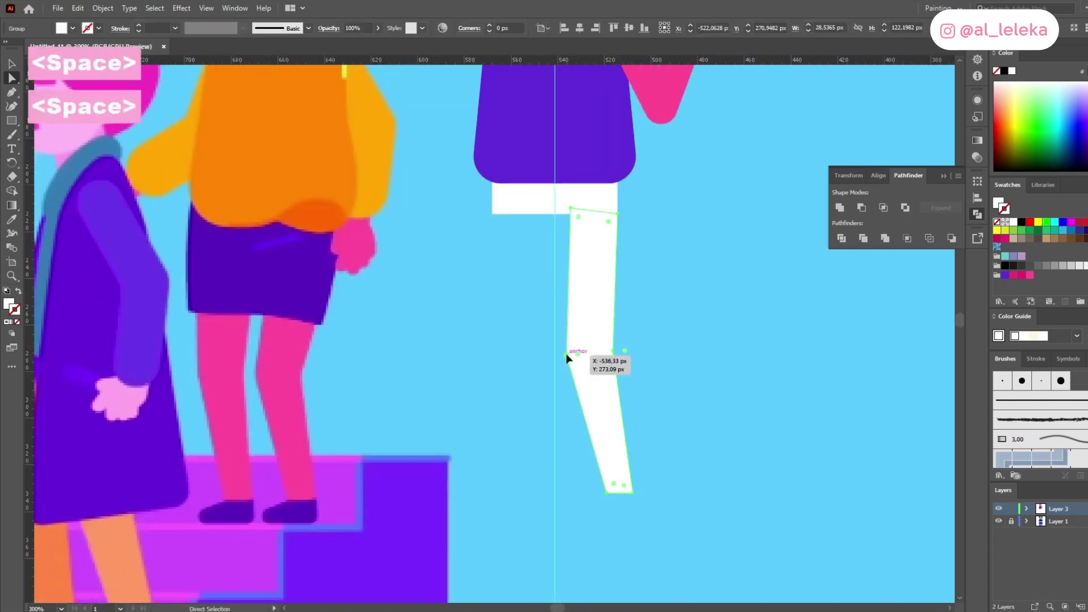
click(656, 378)
Step: Draw a white shoe with the Pen tool below the leg, pointing inward and joined to the ankle's two corners
drag(584, 506, 582, 515)
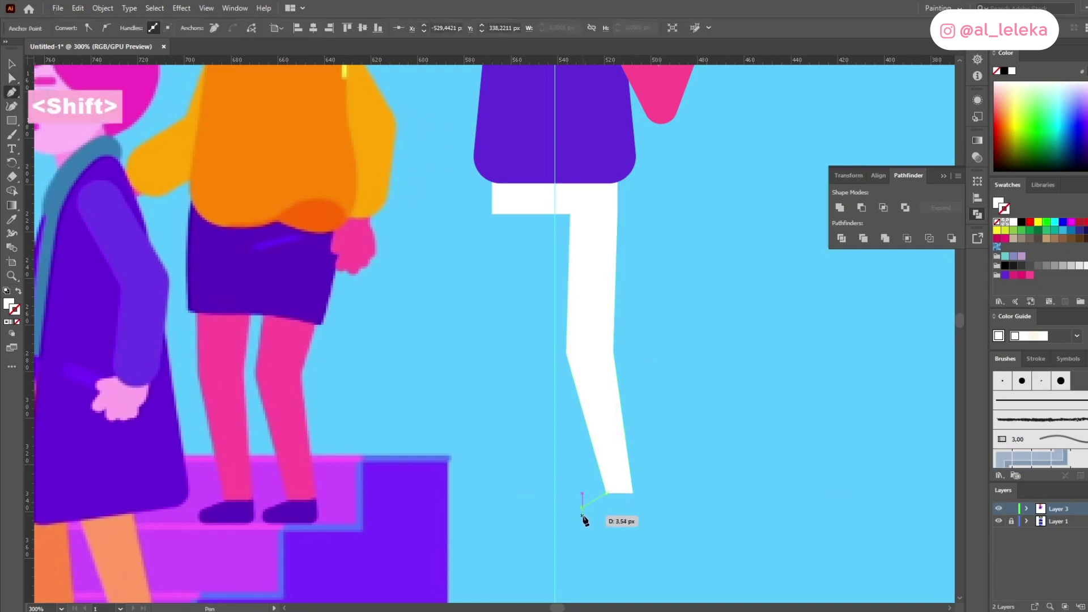
click(638, 509)
click(633, 493)
click(606, 492)
Step: Reshape the shoe by adjusting its anchor points and rounding the toe and heel corners
scroll(657, 482, down, 1)
key(a)
drag(600, 304, 593, 304)
key(v)
scroll(654, 535, up, 4)
key(a)
click(478, 393)
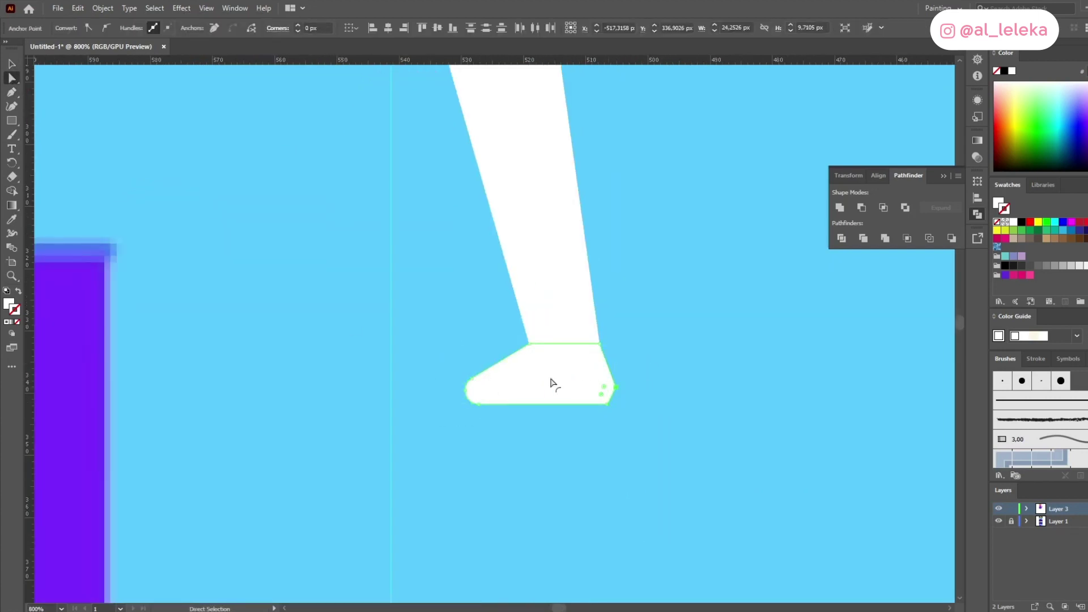
drag(550, 379, 532, 379)
click(682, 383)
Step: Duplicate the leg and shoe to the other side of the hips and rotate the copy so it strides outward
scroll(682, 383, down, 3)
key(v)
drag(680, 397, 617, 340)
drag(658, 174, 691, 318)
drag(646, 277, 561, 257)
key(v)
mouse_move(499, 521)
mouse_down()
mouse_move(633, 516)
mouse_move(508, 512)
mouse_up()
click(739, 413)
scroll(739, 412, down, 1)
drag(730, 410, 677, 437)
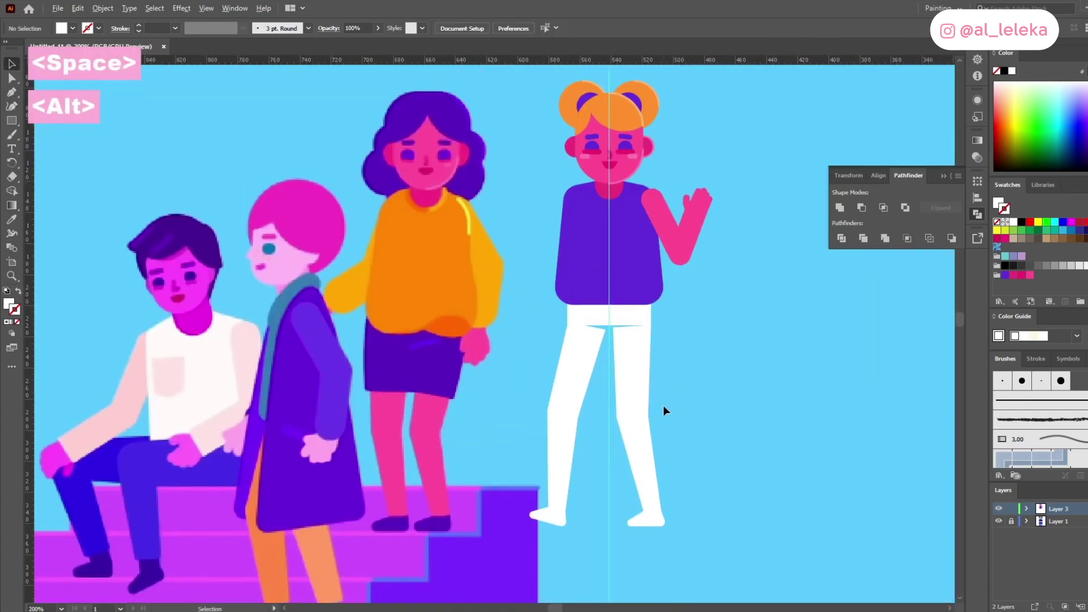
Step: Move the upper inner anchor points of the legs to close the gap beneath the hip rectangle
scroll(663, 405, up, 1)
key(a)
click(527, 292)
drag(574, 291, 579, 283)
drag(588, 290, 587, 284)
key(ctrl+z)
click(709, 351)
drag(708, 351, 679, 300)
Step: Draw a four-point ankle shape on the lower leg just above the shoe and fill it with the skin pink
click(10, 96)
scroll(608, 516, up, 2)
click(650, 511)
click(597, 511)
key(ctrl+z)
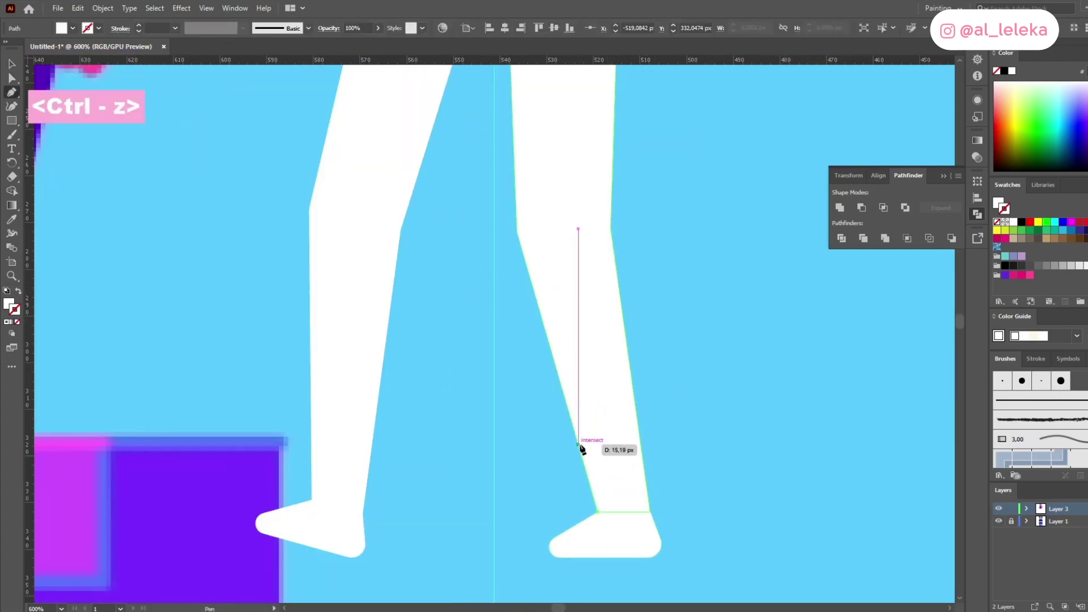
click(578, 444)
click(651, 513)
scroll(594, 510, down, 4)
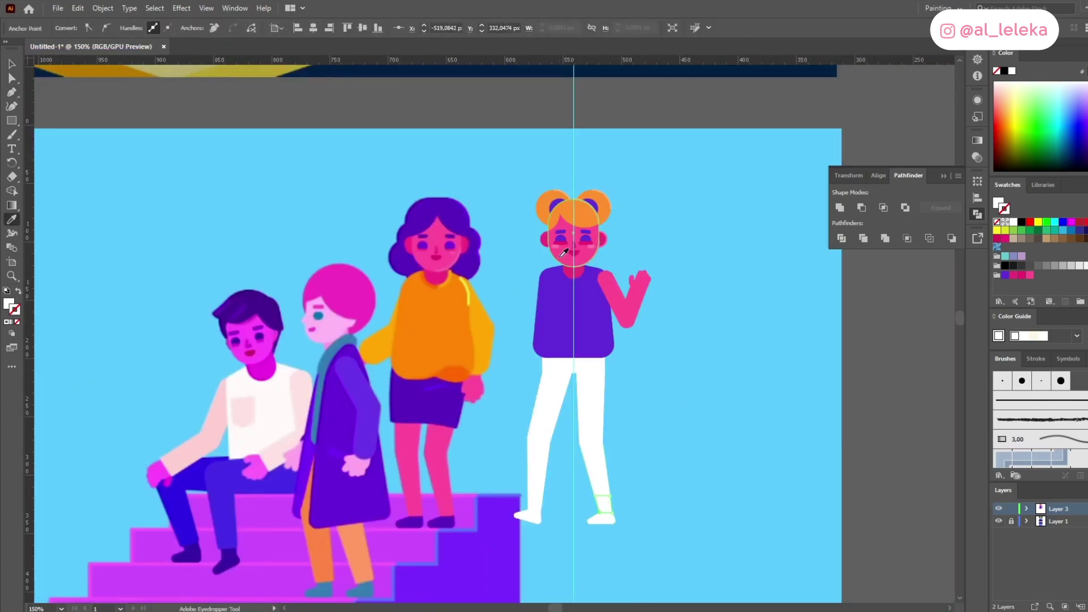
click(665, 419)
Step: Adjust the bottom anchor points of the trouser leg so a wider hem ends at the top of the pink ankle
scroll(601, 378, up, 3)
drag(601, 377, 712, 372)
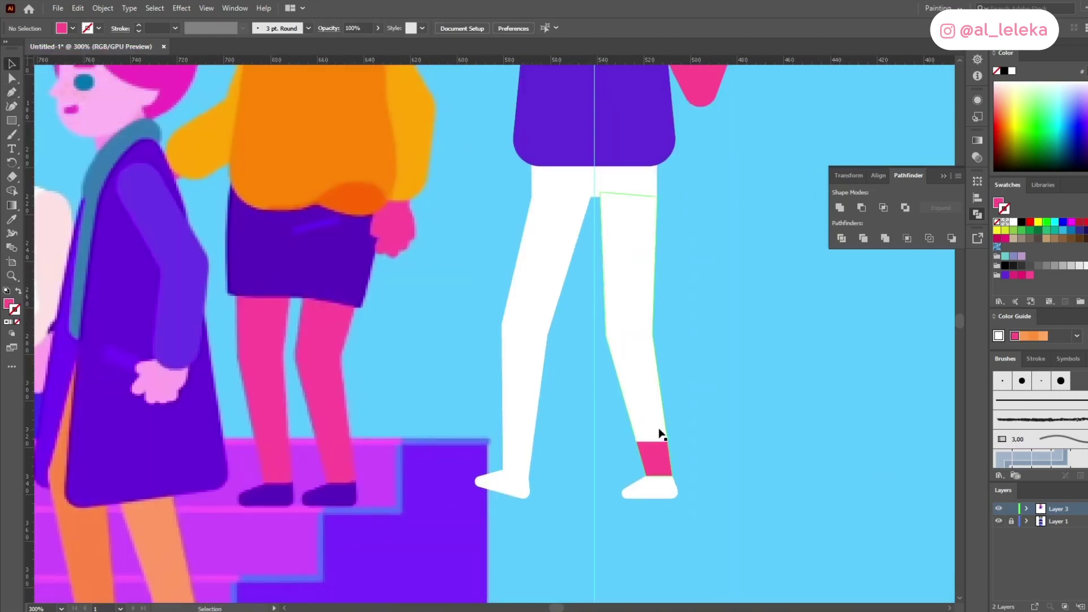
scroll(661, 434, up, 2)
key(a)
drag(672, 467, 640, 432)
scroll(646, 437, down, 2)
drag(767, 418, 681, 424)
scroll(671, 414, down, 3)
scroll(699, 376, up, 5)
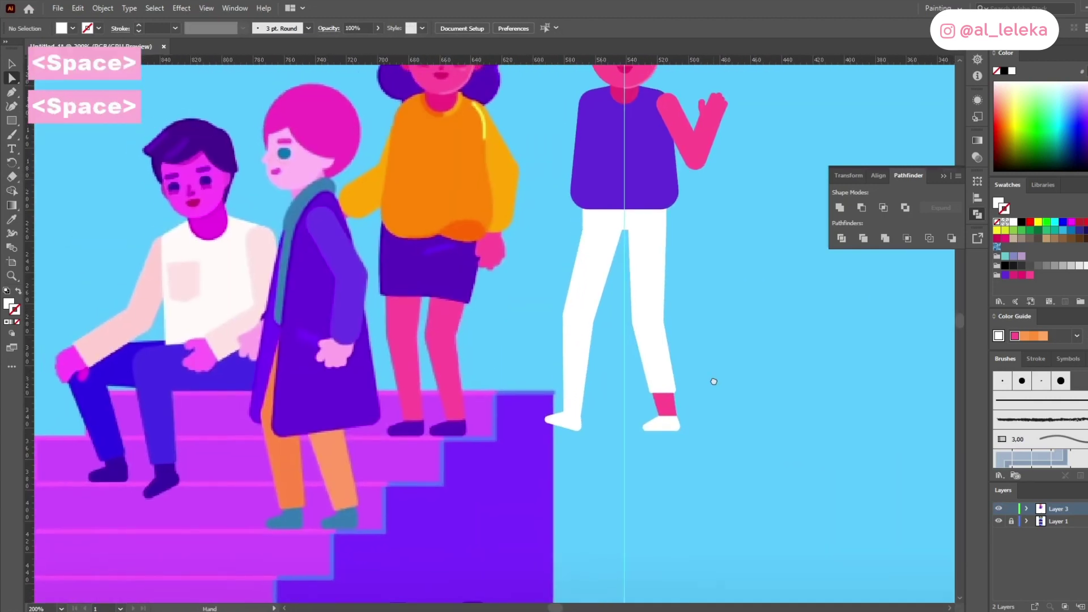
scroll(592, 459, up, 2)
click(11, 93)
key(ctrl+z)
scroll(459, 455, down, 3)
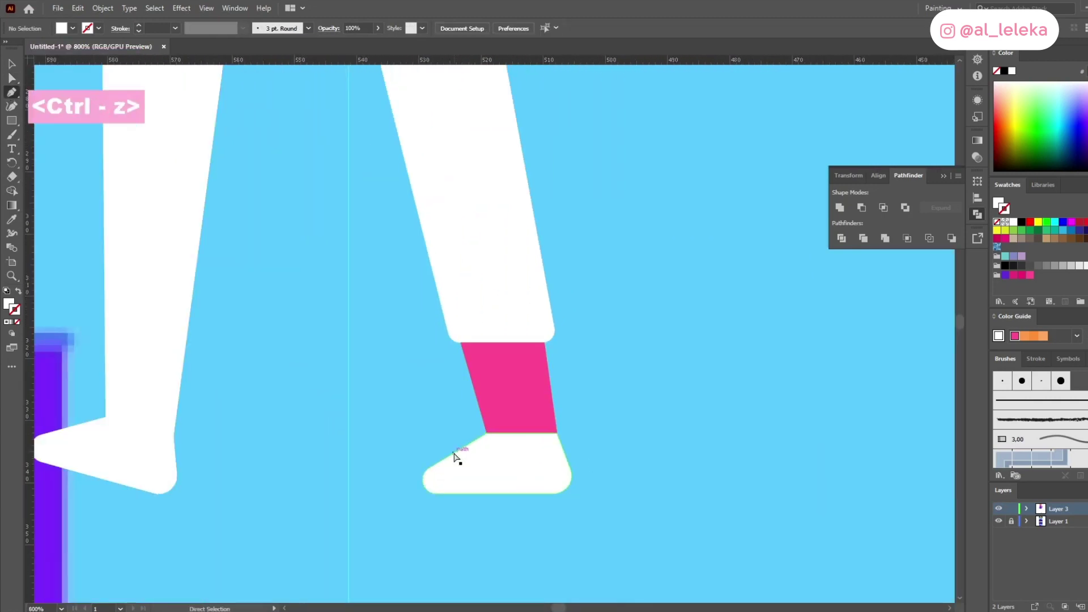
Step: Try to move the elbow and hand of the waving arm downward and adjust the corners
drag(672, 317, 730, 443)
scroll(566, 165, down, 2)
key(a)
click(519, 244)
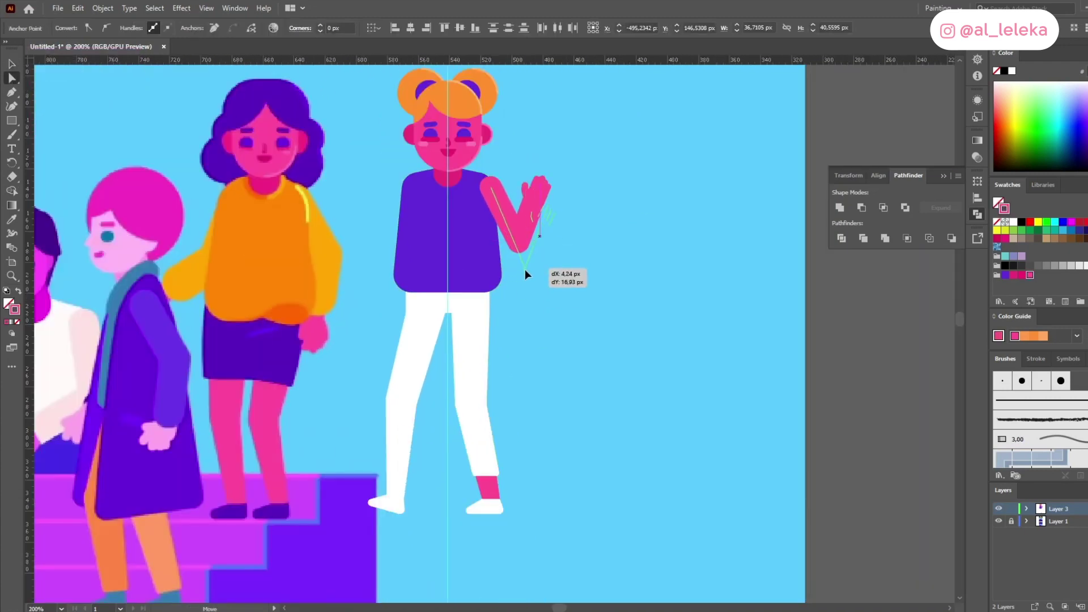
scroll(566, 262, down, 2)
mouse_move(661, 303)
mouse_down()
mouse_move(716, 364)
mouse_move(655, 303)
mouse_up()
key(ctrl+z)
Step: Adjust the general preferences and lower the elbow point of the waving arm to lengthen the upper arm
click(77, 8)
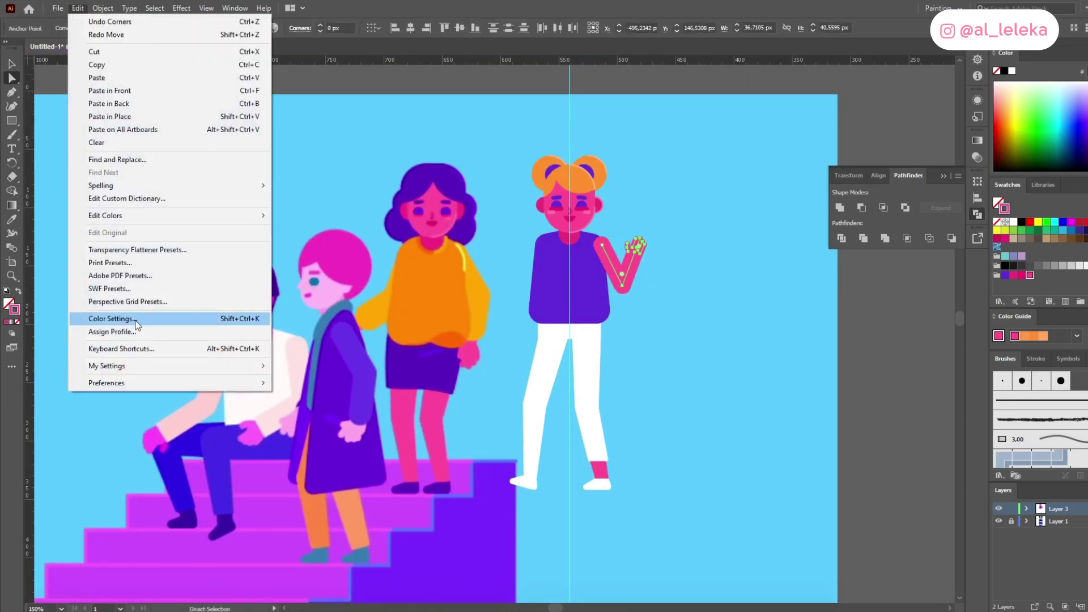
click(300, 381)
key(Return)
key(v)
drag(660, 272, 623, 301)
key(ctrl+z)
click(77, 8)
click(300, 381)
key(Return)
key(a)
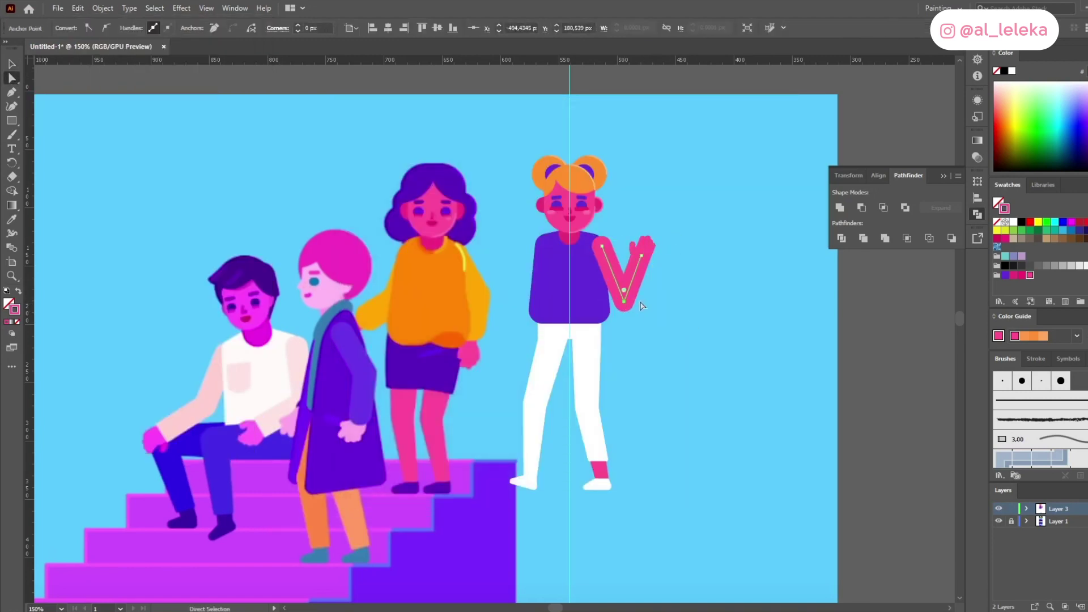
key(ctrl+z)
click(676, 305)
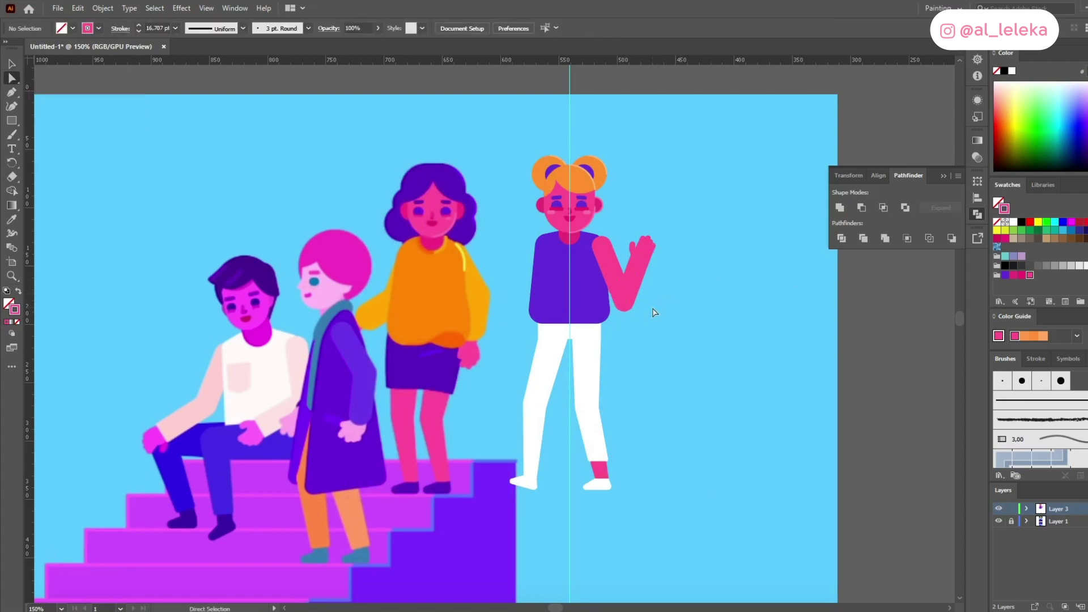
click(594, 351)
click(653, 355)
click(600, 315)
drag(626, 349, 603, 369)
click(609, 360)
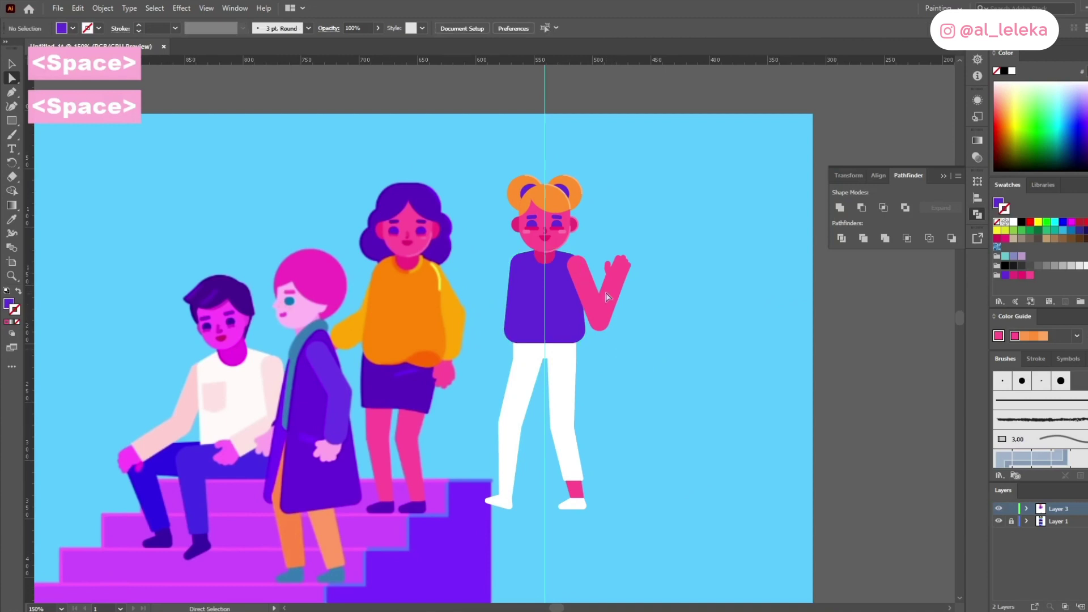
Step: Paste a copy of the waving arm in place and bring it to the front
scroll(504, 267, up, 1)
scroll(542, 278, down, 1)
drag(544, 278, 569, 255)
scroll(570, 255, up, 1)
click(616, 333)
key(ctrl+c)
scroll(567, 280, up, 2)
key(ctrl+f)
key(ctrl+shift+bracketright)
Step: Expand the arm copy into a filled outline and give it the purple fill of the torso
click(104, 9)
click(122, 146)
key(Return)
key(i)
click(488, 342)
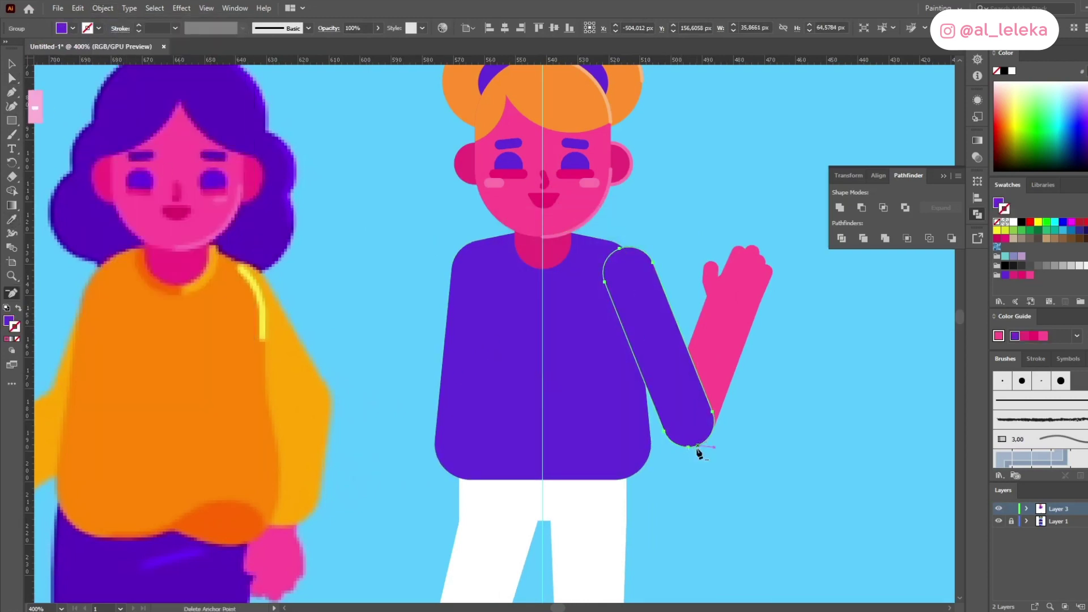
Step: Remove and convert anchor points at the elbow of the purple shape and shorten it into a T-shirt sleeve
click(697, 447)
drag(12, 92, 68, 179)
click(664, 432)
drag(711, 411, 658, 318)
scroll(692, 323, up, 5)
scroll(658, 317, down, 10)
drag(784, 394, 721, 324)
Step: Draw a purple rectangle over the hem of the trouser leg and pull in its corner points to form a cuff
key(m)
scroll(749, 541, up, 3)
mouse_move(352, 372)
mouse_down()
mouse_move(498, 432)
mouse_move(467, 429)
mouse_up()
key(a)
drag(353, 428, 374, 429)
drag(352, 374, 360, 374)
drag(467, 373, 449, 373)
drag(467, 430, 459, 430)
click(364, 377)
key(v)
drag(361, 372, 358, 369)
click(514, 361)
scroll(514, 362, down, 4)
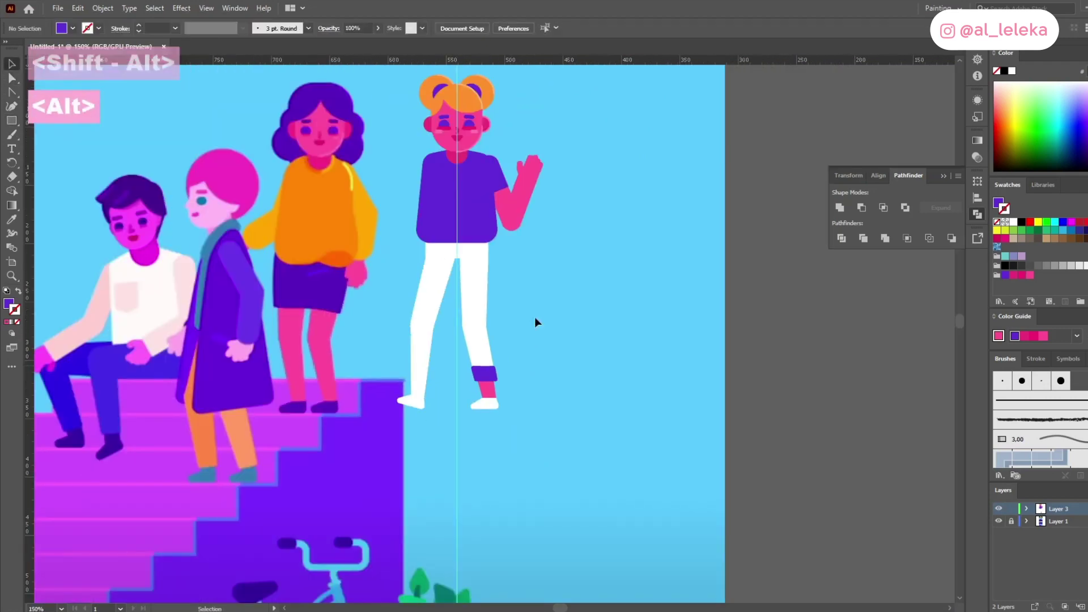
Step: Delete the purple cuff from the trouser hem
drag(535, 317, 609, 417)
click(563, 474)
key(Delete)
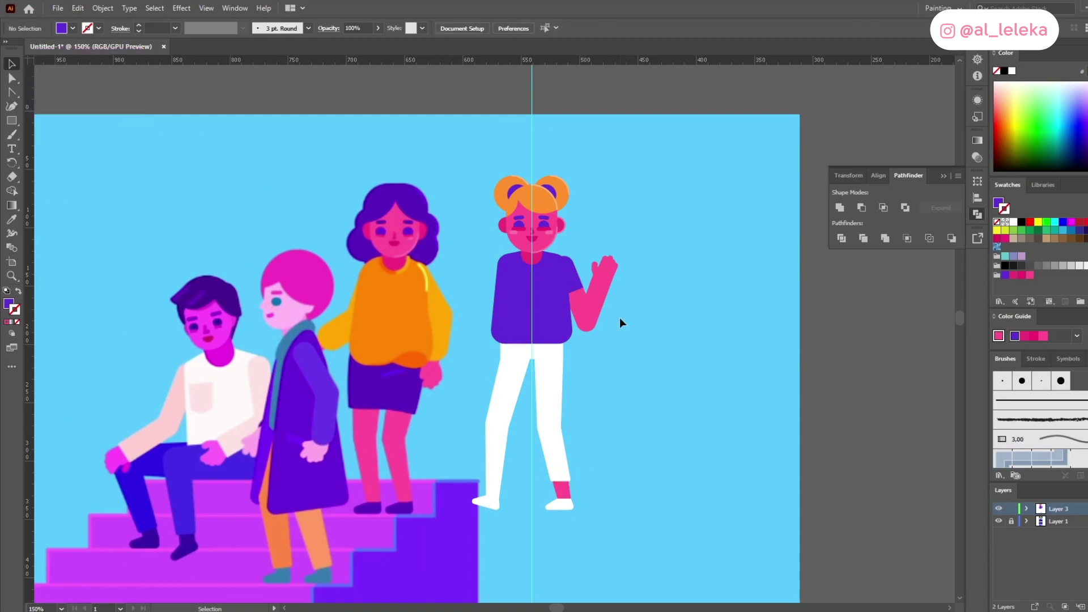
Step: Select the waving arm with its sleeve and create a reflected copy of it
scroll(623, 298, up, 1)
drag(629, 230, 530, 329)
right_click(548, 347)
mouse_move(593, 468)
click(688, 511)
click(763, 389)
Step: Move the mirrored arm and sleeve to the opposite shoulder of the T-shirt
drag(572, 262, 366, 262)
key(Left)
key(ctrl+z)
key(ctrl+z)
drag(572, 261, 375, 253)
click(516, 273)
Step: Bring the waving arm and its sleeve to the front
drag(628, 233, 524, 360)
key(ctrl+shift+])
drag(277, 219, 349, 368)
shift+click(579, 274)
key(ctrl+g)
key(ctrl+z)
Step: Ungroup the pieces of the mirrored arm
scroll(590, 259, up, 4)
click(626, 223)
scroll(623, 232, down, 3)
click(467, 282)
key(ctrl+shift+g)
click(410, 201)
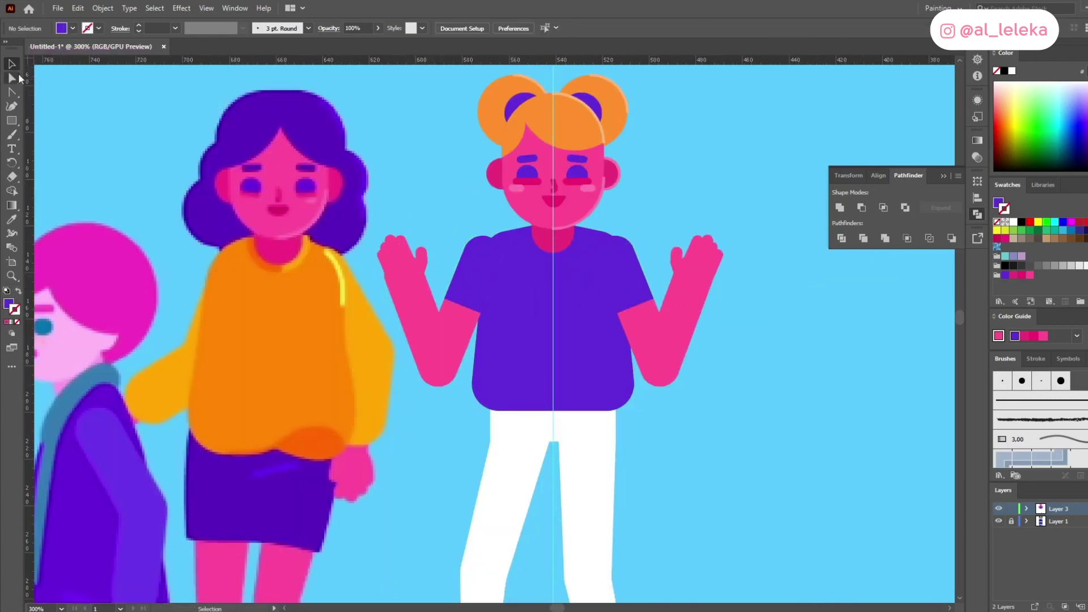
Step: Rotate the mirrored forearm and hand about the elbow until it points almost horizontally outward
click(434, 301)
drag(400, 402, 396, 399)
key(ctrl+z)
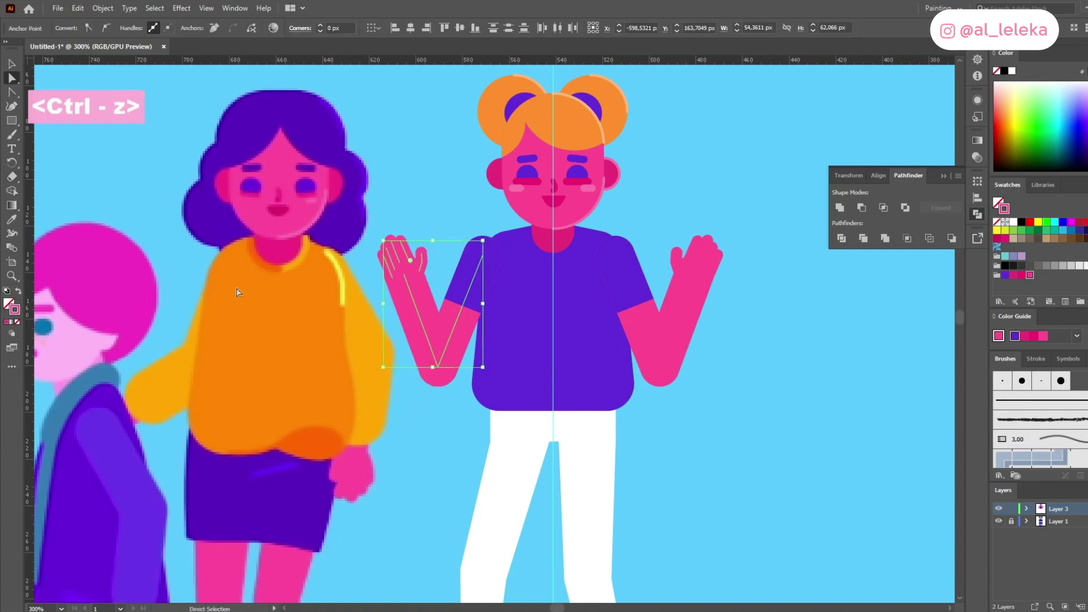
key(r)
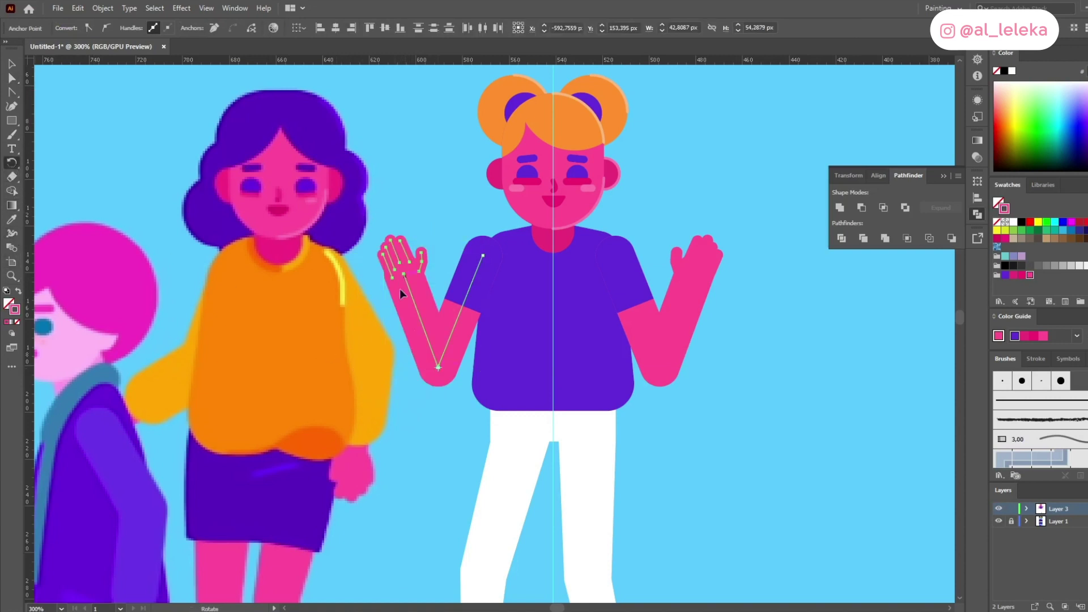
drag(384, 378, 384, 378)
key(v)
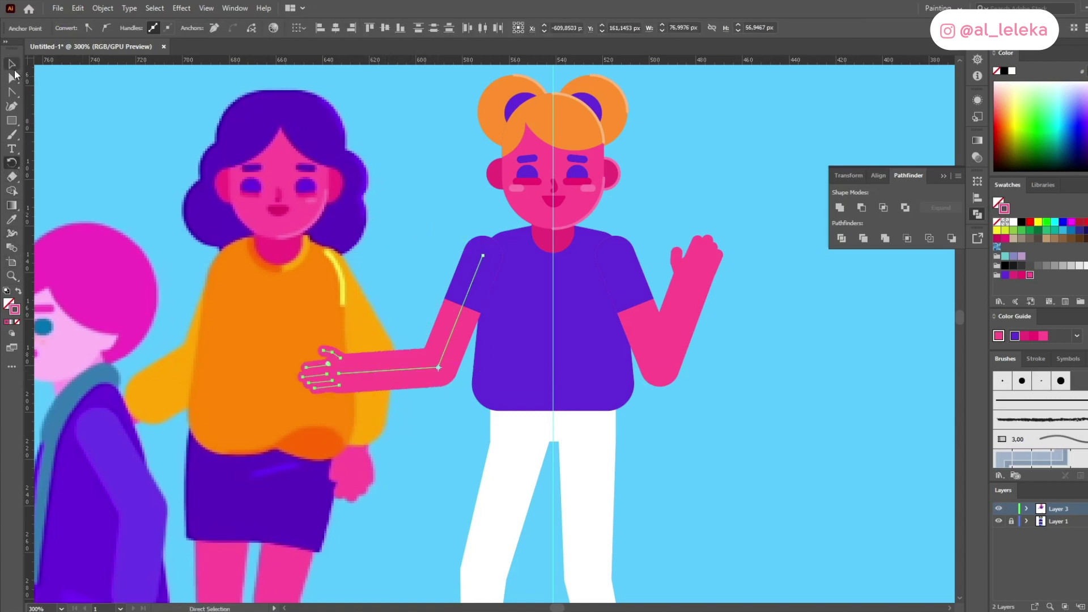
key(ctrl+shift+a)
Step: Delete the finger strokes of the mirrored hand
click(323, 375)
click(324, 374)
key(Delete)
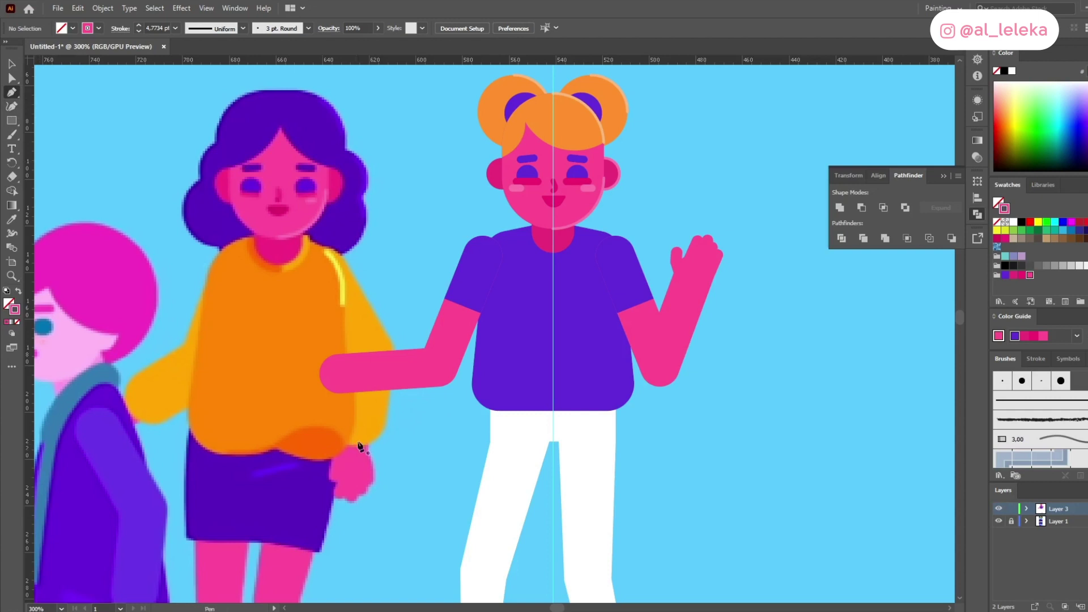
Step: Draw a thumb and a first finger on the mirrored hand as short bent strokes in the skin pink
key(ctrl+z)
scroll(329, 391, up, 2)
key(Delete)
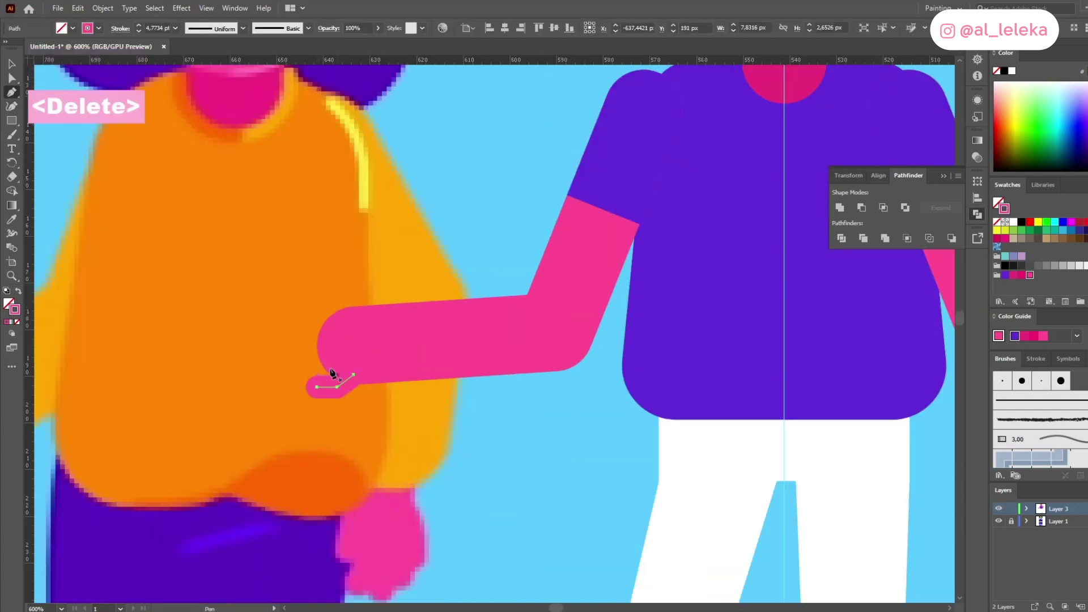
key(Delete)
scroll(334, 323, down, 1)
key(i)
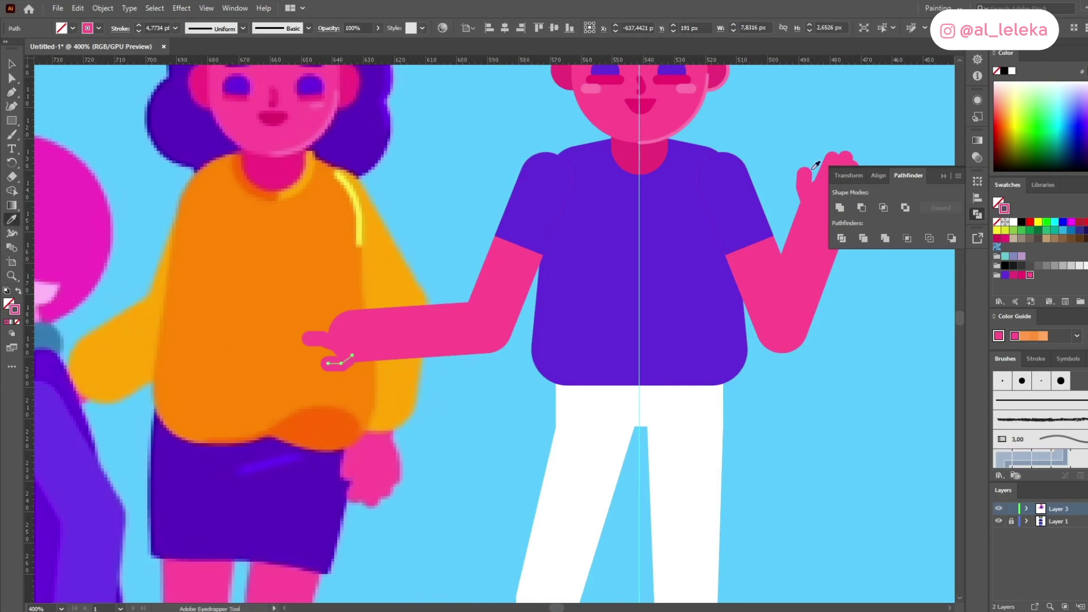
click(11, 66)
scroll(345, 336, up, 2)
Step: Duplicate the finger stroke along the end of the forearm to form the remaining fingers
drag(311, 341, 260, 305)
key(ctrl+d)
key(ctrl+d)
key(ctrl+z)
scroll(305, 295, up, 2)
click(302, 319)
key(ctrl+z)
click(336, 273)
click(350, 225)
scroll(350, 225, down, 6)
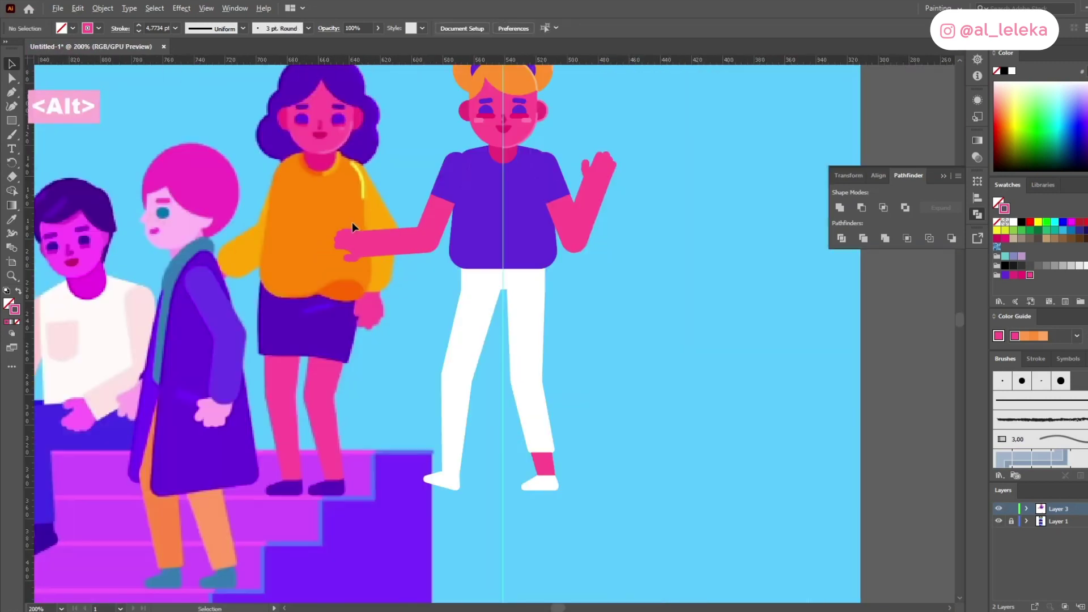
Step: Reposition the finger and thumb strokes so they sit closer to the palm
scroll(349, 225, up, 1)
drag(305, 219, 338, 228)
scroll(380, 265, up, 3)
drag(400, 299, 392, 286)
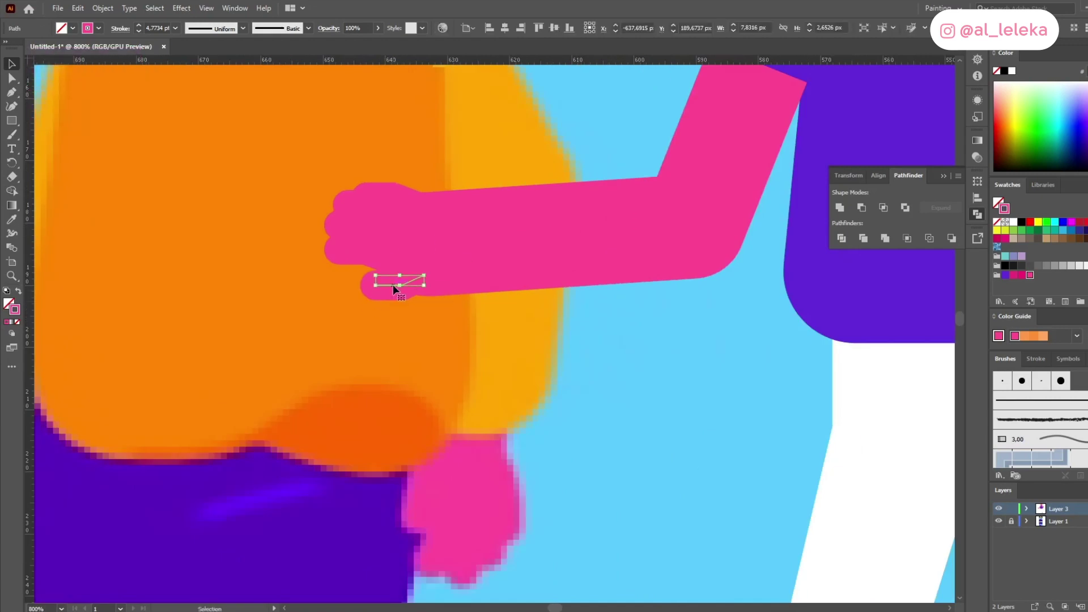
Step: Rotate the forearm and redrawn hand about the elbow so the arm slopes down and away from the body
scroll(407, 310, down, 4)
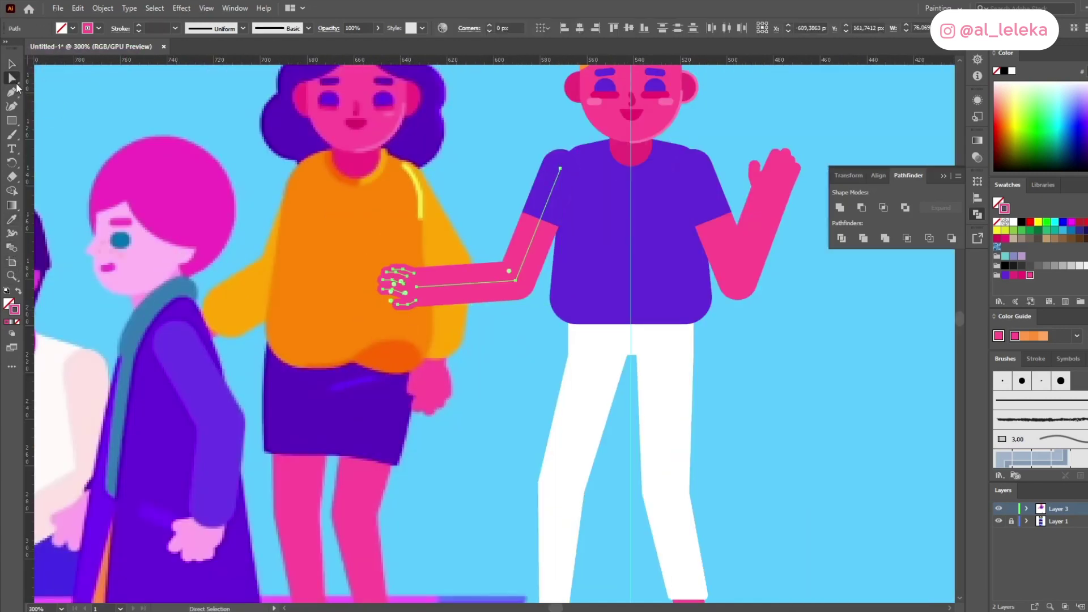
key(r)
click(515, 281)
drag(441, 282, 484, 348)
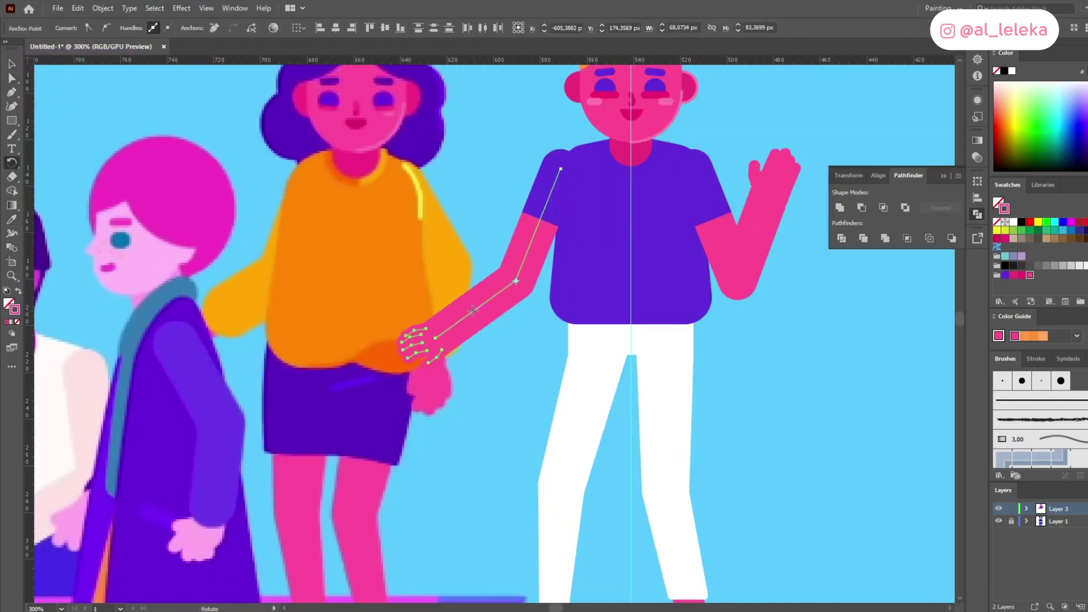
Step: Replace the striding leg with a copy of the finished leg, including its pink ankle and shoe
click(14, 67)
drag(506, 582, 426, 472)
click(527, 368)
key(Delete)
drag(577, 328, 477, 256)
scroll(482, 256, up, 4)
scroll(661, 380, down, 6)
scroll(662, 380, up, 1)
Step: Rotate the lower part of the copied leg about the knee to straighten it, and group the leg pieces
click(12, 78)
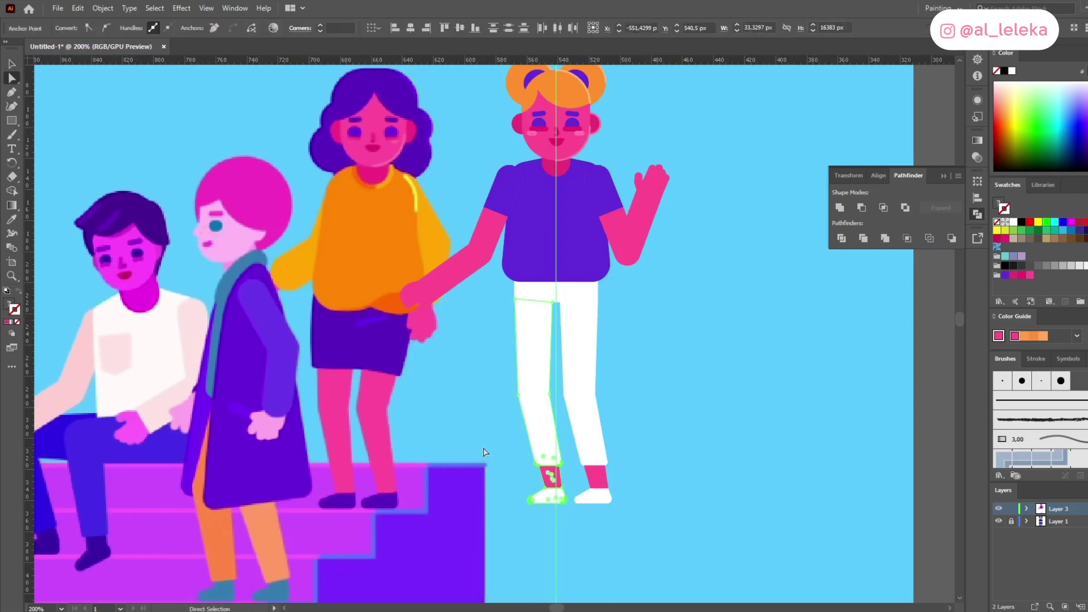
click(12, 164)
click(535, 396)
key(ctrl+z)
mouse_move(540, 422)
mouse_down()
mouse_move(551, 430)
mouse_move(538, 425)
mouse_up()
click(12, 78)
shift+click(555, 533)
click(13, 164)
key(ctrl+z)
click(12, 64)
click(534, 374)
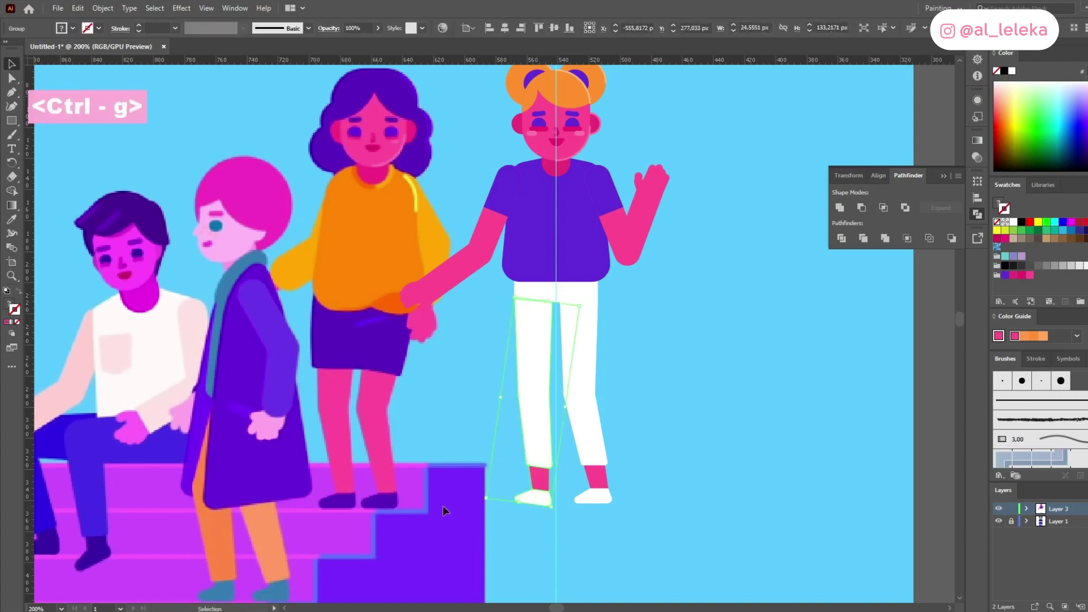
Step: Rotate the leg on the lowered-arm side outward from the hip so its foot stands farther from the other foot
scroll(455, 358, up, 2)
click(586, 225)
drag(612, 482, 457, 378)
click(14, 67)
drag(447, 524, 450, 509)
drag(459, 448, 459, 448)
click(642, 395)
Step: Delete the vertical guide running through the middle of the character
scroll(643, 397, down, 2)
mouse_move(643, 397)
mouse_down()
mouse_move(657, 433)
mouse_move(648, 396)
mouse_up()
drag(659, 445, 686, 516)
key(Delete)
Step: Select the pieces of the head, scale them down slightly and nudge them down over the neck
drag(659, 330, 640, 392)
click(513, 176)
scroll(510, 173, up, 1)
click(474, 147)
shift+click(590, 148)
shift+click(571, 178)
shift+click(558, 102)
shift+click(494, 110)
drag(599, 136, 581, 224)
scroll(582, 224, up, 2)
shift+click(560, 260)
drag(552, 189, 560, 237)
drag(266, 120, 623, 230)
drag(610, 293, 564, 331)
drag(609, 100, 605, 106)
scroll(518, 331, down, 1)
key(Down)
Step: Delete the eye, brow and cheek group on the lowered-arm side of the face
click(589, 317)
click(507, 316)
scroll(509, 316, up, 1)
drag(480, 272, 484, 274)
key(Delete)
Step: Make a reflected copy of the remaining eye, brow and cheek group and place it on the empty side of the face
right_click(520, 310)
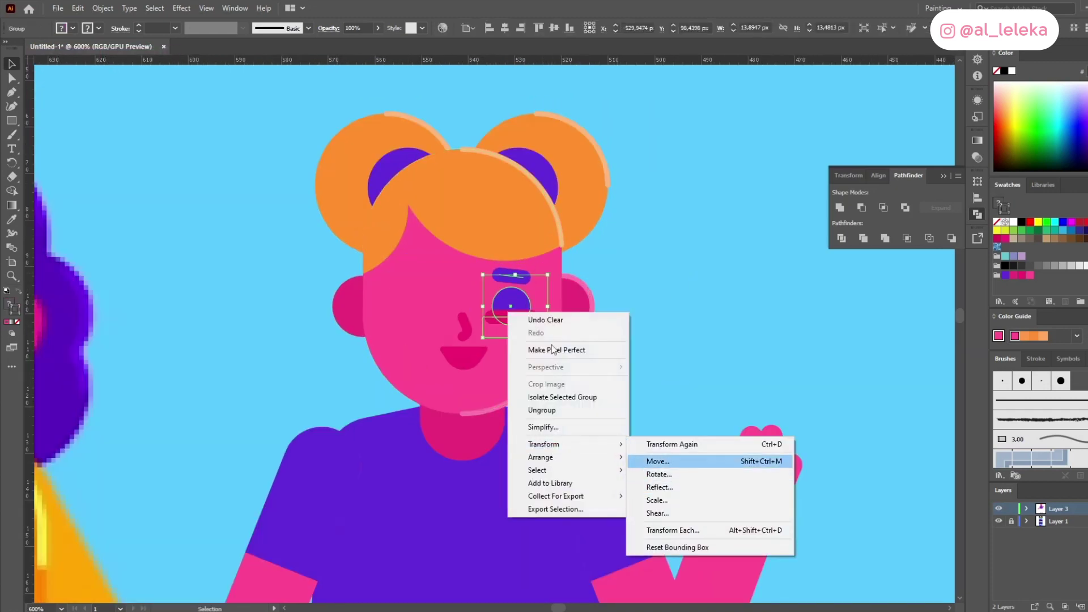
click(680, 487)
click(740, 388)
drag(520, 306, 411, 305)
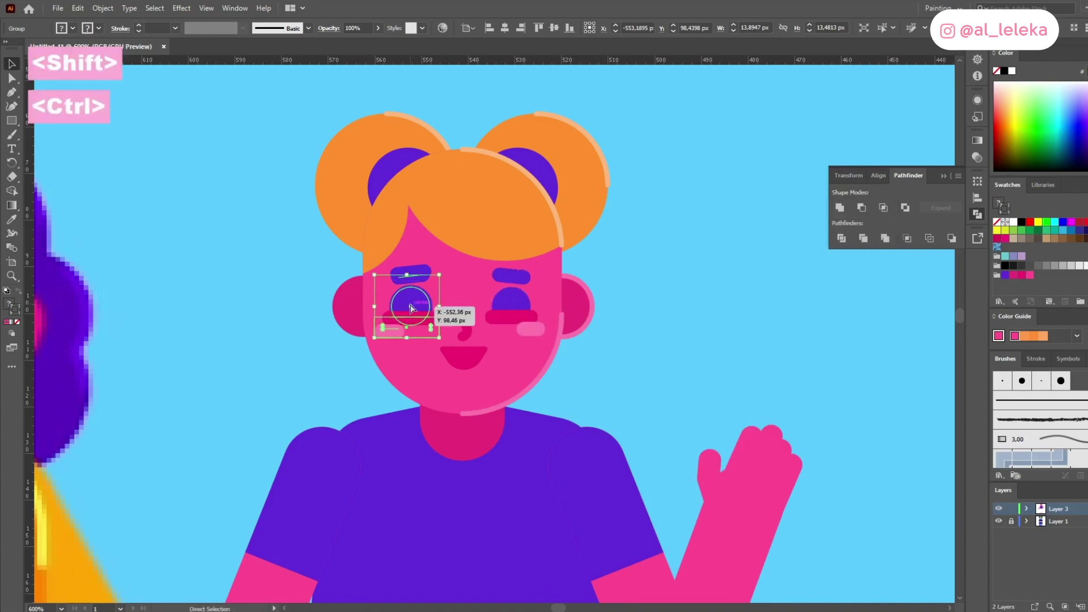
key(ctrl+x)
key(ctrl+f)
Step: Place horizontal guides level with the chin and hair top of the reference girl in the orange sweater
click(712, 338)
scroll(712, 338, down, 2)
drag(713, 338, 651, 314)
click(499, 299)
shift+click(549, 299)
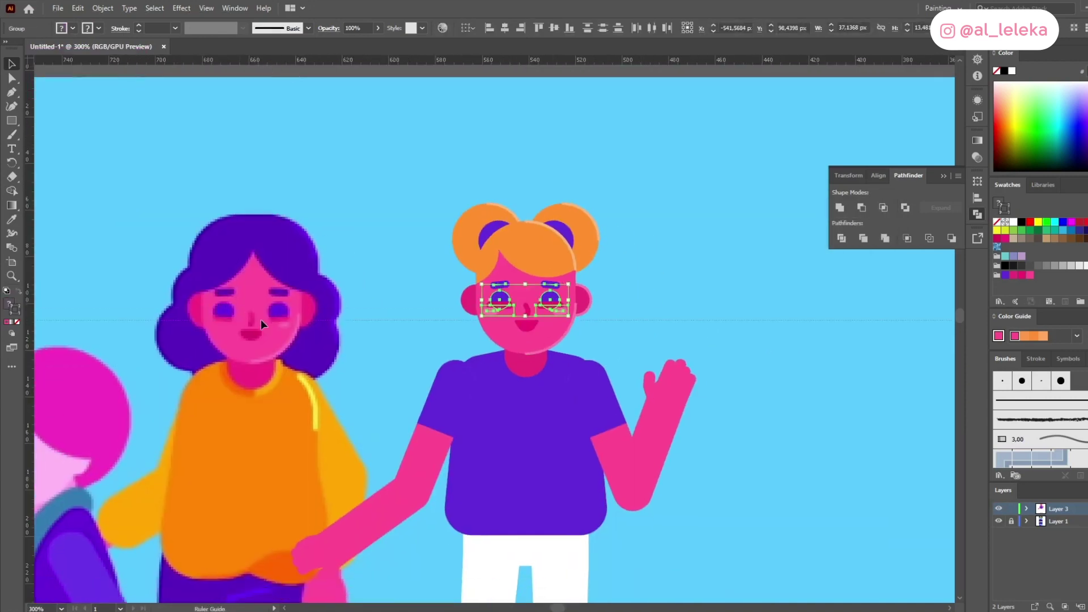
drag(261, 319, 264, 362)
drag(438, 349, 445, 293)
Step: Select the whole head and nudge it vertically until the chin sits on the guide at the reference girl's chin
drag(513, 257, 561, 245)
key(ctrl+g)
key(ctrl+z)
key(shift+Down)
key(Up)
key(Up)
key(Up)
key(Up)
key(Up)
key(Up)
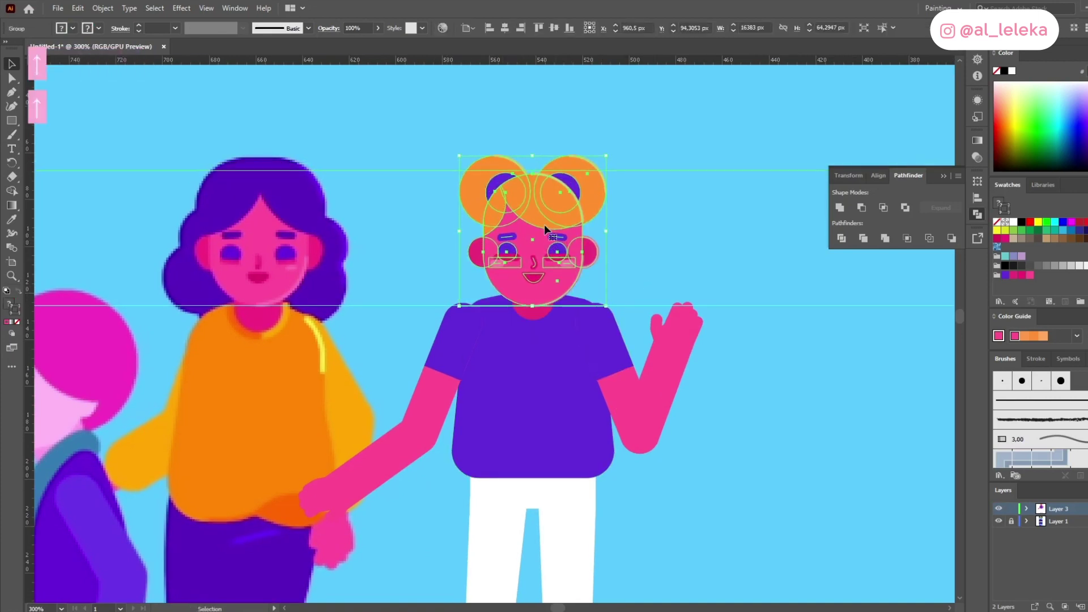
Step: Group both arms with their sleeves and hands, and ungroup and regroup the pieces of the head
click(630, 255)
click(571, 365)
click(429, 501)
click(422, 439)
shift+click(334, 504)
shift+click(630, 447)
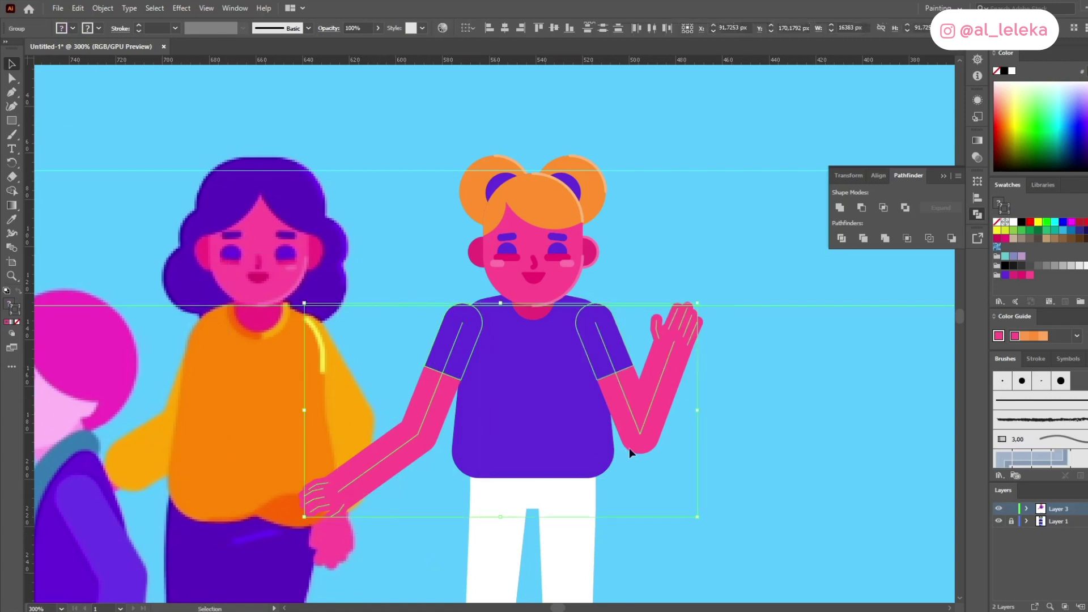
key(ctrl+g)
click(532, 255)
key(ctrl+shift+g)
key(ctrl+g)
drag(605, 156, 621, 139)
drag(571, 218, 571, 215)
key(ctrl+z)
key(ctrl+z)
drag(577, 229, 303, 230)
key(ctrl+z)
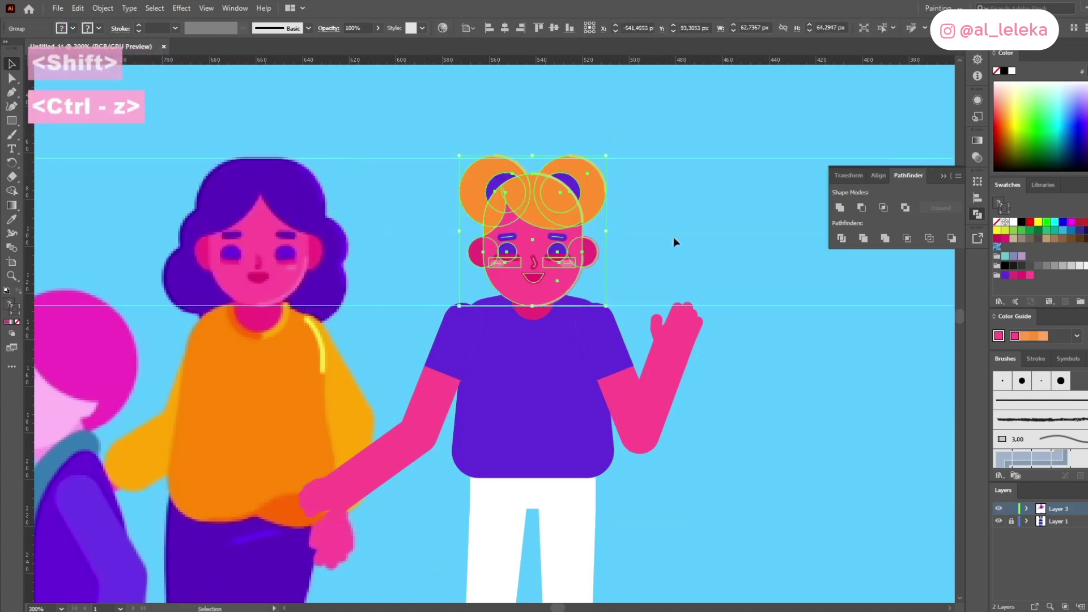
Step: Place a horizontal guide at the reference girl's neckline and move the neck and T-shirt down to it
click(673, 237)
drag(673, 237, 671, 162)
click(495, 259)
drag(528, 239, 528, 249)
drag(422, 61, 527, 256)
drag(538, 318, 539, 334)
drag(607, 279, 663, 325)
key(ctrl+z)
key(ctrl+z)
click(419, 347)
key(ctrl+z)
click(652, 317)
key(ctrl+z)
shift+click(433, 318)
key(ctrl+z)
Step: Delete the horizontal guide at the chin and move both arms down to match the lowered T-shirt
drag(134, 240, 134, 243)
key(Delete)
key(v)
click(435, 317)
shift+click(624, 320)
drag(620, 319, 621, 332)
key(Down)
shift+click(429, 288)
click(429, 289)
Step: Nudge the white waist rectangle down so the trousers' crotch sits lower between the legs
drag(540, 493, 566, 406)
click(566, 344)
key(shift+Down)
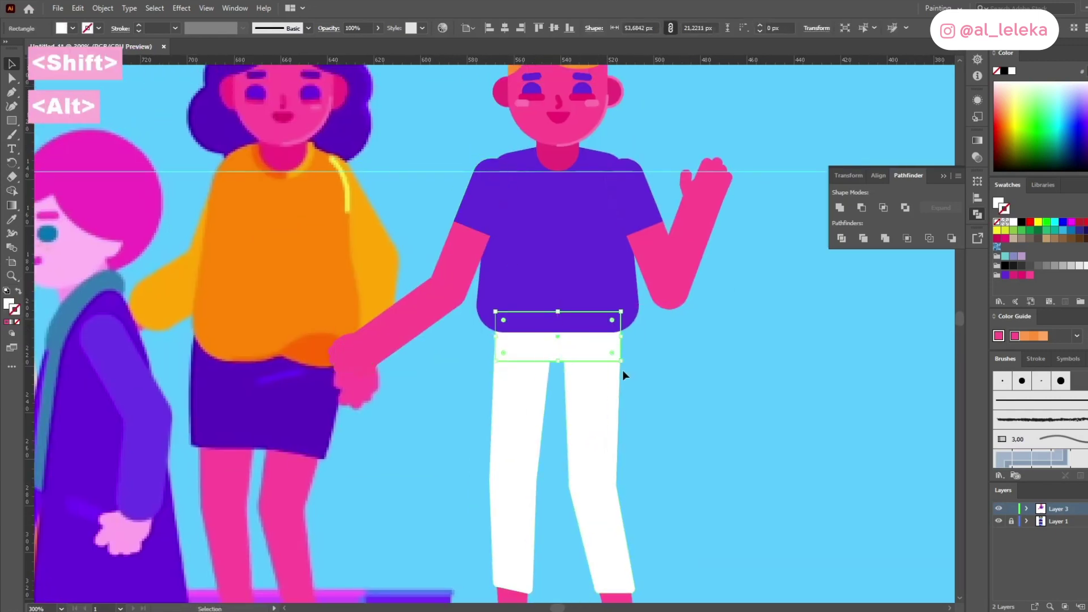
scroll(622, 370, up, 2)
scroll(623, 358, down, 2)
key(shift+Down)
click(652, 348)
scroll(658, 335, down, 2)
drag(658, 334, 663, 370)
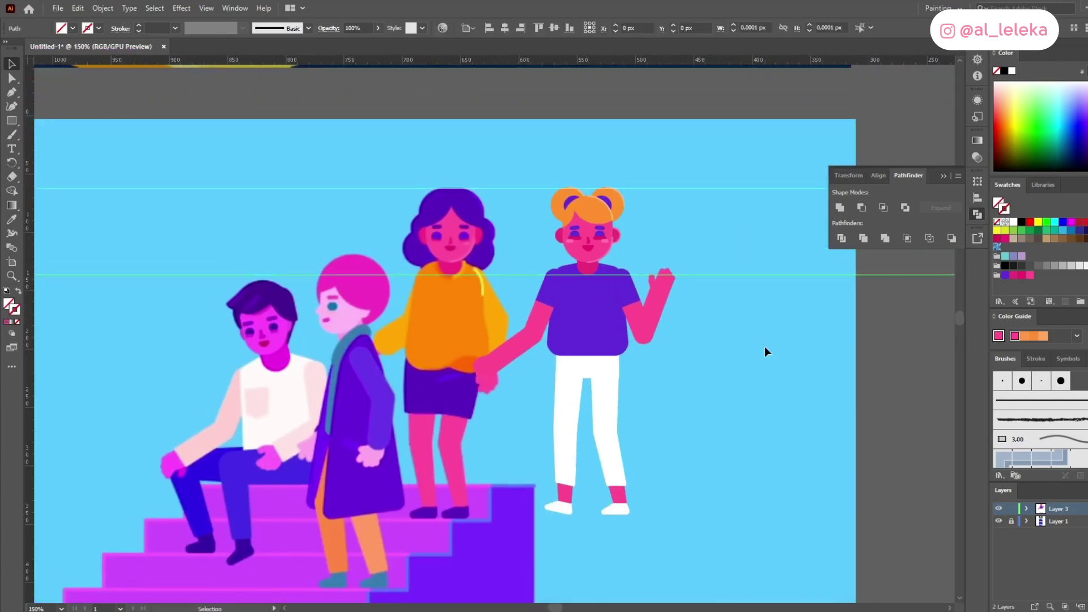
Step: Shorten the lowered arm by moving its forearm and hand in towards the body
scroll(494, 378, up, 2)
alt+click(494, 376)
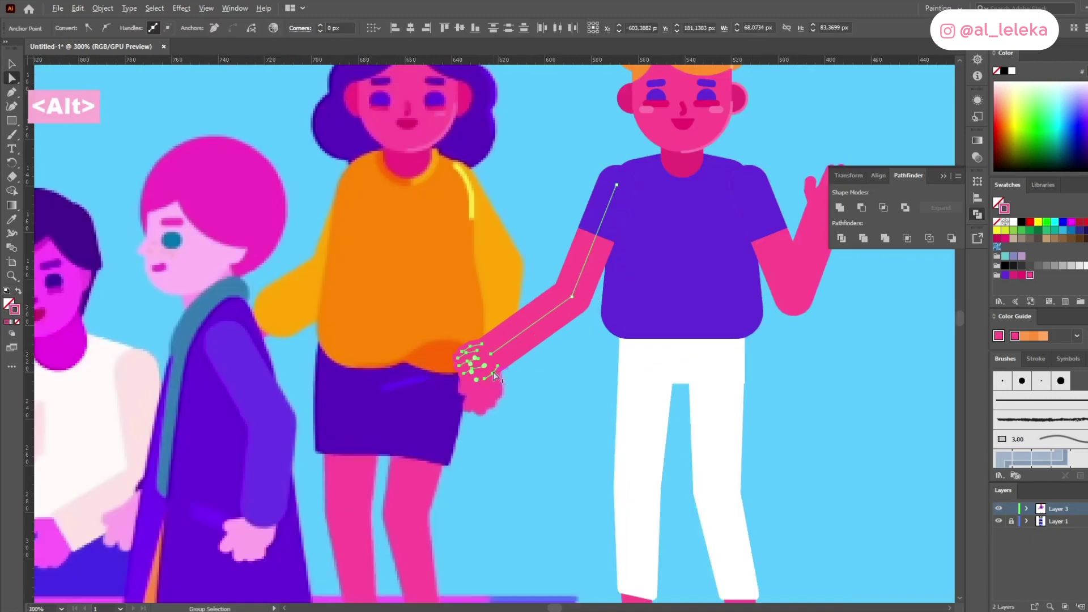
drag(576, 289, 574, 290)
key(ctrl+z)
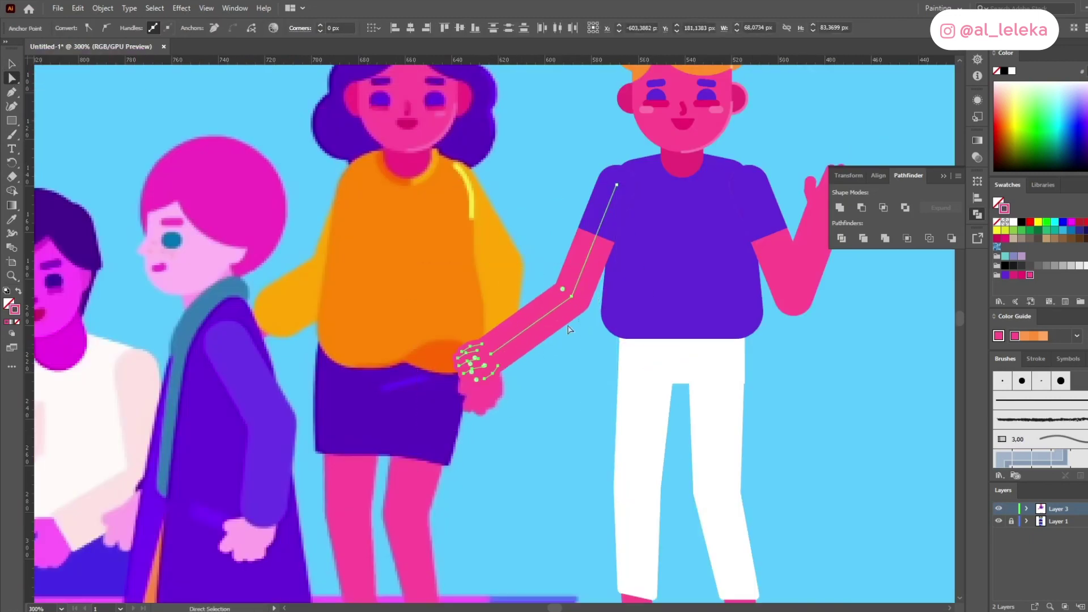
scroll(530, 399, down, 1)
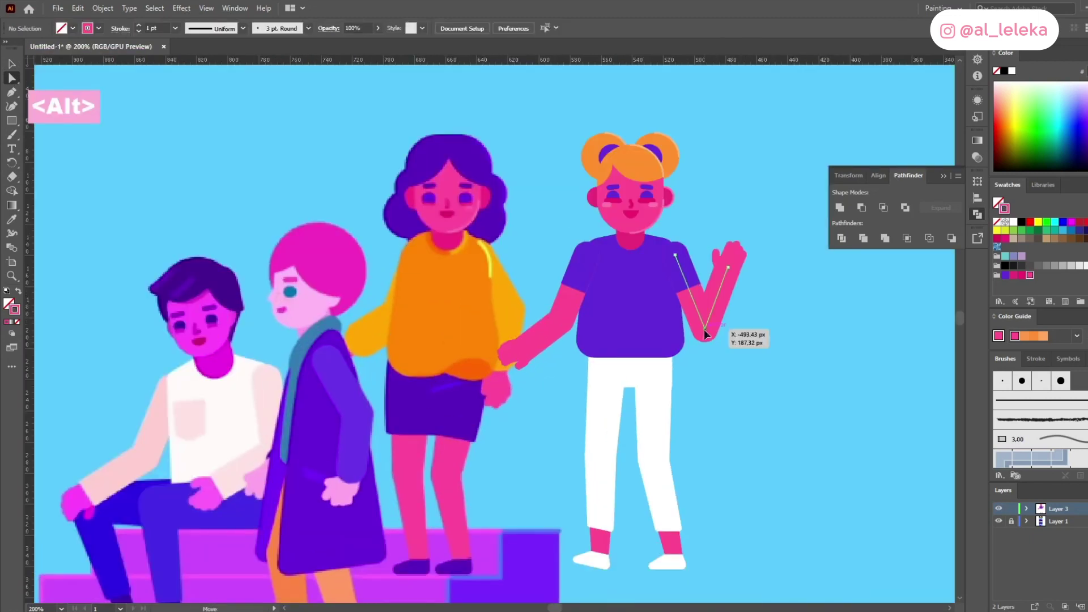
drag(705, 331, 705, 334)
key(ctrl+z)
scroll(705, 324, up, 2)
key(ctrl+z)
Step: Shorten the raised arm by moving its hand slightly down and its elbow point slightly up
drag(793, 139, 715, 238)
drag(750, 215, 748, 224)
drag(768, 357, 688, 325)
drag(706, 339, 705, 331)
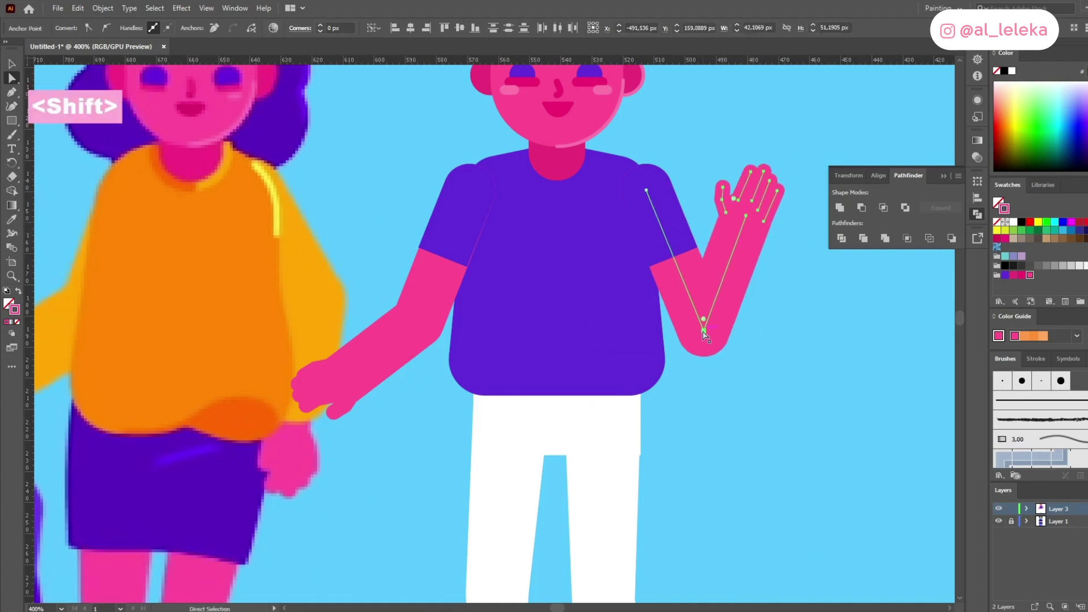
click(750, 326)
scroll(743, 325, down, 3)
drag(778, 368, 691, 369)
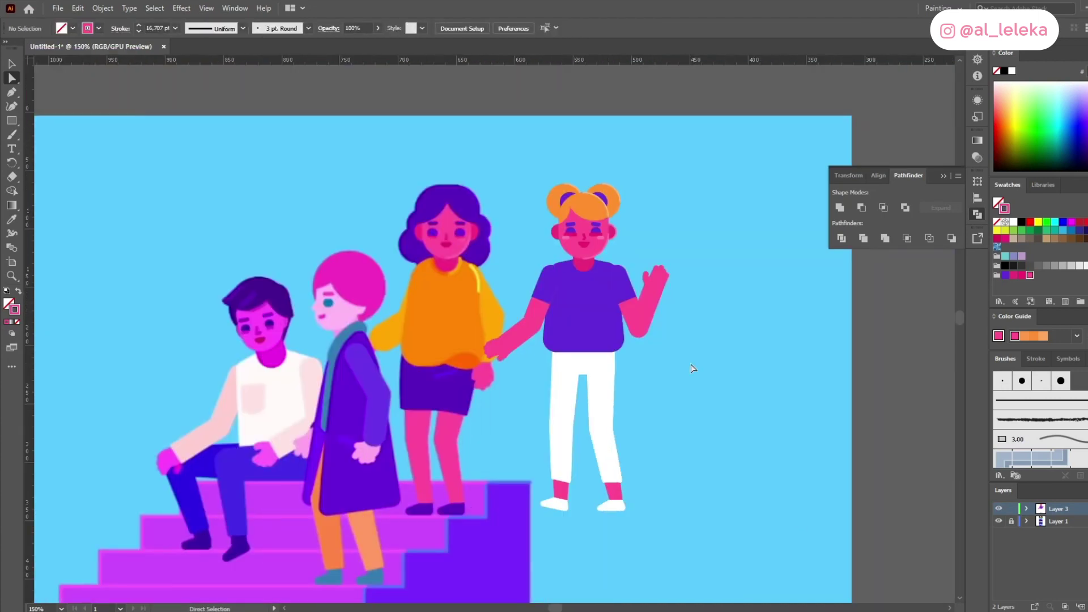
Step: Adjust the corner anchors of the two trouser legs so their outer edges line up with the waist rectangle
click(623, 472)
scroll(623, 472, up, 4)
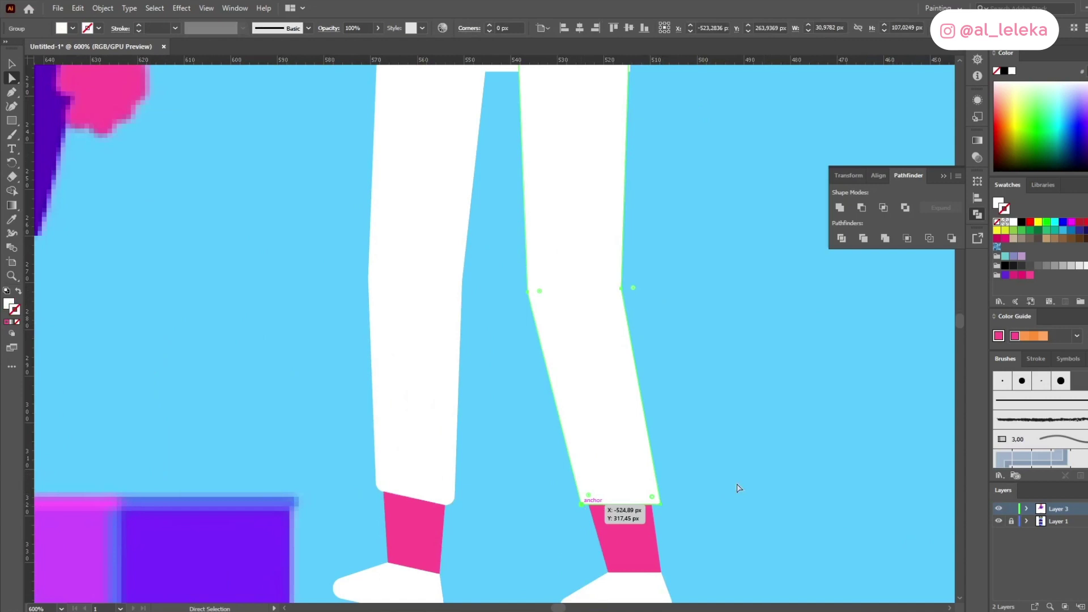
key(ctrl+z)
scroll(763, 473, down, 3)
scroll(731, 328, up, 4)
scroll(659, 332, up, 2)
drag(662, 240, 667, 390)
scroll(667, 391, down, 4)
click(513, 388)
scroll(509, 388, up, 4)
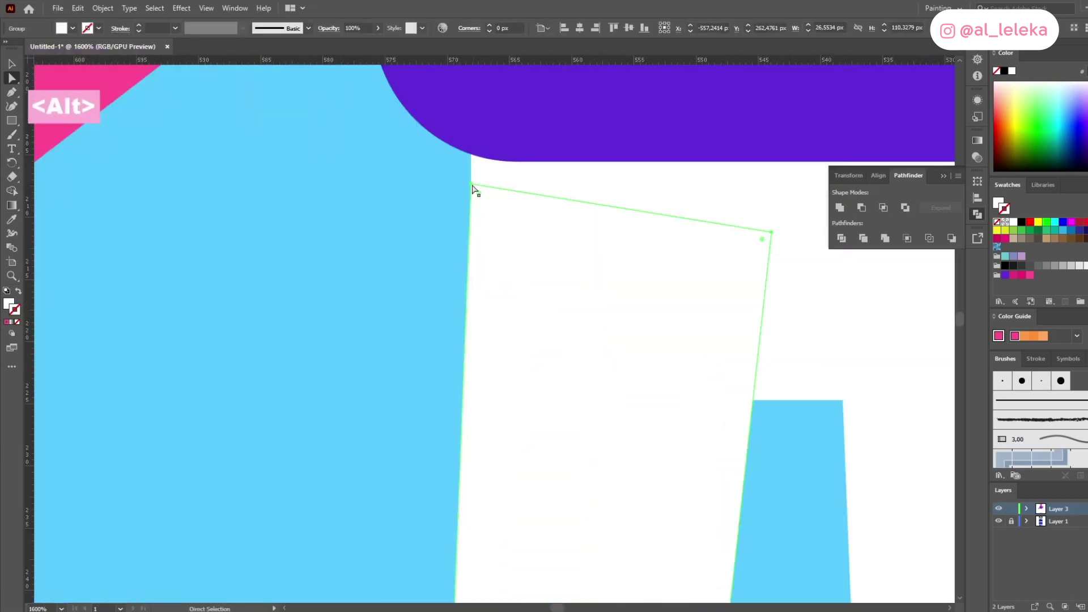
scroll(626, 342, down, 6)
click(629, 349)
Step: Send the lowered arm behind the T-shirt and recolour its sleeve a slightly darker purple
key(v)
click(515, 257)
key(ctrl+shift+bracketleft)
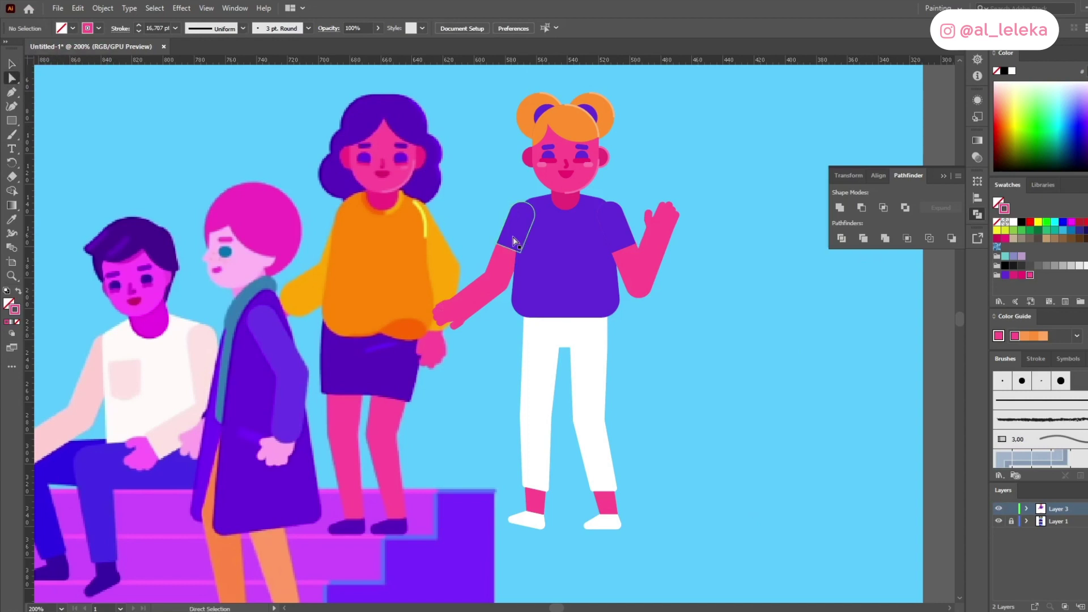
click(514, 242)
double_click(9, 305)
click(873, 294)
click(1019, 265)
click(778, 331)
Step: Fill the trouser leg on the lowered-arm side with a very pale lavender and send its leg group to the back
click(542, 375)
double_click(9, 304)
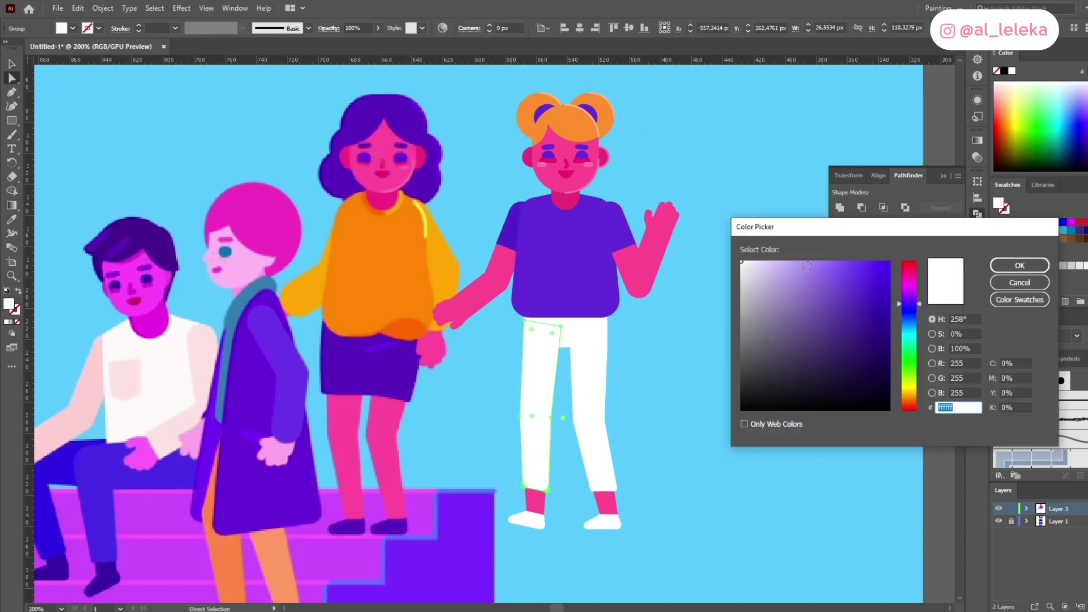
click(751, 266)
click(1019, 266)
ctrl+click(535, 503)
key(ctrl+shift+bracketleft)
click(542, 554)
Step: Bring the white waist rectangle in front of the shaded leg, and send the waist and both legs behind the T-shirt
click(592, 329)
key(ctrl+shift+bracketright)
scroll(592, 328, up, 3)
key(v)
drag(537, 301, 595, 422)
key(ctrl+z)
scroll(538, 305, down, 5)
key(ctrl+shift+bracketleft)
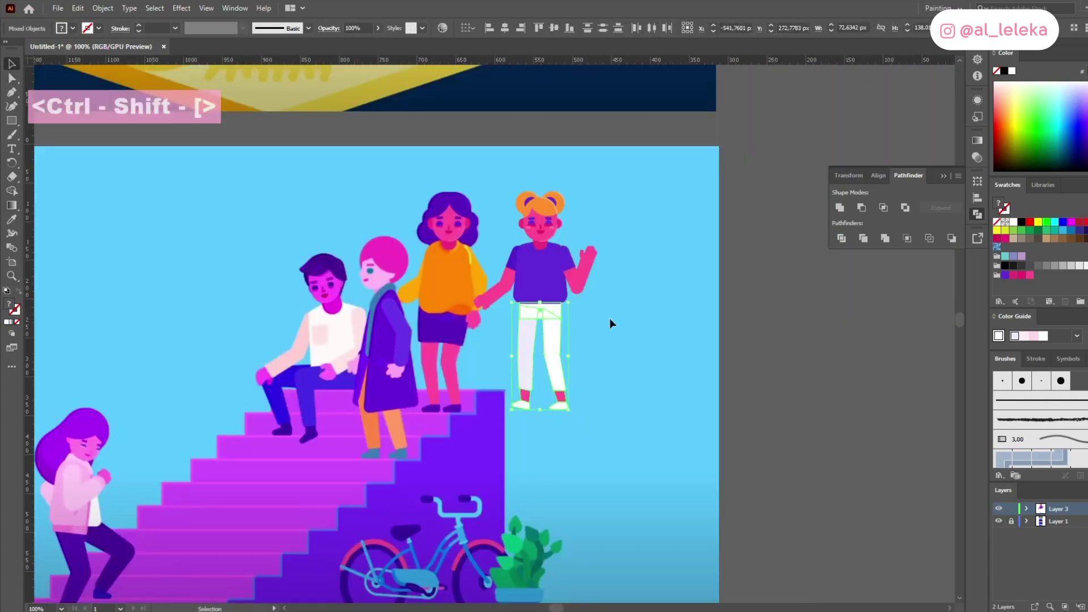
Step: Round the lower corner of the white waist shape where it overlaps the shaded trouser leg
scroll(559, 295, up, 3)
key(a)
click(447, 366)
drag(453, 361, 481, 334)
click(674, 428)
scroll(674, 428, down, 2)
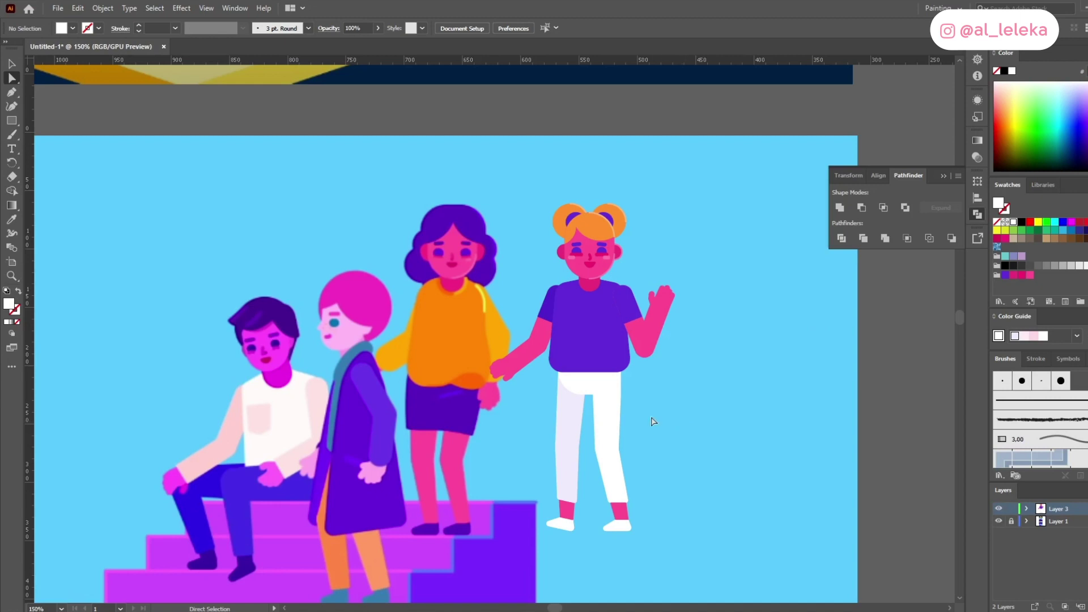
scroll(641, 262, up, 5)
key(ctrl+z)
drag(405, 196, 659, 233)
shift+click(513, 169)
shift+click(503, 280)
key(Down)
click(614, 263)
click(508, 259)
Step: Duplicate the T-shirt body in place and turn the copy's purple fill into an unfilled purple outline
scroll(511, 253, up, 1)
scroll(484, 261, down, 3)
drag(602, 194, 687, 170)
click(648, 278)
scroll(648, 277, up, 1)
key(a)
click(549, 307)
key(ctrl+c)
key(v)
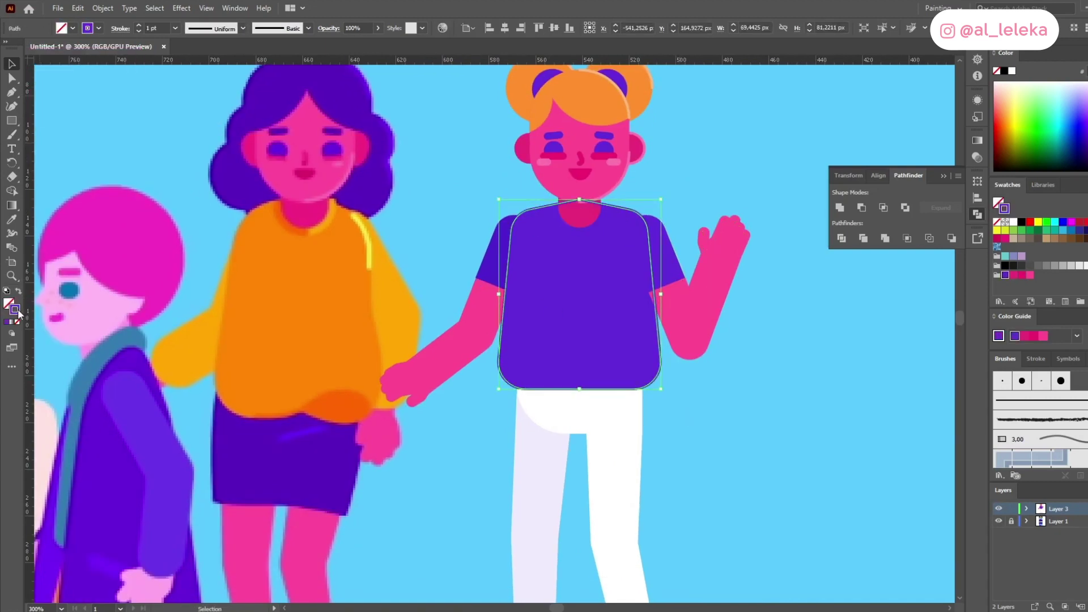
Step: Recolour the T-shirt outline copy to a lighter purple for use as a highlight
key(a)
click(661, 358)
double_click(14, 309)
click(830, 264)
click(1019, 265)
Step: Delete the outline's anchors along the lowered-arm side and neckline, keeping only the raised-arm side and part of the hem
click(511, 230)
key(Delete)
click(498, 359)
key(Delete)
key(Delete)
click(579, 199)
key(Delete)
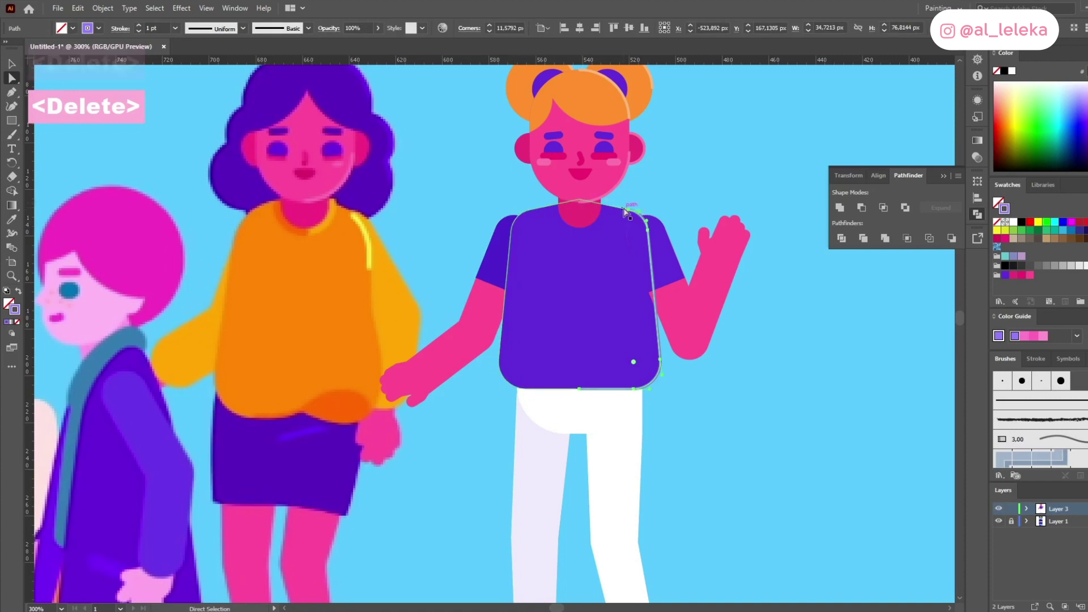
Step: Add two anchors on the highlight's side edge and delete the segment between them to leave a gap
key(plus)
click(659, 340)
click(657, 318)
click(657, 331)
key(Delete)
Step: Send the raised arm and its sleeve behind the T-shirt
drag(806, 179, 673, 328)
key(ctrl+shift+bracketleft)
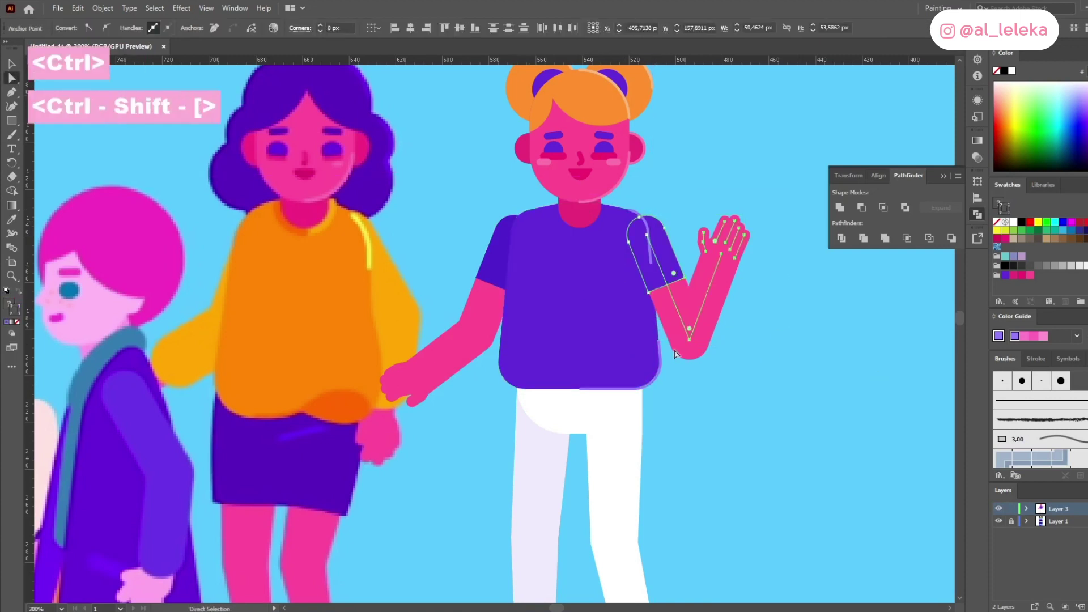
key(v)
drag(760, 332, 668, 354)
key(ctrl+shift+bracketleft)
click(804, 417)
Step: Recolour both white shoes with the T-shirt's purple
scroll(804, 417, down, 1)
drag(760, 439, 729, 328)
key(a)
click(584, 487)
shift+click(656, 492)
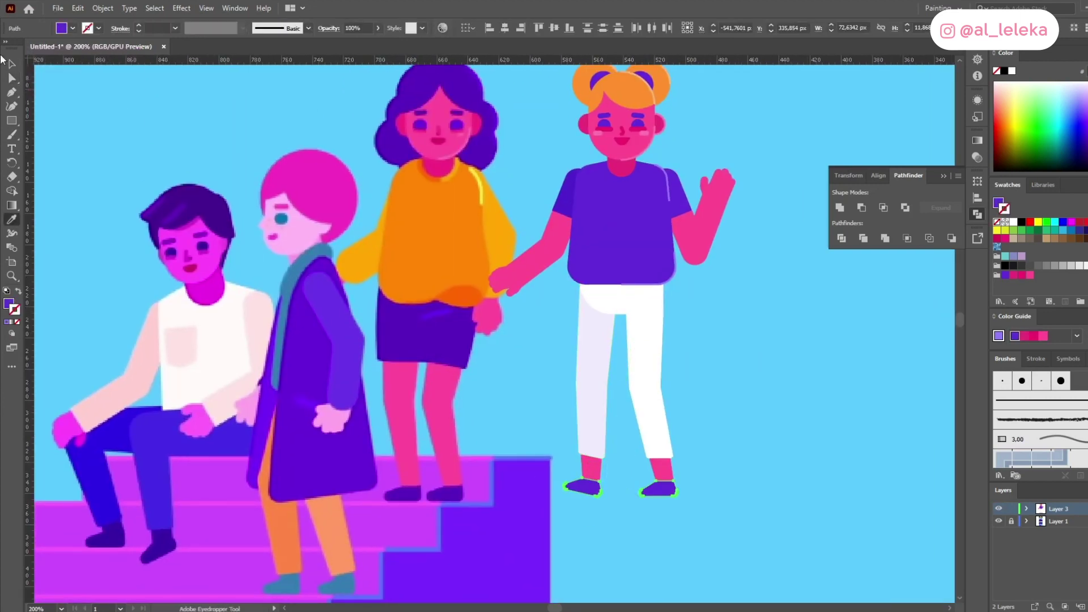
click(11, 62)
Step: Create an enlarged copy of the neck shape with Offset Path
key(space)
drag(769, 273, 760, 346)
click(760, 347)
scroll(620, 239, up, 2)
click(619, 240)
click(103, 8)
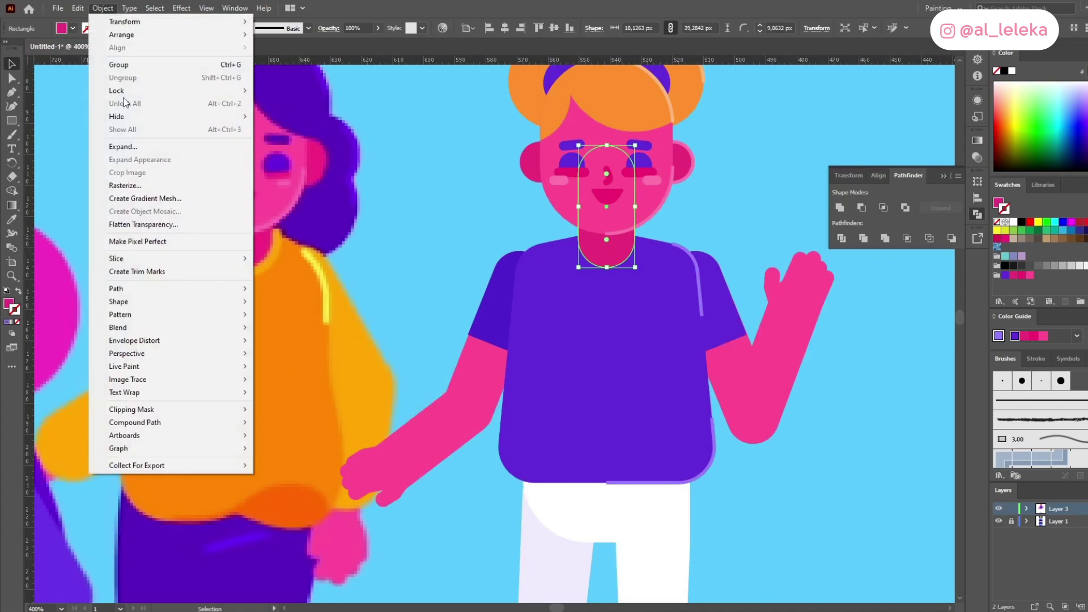
mouse_move(113, 289)
click(294, 330)
click(793, 305)
Step: Intersect the offset neck shape with the T-shirt to form a collar, and paste the copied T-shirt back beneath it
click(597, 287)
key(ctrl+c)
shift+click(602, 272)
click(861, 207)
key(ctrl+z)
click(882, 207)
key(ctrl+f)
key(ctrl+shift+bracketleft)
key(ctrl+bracketright)
key(ctrl+bracketright)
key(ctrl+bracketright)
Step: Fill the collar band around the neck with a darker purple
key(a)
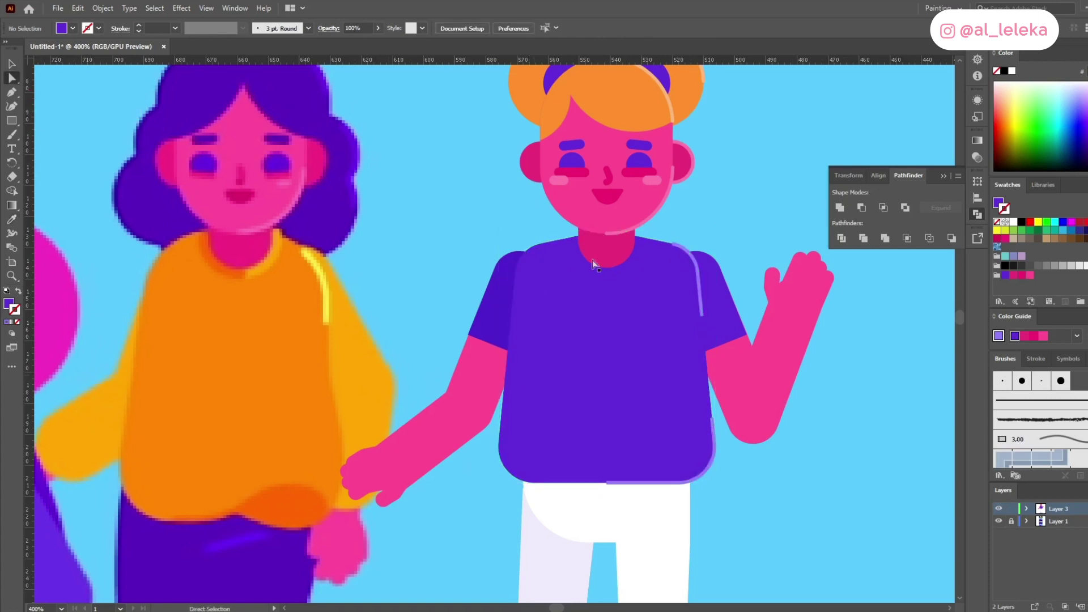
click(630, 269)
double_click(10, 304)
click(838, 263)
click(1004, 266)
key(ctrl+z)
double_click(9, 304)
click(888, 304)
click(1017, 265)
key(v)
scroll(491, 231, down, 2)
click(653, 169)
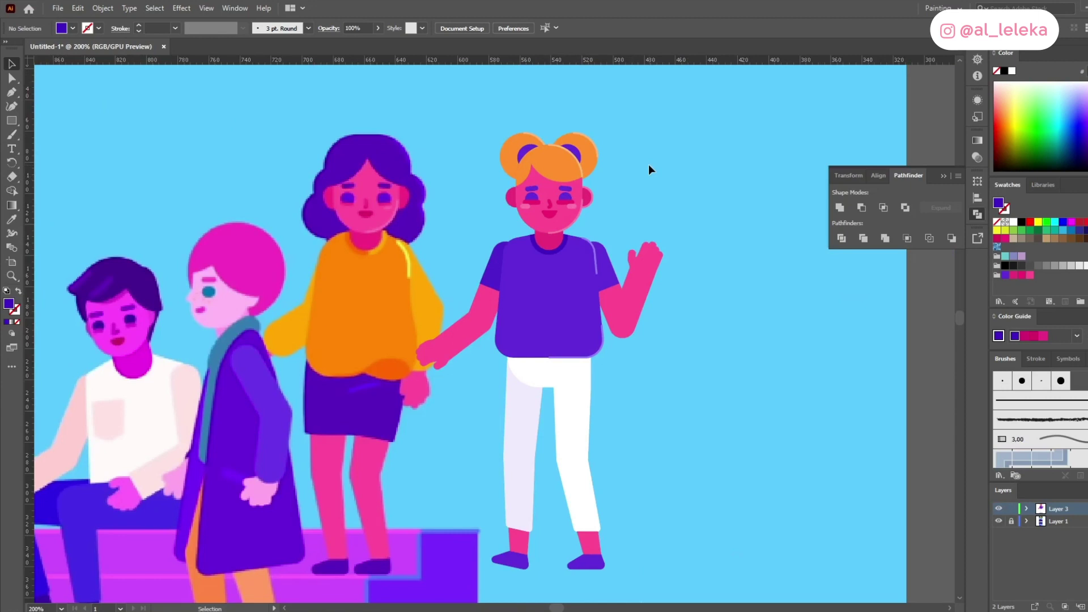
Step: Move the whole character off the reference illustration onto the empty canvas beside it
scroll(824, 432, down, 3)
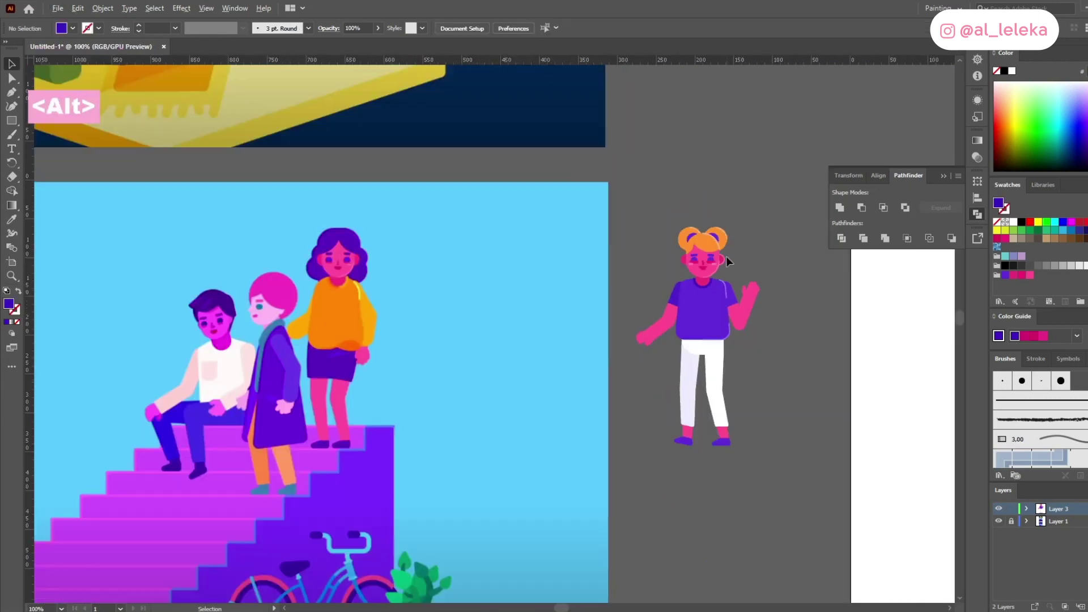
drag(725, 256, 758, 207)
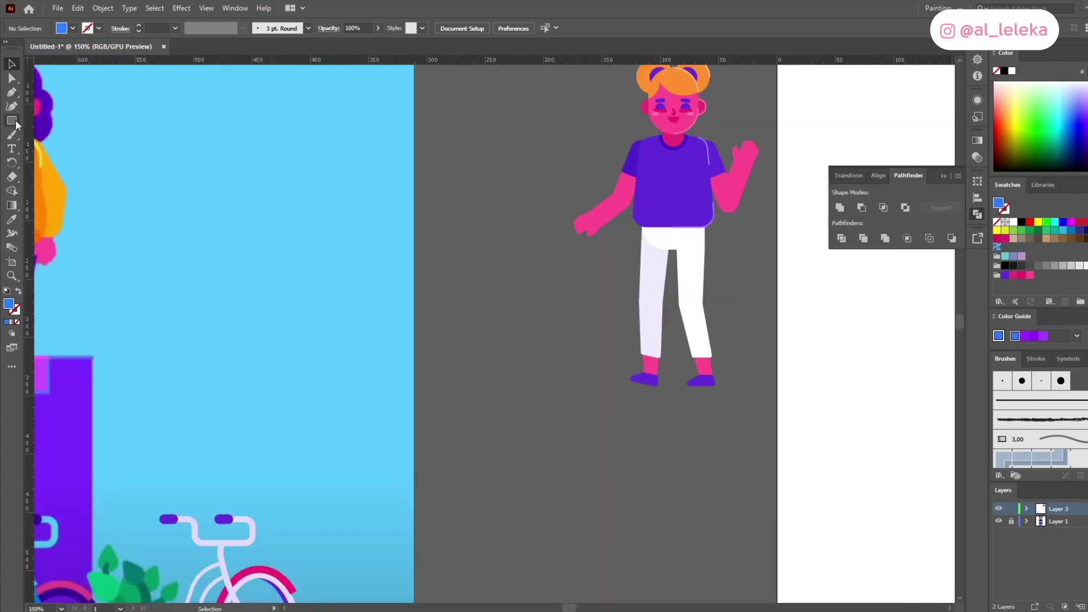
Step: Draw a blue bar about 171 × 10 px beneath the lowered hand and fully round its ends
drag(625, 245, 626, 245)
scroll(626, 245, down, 3)
mouse_move(584, 556)
mouse_down()
mouse_move(584, 294)
mouse_move(588, 555)
mouse_up()
scroll(587, 96, up, 3)
drag(583, 99, 563, 341)
scroll(564, 340, up, 2)
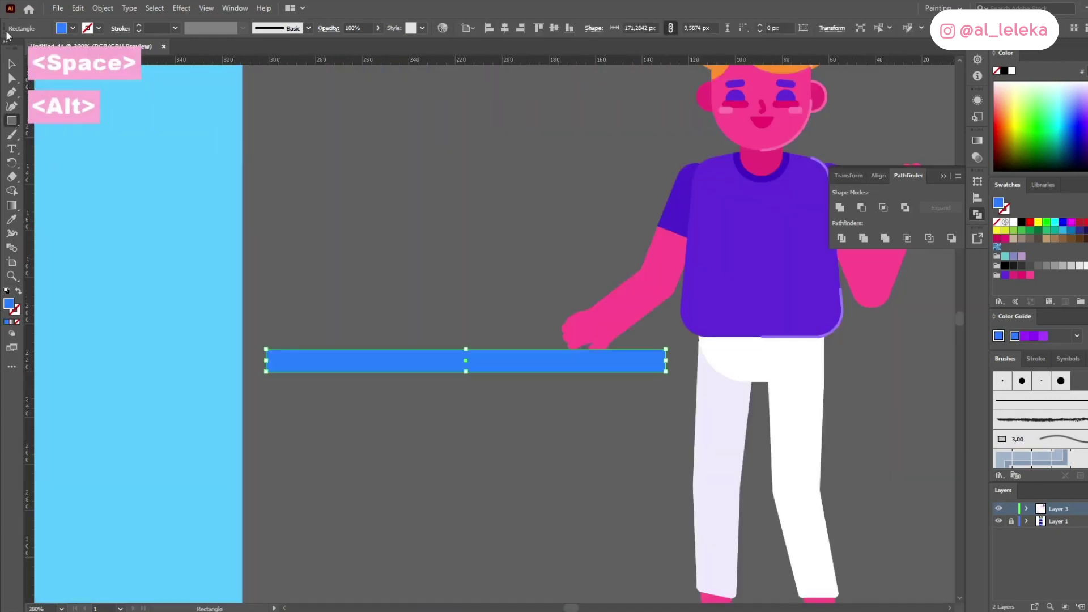
click(11, 78)
drag(654, 363, 585, 374)
Step: Place a horizontal guide at the shoe soles and copy the rounded bar down so it rests on it
drag(358, 367, 283, 572)
drag(477, 512, 477, 428)
scroll(538, 510, up, 2)
drag(542, 455, 542, 461)
key(ctrl+z)
scroll(390, 484, up, 2)
scroll(379, 451, down, 4)
drag(379, 440, 360, 498)
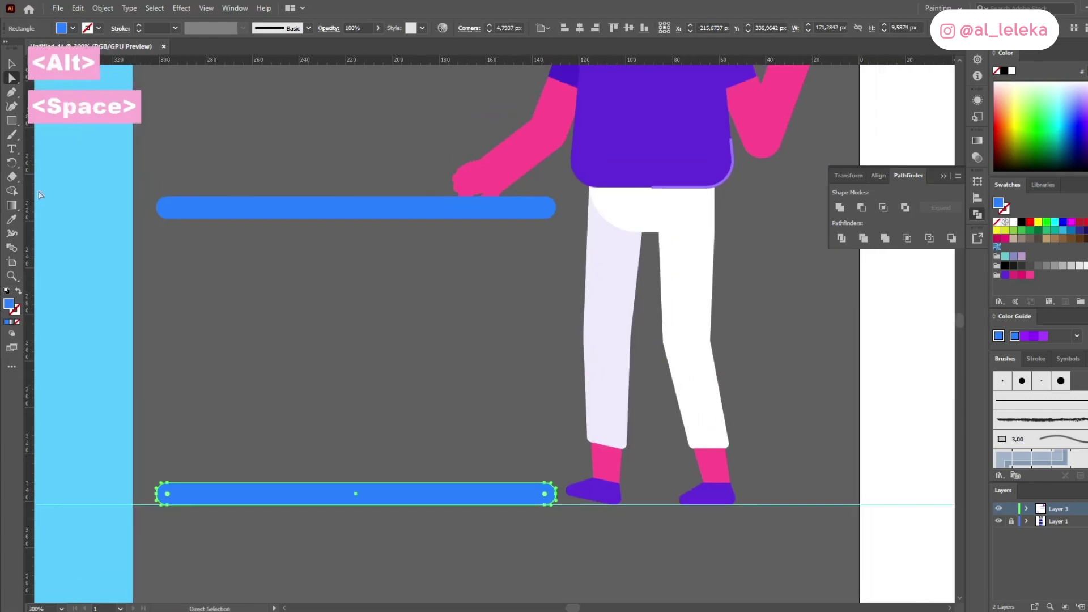
Step: Duplicate both blue bars in front and narrow the copies toward the end farthest from the character
click(11, 64)
shift+click(224, 205)
key(ctrl+a)
key(ctrl+shift+bracketright)
drag(556, 350, 247, 345)
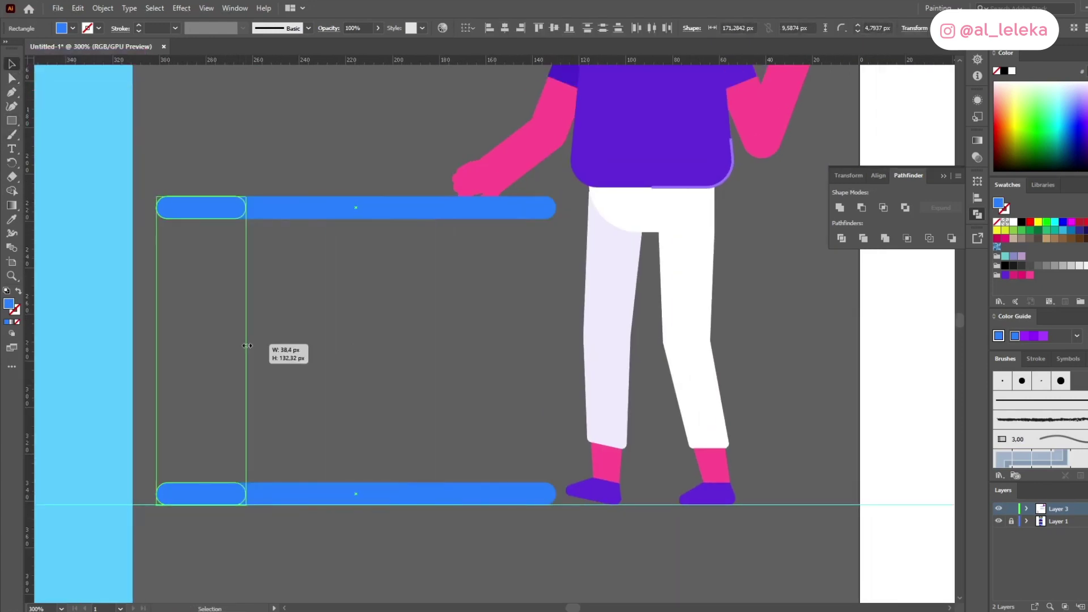
Step: Recolour the two short bar copies a lighter blue
double_click(7, 305)
click(830, 264)
click(1019, 265)
click(402, 277)
drag(371, 268, 386, 294)
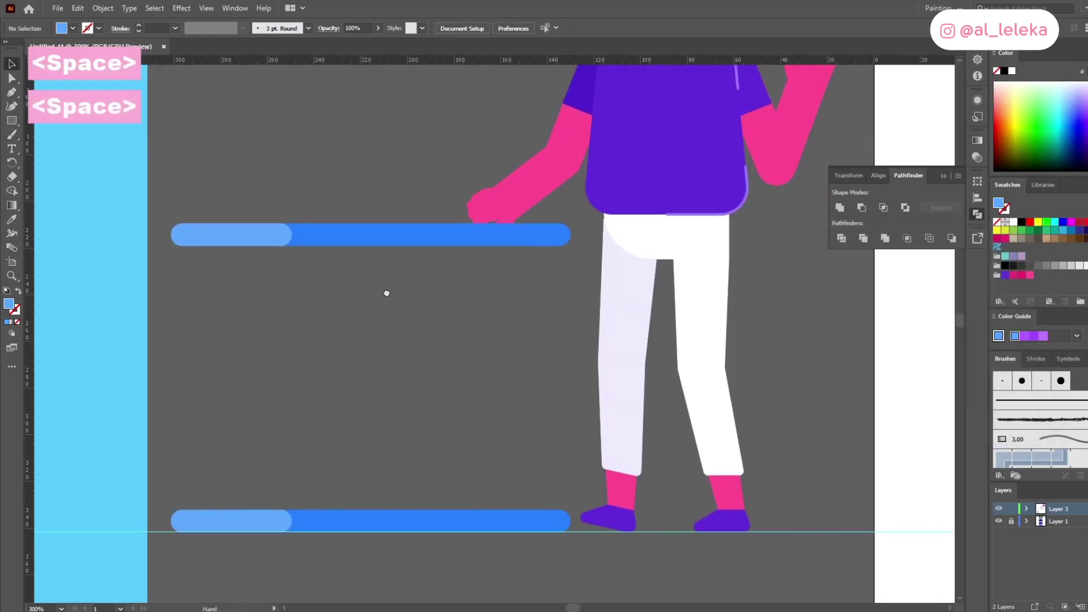
Step: Duplicate the upper light and blue bars, stretch the copies down to the lower bars as cabinet panels, and send them to the back
key(ctrl+c)
shift+click(335, 233)
drag(361, 248, 347, 513)
key(ctrl+shift+bracketleft)
key(ctrl+shift+a)
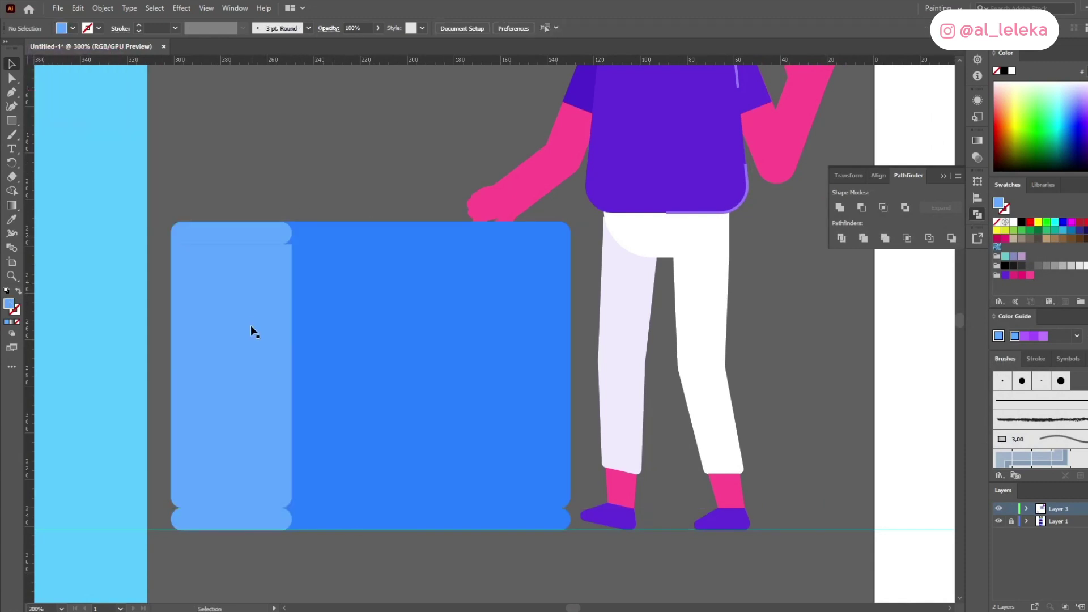
Step: Recolour the tall light-blue side panel a slightly deeper blue than the short bars
double_click(9, 304)
click(837, 265)
click(1019, 265)
key(ctrl+z)
double_click(9, 304)
drag(843, 263, 848, 252)
key(Return)
Step: Fill the large cabinet front panel with the darker blue #0068e5
click(469, 371)
double_click(8, 304)
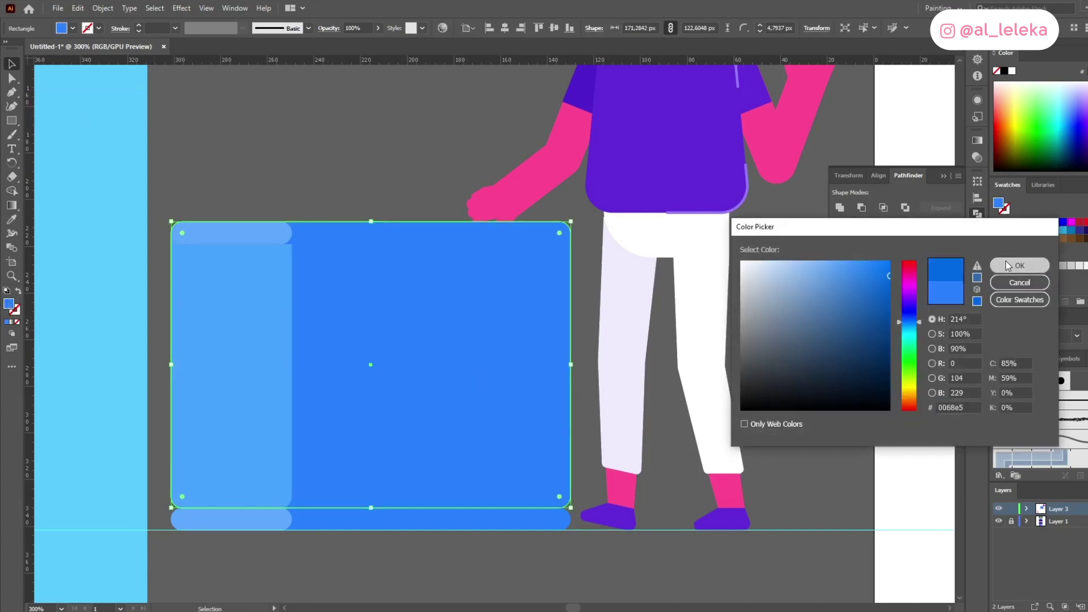
click(1007, 265)
click(586, 308)
Step: Select the side panel and the dark front panel together and narrow them slightly so the top and bottom bars overhang
click(261, 349)
scroll(261, 349, up, 1)
drag(302, 368, 286, 369)
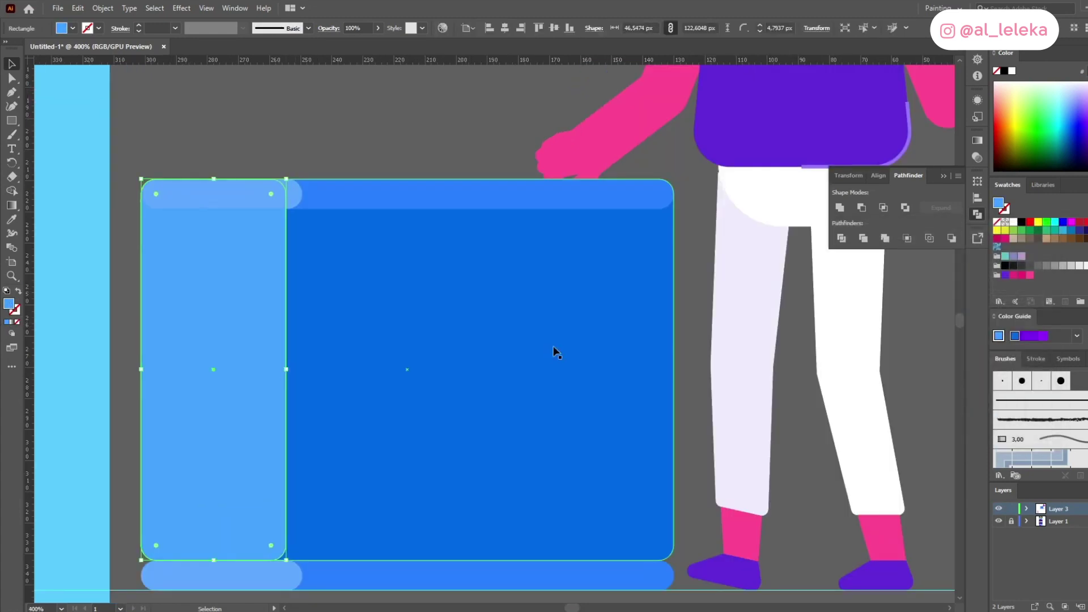
key(ctrl+z)
shift+click(558, 352)
drag(674, 371, 662, 371)
click(689, 363)
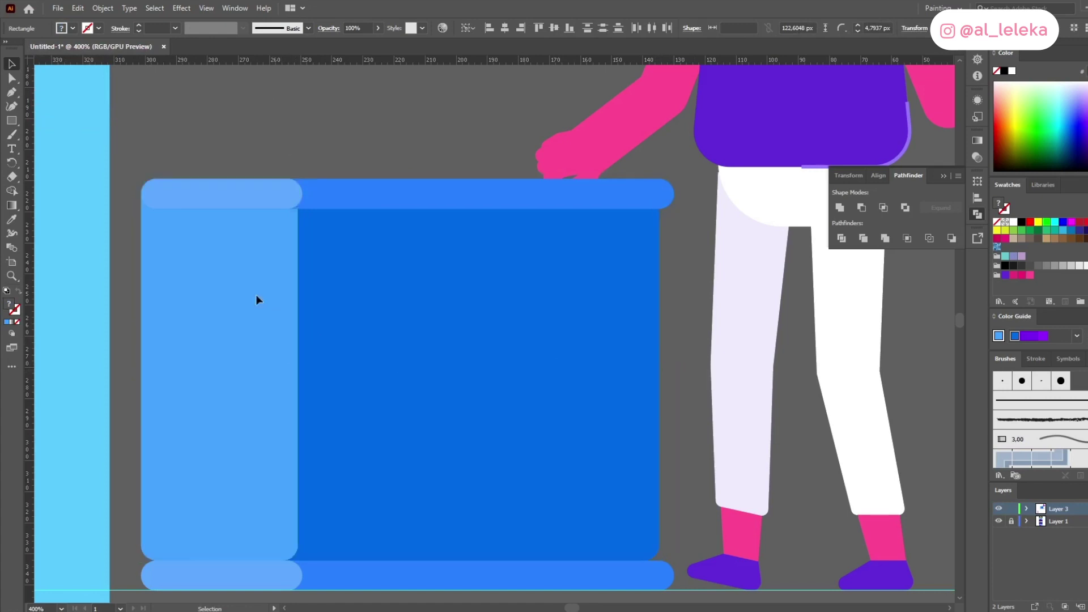
Step: Narrow the light-blue side panel to about 43 px wide
click(256, 294)
drag(298, 370, 275, 369)
click(331, 174)
click(255, 306)
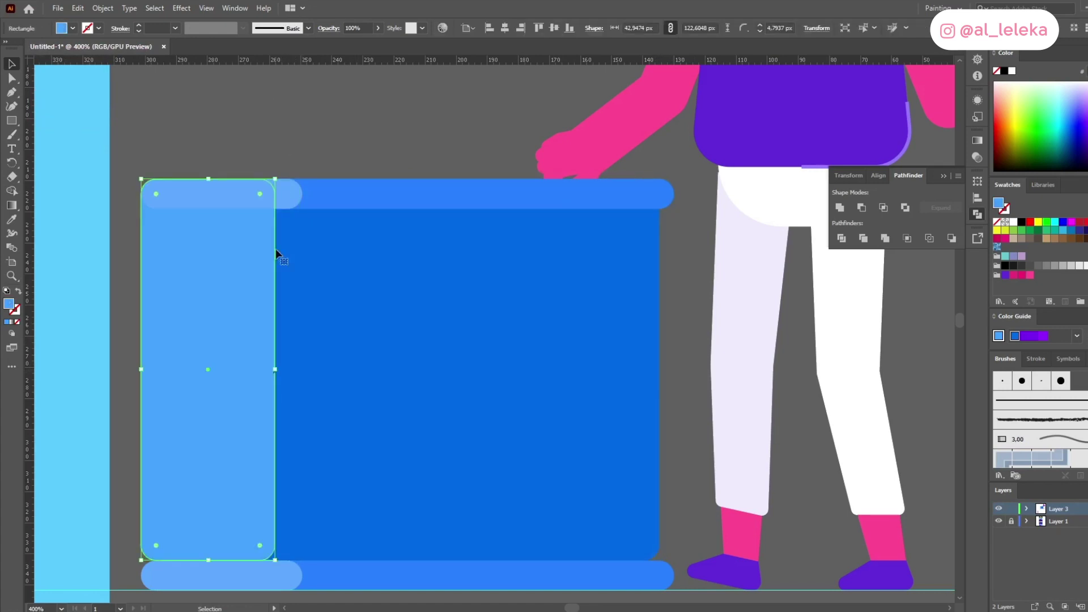
Step: Draw a mid-blue rounded drawer front about 111 × 26 px in the upper part of the dark cabinet panel
click(153, 152)
click(12, 121)
drag(641, 328, 640, 327)
click(11, 78)
Step: Duplicate the drawer front in place and give the copy an unfilled outline in the short top bar's light blue
key(ctrl+a)
key(ctrl+shift+bracketright)
key(i)
click(221, 193)
key(shift+x)
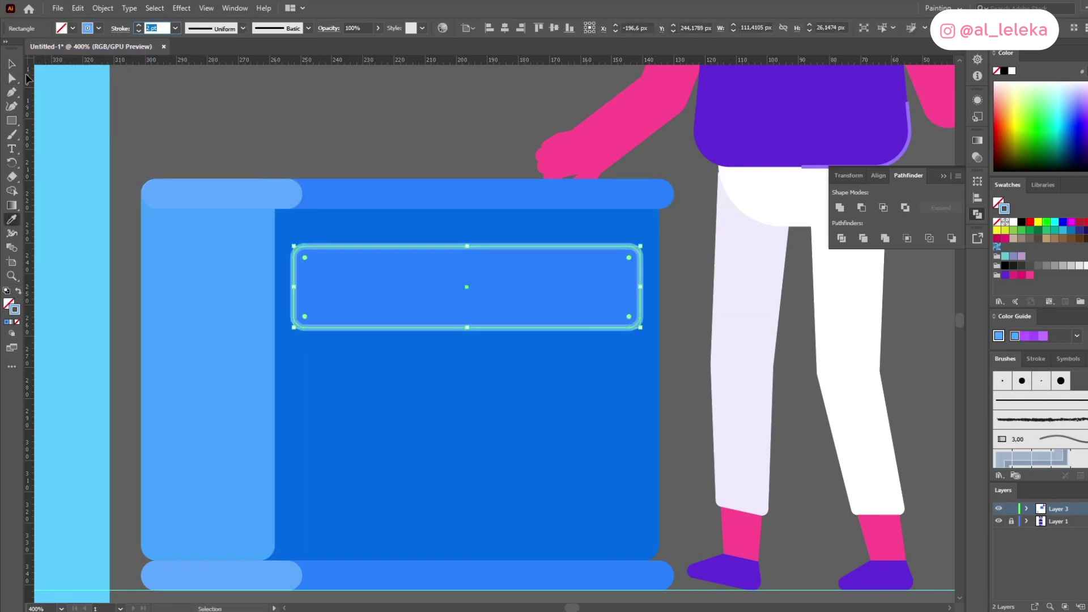
Step: Cut the light-blue drawer outline down to a short highlight around the drawer front's upper-left corner
key(ctrl+a)
key(Delete)
key(Delete)
click(629, 328)
key(Delete)
click(305, 328)
key(Delete)
drag(293, 317, 293, 292)
Step: Draw a dark-blue handle bar about 62 px wide with a narrow light-blue end piece on the drawer front, and thin both to about 6.8 px high
click(125, 195)
drag(386, 303, 675, 281)
scroll(385, 302, up, 1)
key(v)
key(i)
click(339, 133)
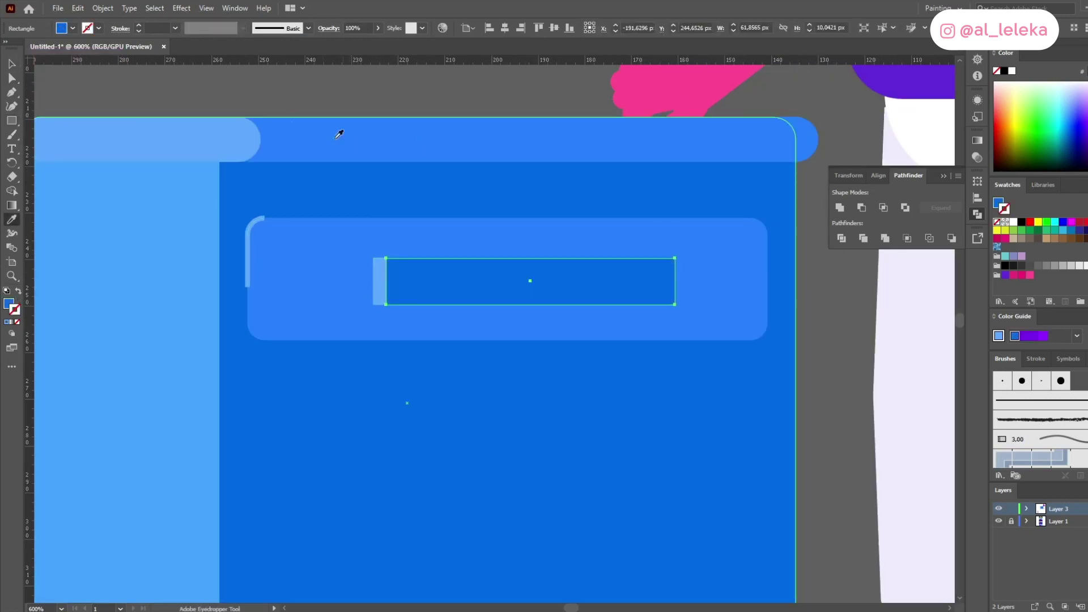
shift+click(380, 295)
drag(523, 304, 525, 296)
Step: Copy the light-blue end piece to the handle's opposite end, group the pair, and bring the dark bar to the front
click(379, 280)
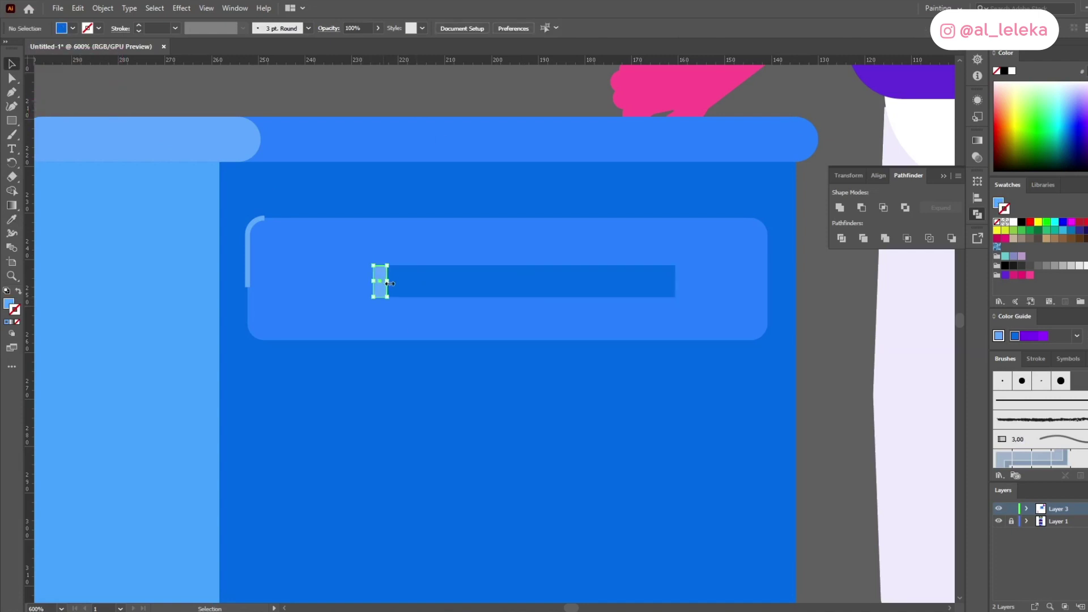
drag(386, 280, 640, 285)
shift+click(399, 288)
key(ctrl+g)
click(504, 279)
key(ctrl+shift+])
Step: Widen the light-blue end pieces and adjust the dark bar so the handle is about 62 px wide and centred on the drawer front
drag(517, 281, 483, 284)
click(334, 293)
click(386, 284)
key(Left)
key(Left)
click(507, 243)
key(Delete)
drag(691, 282, 650, 280)
Step: Draw a vertical 1 pt highlight line about 6.8 px high where the left end piece meets the handle's dark bar
key(ctrl+shift+a)
key(p)
click(401, 266)
shift+click(401, 296)
key(Delete)
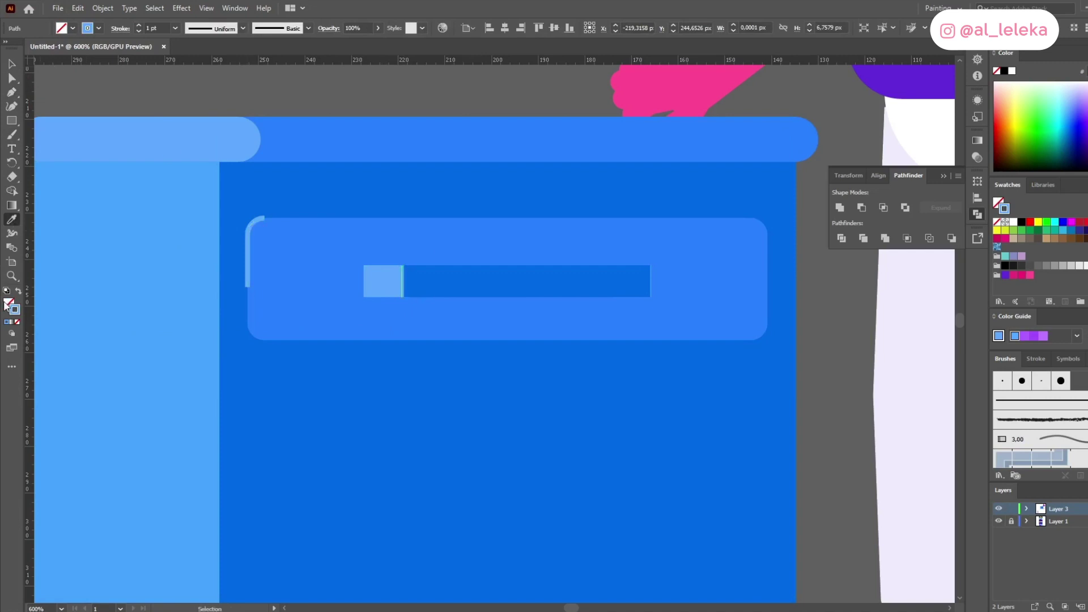
Step: Recolour the vertical handle line's stroke to a very pale blue
double_click(15, 308)
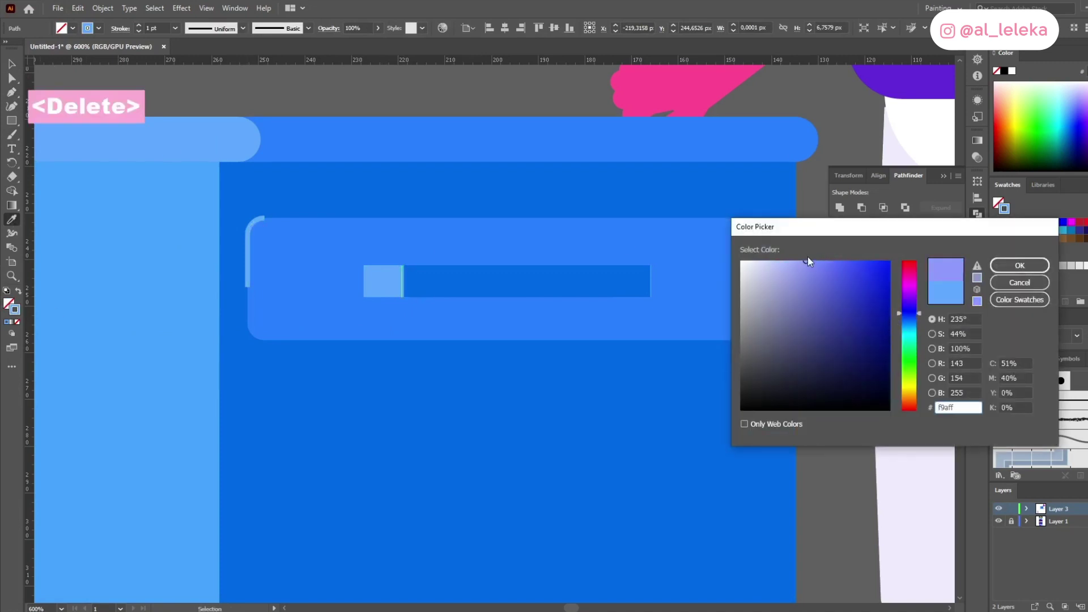
key(Return)
double_click(15, 309)
click(920, 321)
click(1020, 267)
click(440, 107)
scroll(397, 204, down, 2)
key(ctrl+z)
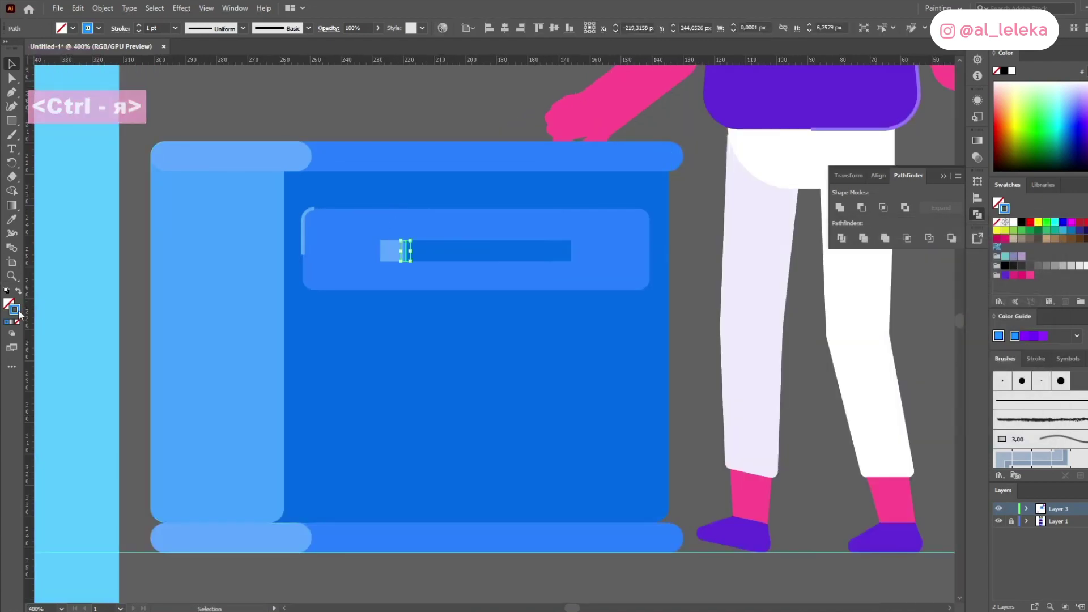
double_click(14, 309)
key(Return)
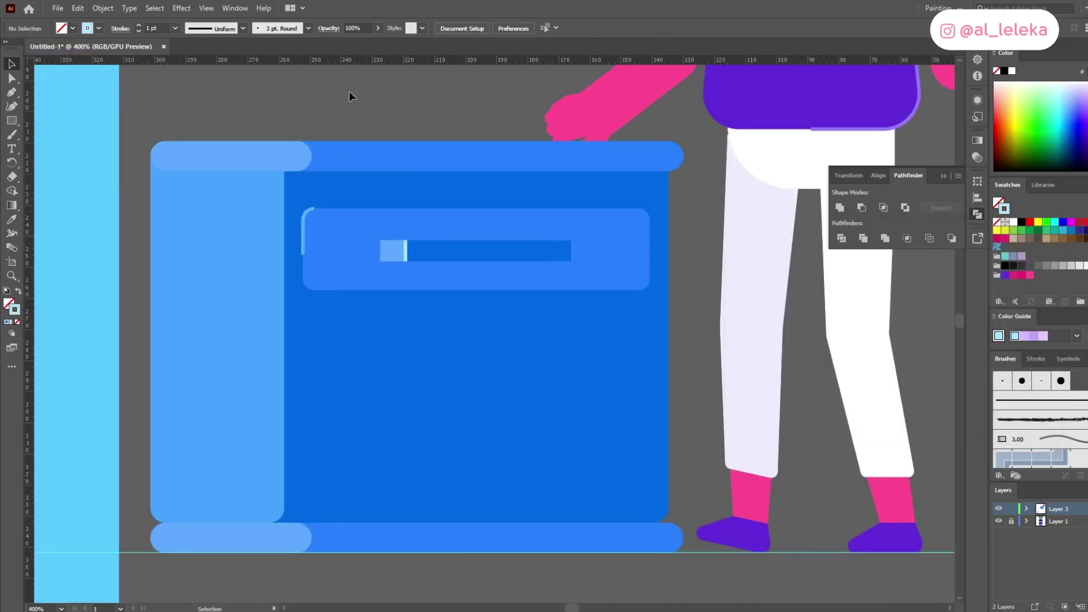
Step: Try to round the corners of the handle's end pieces and dark bar
click(380, 253)
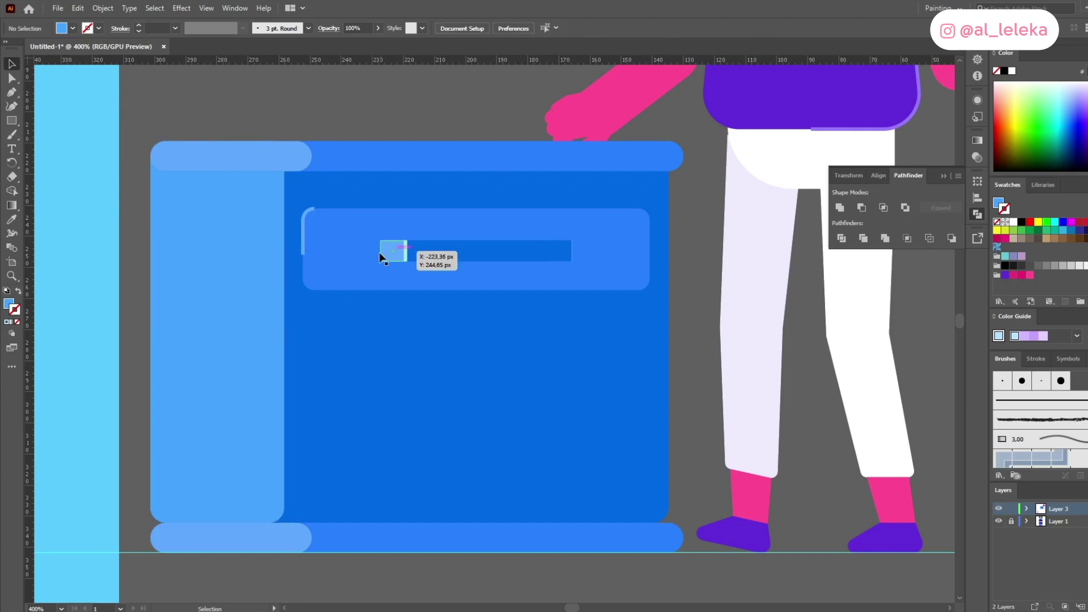
scroll(406, 253, up, 1)
key(a)
drag(373, 239, 372, 242)
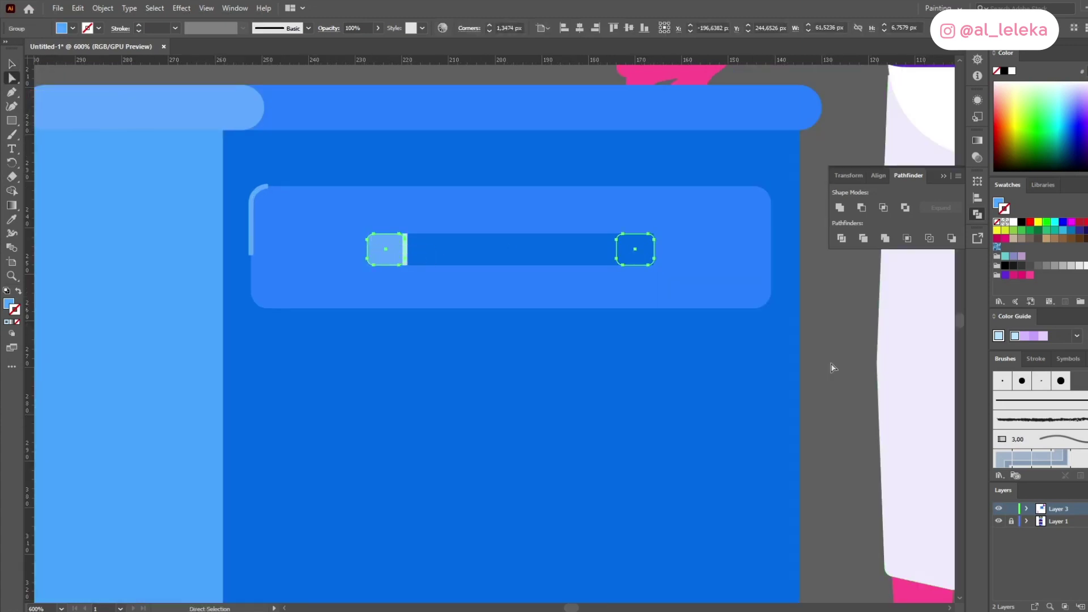
key(ctrl+z)
scroll(827, 383, down, 1)
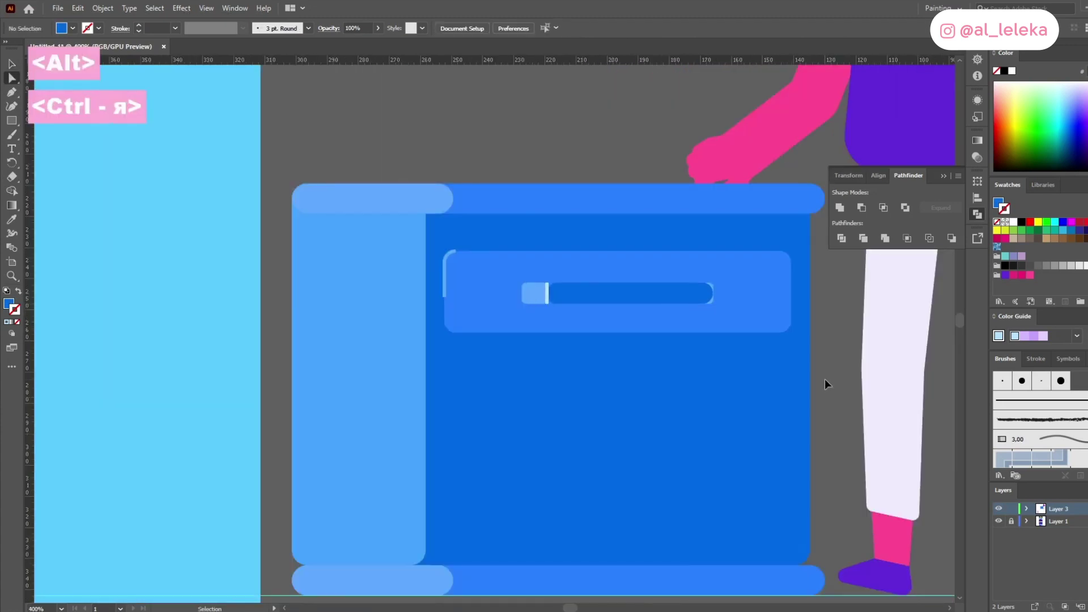
click(576, 296)
scroll(576, 296, up, 4)
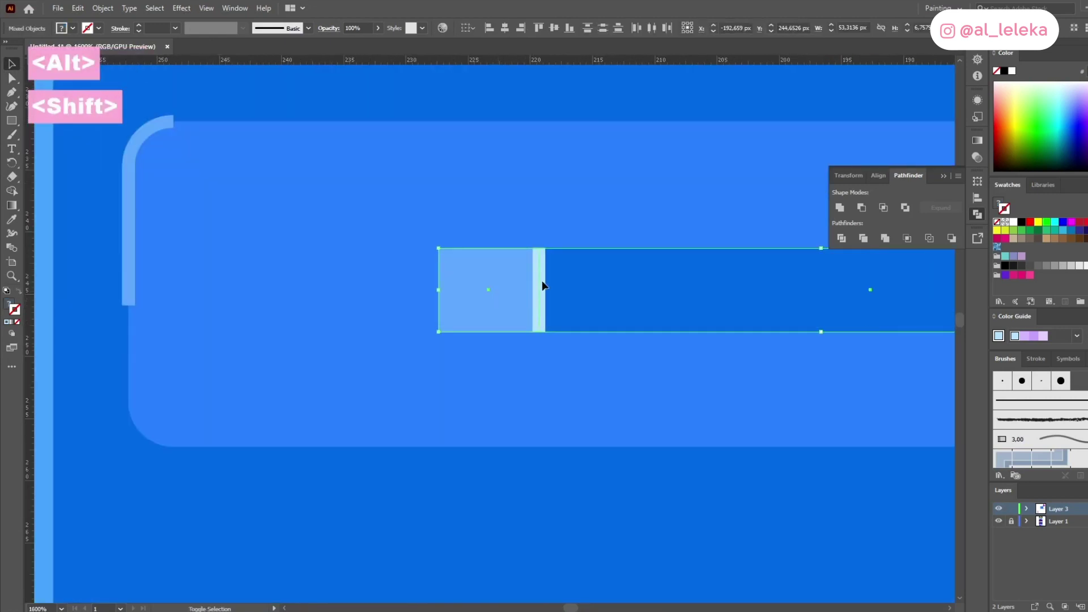
drag(579, 276, 535, 287)
key(ctrl+z)
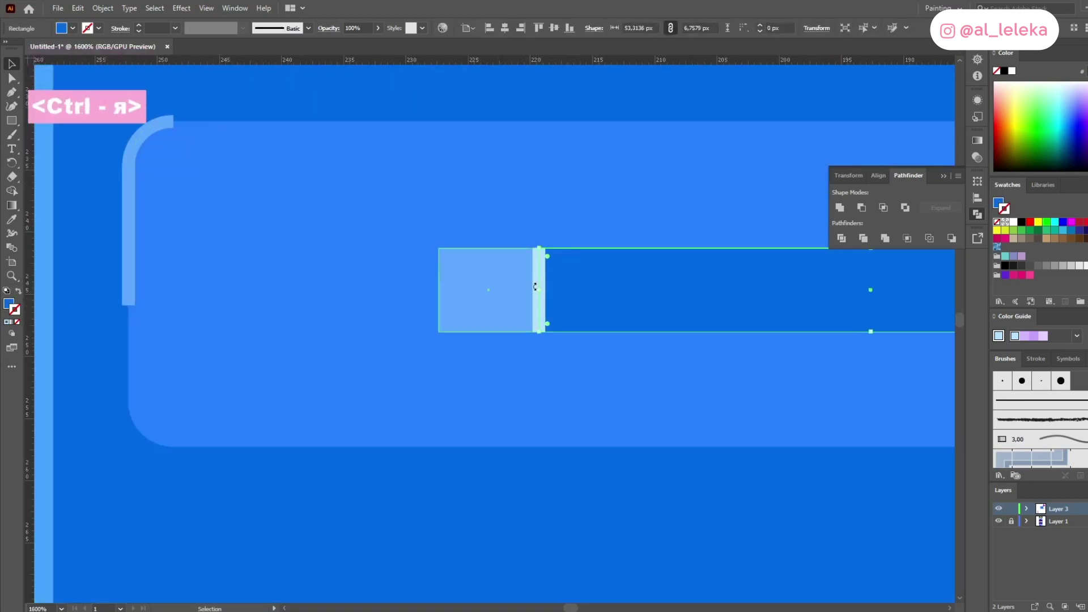
Step: Group the drawer front with its handle and highlights, and duplicate it twice downward to make three evenly spaced drawers
shift+click(518, 291)
scroll(519, 291, down, 4)
drag(808, 274, 424, 318)
shift+click(695, 418)
key(ctrl+g)
drag(469, 274, 469, 376)
key(ctrl+d)
Step: Select all three drawers together and nudge them slightly upward on the dark cabinet panel
shift+click(454, 383)
shift+click(479, 296)
key(Up)
key(Up)
key(Up)
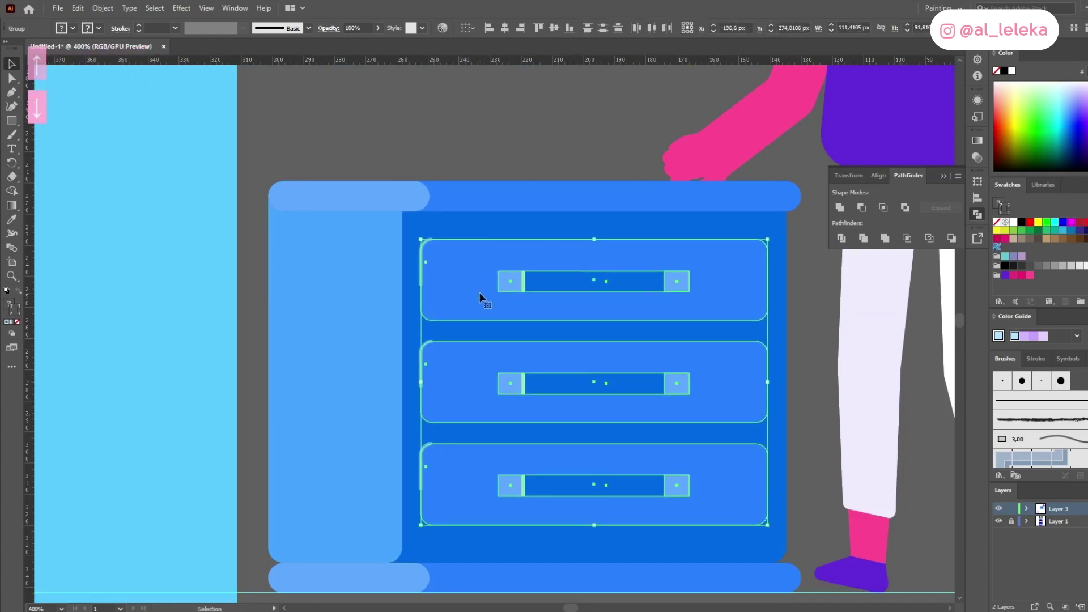
click(485, 162)
Step: Draw a pale-blue horizontal highlight line about 87 px long on the upper edge of the cabinet's top bar
scroll(484, 196, down, 3)
drag(484, 199, 463, 216)
scroll(453, 215, up, 4)
key(p)
click(267, 276)
shift+click(671, 276)
key(Delete)
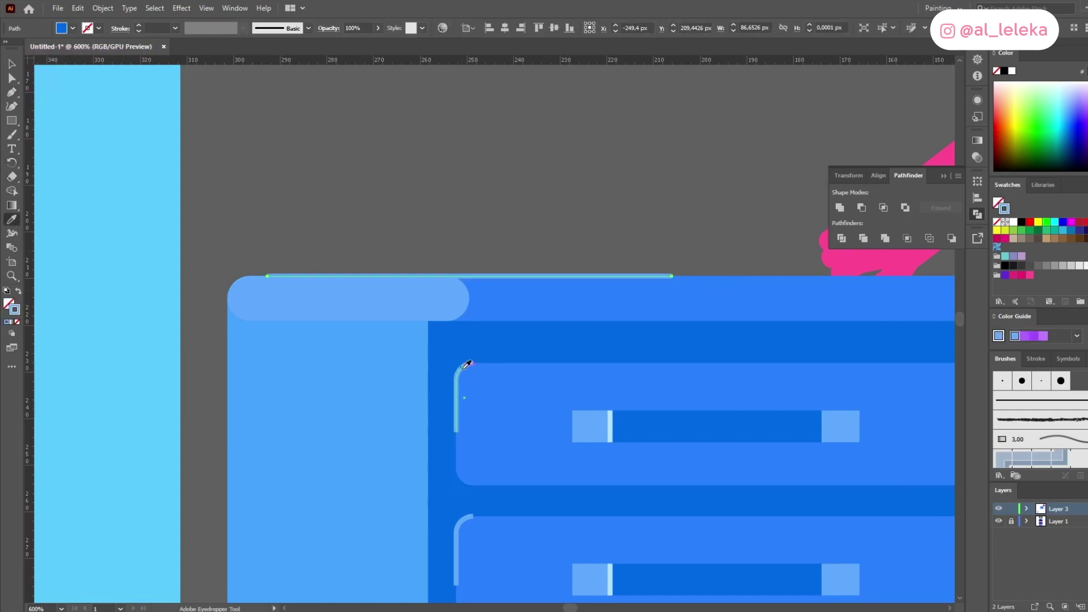
click(12, 64)
Step: Duplicate the top highlight line to its right and shorten the copy to a small dash with a narrow gap between them
drag(340, 275, 755, 284)
drag(754, 285, 474, 283)
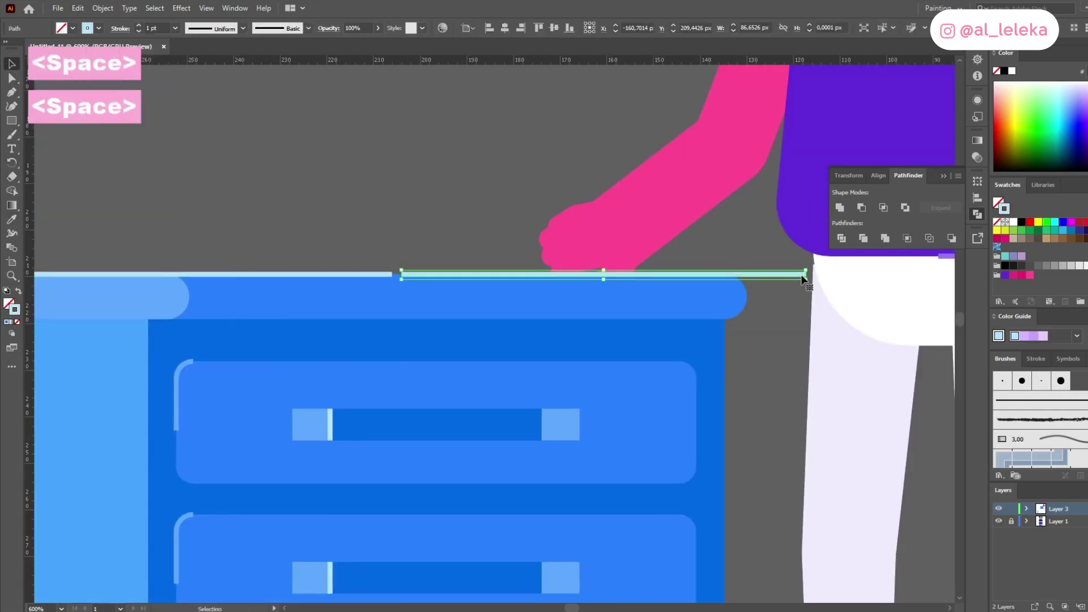
drag(806, 275, 537, 278)
drag(438, 273, 439, 273)
click(474, 249)
Step: Place a copy of the highlight line on the base bar's upper edge beneath the side panel and shorten it
scroll(474, 258, down, 4)
drag(418, 363, 410, 244)
scroll(411, 244, up, 2)
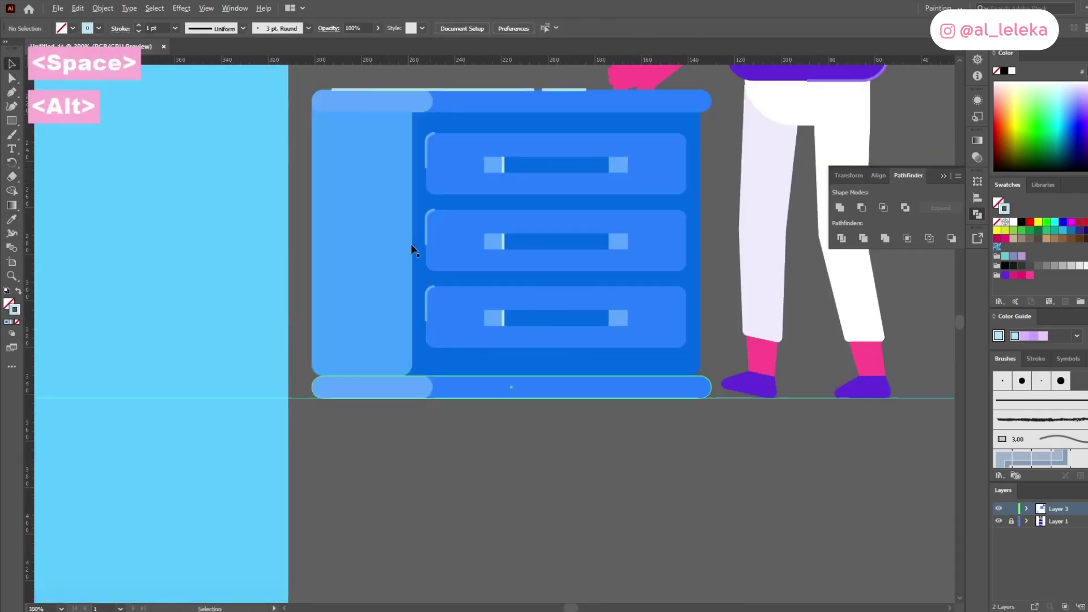
drag(368, 359, 364, 375)
drag(536, 377, 448, 377)
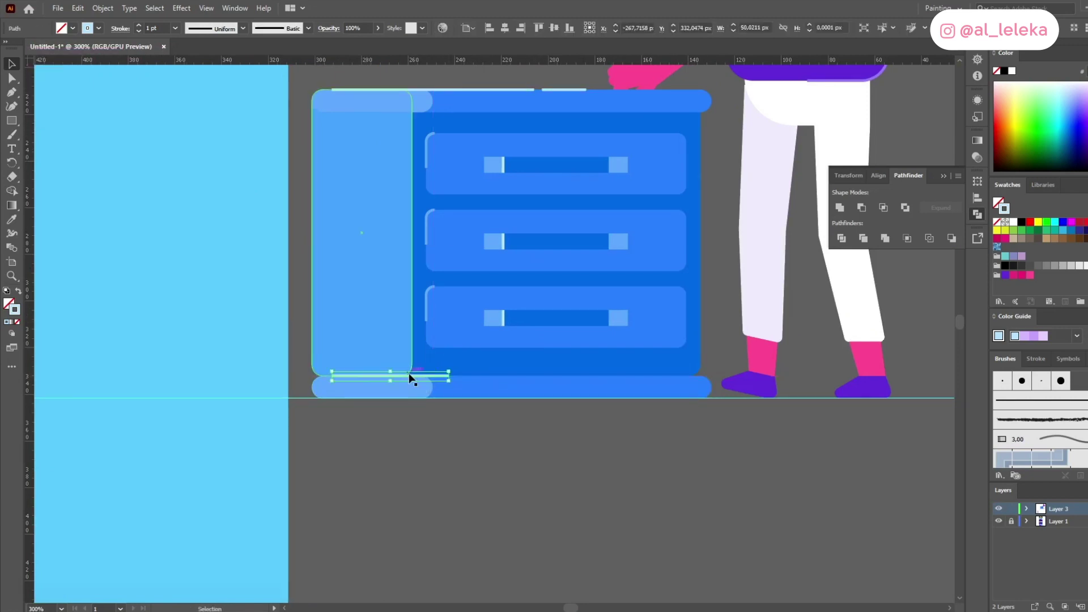
key(ctrl+shift+a)
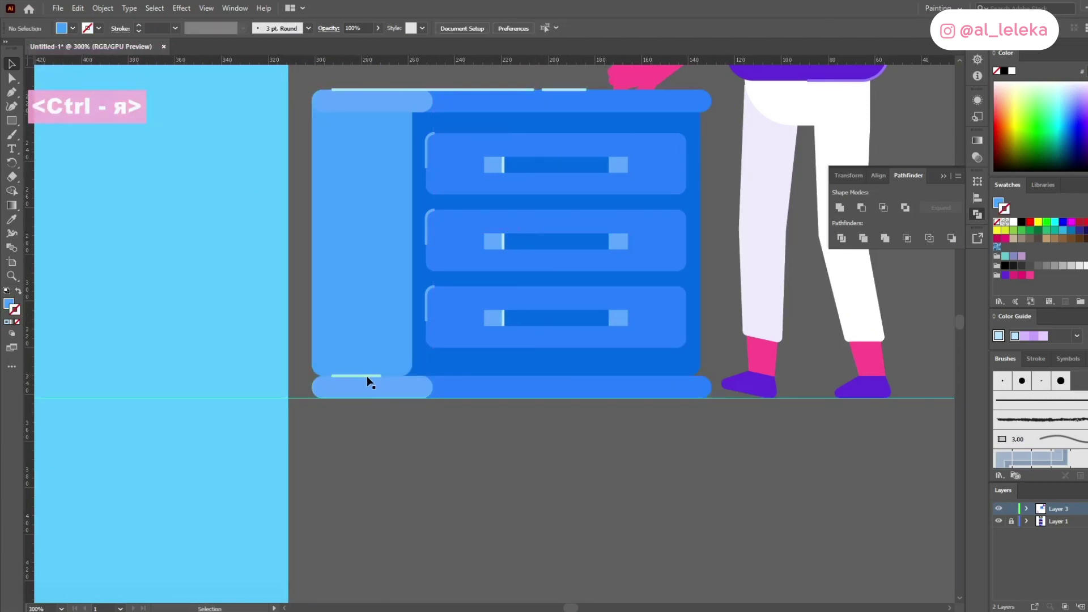
Step: Try to send the light-blue side panel behind the other cabinet shapes
click(361, 373)
key(ctrl+shift+[)
key(ctrl+z)
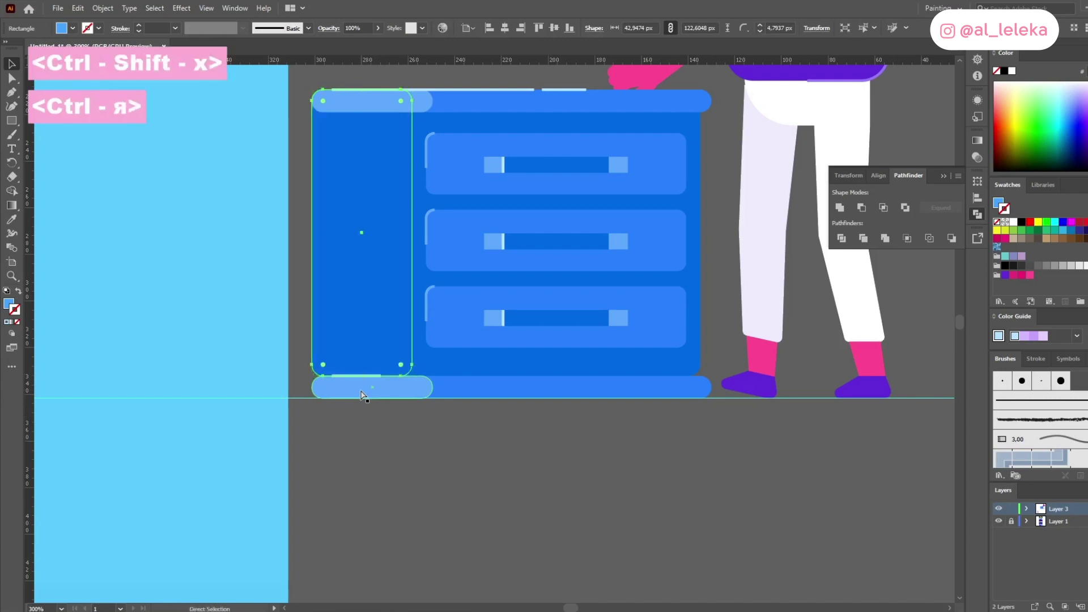
Step: Place a second pale highlight line farther right along the base bar's upper edge, below the drawers
drag(351, 376, 543, 377)
click(535, 484)
scroll(535, 484, down, 2)
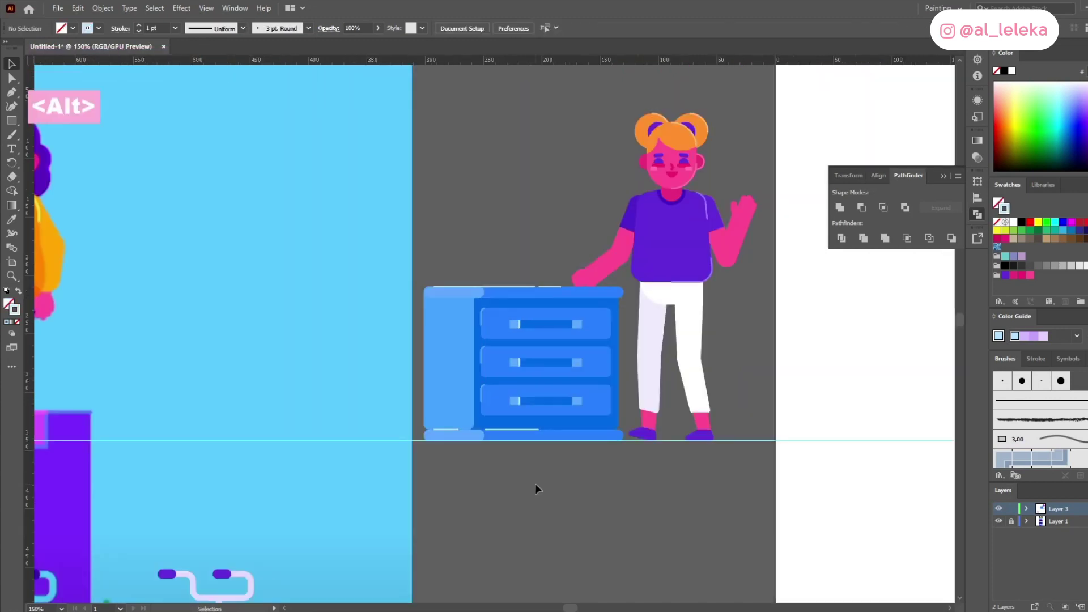
scroll(535, 484, up, 1)
mouse_move(527, 484)
mouse_down()
mouse_move(525, 524)
mouse_move(533, 479)
mouse_up()
Step: Remove the light-blue end piece from the right end of each drawer handle
click(594, 285)
scroll(598, 285, up, 2)
key(Delete)
key(Delete)
scroll(481, 301, up, 3)
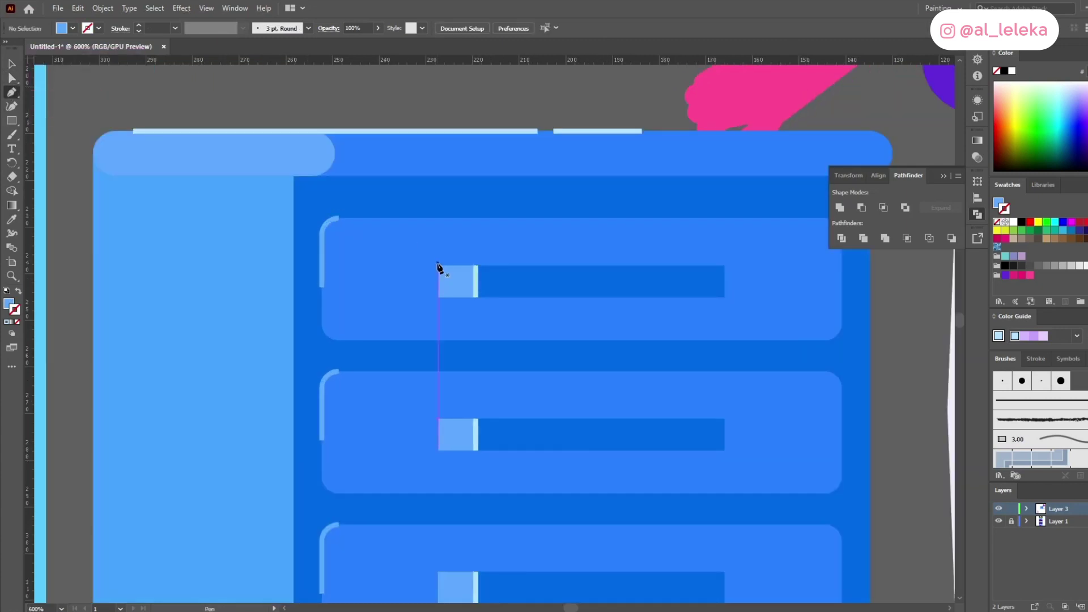
Step: Add a pale-blue highlight line and a short dash along the upper edge of each drawer handle
click(554, 269)
key(i)
key(Delete)
drag(448, 266, 574, 275)
drag(680, 265, 493, 304)
key(ctrl+d)
Step: Draw a rectangle about 15 × 32 px standing on the cabinet top and fill it with the shirt's purple
scroll(395, 295, up, 2)
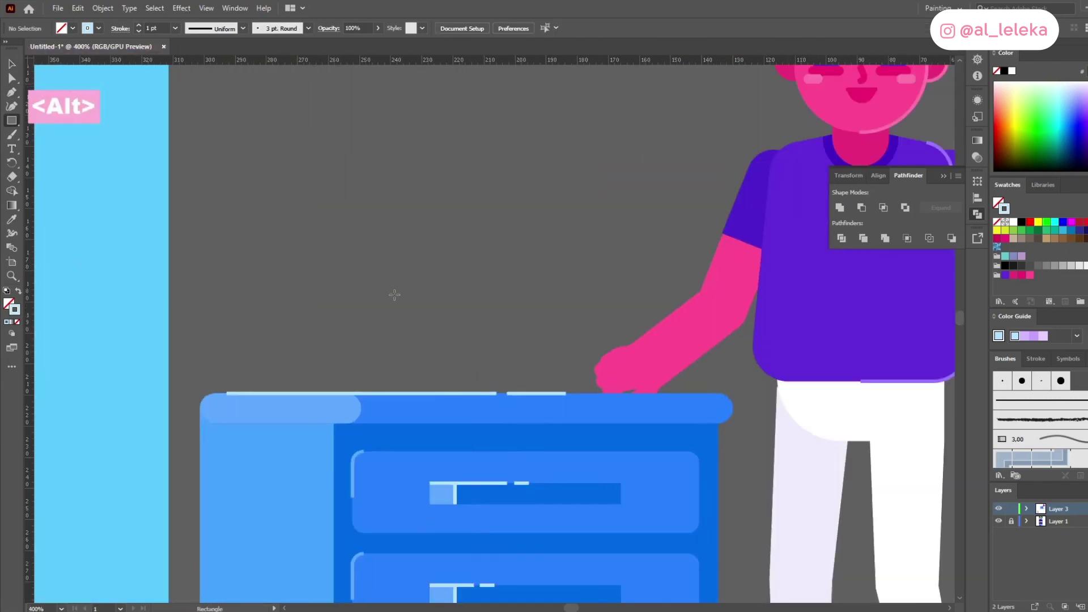
drag(443, 394, 443, 393)
key(ctrl+shift+x)
key(i)
click(787, 249)
scroll(658, 245, down, 1)
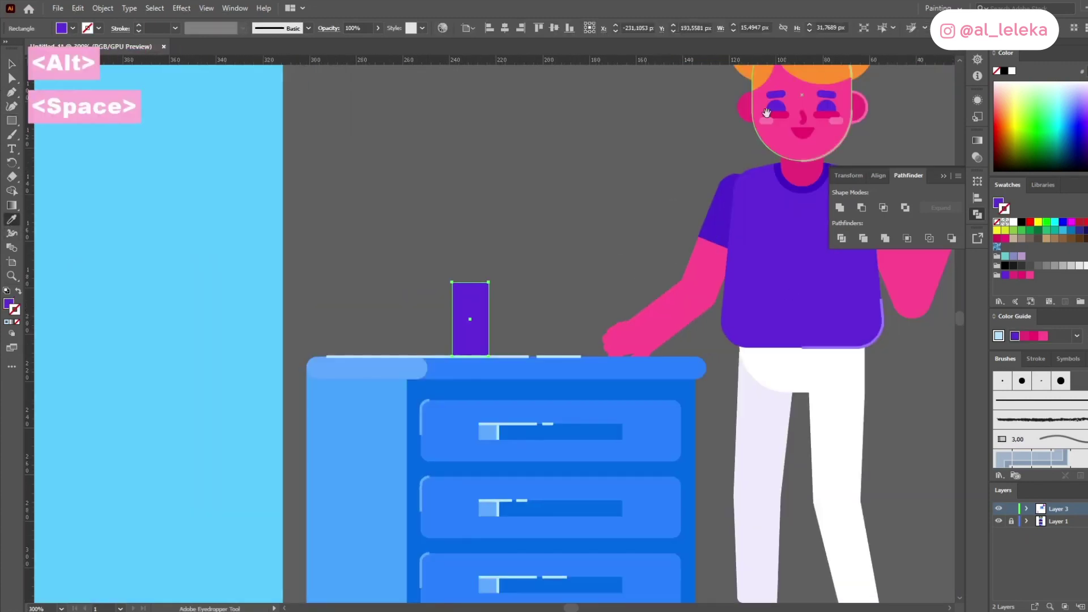
Step: Shape the rectangle on the cabinet into a pot about 33 px wide at the rim that tapers evenly toward its base
drag(658, 246, 614, 313)
click(754, 123)
mouse_move(409, 350)
mouse_down()
mouse_move(398, 353)
mouse_move(424, 353)
mouse_up()
drag(467, 302, 433, 406)
mouse_move(446, 362)
mouse_down()
mouse_move(459, 345)
mouse_move(455, 358)
mouse_up()
key(v)
right_click(419, 340)
mouse_move(487, 523)
click(573, 565)
click(733, 386)
Step: Recolour the pot with the pale lavender of the shaded trouser leg
key(i)
click(750, 439)
click(720, 482)
key(v)
click(477, 268)
Step: Examine the potted plant beside the bicycles in the reference illustration
scroll(478, 268, down, 2)
drag(317, 544, 649, 302)
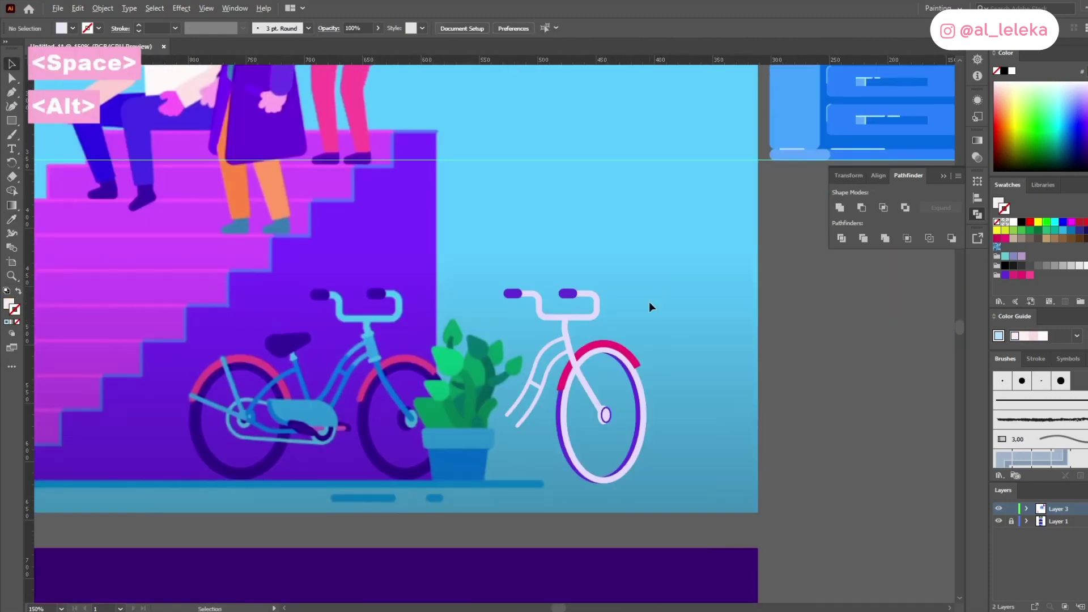
scroll(649, 307, down, 3)
drag(625, 371, 590, 231)
scroll(335, 391, up, 4)
scroll(330, 412, down, 4)
drag(659, 91, 502, 371)
scroll(527, 343, up, 7)
Step: Cut a slanted strip for the pot's right side by subtracting an offset copy, and paste the original pot back behind it
click(584, 312)
drag(584, 312, 550, 312)
click(602, 331)
key(ctrl+c)
shift+click(566, 329)
click(861, 208)
key(ctrl+f)
key(ctrl+shift+bracketleft)
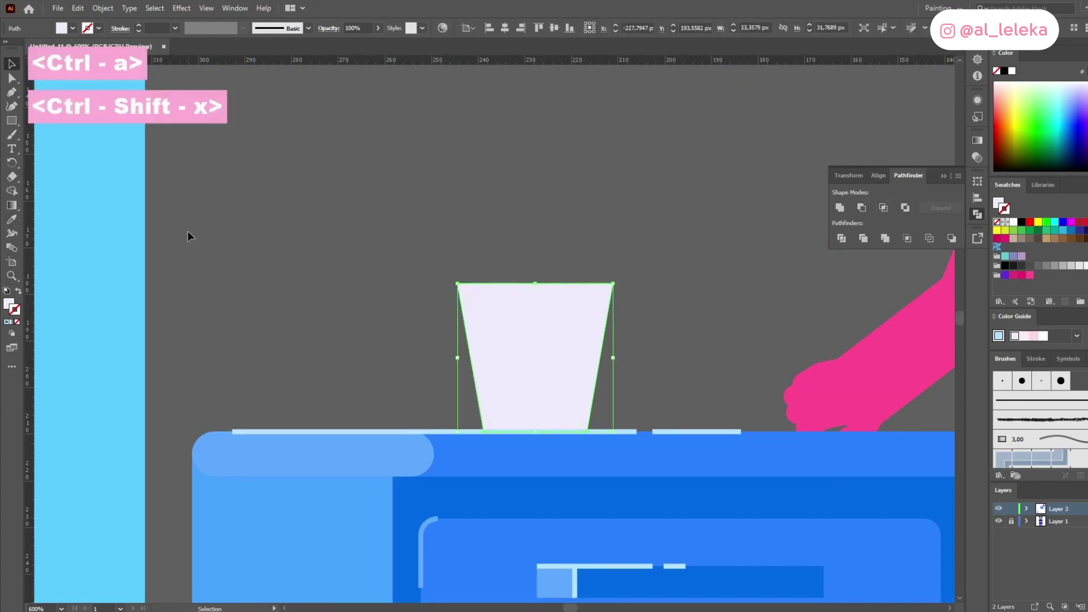
Step: Fill the strip on the pot's right side with a slightly darker lavender as shading
click(580, 357)
double_click(9, 304)
click(1005, 270)
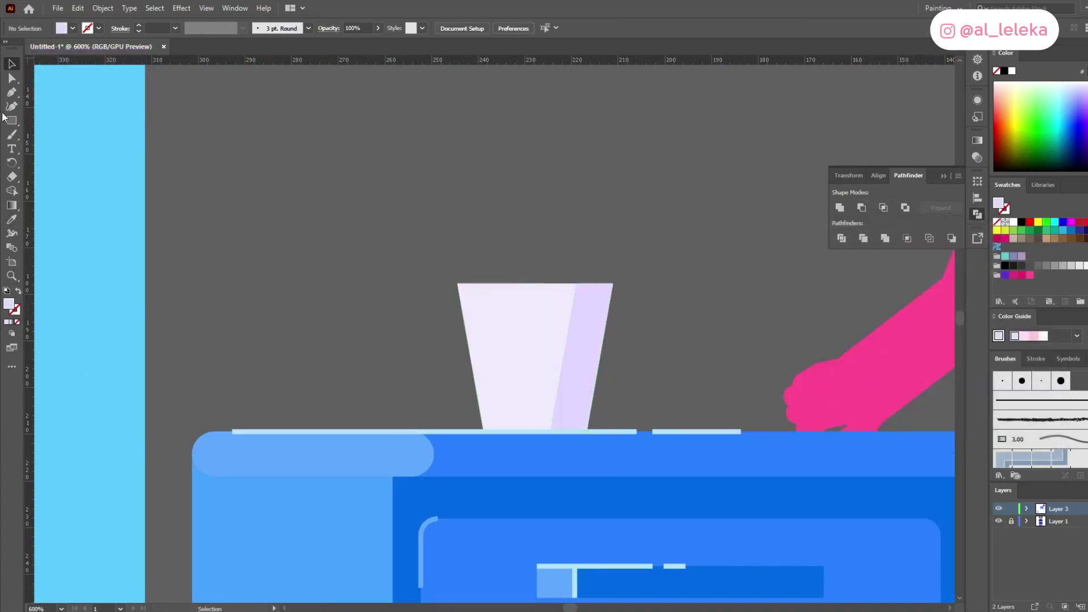
Step: Draw a horizontal line about 22 px long along the pot's upper rim and sample the cabinet's light blue for it
click(480, 282)
shift+click(584, 283)
key(i)
click(364, 433)
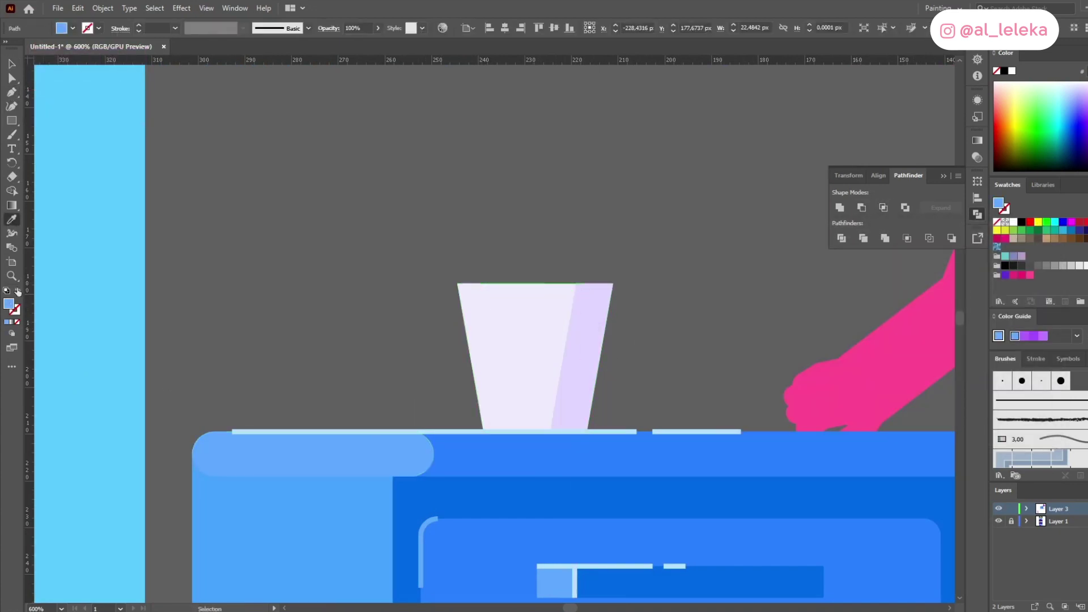
Step: Give the line on the pot's rim a purple stroke and no fill
click(12, 64)
click(524, 238)
click(546, 288)
click(572, 252)
click(566, 284)
click(1005, 275)
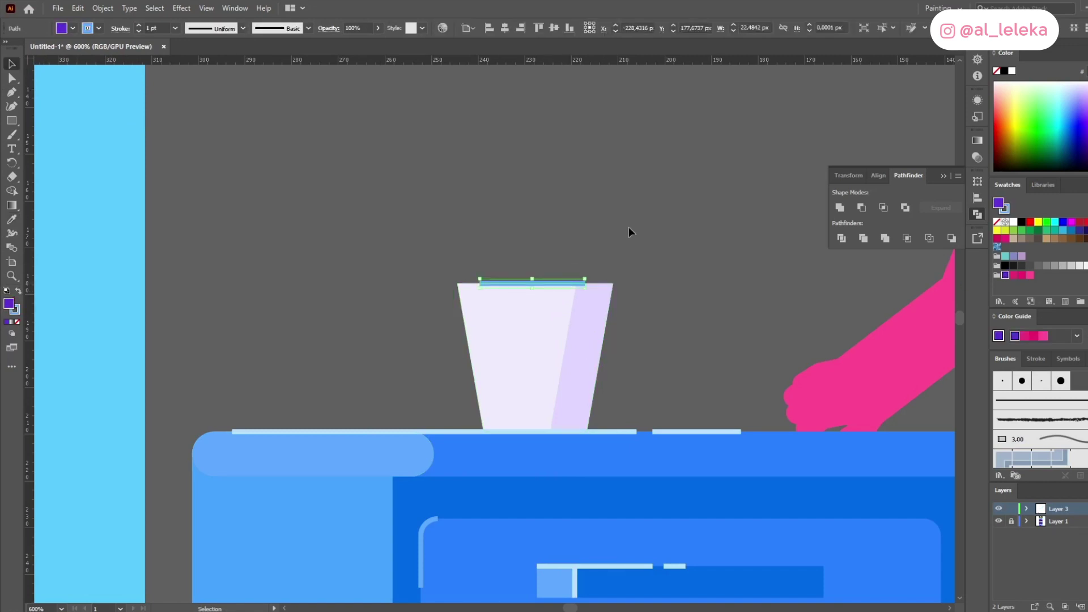
click(16, 321)
scroll(470, 215, down, 3)
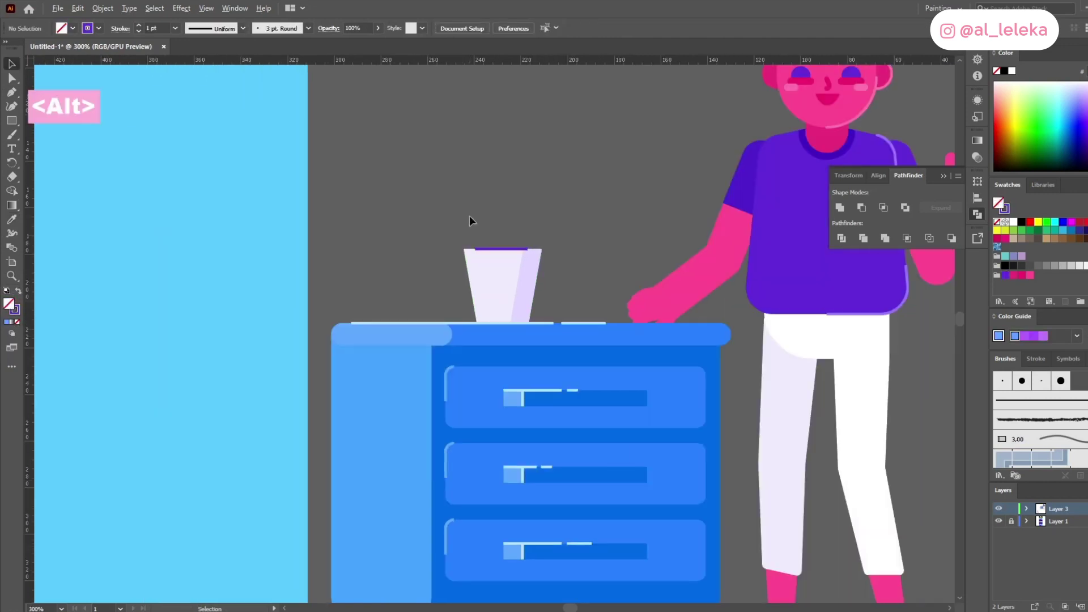
Step: Draw a zigzag stem path about 45 px tall rising out of the pot
scroll(469, 216, up, 3)
key(p)
click(462, 346)
click(479, 283)
click(459, 197)
click(486, 138)
key(Delete)
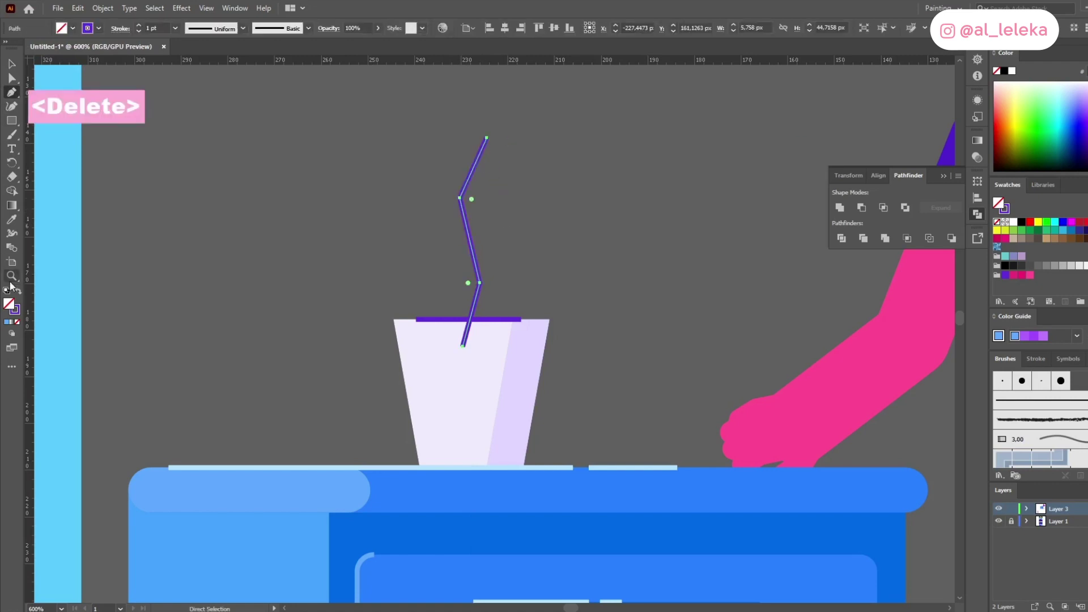
Step: Give the zigzag stem path a green stroke
double_click(15, 310)
click(916, 371)
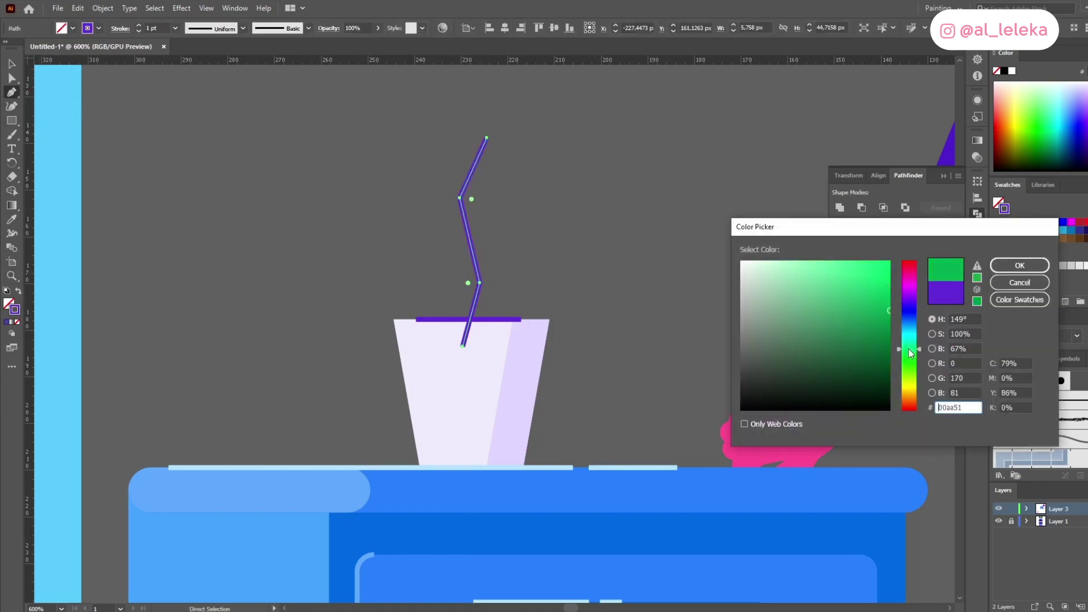
click(1018, 265)
Step: Round the stem path's bends and set its stroke weight to 4 pt
drag(472, 199, 719, 249)
scroll(719, 250, down, 6)
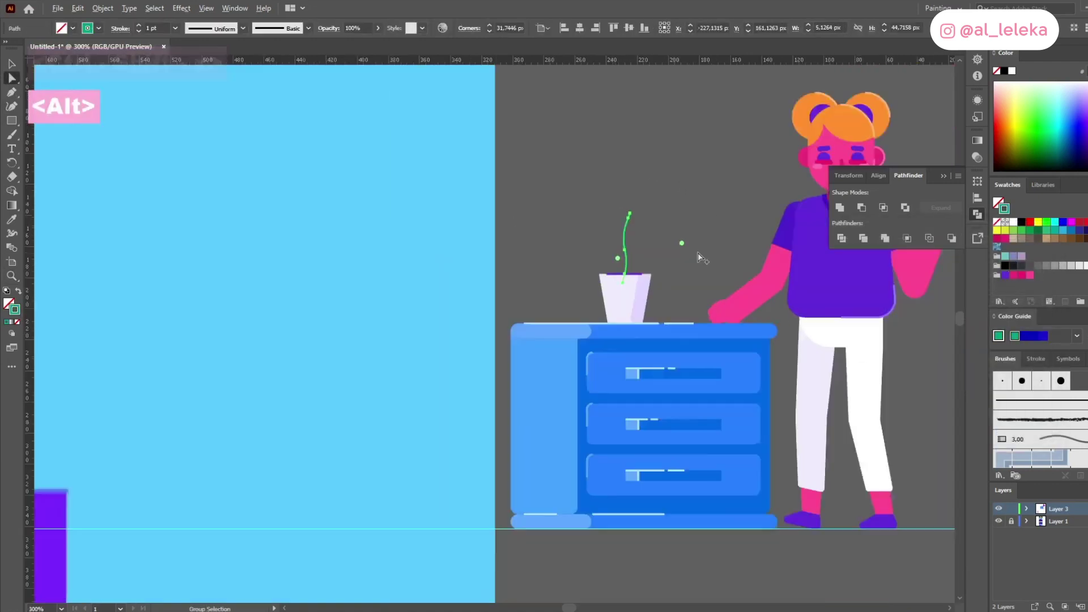
scroll(692, 262, up, 3)
click(162, 28)
click(12, 64)
click(559, 151)
scroll(559, 151, down, 4)
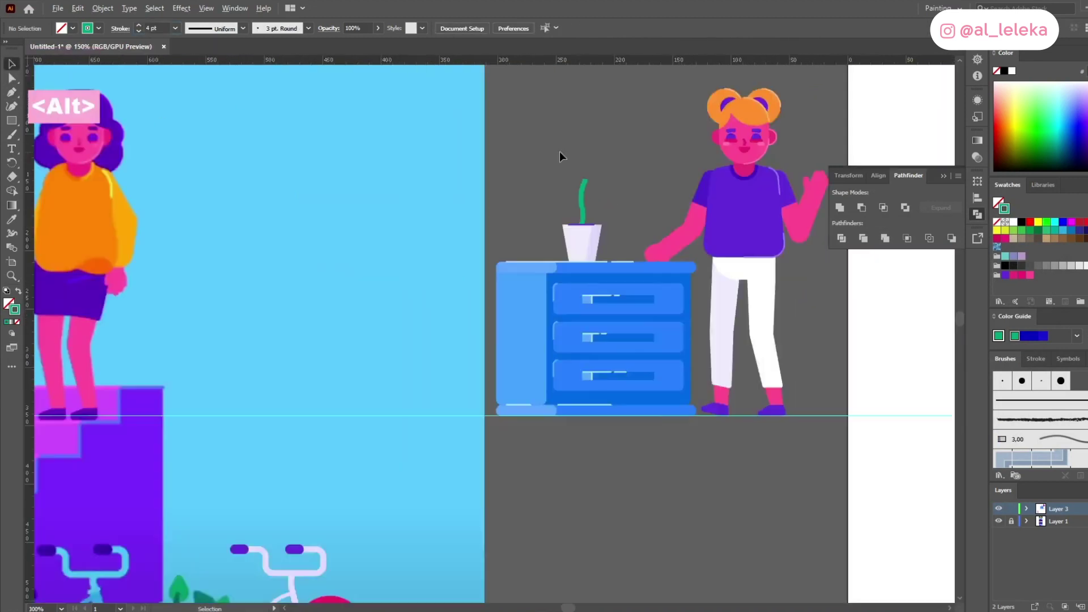
Step: Check the stem against the surrounding artwork and undo the rounding of its bends
drag(328, 229, 698, 75)
scroll(457, 463, up, 2)
scroll(458, 464, down, 1)
drag(793, 102, 467, 331)
scroll(523, 314, up, 6)
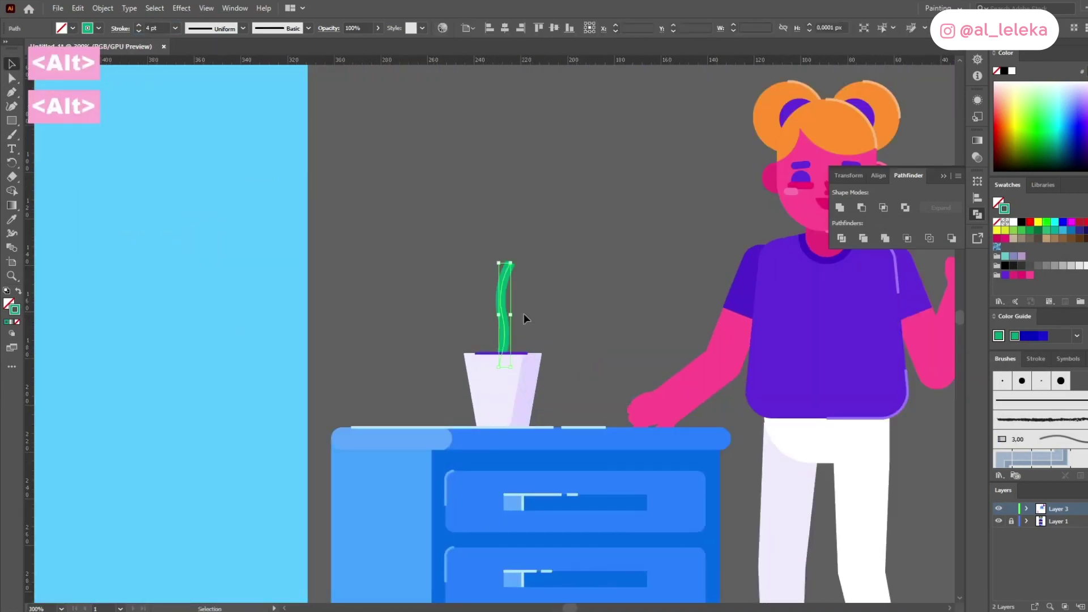
key(ctrl+z)
Step: Draw a straight vertical stem line about 44 px tall up from the pot and give it a lighter green stroke
key(p)
click(476, 398)
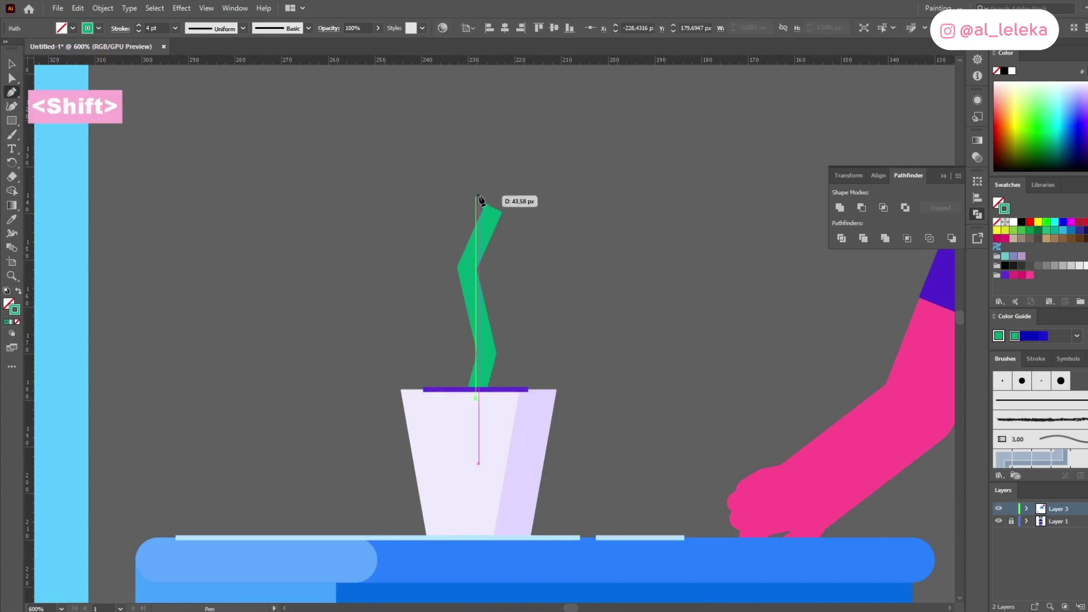
shift+click(476, 195)
key(Delete)
double_click(16, 310)
click(860, 285)
click(1031, 267)
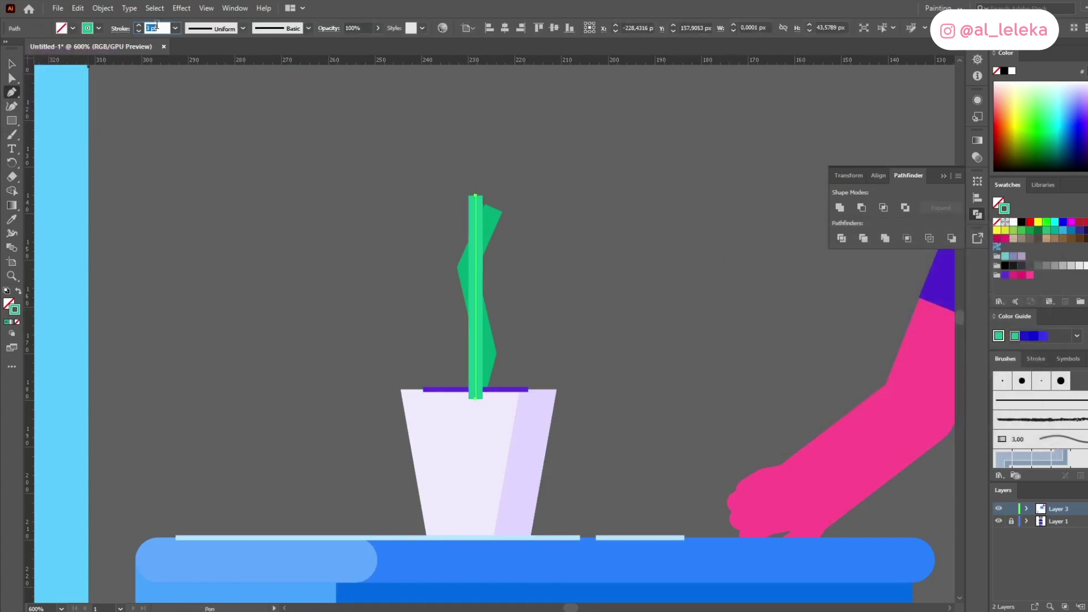
Step: Send both green stem lines behind the pot
scroll(498, 359, up, 2)
drag(524, 373, 372, 335)
key(ctrl+shift+[)
Step: Align the dark stem's anchor points into two vertical segments and round the bends between them
drag(443, 475, 469, 458)
mouse_move(476, 349)
mouse_down()
mouse_move(468, 315)
mouse_move(527, 377)
mouse_move(478, 337)
mouse_up()
click(878, 176)
drag(447, 252, 454, 296)
drag(499, 130, 445, 138)
shift+click(478, 336)
drag(471, 323, 495, 271)
scroll(505, 289, down, 2)
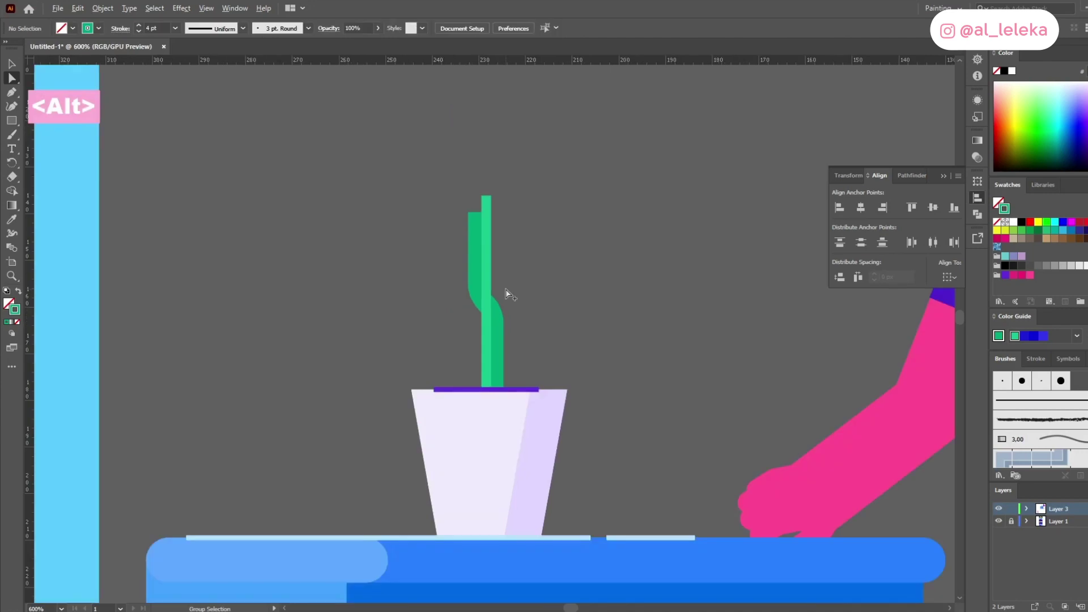
click(12, 120)
drag(242, 223, 314, 324)
key(ctrl+z)
Step: Draw a closed triangular half-leaf with a vertical straight edge in the empty area beside the plant
key(p)
click(303, 221)
click(266, 242)
click(303, 349)
click(303, 221)
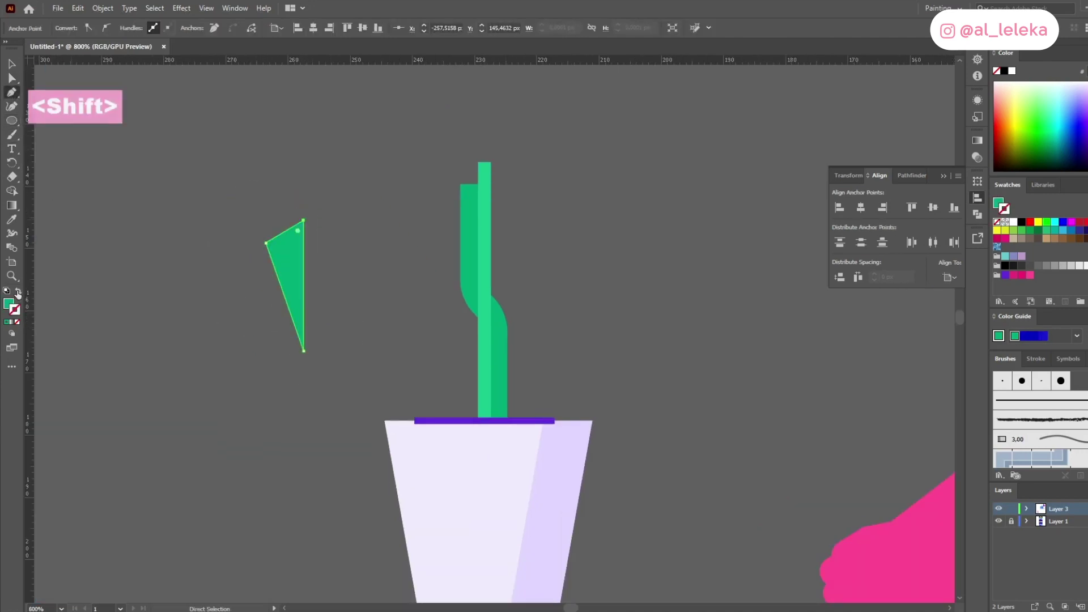
Step: Fill the half-leaf green, mirror a copy across its straight edge and unite both halves into one leaf
key(v)
right_click(290, 261)
click(481, 486)
drag(272, 267, 319, 274)
click(908, 175)
click(840, 208)
Step: Round the leaf's corners and place it rotated against the stem
key(a)
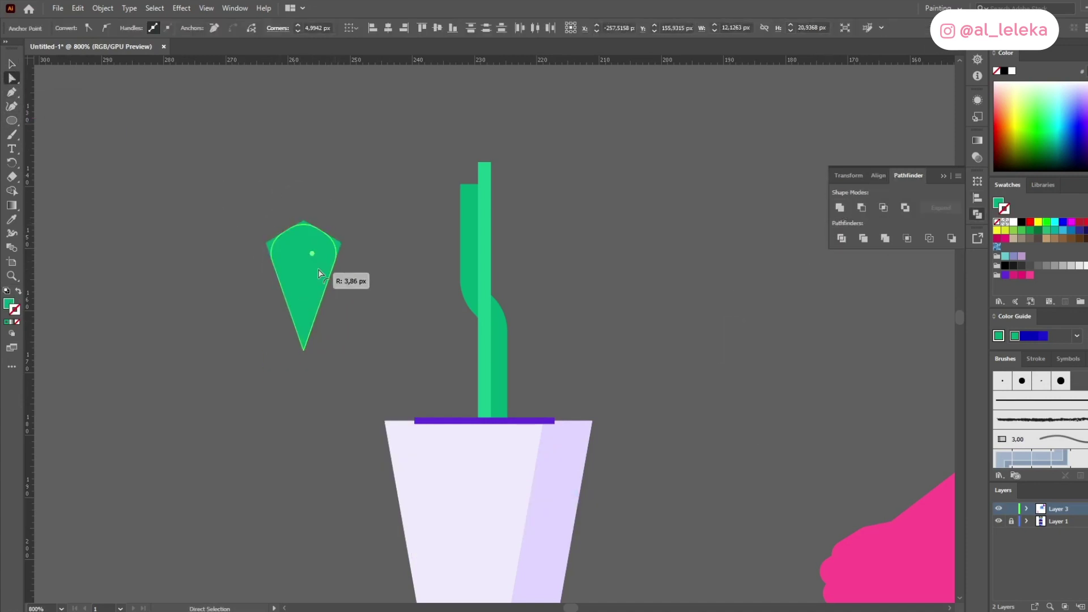
drag(310, 327, 309, 326)
key(v)
drag(308, 285, 451, 286)
drag(488, 266, 473, 212)
Step: Colour the leaf with the stem's light green and adjust its angle and position beside the stem
key(i)
click(485, 220)
drag(538, 253, 546, 202)
drag(547, 202, 512, 132)
drag(568, 119, 414, 175)
drag(494, 153, 434, 166)
click(554, 148)
Step: Examine the leaves of the reference plant on the window sill, and undo the leaf's placement, recolouring and rounding
scroll(567, 175, down, 7)
drag(400, 286, 482, 96)
drag(368, 355, 436, 264)
scroll(339, 340, up, 4)
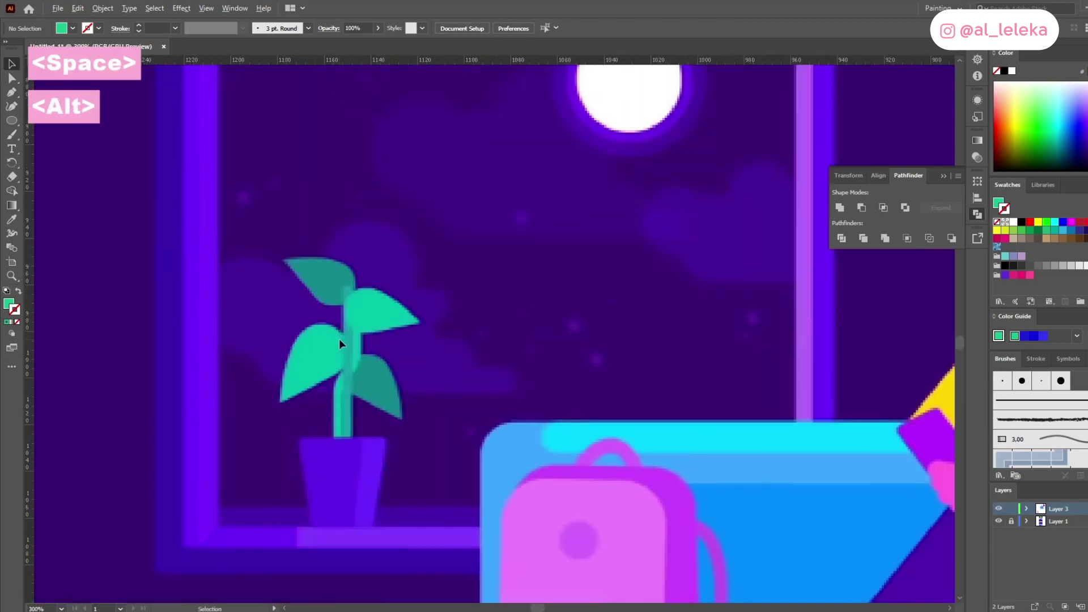
scroll(339, 340, down, 6)
scroll(423, 315, up, 6)
key(ctrl+z)
key(ctrl+z)
key(ctrl+z)
key(ctrl+z)
key(ctrl+z)
key(ctrl+z)
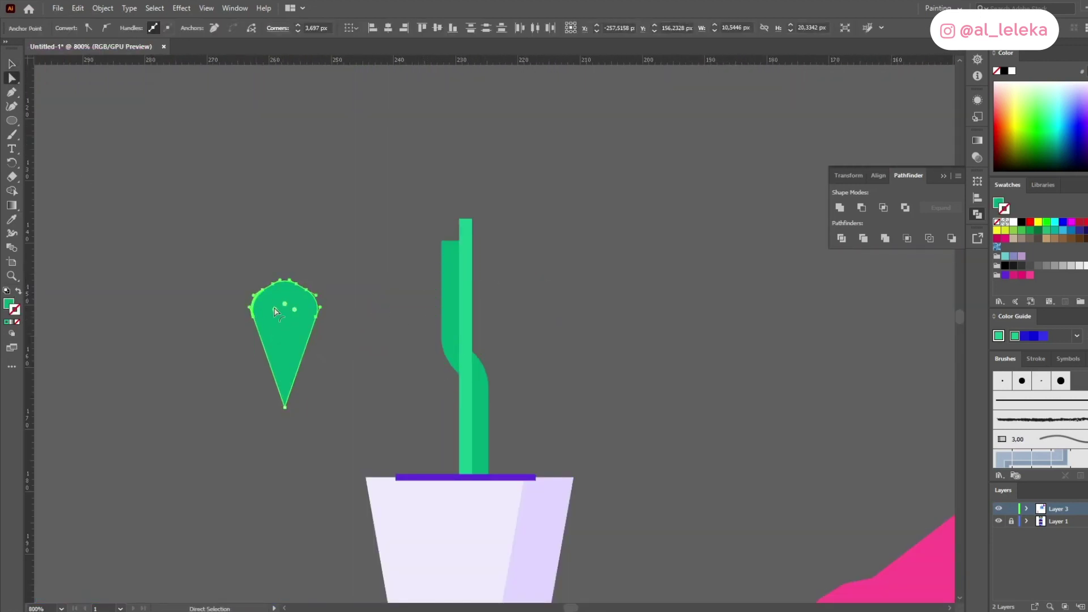
Step: Round the leaf's upper point, lower tip and side corners individually
drag(286, 281, 287, 285)
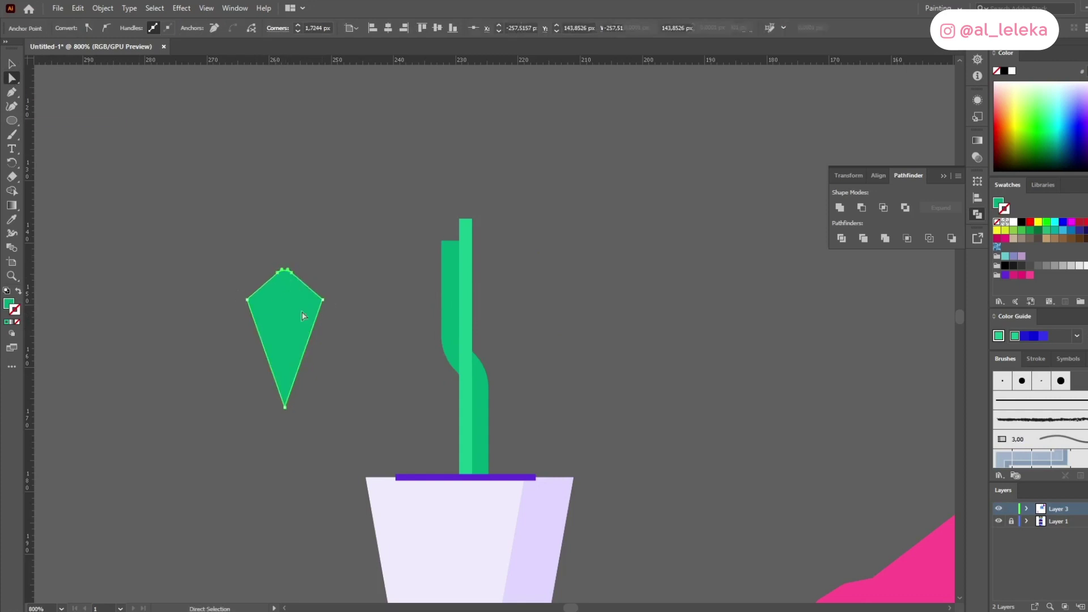
drag(284, 396, 287, 385)
click(54, 220)
drag(320, 266, 345, 287)
Step: Place the dark green leaf on the stem's left side, rotated so its tip points down and outward
drag(321, 304, 474, 335)
alt+drag(415, 340, 514, 303)
key(ctrl+z)
shift+drag(375, 416, 385, 394)
drag(409, 334, 416, 342)
alt+shift+drag(391, 402, 386, 415)
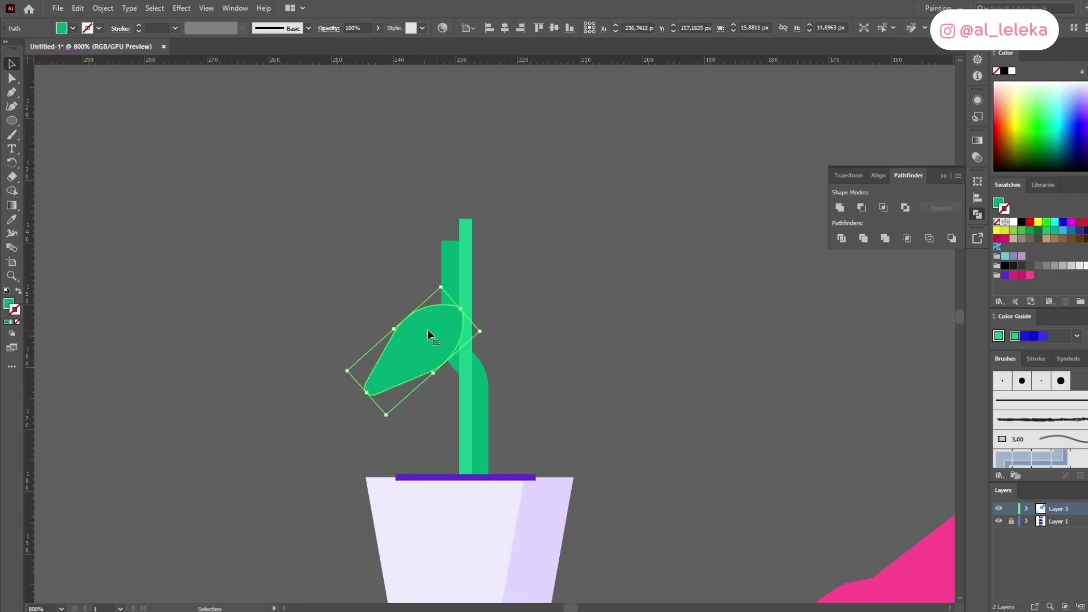
Step: Copy the leaf to the stem's right side, colour it the stem's light green, and rotate and shrink it
alt+drag(427, 329, 486, 276)
click(472, 307)
key(v)
drag(553, 340, 582, 295)
drag(426, 329, 423, 329)
drag(512, 274, 513, 285)
shift+drag(591, 294, 562, 294)
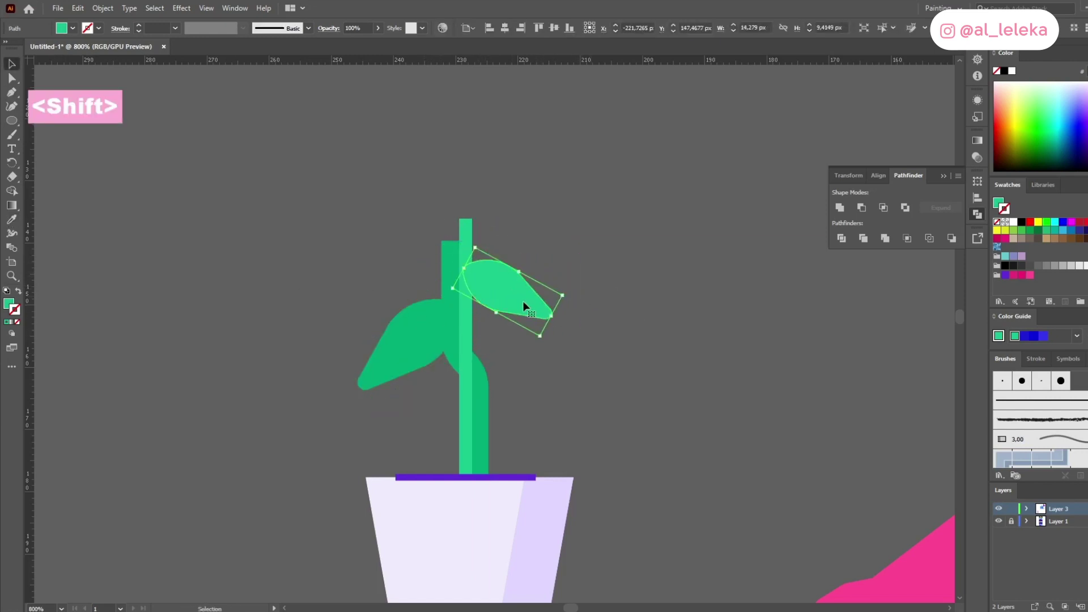
Step: Copy the dark green leaf to the stem's upper left, and rotate and resize it to point outward
alt+drag(407, 336, 395, 240)
drag(457, 210, 469, 245)
shift+drag(328, 235, 332, 238)
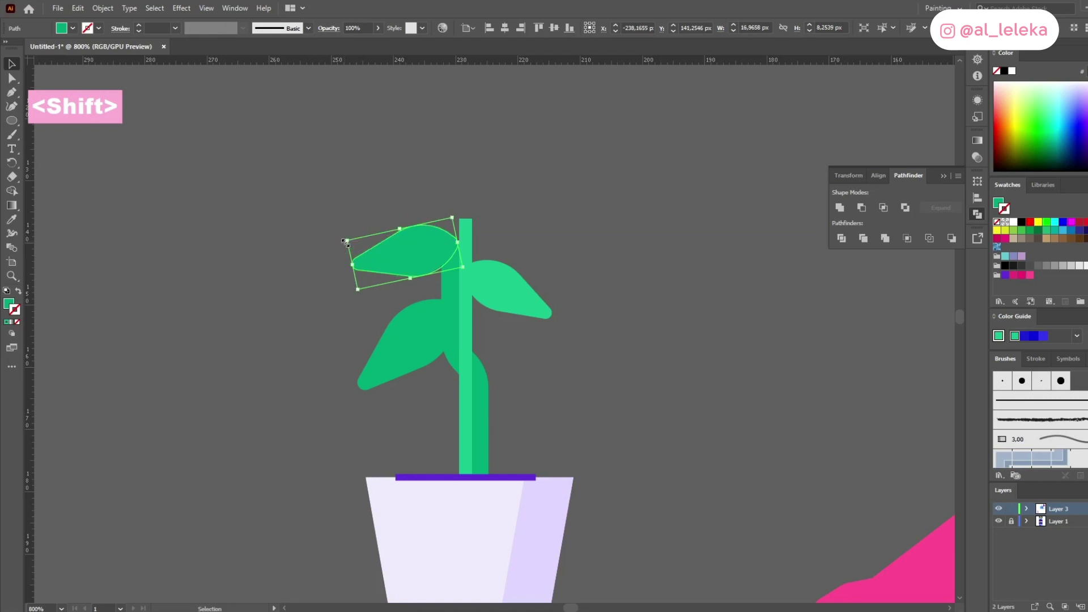
scroll(377, 239, up, 1)
drag(420, 244, 421, 229)
Step: Copy the light green leaf to the top of the stem with its tip pointing up and to the right
drag(522, 196, 531, 254)
drag(472, 250, 477, 233)
key(ctrl+shift+x)
alt+drag(592, 322, 585, 158)
drag(572, 217, 561, 168)
click(618, 219)
scroll(618, 219, down, 1)
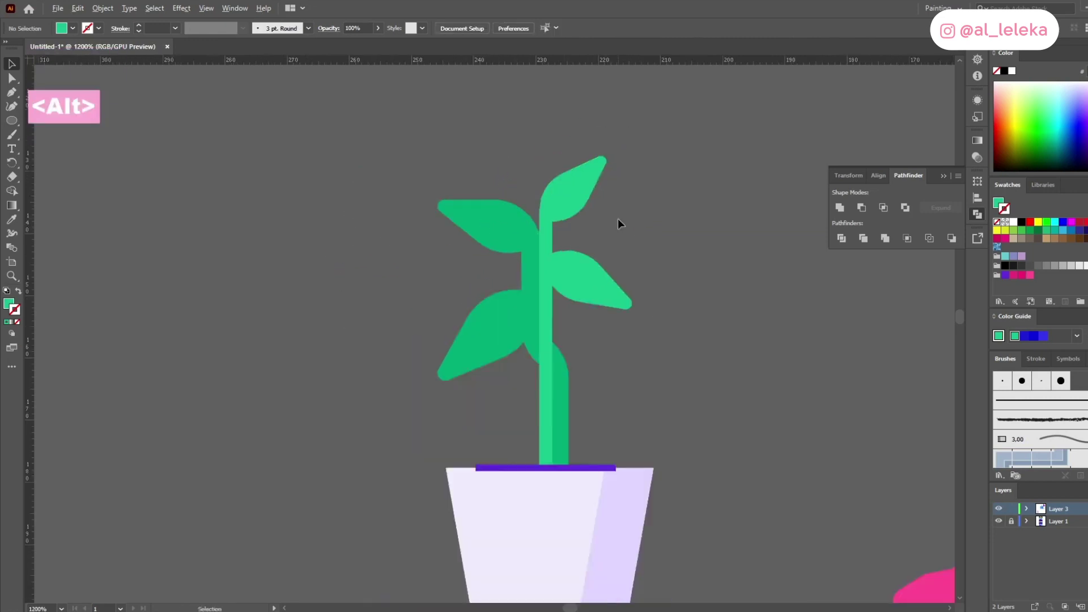
Step: Fine-tune the size and placement of the plant's leaves around the stem
click(580, 187)
scroll(504, 191, up, 2)
click(343, 232)
scroll(342, 231, down, 1)
drag(263, 177, 317, 238)
scroll(559, 195, down, 3)
scroll(575, 165, up, 2)
click(574, 165)
key(ctrl+g)
shift+click(567, 215)
click(590, 351)
drag(602, 297, 594, 306)
drag(559, 329, 567, 385)
shift+click(551, 275)
scroll(567, 351, up, 2)
Step: Delete the horizontal guide running below the cabinet and the character's feet
click(688, 318)
scroll(688, 315, down, 3)
drag(715, 233, 379, 211)
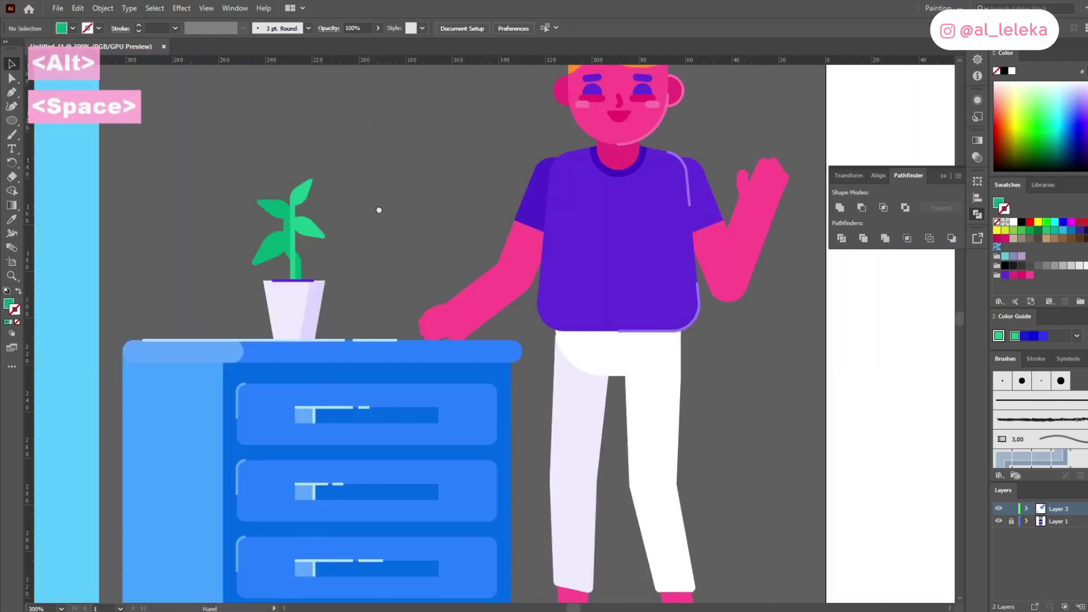
scroll(442, 292, down, 1)
scroll(403, 297, up, 1)
scroll(403, 297, down, 1)
drag(405, 289, 403, 306)
click(683, 539)
key(Delete)
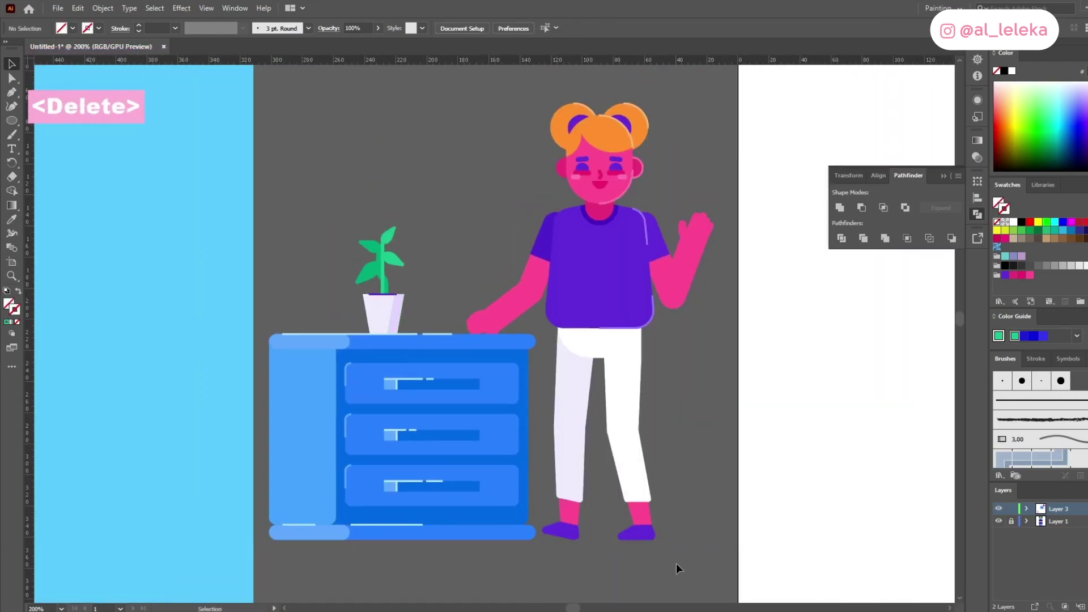
Step: Draw a horizontal ground line about 260 px long beneath the cabinet and the character's feet
scroll(458, 425, down, 3)
scroll(425, 430, up, 1)
drag(435, 259, 672, 163)
mouse_move(583, 291)
mouse_down()
mouse_move(639, 198)
mouse_move(560, 190)
mouse_up()
scroll(762, 213, up, 2)
key(p)
click(418, 359)
shift+click(822, 371)
key(Delete)
Step: Give the ground line the cabinet highlight's pale blue stroke and break it with a small gap near its right end
key(i)
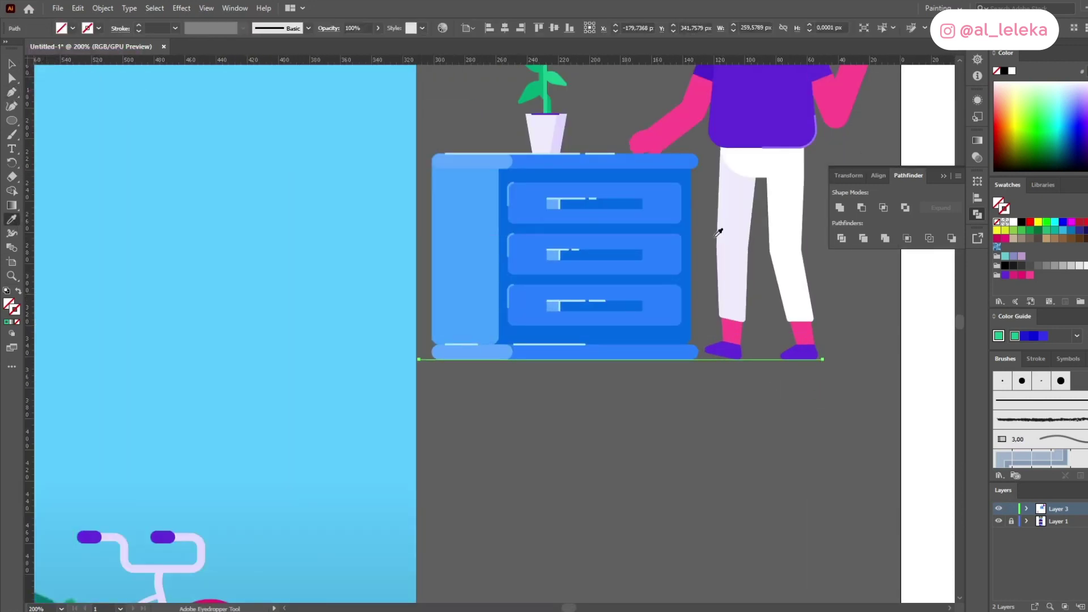
drag(413, 360, 407, 361)
drag(415, 360, 337, 318)
drag(751, 338, 424, 345)
Step: Place a rectangle about 88 px wide and 145 px high behind the character, filled light blue without a stroke
key(space)
drag(337, 335, 721, 397)
ctrl+alt+click(825, 450)
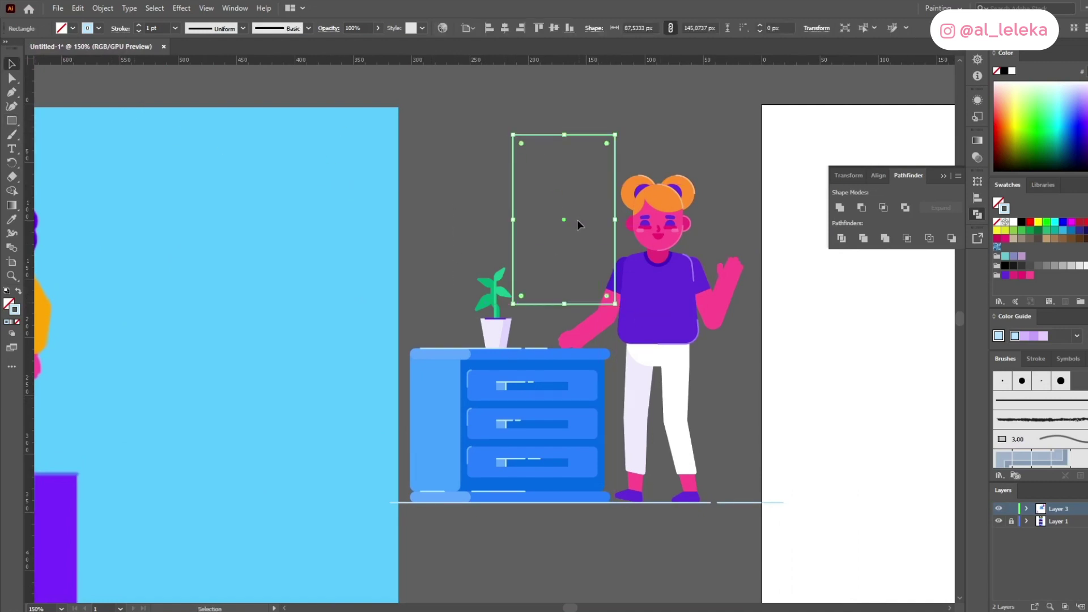
drag(577, 220, 594, 216)
key(ctrl+shift+x)
key(ctrl+a)
Step: Cover the light blue rectangle with a narrower dark blue front, leaving a light strip along its right edge
drag(632, 170, 630, 163)
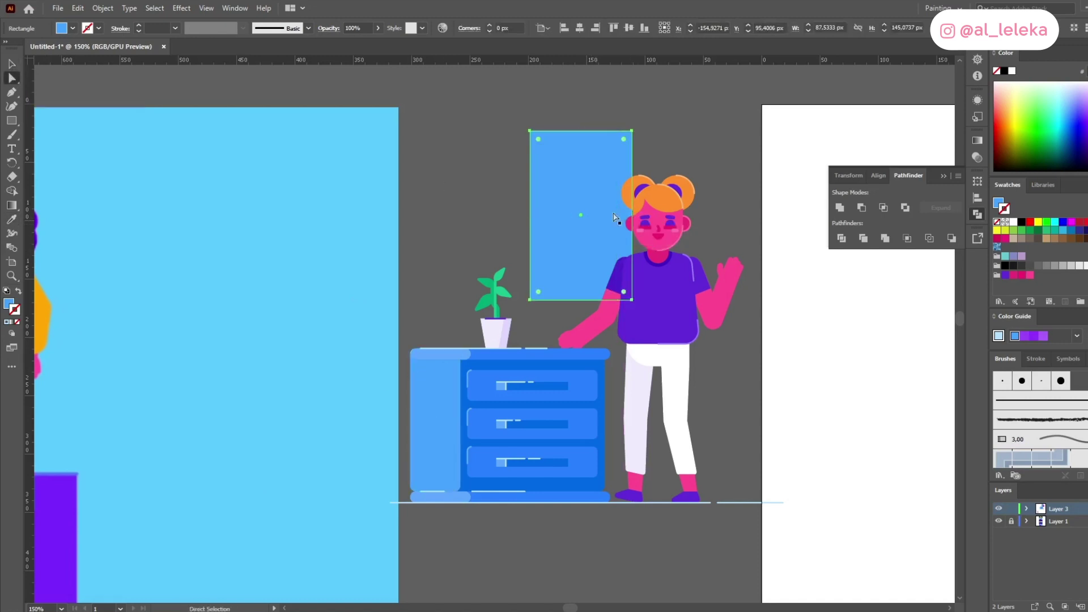
click(607, 398)
scroll(549, 185, down, 1)
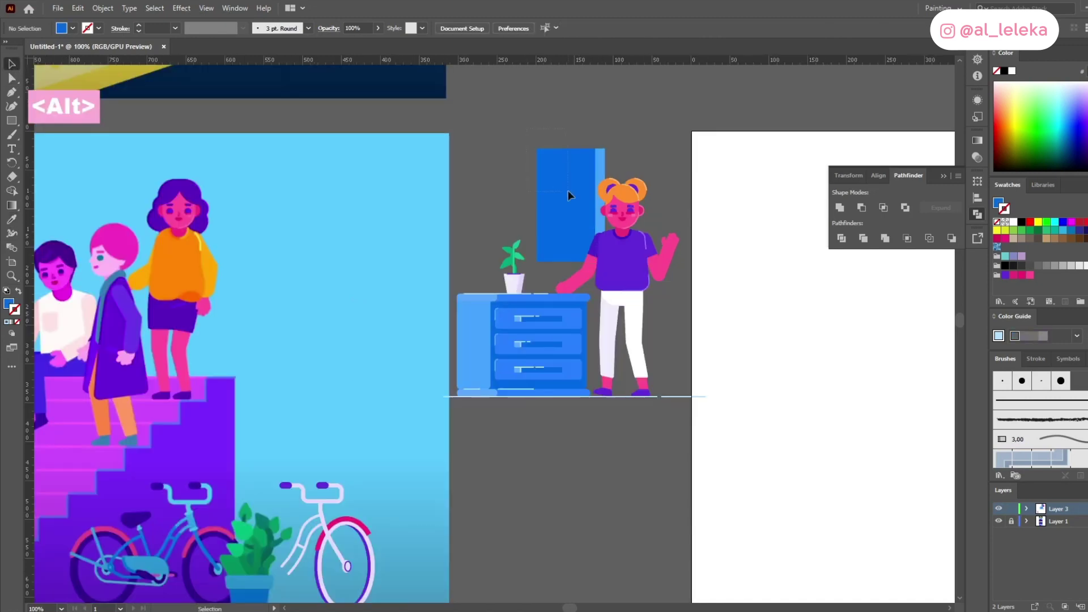
Step: Offset the light blue panel rectangle's path outward into a larger frame rectangle about 103 px wide and 153 px high
scroll(497, 177, down, 1)
drag(166, 364, 202, 357)
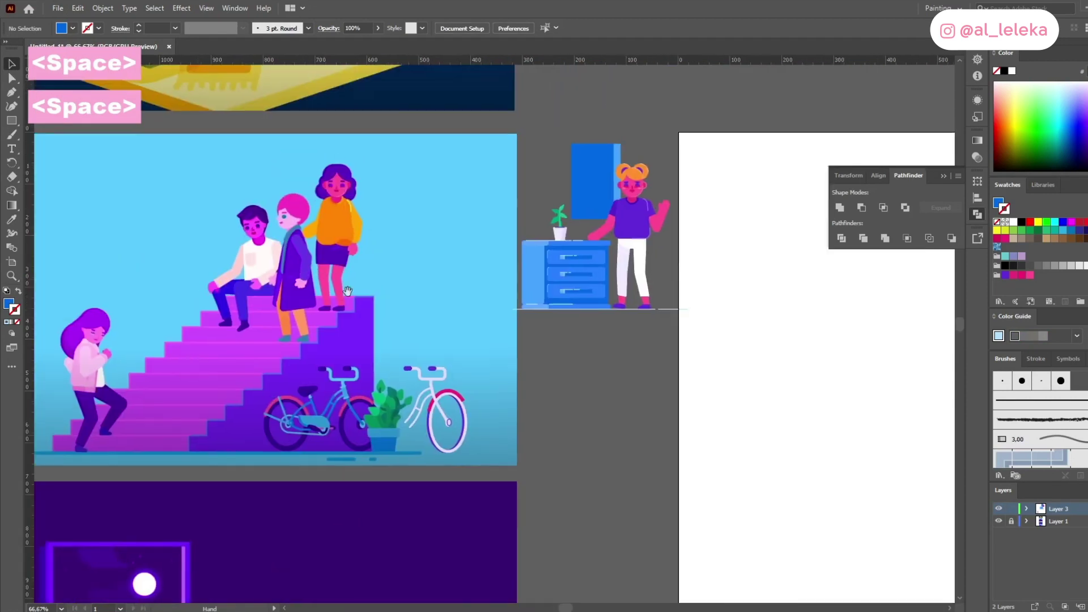
scroll(576, 177, up, 3)
click(103, 8)
click(291, 333)
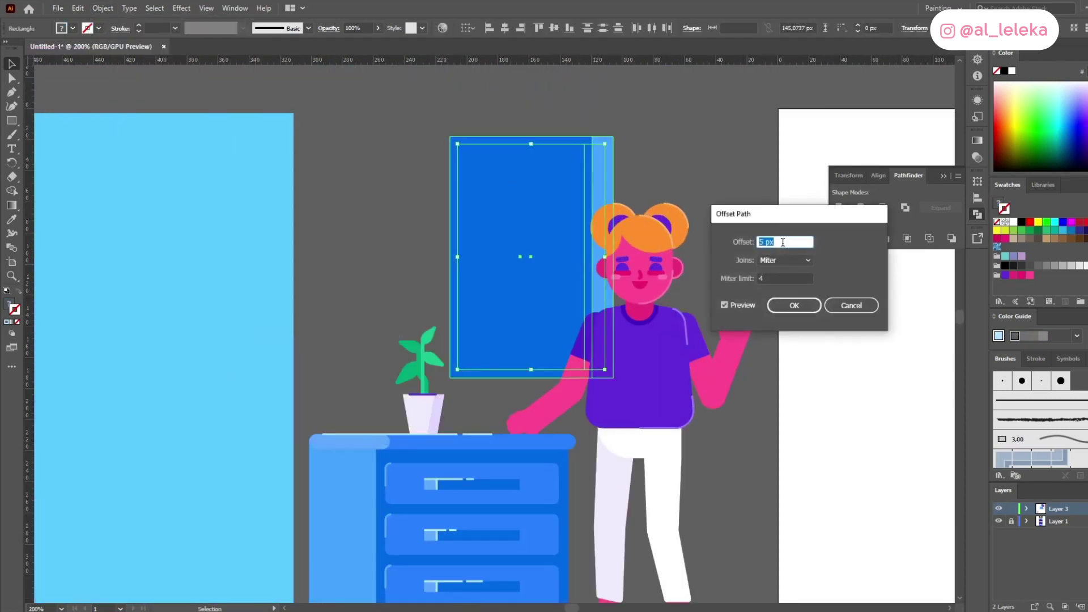
scroll(605, 143, up, 1)
Step: Send the larger frame rectangle behind the blue panel and fill it with #5fb7ff
key(ctrl+shift+x)
key(Delete)
key(ctrl+z)
drag(605, 137, 730, 183)
key(ctrl+z)
key(ctrl+x)
click(563, 161)
click(569, 156)
key(Delete)
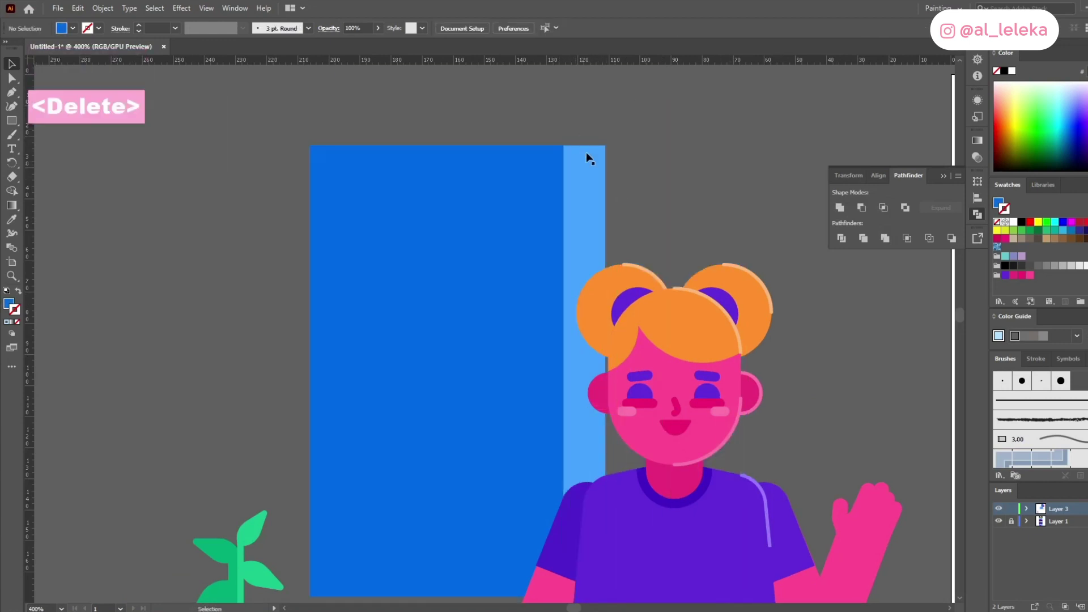
key(ctrl+f)
key(ctrl+shift+bracketleft)
double_click(9, 304)
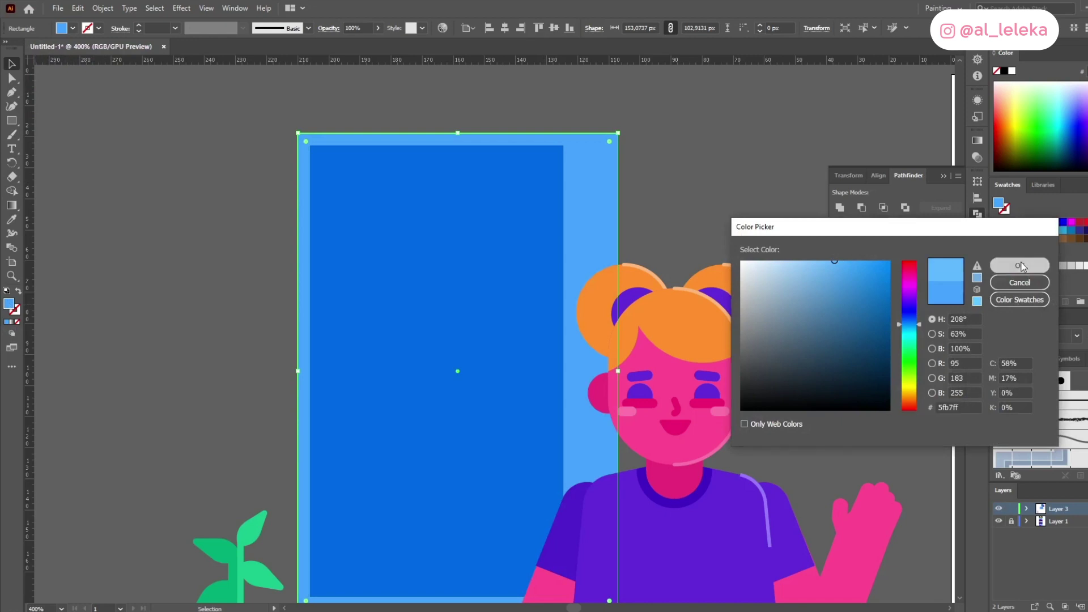
click(1020, 265)
click(656, 161)
Step: Draw a narrow strip with mitred ends over the full height of the window frame's right side
scroll(656, 160, down, 1)
click(631, 146)
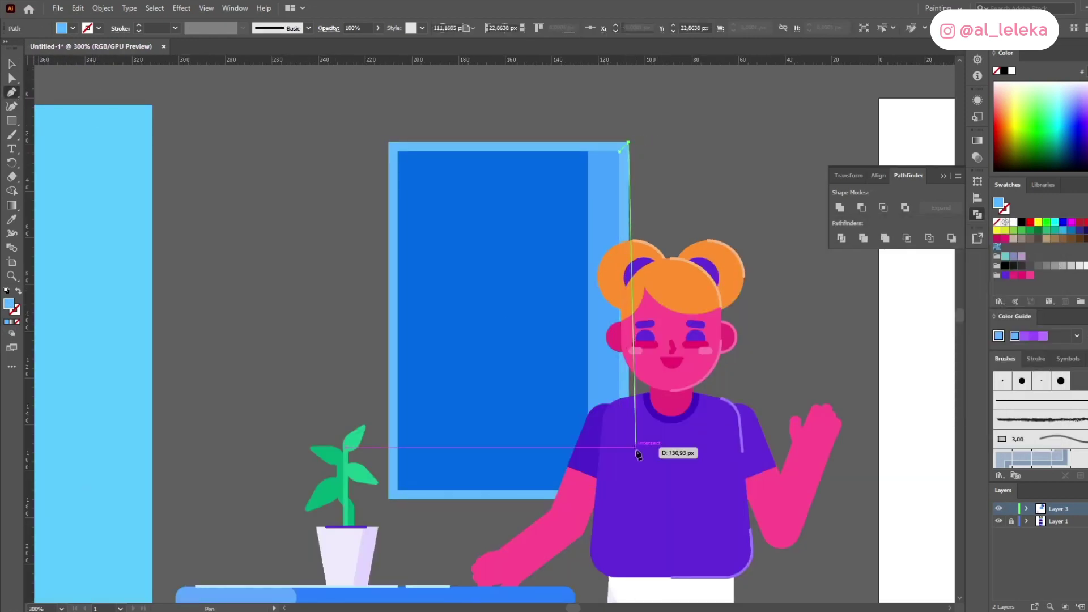
scroll(638, 451, up, 2)
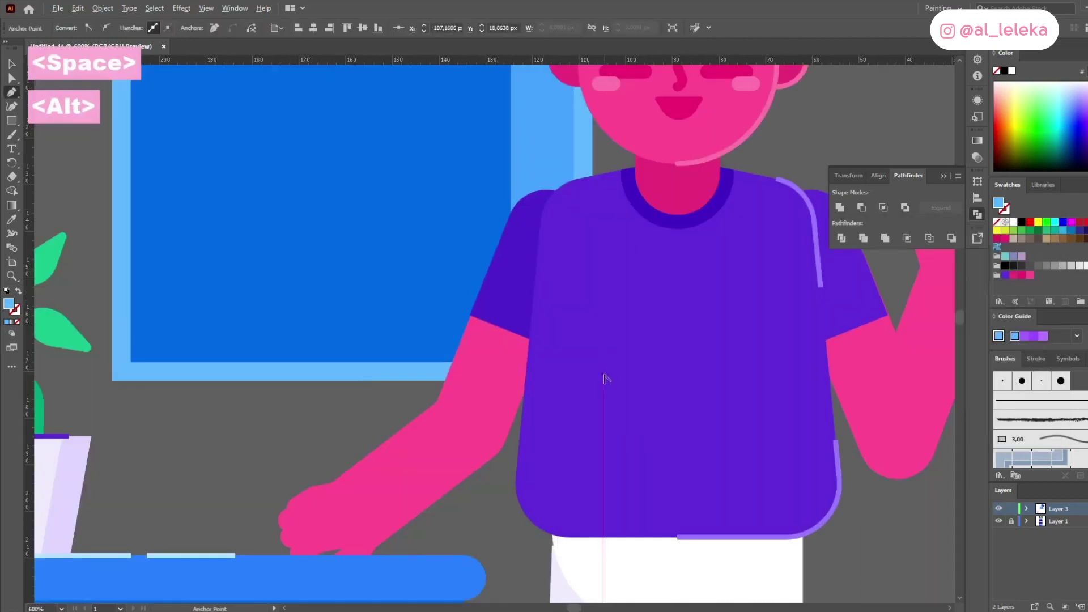
click(573, 371)
drag(588, 91, 617, 279)
drag(607, 136, 626, 463)
click(622, 201)
click(641, 182)
scroll(641, 182, down, 2)
drag(640, 182, 616, 107)
Step: Give the frame's right strip a lighter blue fill and arrange it behind the character
double_click(8, 304)
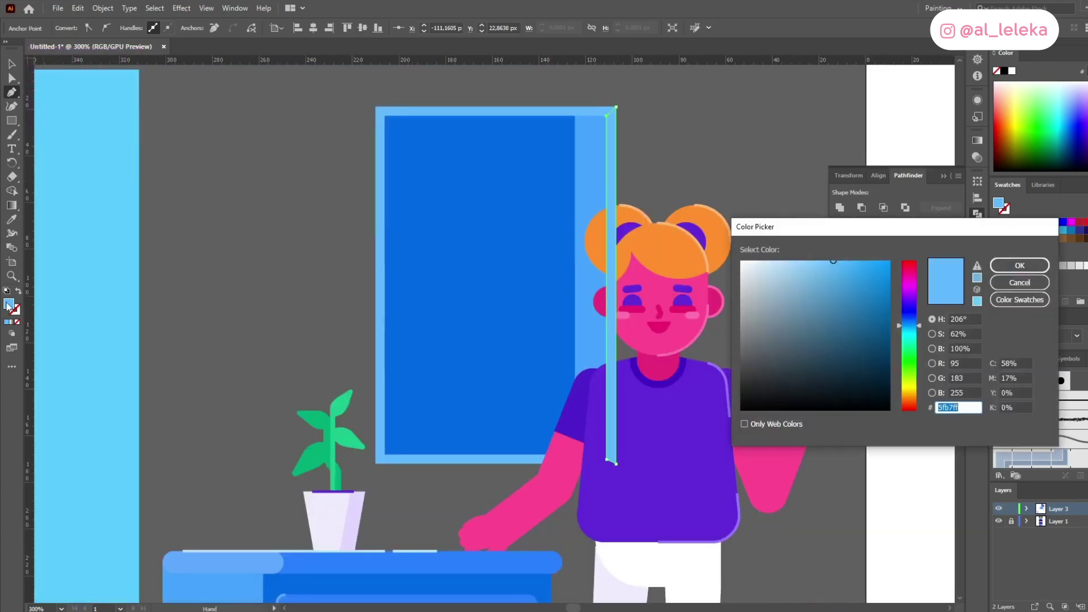
click(1019, 265)
click(12, 64)
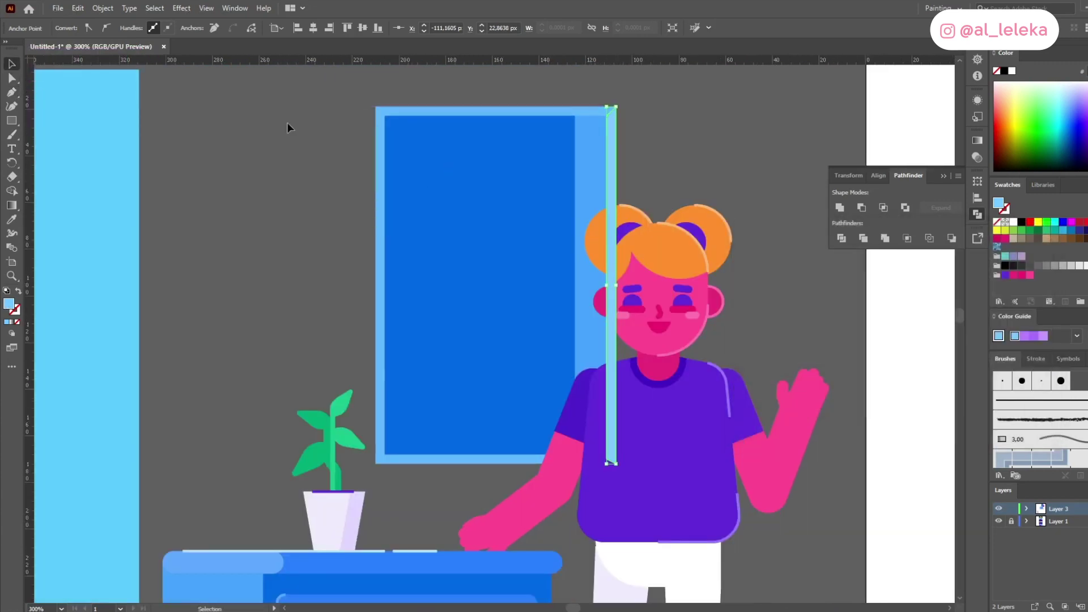
drag(289, 126, 696, 131)
key(ctrl+shift+[)
click(695, 131)
Step: Place a copy of the frame rectangle slightly down and left behind the window, filled with the panel's dark blue
drag(579, 154, 477, 215)
scroll(477, 215, down, 1)
scroll(341, 359, up, 2)
drag(348, 414, 331, 431)
click(11, 220)
click(413, 311)
key(ctrl+shift+[)
scroll(413, 310, down, 2)
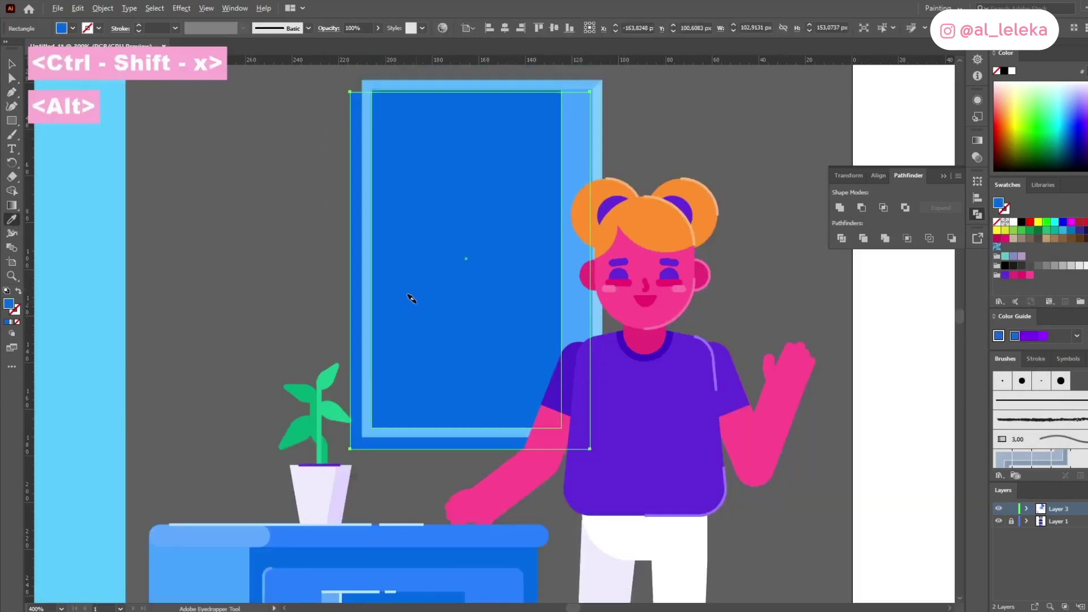
Step: Darken the blue fill of the shadow rectangle behind the window frame
double_click(8, 304)
click(855, 301)
click(1020, 266)
key(v)
click(461, 137)
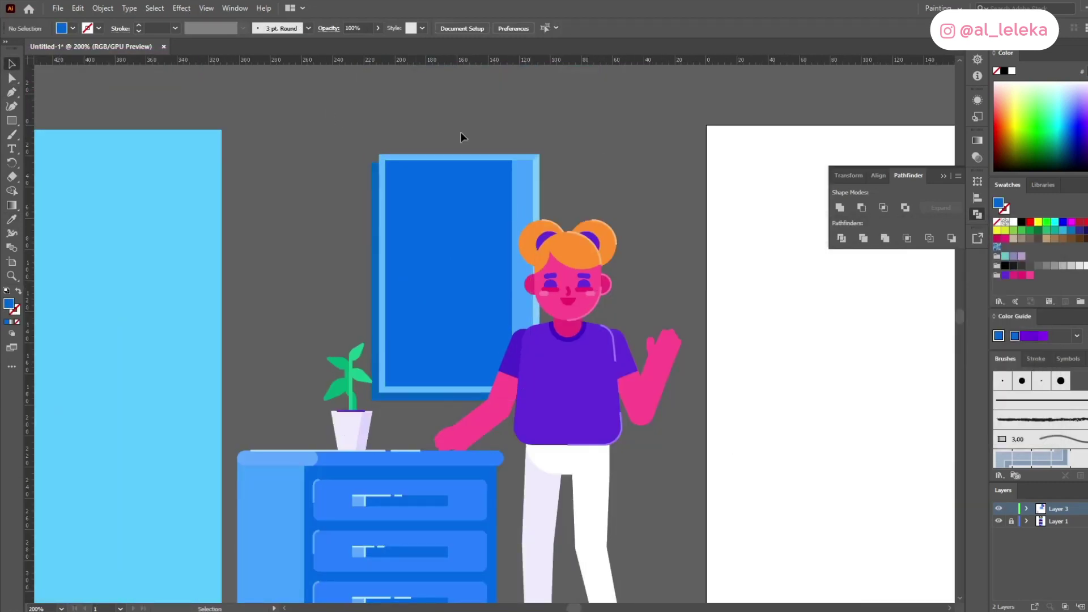
Step: Draw a blind slat about 131 px wide and 8 px high across the upper window, filled with the trousers' pale lavender
drag(498, 145, 558, 143)
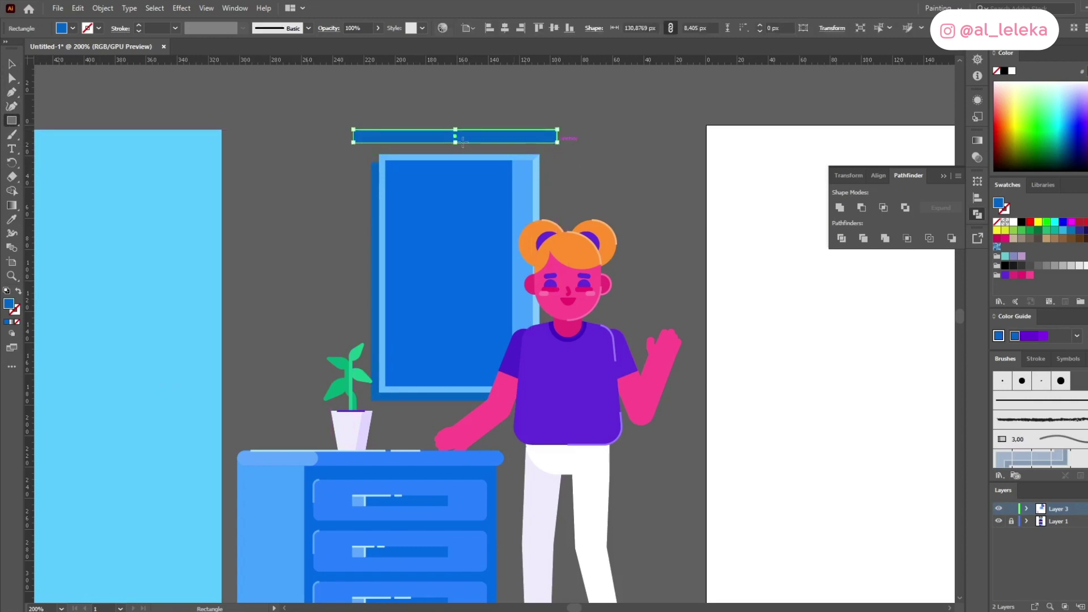
click(540, 492)
key(v)
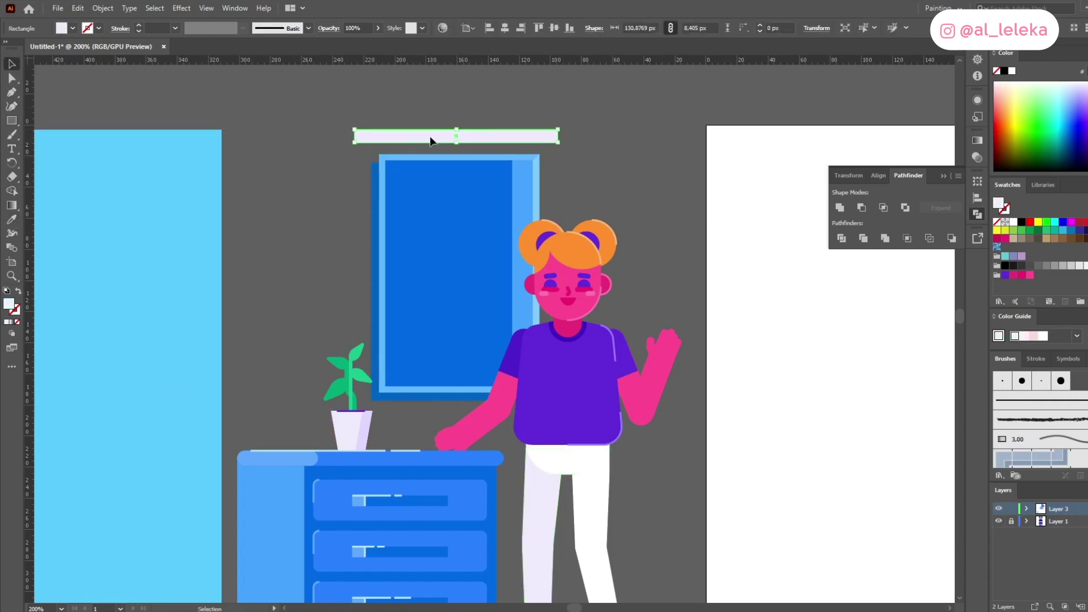
drag(430, 140, 444, 177)
Step: Thin the slat to about 6 px high and shape both of its ends into rounded tips
scroll(447, 180, up, 1)
click(11, 82)
scroll(305, 197, up, 2)
scroll(311, 197, down, 2)
click(305, 187)
shift+click(611, 187)
drag(611, 187, 620, 191)
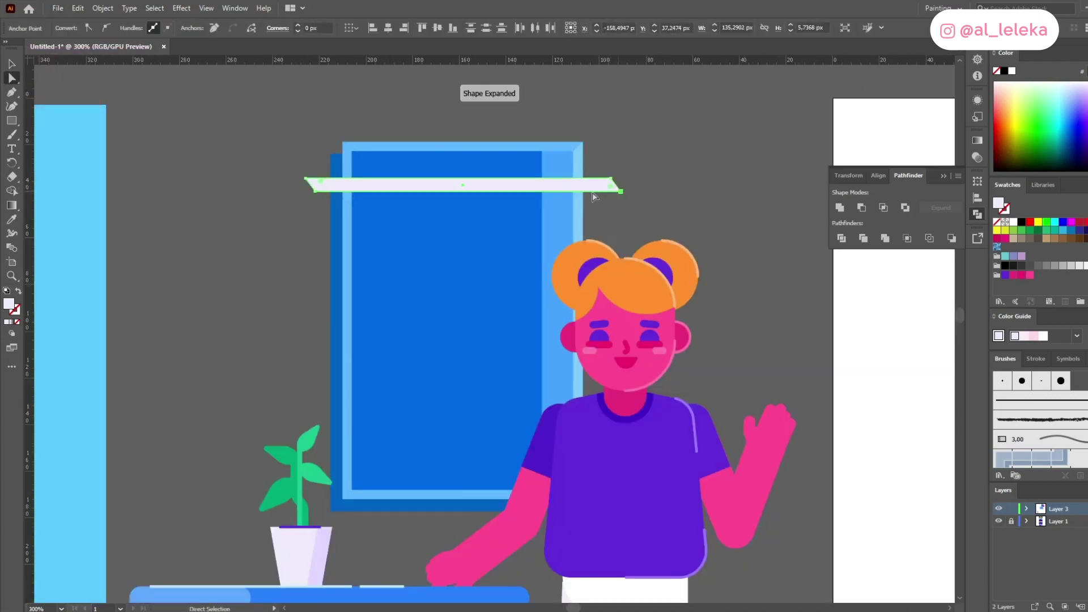
key(v)
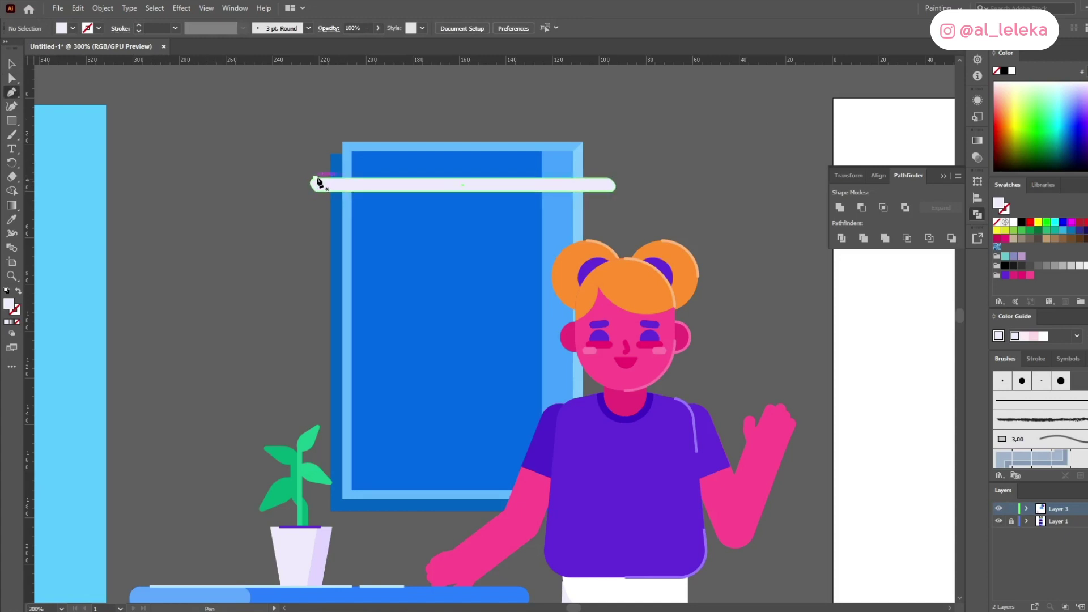
Step: Cut a right-hand slat section with a diagonal left edge from a copy, fill it purple and group it with the slat
shift+click(643, 196)
click(608, 153)
click(387, 174)
key(v)
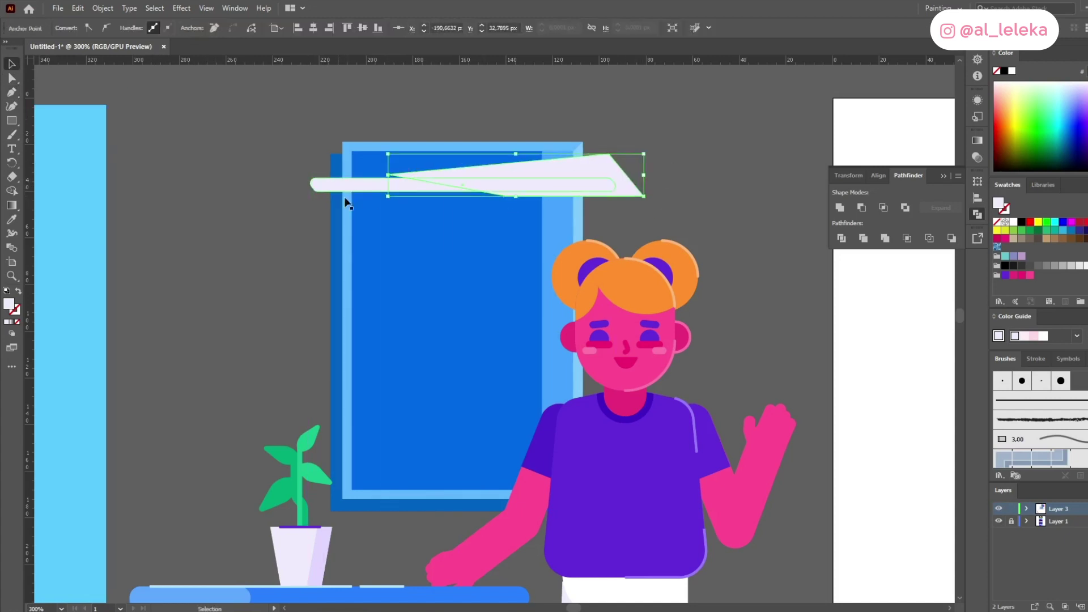
click(322, 186)
key(ctrl+c)
key(ctrl+f)
shift+click(594, 168)
click(880, 206)
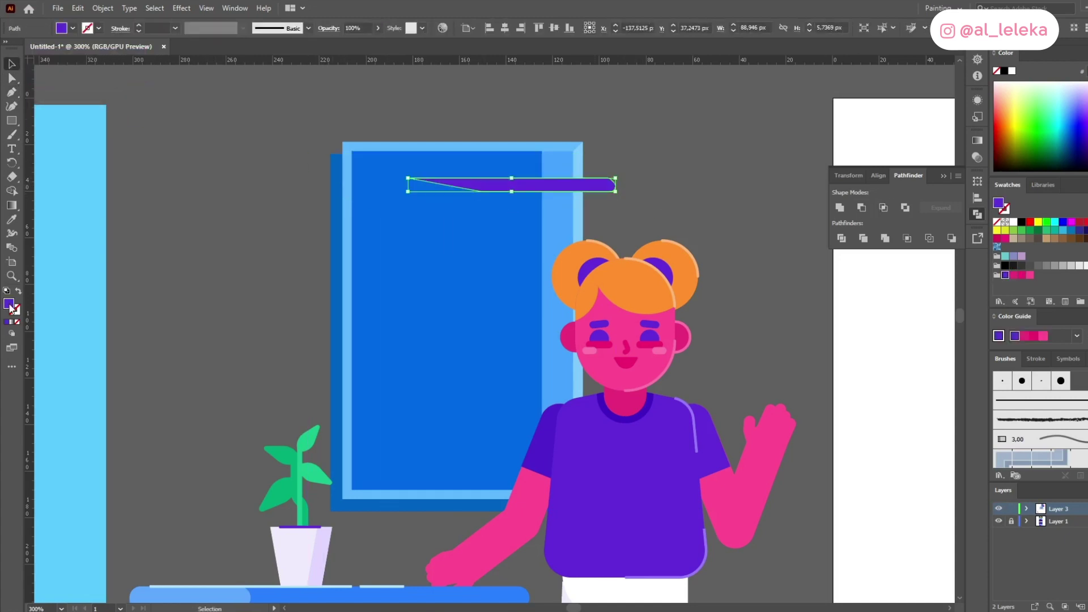
key(ctrl+a)
key(ctrl+g)
drag(478, 189, 478, 199)
key(ctrl+d)
key(ctrl+d)
key(ctrl+d)
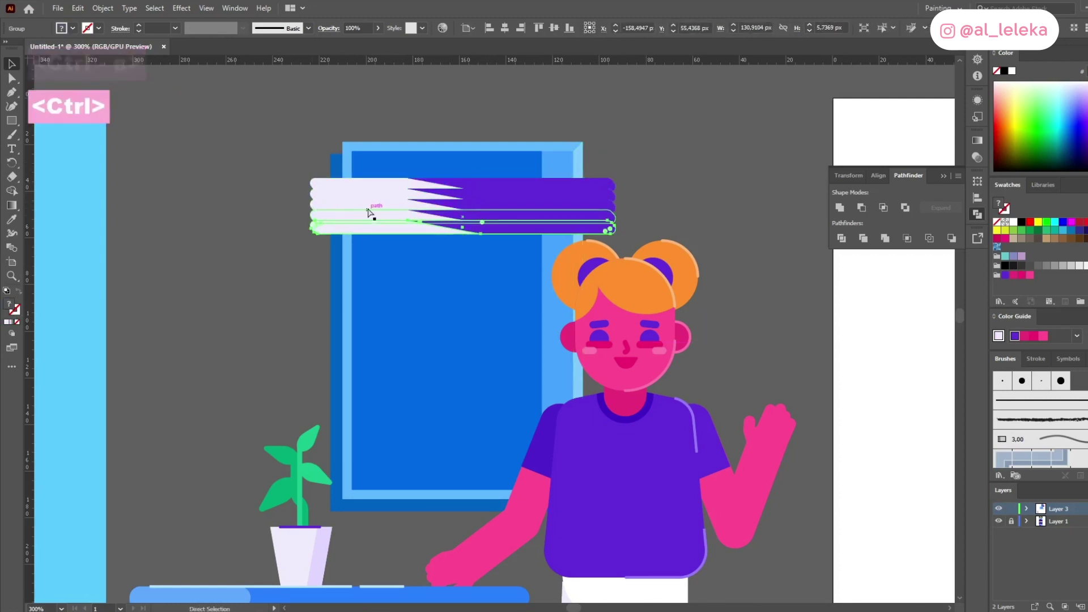
key(ctrl+z)
key(ctrl+z)
key(ctrl+z)
key(ctrl+z)
Step: Duplicate the slat group downward five times at even, gapped spacing
drag(354, 190, 348, 215)
key(ctrl+d)
key(ctrl+d)
key(ctrl+d)
key(ctrl+d)
Step: Raise all six slats together so the top one sits just above the window frame
drag(321, 326, 321, 326)
drag(321, 304, 322, 260)
scroll(332, 173, up, 1)
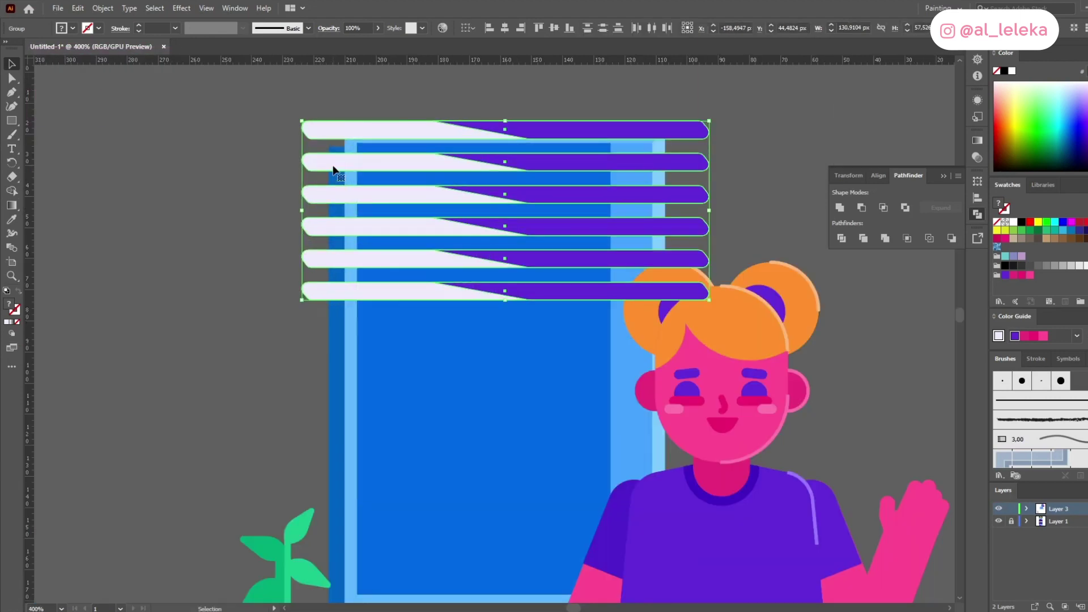
drag(334, 169, 334, 154)
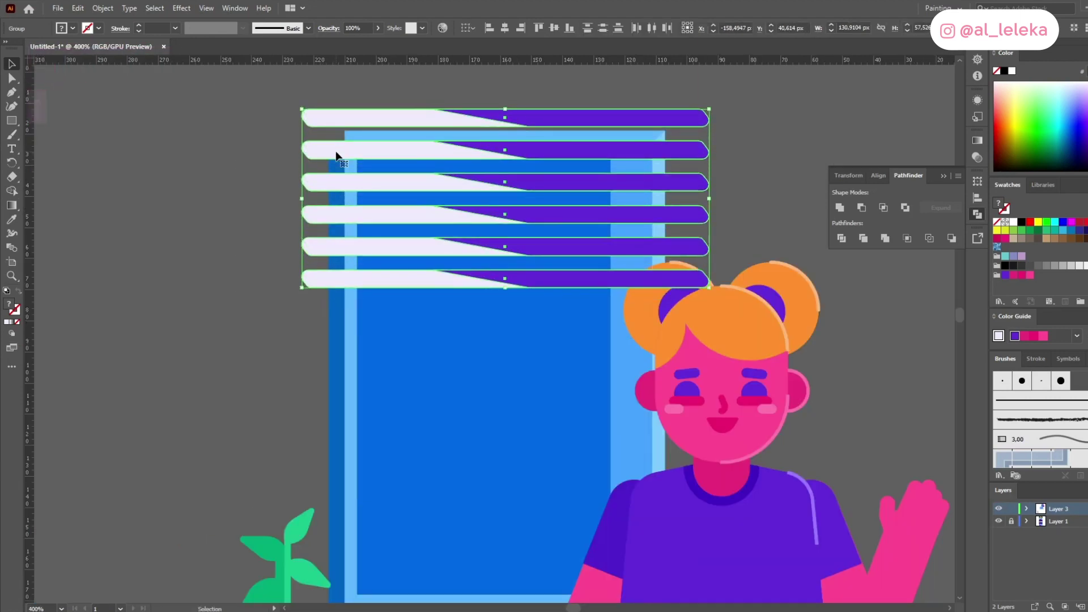
click(194, 180)
Step: Draw a vertical cord line about 84 px long down the blinds' left side with a pale lavender stroke
scroll(193, 176, down, 2)
drag(193, 177, 274, 164)
scroll(273, 165, up, 1)
key(p)
click(373, 118)
shift+click(363, 311)
key(i)
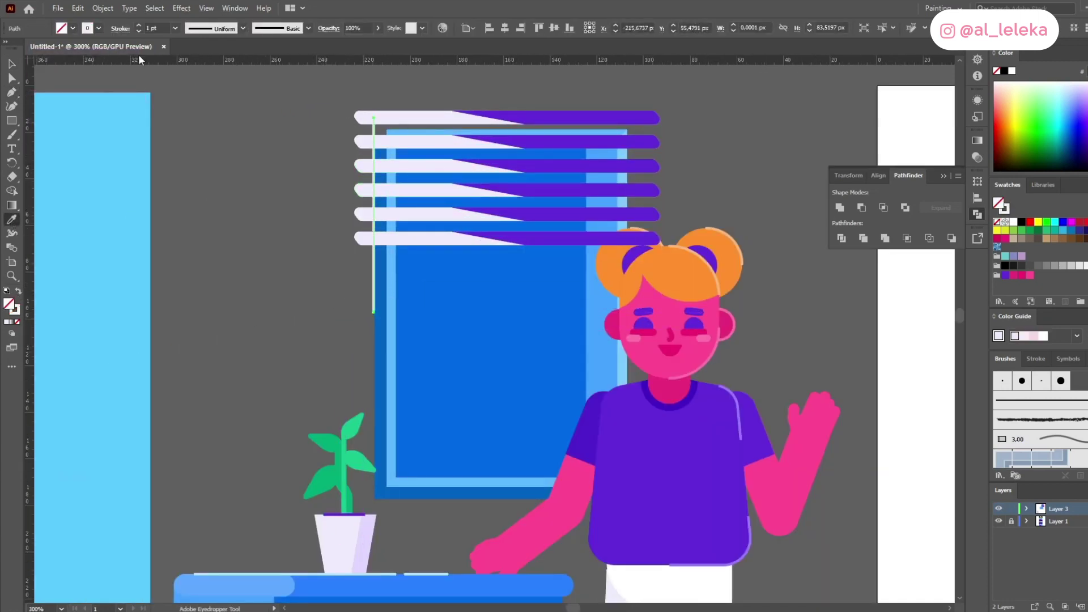
Step: Add a short, thicker handle with rounded ends at the bottom of the blind cord
key(ctrl+f)
drag(373, 118, 369, 292)
scroll(156, 33, up, 1)
click(120, 29)
click(60, 58)
click(60, 73)
click(20, 383)
Step: Recolour the purple sections of all six slats with the plant pot's lilac shade
key(a)
click(521, 241)
shift+click(544, 220)
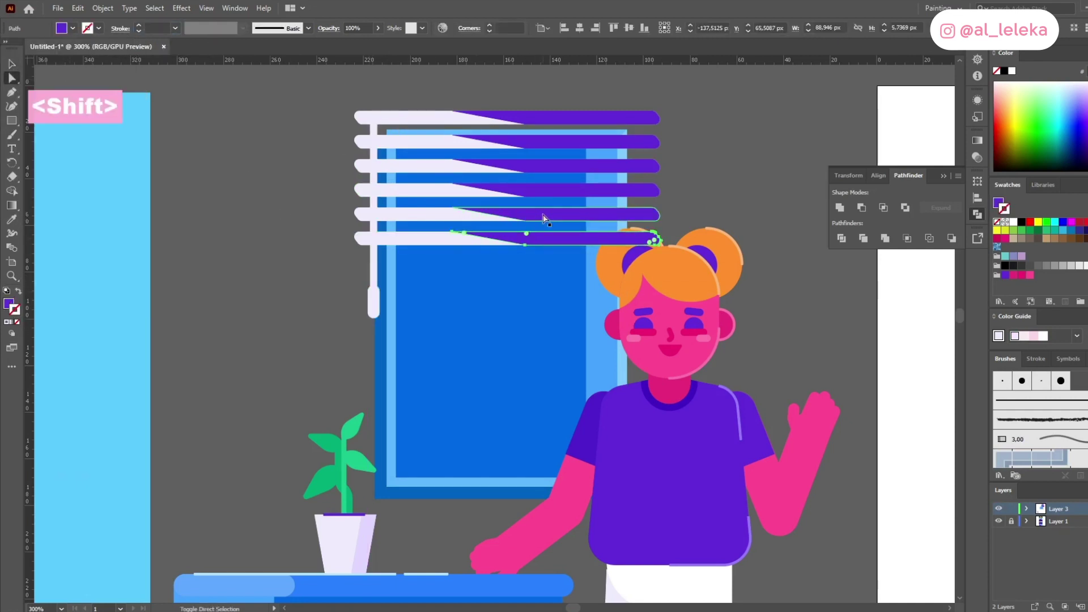
click(12, 219)
click(365, 539)
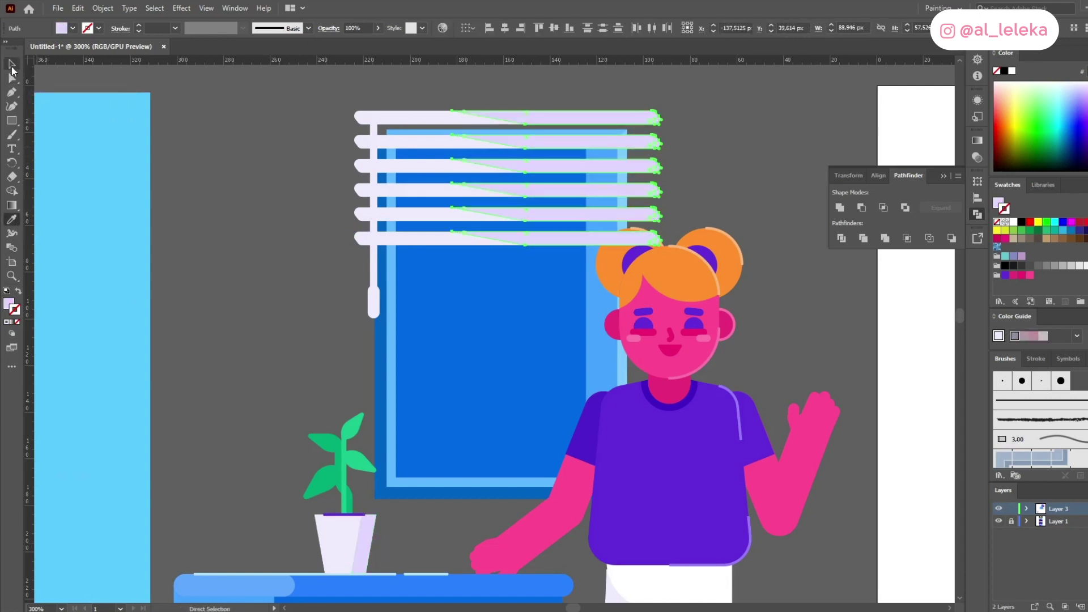
click(12, 65)
click(235, 254)
Step: Draw a lilac headrail about 116 px wide and 11 px high above the top slat and round its upper corners
click(12, 120)
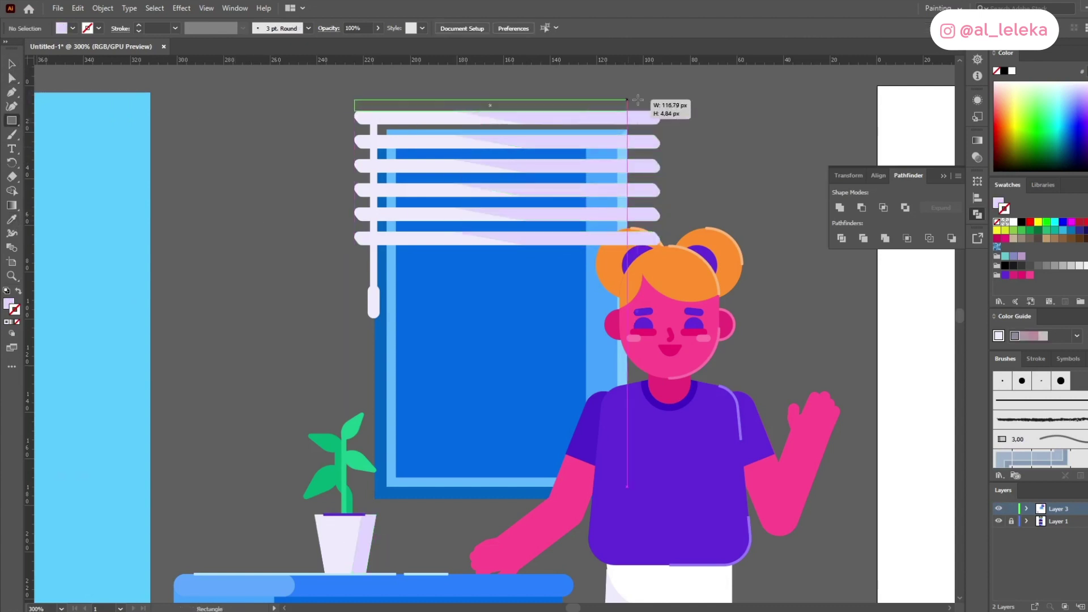
drag(638, 99, 657, 85)
scroll(456, 103, up, 1)
drag(321, 101, 333, 101)
drag(681, 98, 704, 98)
key(space)
click(14, 85)
drag(332, 107, 696, 147)
scroll(393, 141, up, 2)
Step: Place a paler lavender copy behind the headrail, shifted slightly left to form a light edge
drag(384, 147, 365, 148)
click(11, 220)
click(312, 207)
key(ctrl+shift+bracketleft)
scroll(295, 199, down, 5)
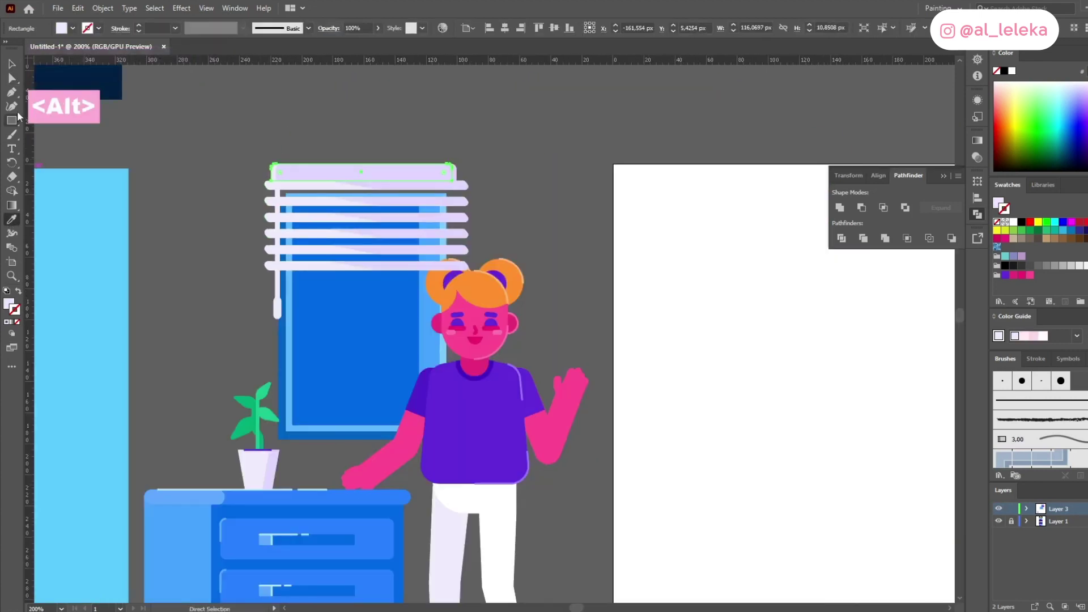
Step: Arrange the lowest slats of the blinds behind the character's hair
drag(350, 319, 446, 292)
click(574, 288)
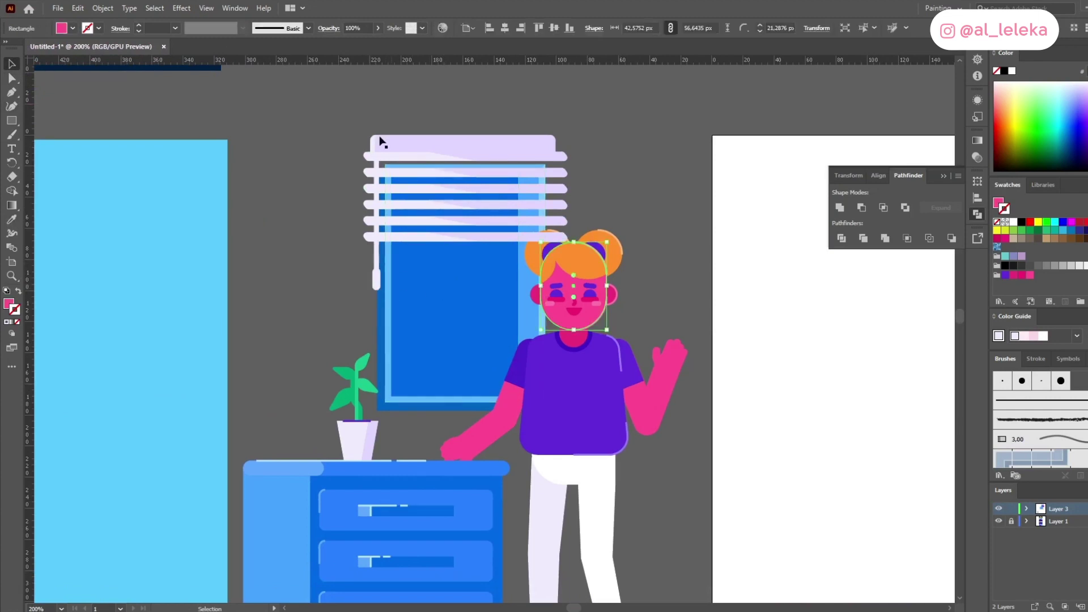
click(569, 240)
key(ctrl+shift+g)
click(587, 212)
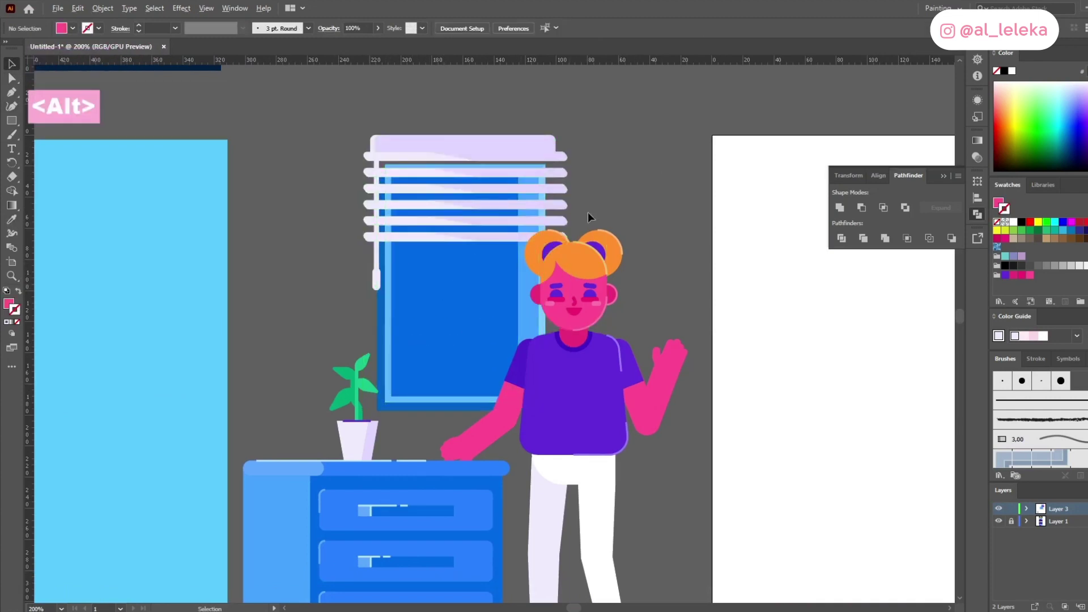
Step: Draw a white book shape about 40 px wide and 10 px high left of the pot, with a fully rounded right end
scroll(587, 212, down, 1)
drag(587, 212, 644, 212)
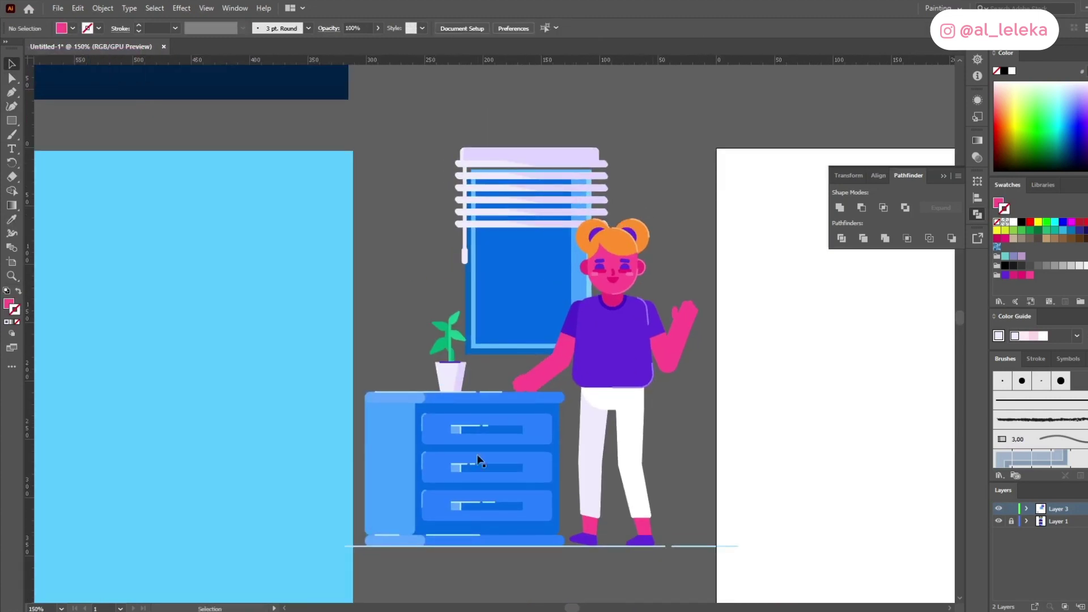
scroll(384, 385, up, 3)
mouse_move(377, 373)
mouse_down()
mouse_move(502, 406)
mouse_move(476, 385)
mouse_move(417, 379)
mouse_up()
key(i)
click(939, 423)
key(a)
shift+click(494, 398)
click(423, 359)
key(v)
scroll(435, 380, up, 1)
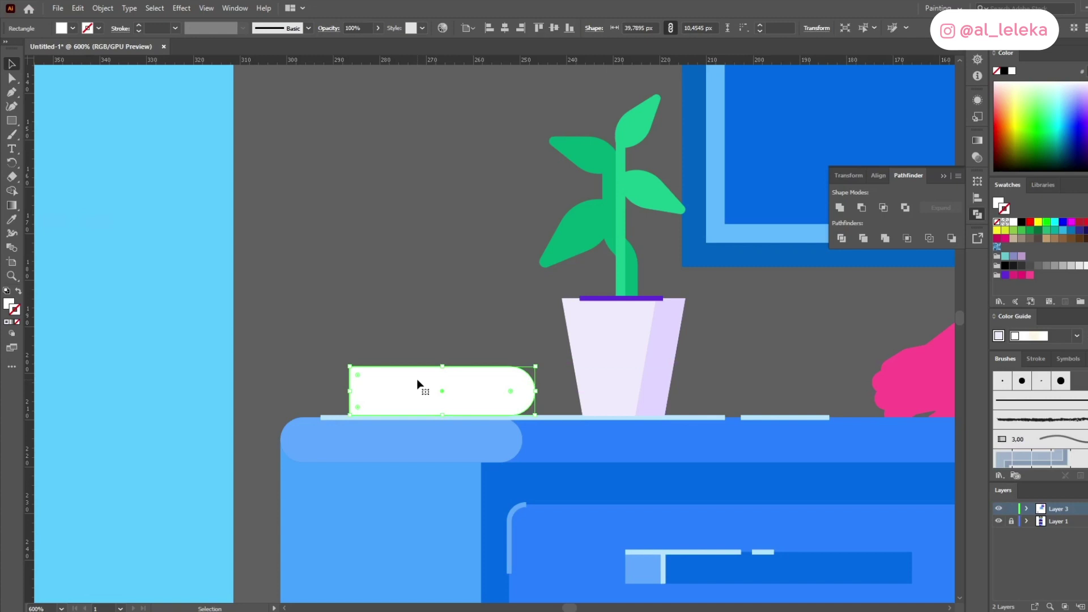
Step: Outline a copy of the book shape with a pink stroke and remove its left segment to form an open cover
key(a)
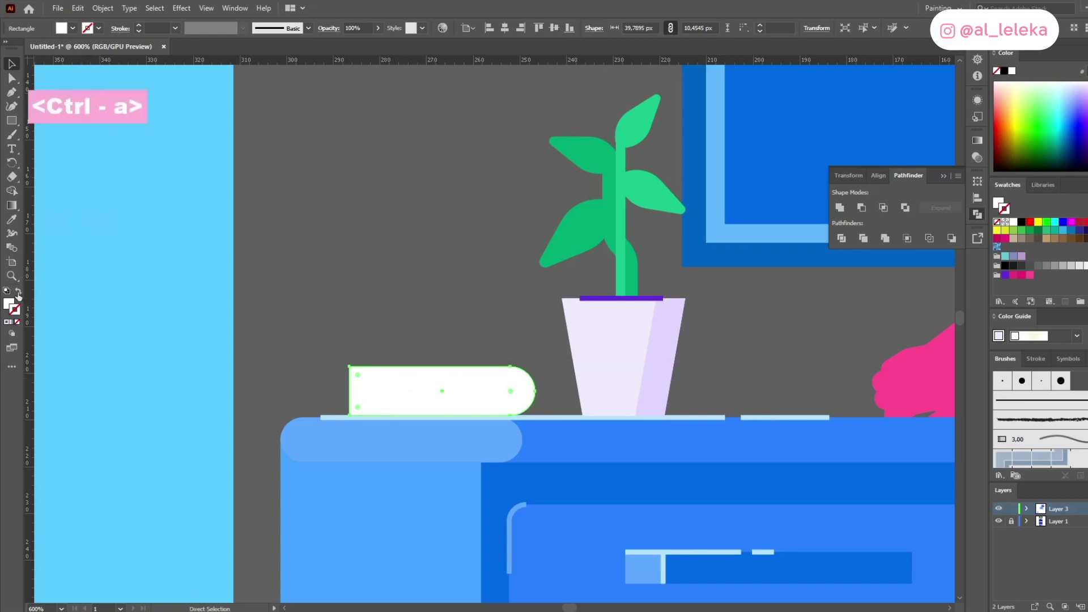
click(1031, 274)
click(349, 381)
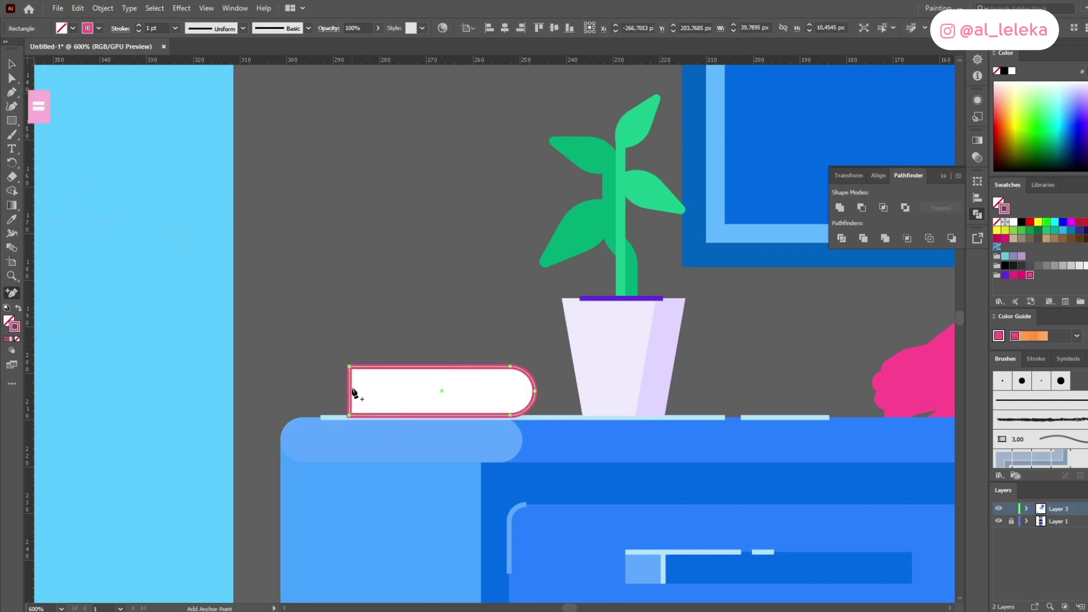
key(Delete)
key(v)
click(437, 384)
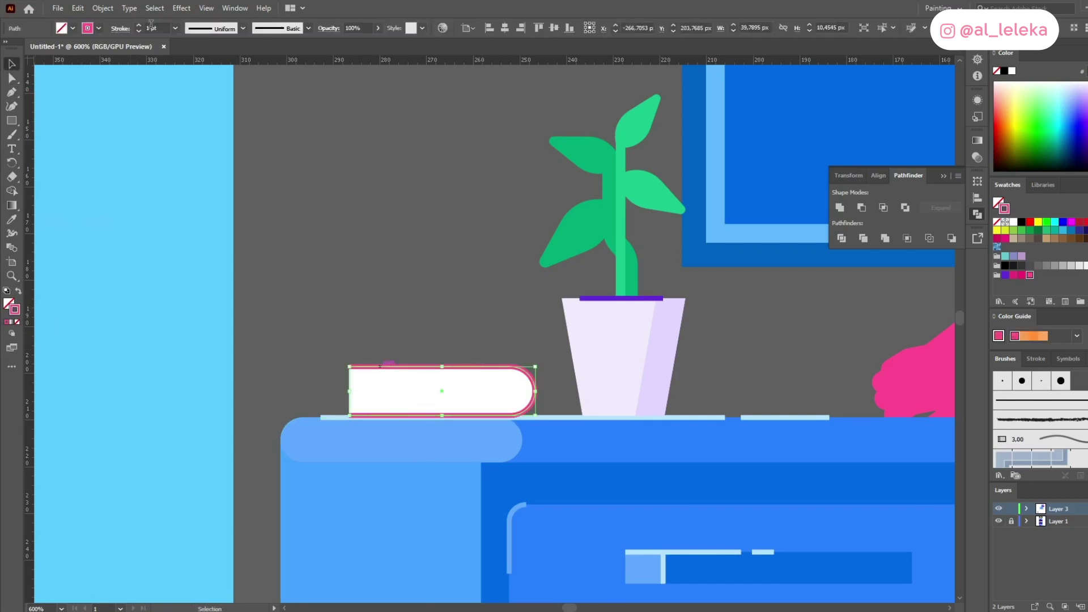
Step: Thicken the pink book-cover outline and adjust its stroke settings
drag(382, 278, 496, 376)
scroll(496, 377, up, 3)
click(104, 8)
click(150, 8)
click(120, 28)
click(258, 219)
click(258, 276)
click(116, 30)
Step: Undo the trial changes to the book, restore the cut white page shape, and lock it
click(524, 229)
drag(569, 297, 583, 273)
key(ctrl+z)
key(ctrl+z)
key(ctrl+x)
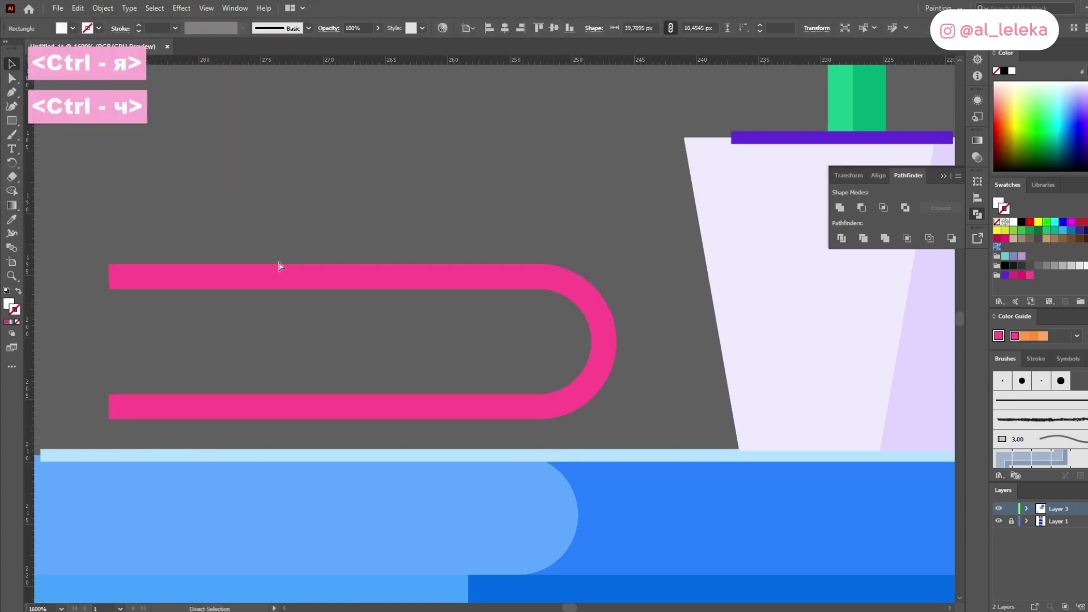
key(ctrl+z)
key(ctrl+2)
Step: Draw a pink bookmark about 3.7 px wide with a notched lower edge on the book pages and duplicate it
key(m)
drag(218, 301, 265, 346)
click(18, 291)
key(a)
scroll(274, 367, up, 1)
mouse_move(212, 317)
mouse_down()
mouse_move(212, 289)
mouse_move(349, 330)
mouse_up()
scroll(348, 329, down, 2)
Step: Give the duplicated bookmark a purple fill and no stroke
click(1005, 275)
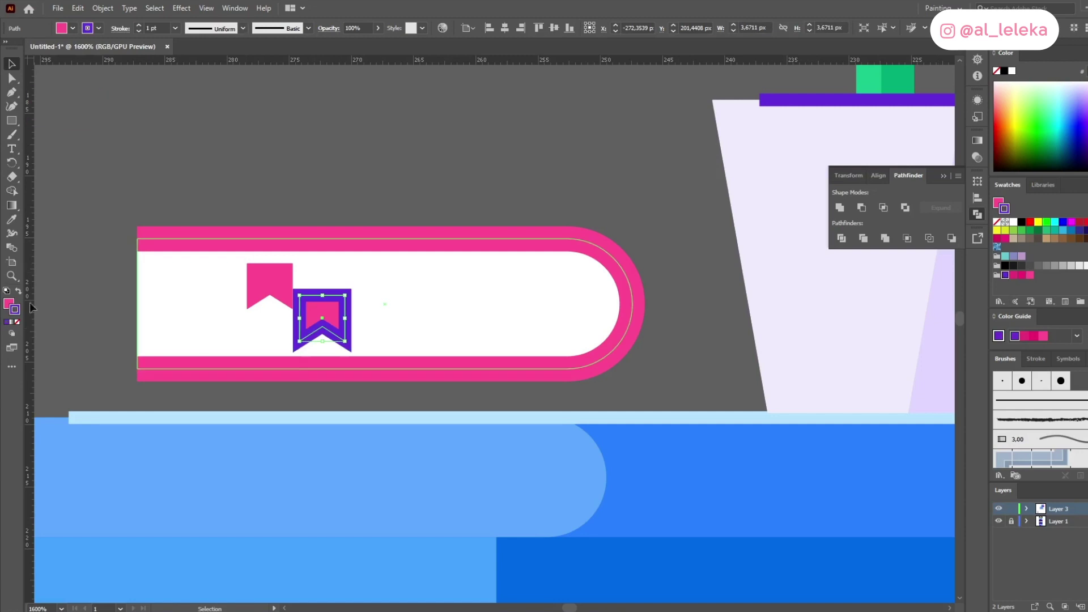
click(17, 292)
click(17, 321)
click(278, 281)
key(v)
Step: Duplicate the book on top of the first one, ungroup the copy and recolor its cover purple
click(461, 355)
scroll(456, 350, down, 2)
drag(452, 347, 428, 273)
click(405, 201)
click(397, 236)
key(ctrl+shift+g)
click(390, 201)
click(390, 235)
key(ctrl+shift+g)
click(386, 204)
click(391, 235)
click(1006, 276)
Step: Arrange the bookmarks on both books, recolor one dark pink without a stroke, and group the books
drag(359, 272, 439, 271)
drag(334, 257, 397, 259)
mouse_move(440, 273)
mouse_down()
mouse_move(366, 273)
mouse_move(444, 259)
mouse_up()
drag(367, 273, 402, 273)
click(1012, 276)
click(17, 321)
click(388, 184)
drag(388, 184, 445, 354)
key(ctrl+g)
Step: Group the potted plant, then try nudging it slightly and undo the move
scroll(445, 338, up, 1)
scroll(446, 357, down, 5)
scroll(413, 243, right, 2)
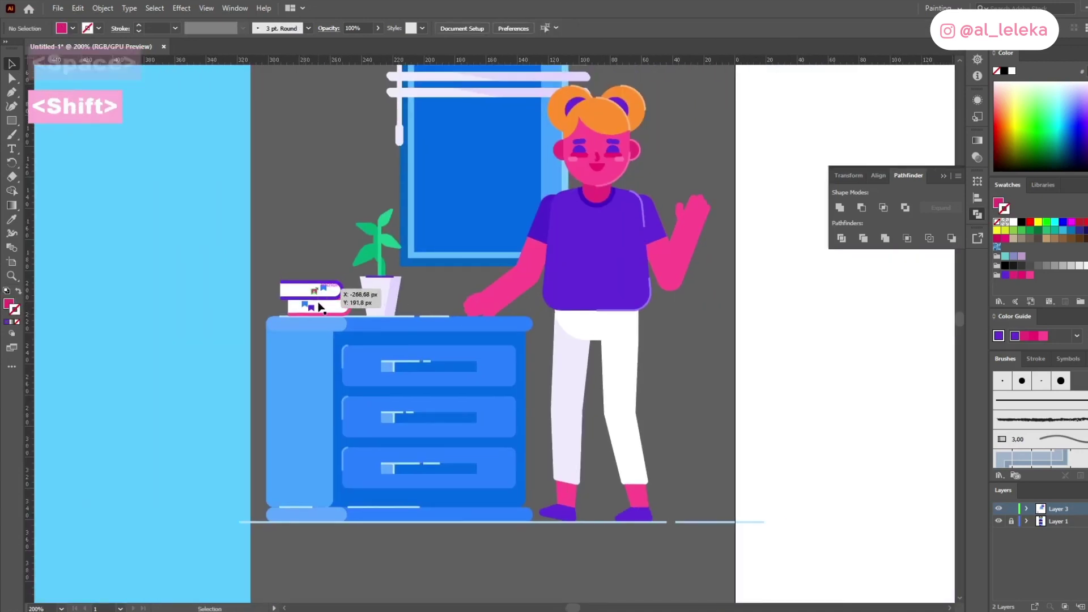
click(346, 185)
key(ctrl+g)
drag(395, 298, 381, 291)
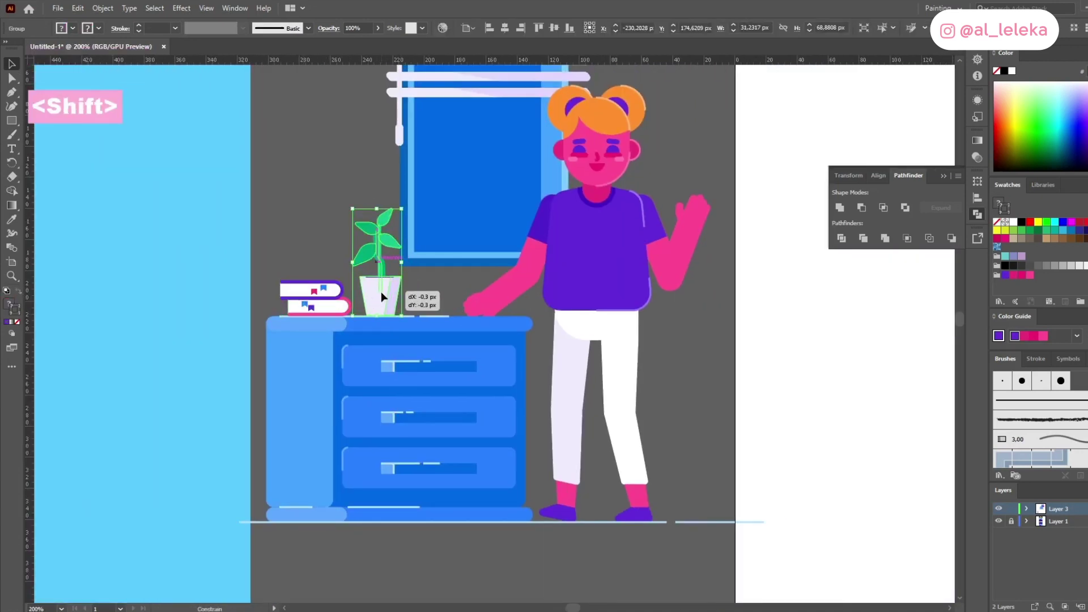
key(ctrl+z)
Step: Enlarge a bookmark on the stacked books to about 6.2 px wide and reposition it
scroll(313, 295, up, 3)
click(313, 295)
click(12, 78)
click(283, 204)
scroll(320, 284, up, 2)
click(318, 288)
key(v)
drag(291, 268, 256, 245)
mouse_move(315, 260)
mouse_down()
mouse_move(315, 307)
mouse_move(378, 309)
mouse_up()
Step: Delete the surplus small bookmarks from the stacked books
click(312, 306)
click(12, 78)
click(187, 176)
click(250, 362)
key(Delete)
click(296, 388)
key(Delete)
Step: Ungroup the books, color the upper book's bookmark purple and reposition the bookmarks on the stack
click(11, 63)
click(324, 229)
key(ctrl+shift+g)
click(340, 190)
click(1029, 276)
key(ctrl+z)
scroll(294, 164, down, 3)
scroll(294, 164, up, 4)
drag(391, 266, 225, 201)
click(1005, 275)
click(337, 100)
scroll(338, 100, down, 5)
drag(337, 100, 314, 230)
drag(371, 135, 423, 238)
scroll(348, 342, up, 3)
Step: Reflect the upper purple book horizontally so its rounded end faces away from the plant
drag(279, 304, 441, 391)
right_click(429, 372)
mouse_move(464, 295)
click(584, 338)
click(804, 389)
click(538, 373)
Step: Move the upper book with its bookmarks toward the plant and rest it on the lower book's cover
scroll(328, 390, up, 2)
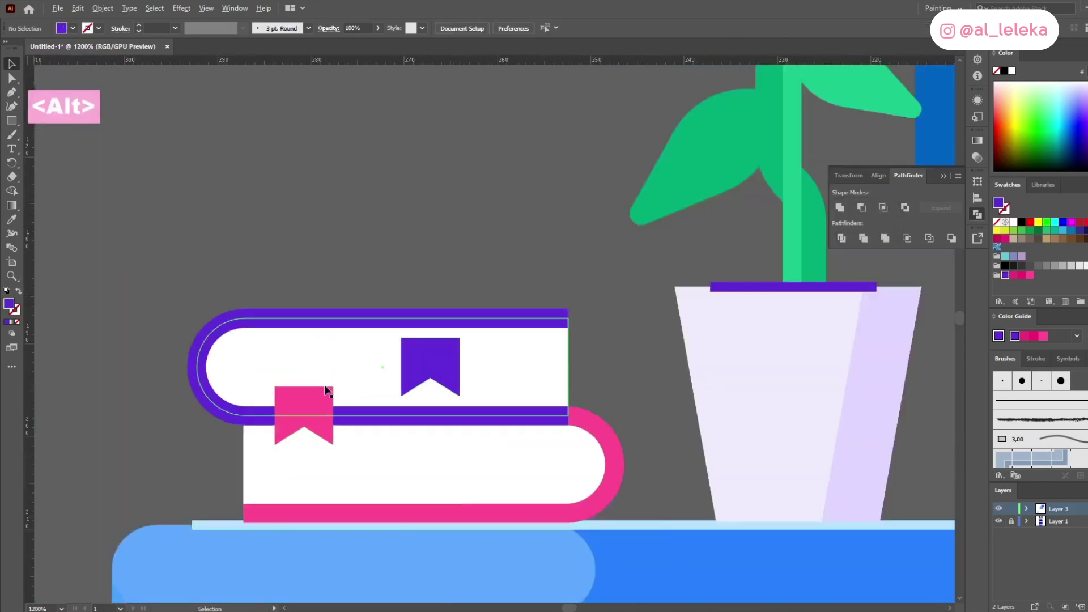
drag(334, 249, 493, 389)
drag(308, 400, 284, 375)
click(394, 180)
scroll(394, 180, down, 5)
scroll(380, 209, up, 2)
key(ctrl+z)
drag(387, 208, 406, 210)
Step: Recolor the pink bookmark that overlaps both books dark pink
click(369, 233)
scroll(363, 229, up, 3)
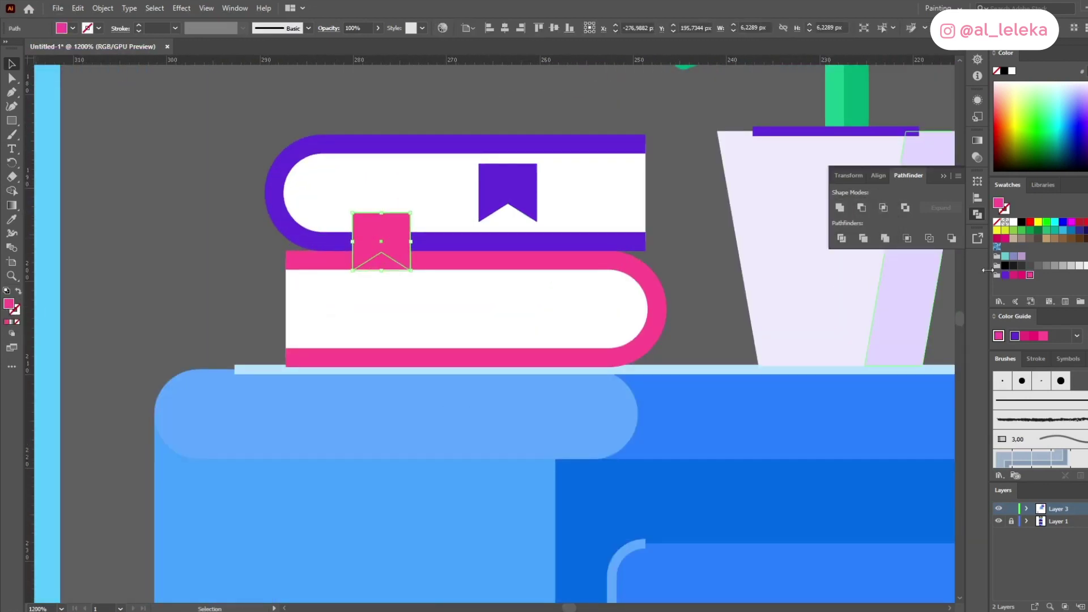
click(387, 112)
scroll(387, 113, down, 8)
drag(387, 112, 279, 226)
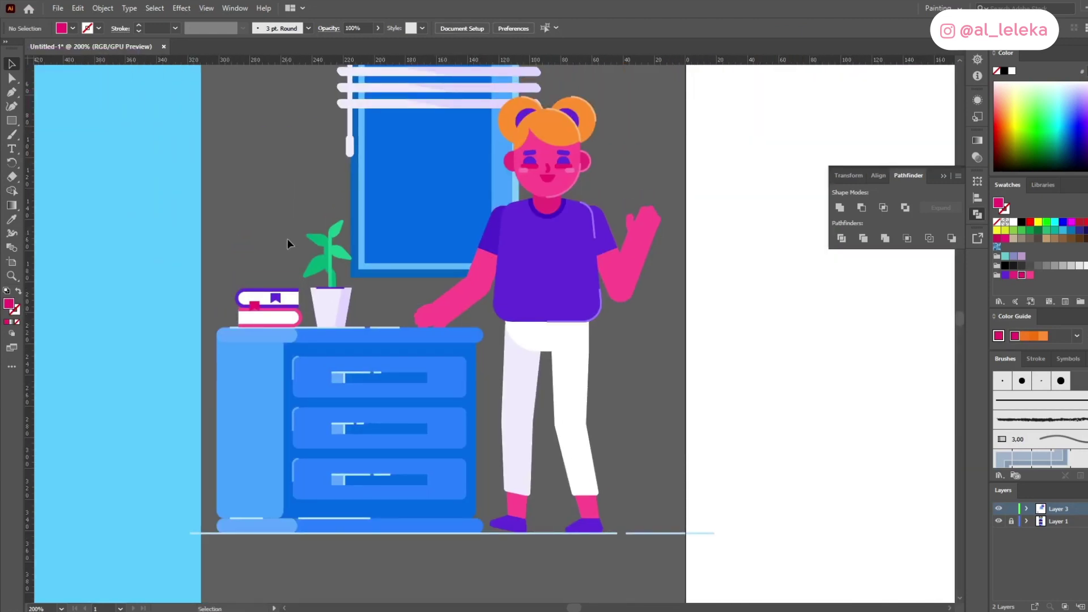
Step: Draw an L-shaped highlight line along the window frame's left and lower edges in the pale blue of the existing highlights
scroll(286, 239, up, 2)
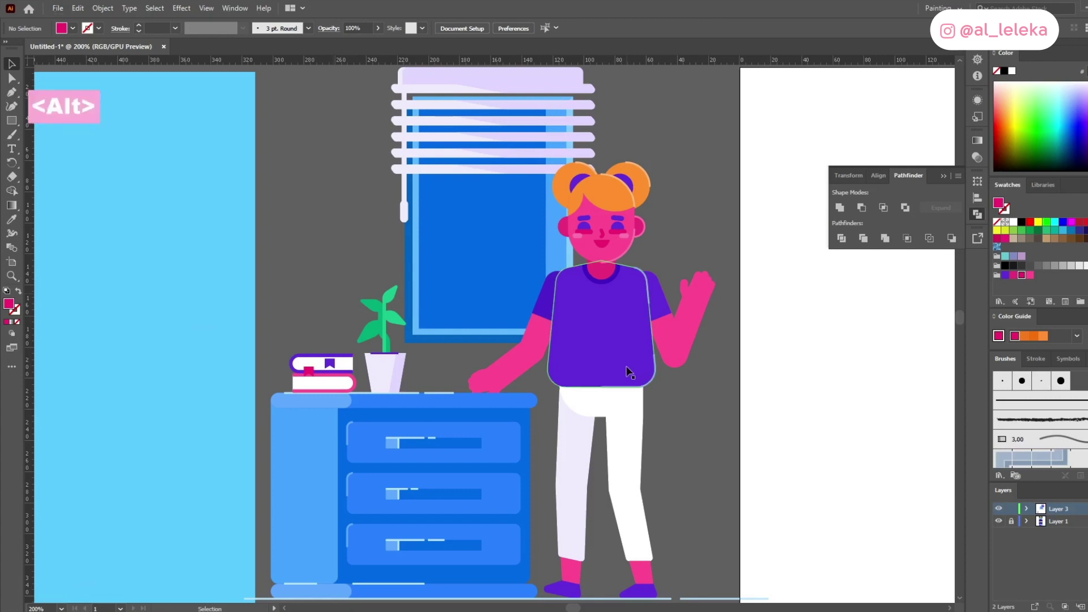
scroll(627, 371, down, 2)
scroll(623, 378, up, 2)
click(12, 93)
scroll(375, 239, up, 1)
click(441, 243)
shift+click(442, 372)
shift+click(482, 373)
key(Delete)
click(12, 220)
click(479, 458)
Step: Add a short pale blue dash on the window frame's lower edge and a vertical highlight line on its right side
click(498, 372)
shift+click(531, 372)
key(Delete)
click(641, 175)
shift+click(640, 238)
key(Delete)
drag(610, 328, 539, 323)
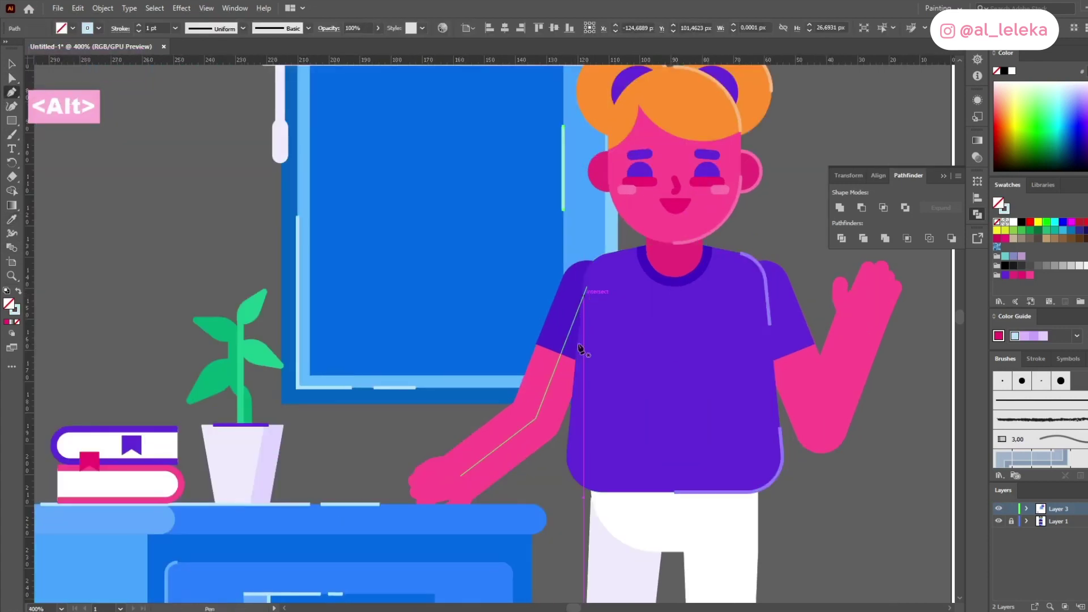
scroll(575, 364, down, 1)
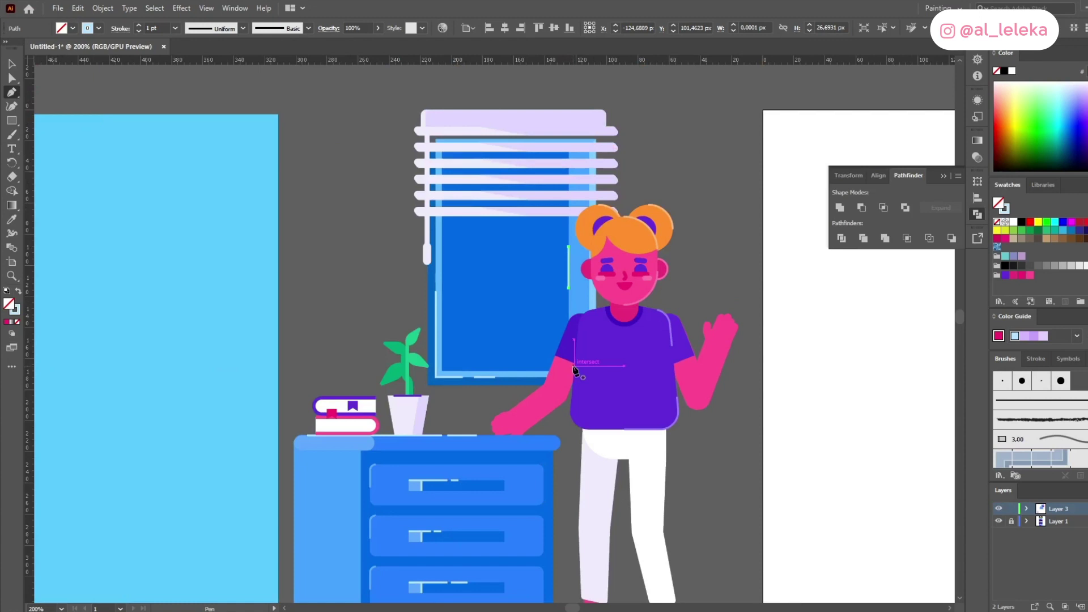
Step: Try to outline the hair fringe in the buns' pale orange highlight style, keeping only its lower-left segment
scroll(640, 238, up, 2)
key(ctrl+a)
key(ctrl+shift+bracketright)
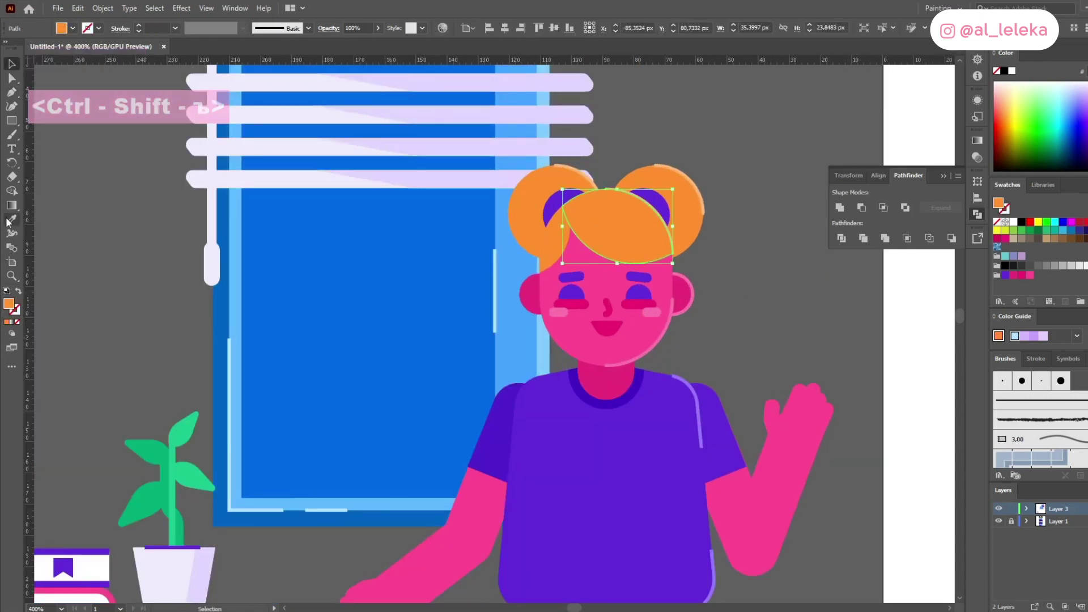
click(8, 221)
scroll(630, 186, up, 3)
click(713, 122)
click(12, 78)
click(558, 196)
key(Delete)
click(560, 196)
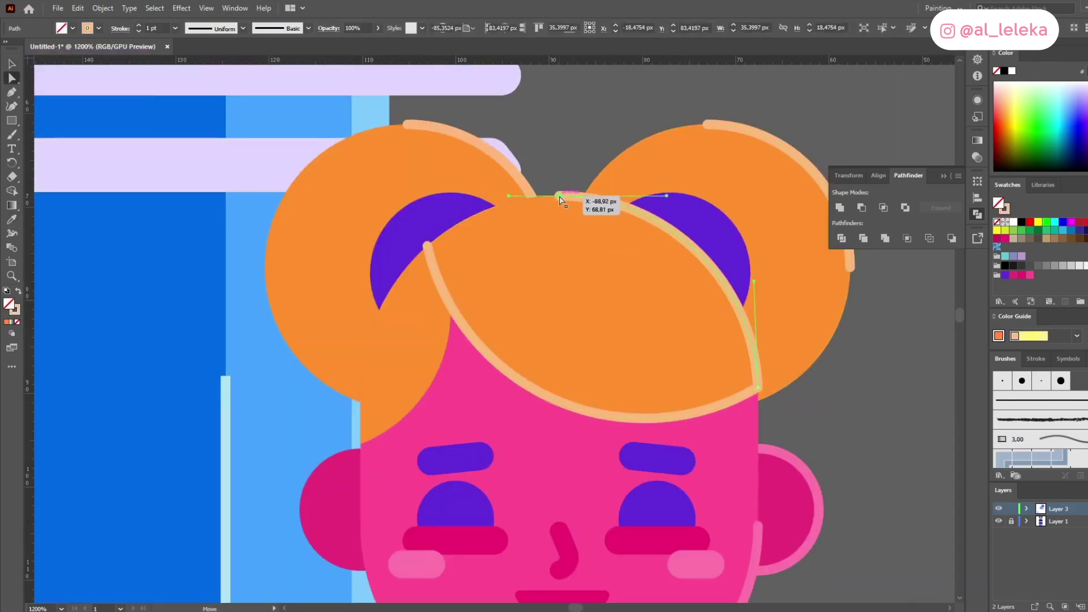
key(Delete)
key(equal)
key(Delete)
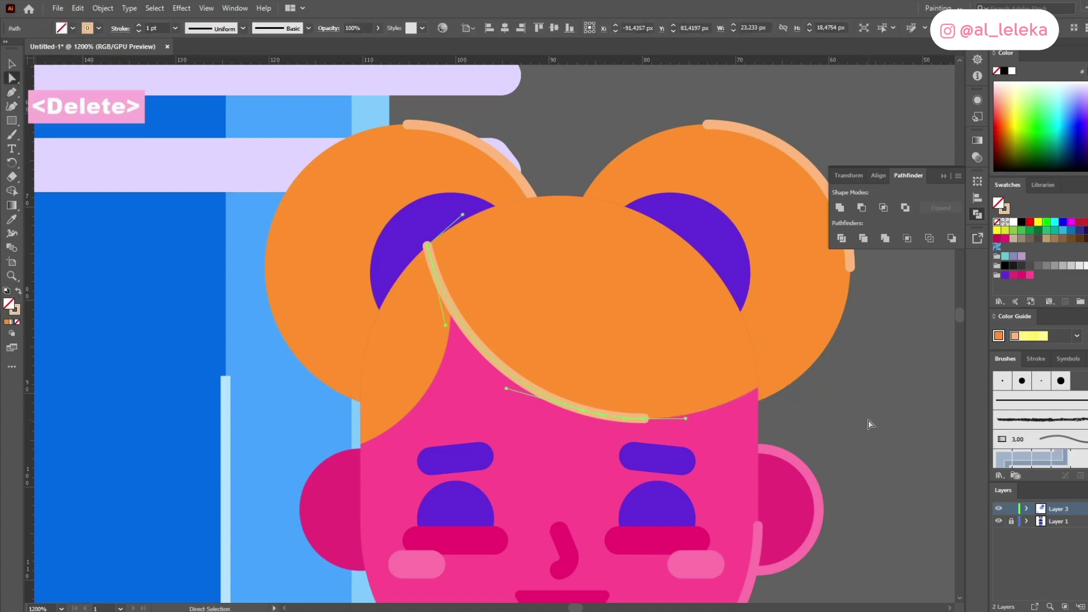
Step: Undo the pale orange highlight on the fringe
scroll(760, 405, down, 5)
mouse_move(858, 336)
mouse_down()
mouse_move(736, 288)
mouse_move(707, 165)
mouse_up()
key(ctrl+z)
key(ctrl+z)
key(ctrl+z)
key(ctrl+z)
Step: Select the whole scene and move it onto the white artboard
scroll(735, 286, down, 1)
scroll(710, 162, down, 1)
click(12, 64)
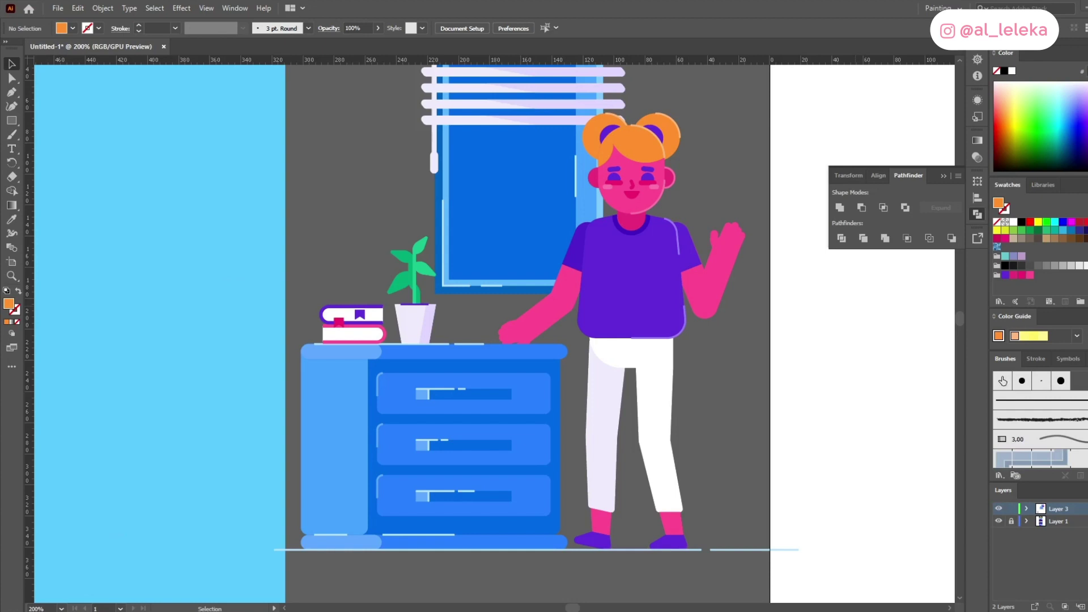
scroll(774, 366, down, 1)
drag(773, 366, 766, 385)
scroll(304, 205, down, 2)
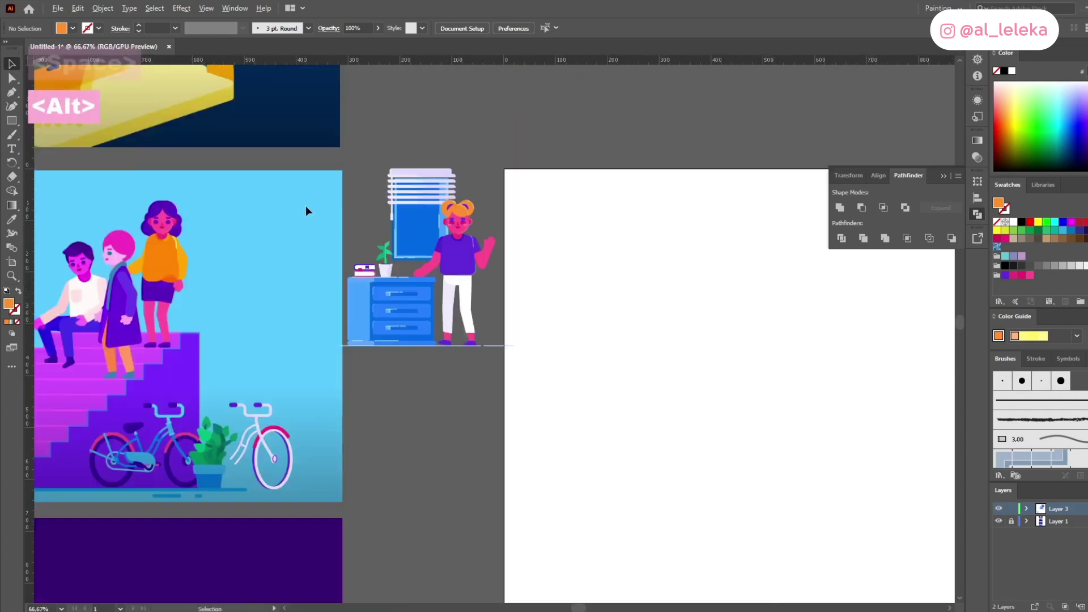
drag(344, 149, 575, 426)
mouse_move(404, 311)
mouse_down()
mouse_move(647, 375)
mouse_move(558, 347)
mouse_up()
Step: Draw a 432 px square background around the scene and send it to the back
key(m)
mouse_move(431, 236)
mouse_down()
mouse_move(529, 335)
mouse_move(643, 400)
mouse_up()
key(ctrl+shift+bracketleft)
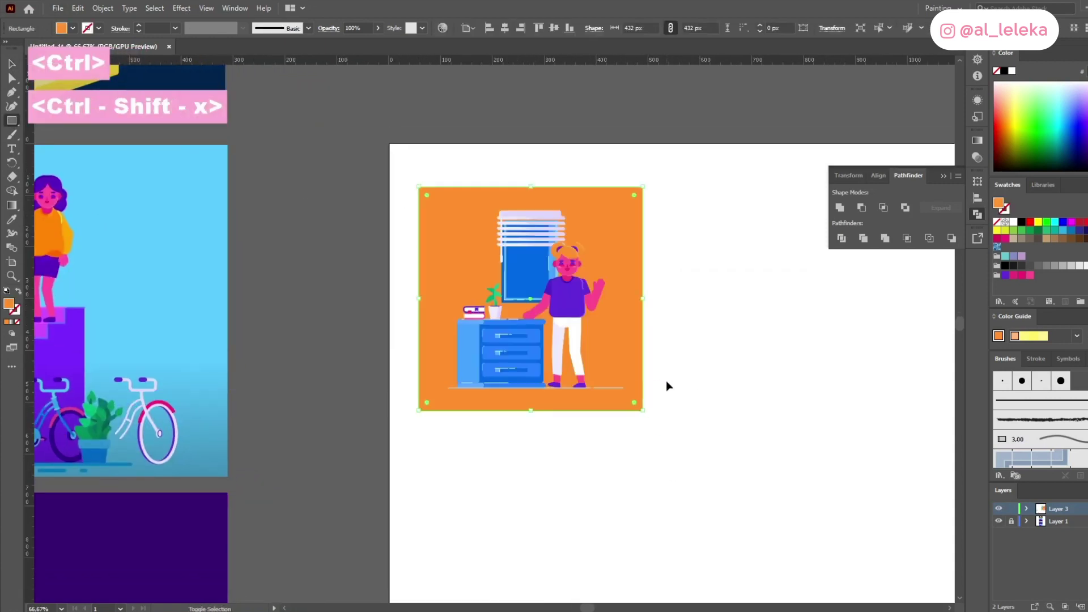
Step: Sample the cabinet's light blue for the background square and change its fill to turquoise 48ffe4
scroll(592, 320, up, 2)
key(i)
click(303, 359)
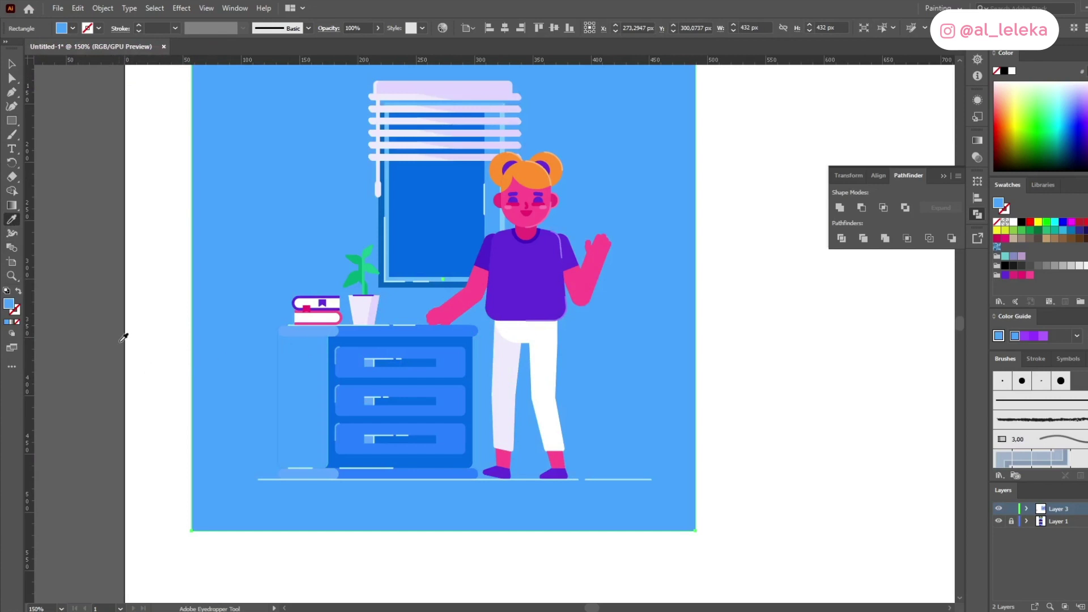
double_click(9, 306)
text(48ffe4)
click(1001, 264)
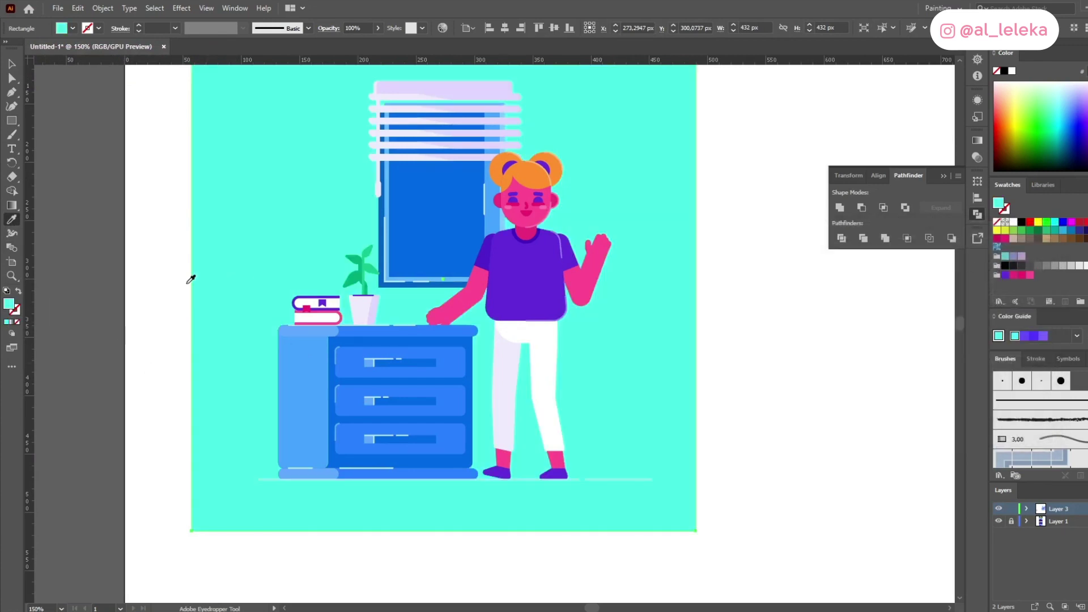
Step: Undo the turquoise background fill, try blue 4881ff on the square and undo that as well
key(ctrl+z)
double_click(9, 304)
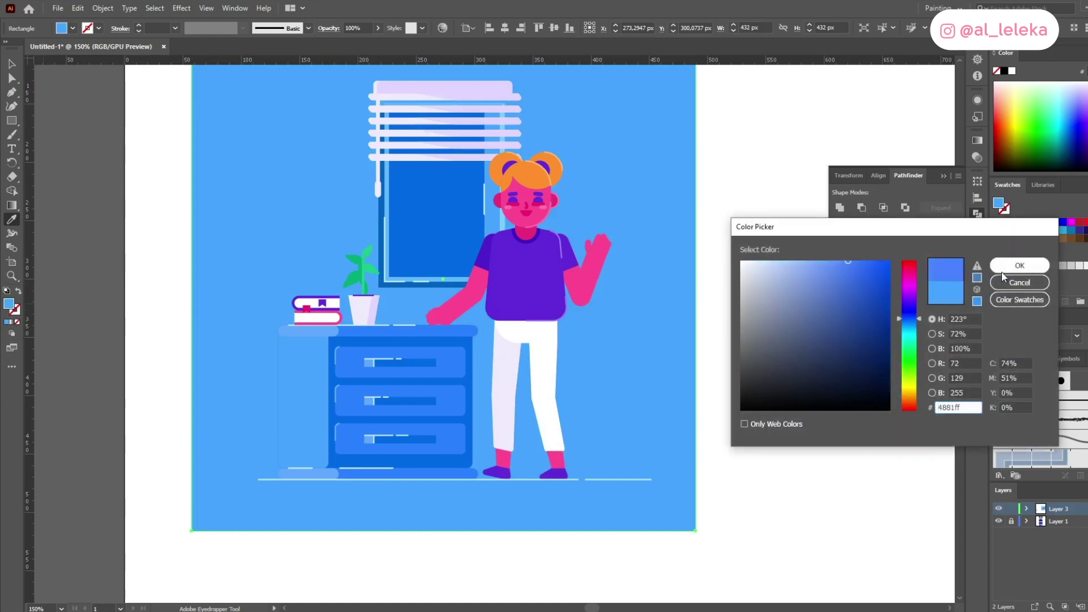
click(1000, 267)
key(ctrl+z)
Step: Change the background square's fill to dark navy 02335b
double_click(9, 304)
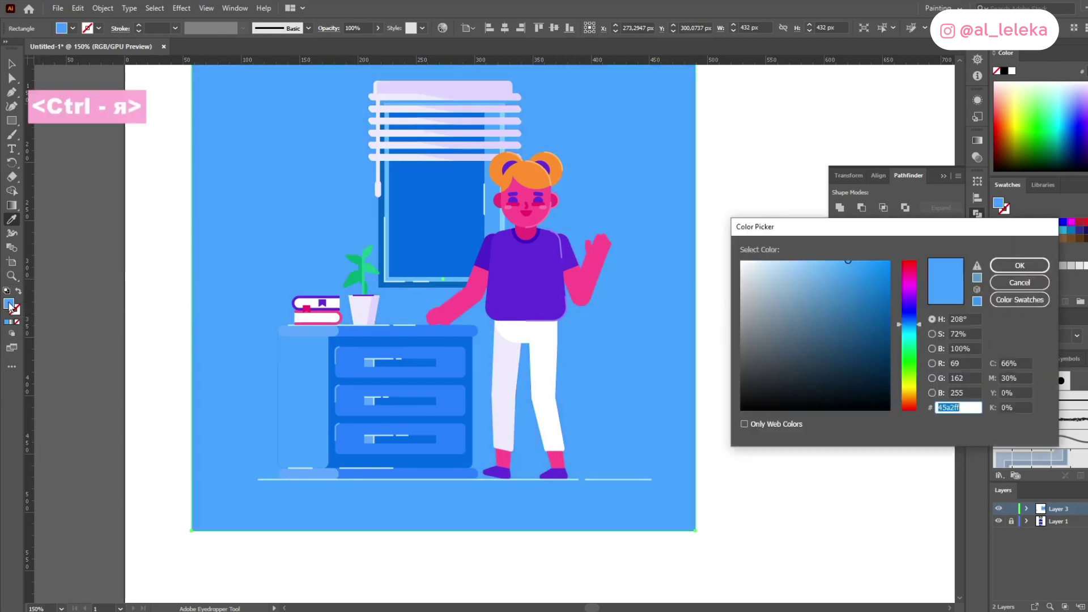
click(913, 330)
click(889, 313)
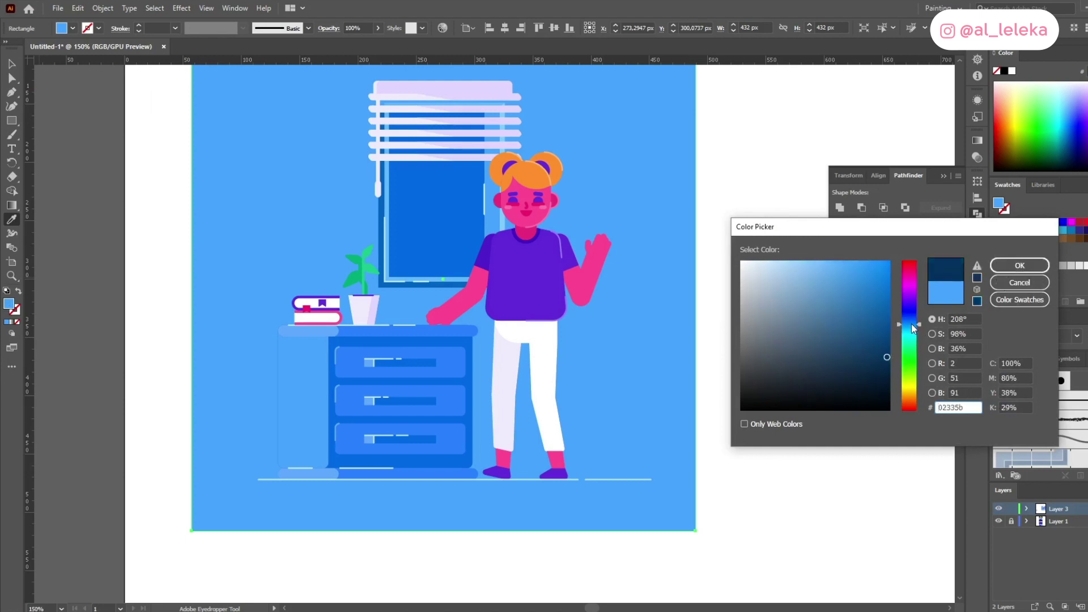
click(998, 266)
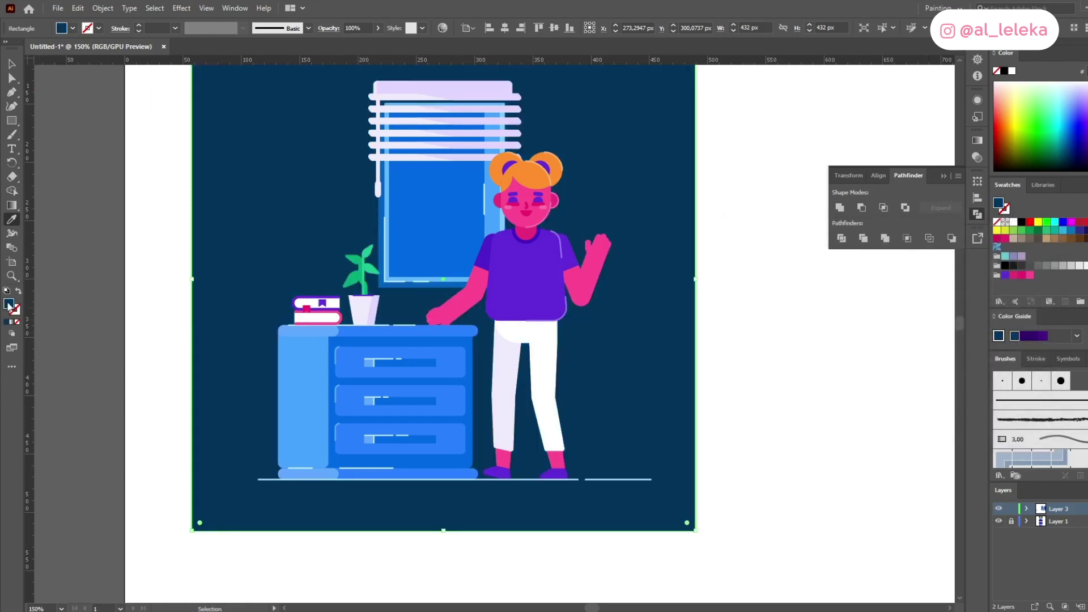
Step: Shift the background square's fill to a bright, slightly softened yellow
double_click(9, 304)
drag(910, 327, 911, 391)
click(826, 262)
click(1014, 265)
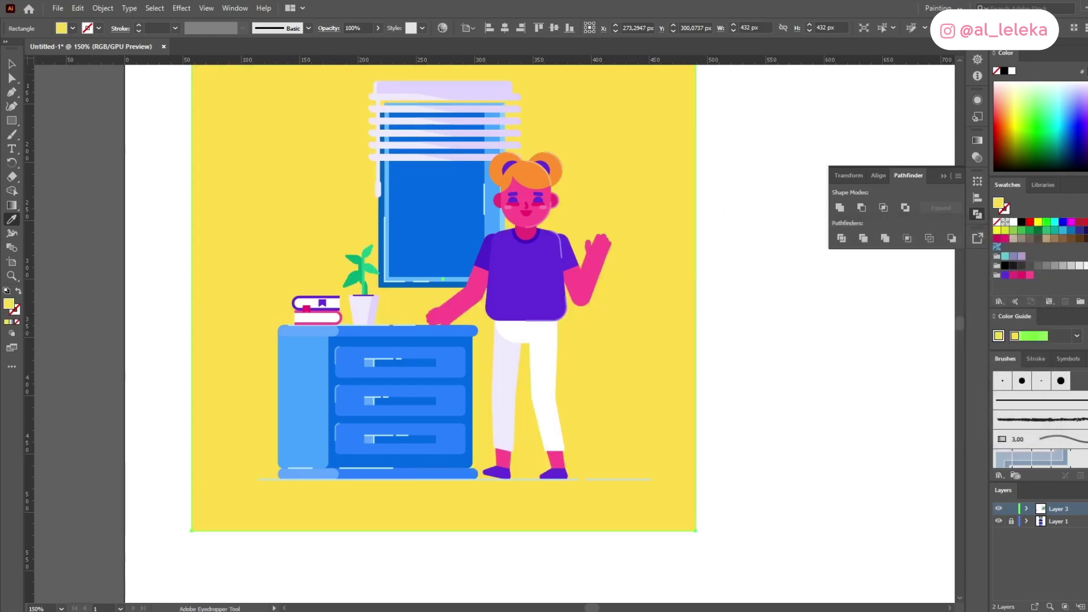
Step: Sample the cabinet side's light blue for the background square and deepen the fill to 0086e0
click(301, 397)
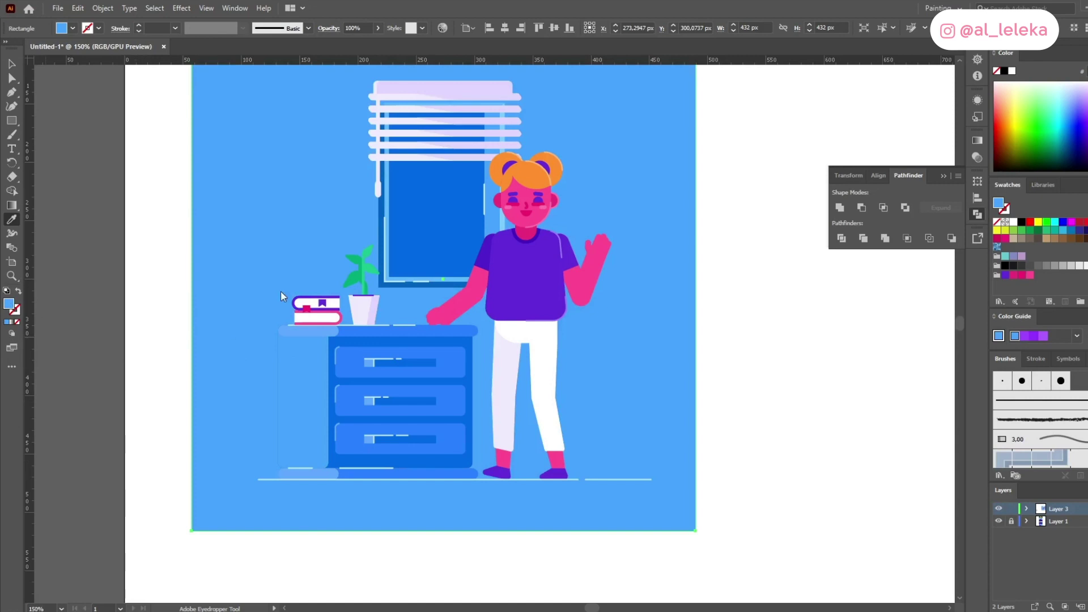
double_click(9, 304)
click(1001, 264)
double_click(9, 304)
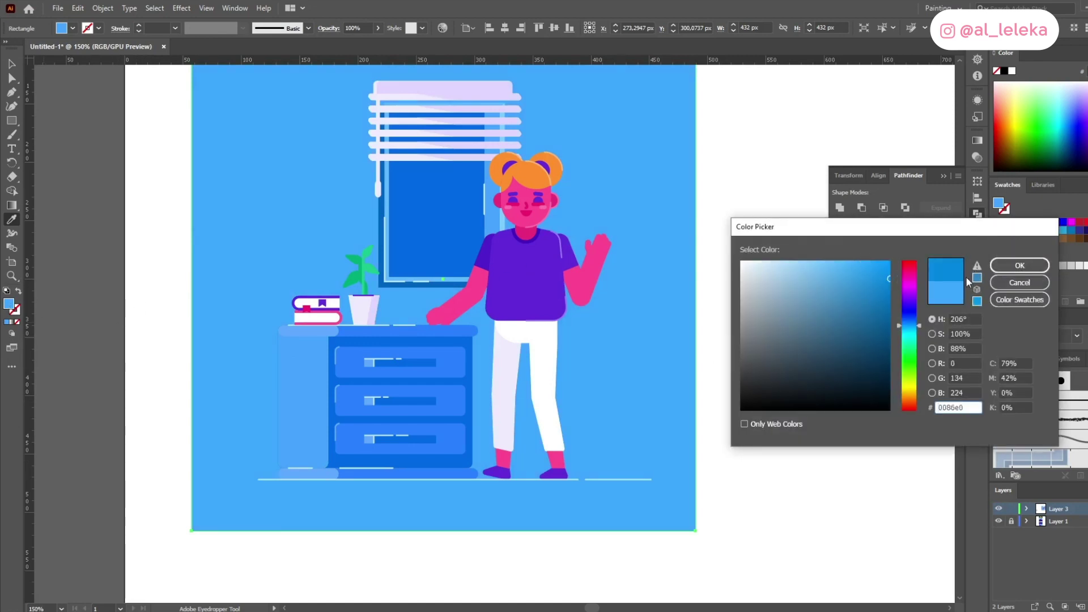
click(1008, 267)
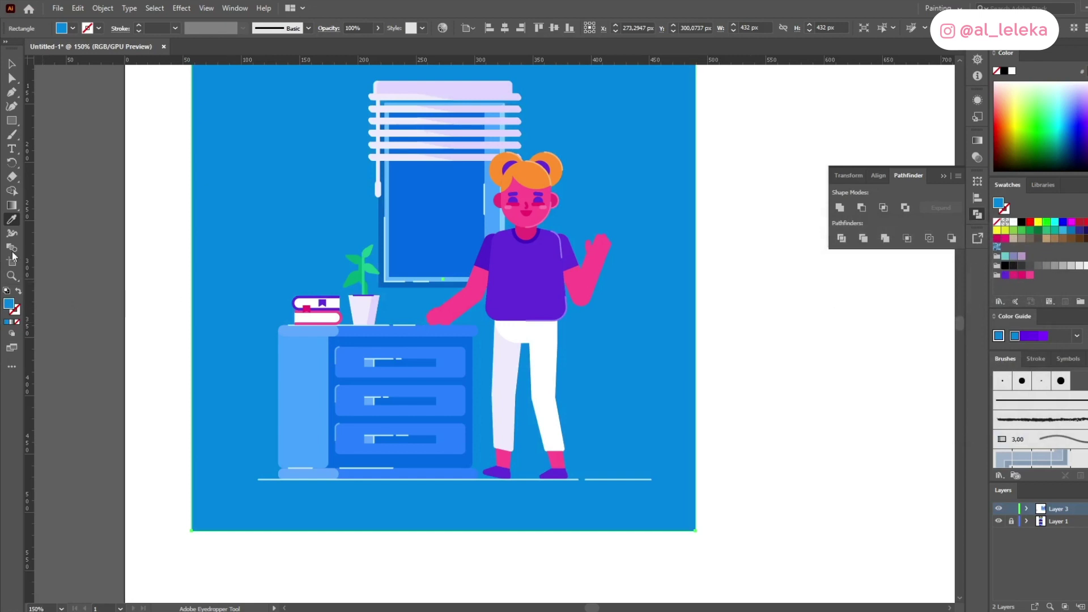
Step: Sample the cabinet front's darker blue for the background square and lighten the fill slightly
click(350, 337)
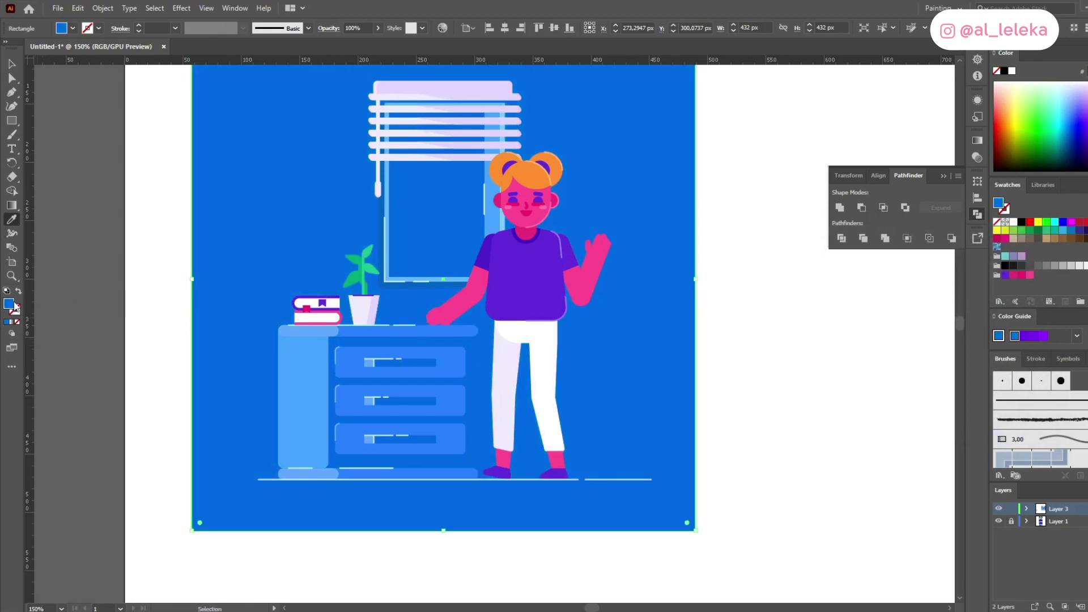
double_click(11, 305)
click(997, 270)
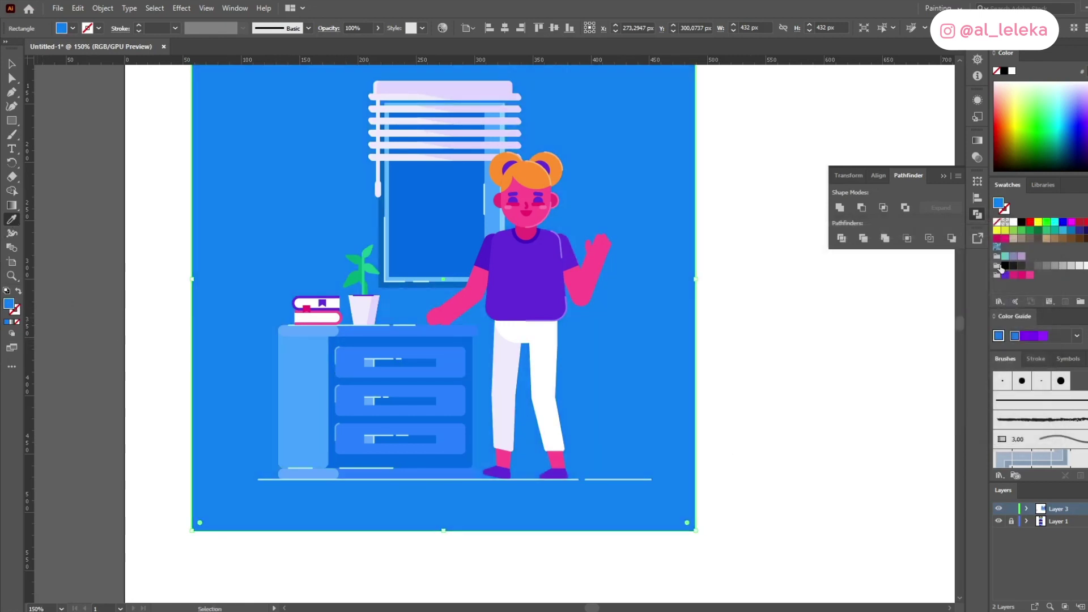
Step: Apply the cabinet front's blue to the cabinet's top and base slabs and lighten it slightly
key(a)
click(377, 330)
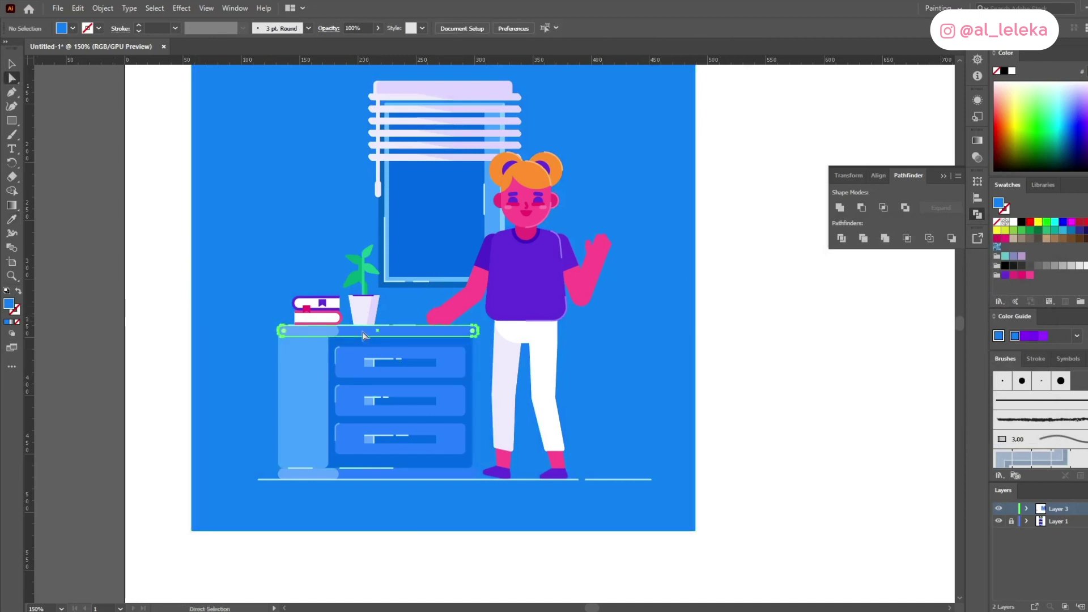
shift+click(377, 473)
key(i)
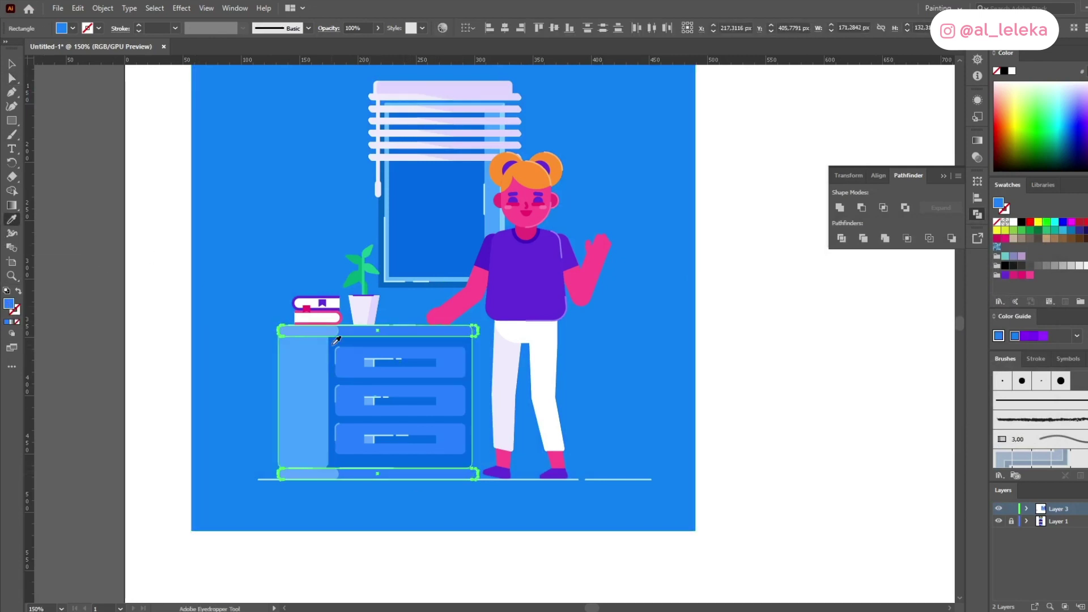
click(332, 345)
double_click(10, 304)
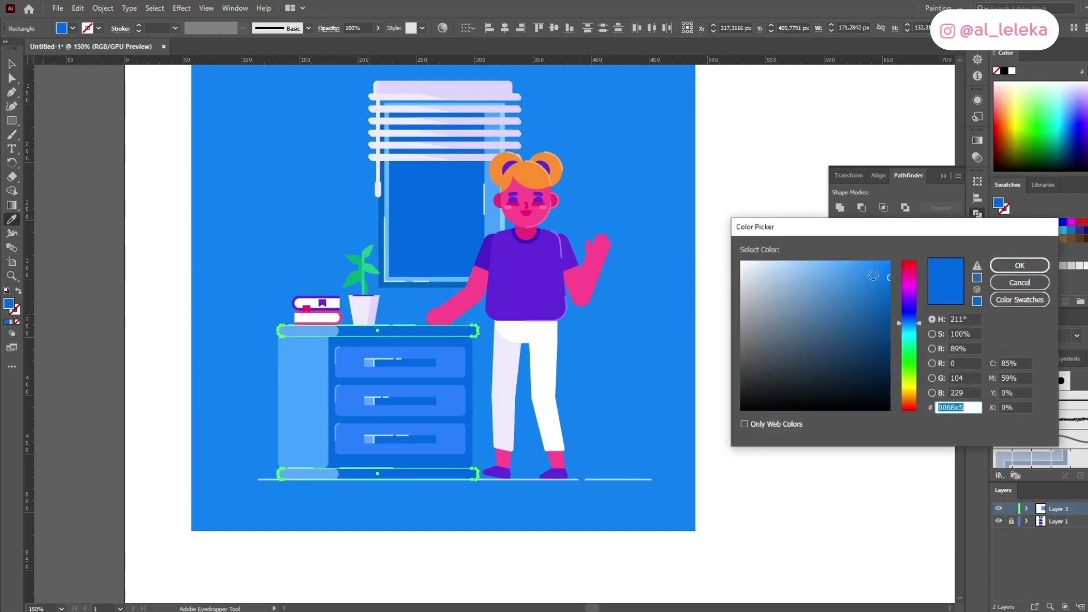
click(1019, 265)
click(11, 64)
click(172, 194)
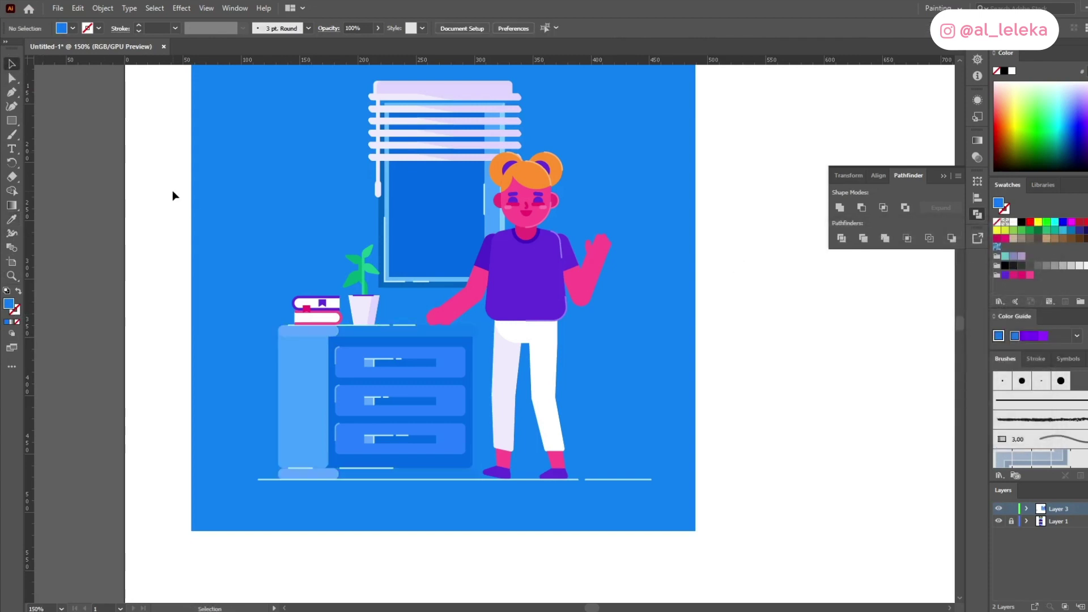
Step: Set the fill of the cabinet's top and base slabs to bright blue 249cff
shift+click(422, 478)
double_click(10, 304)
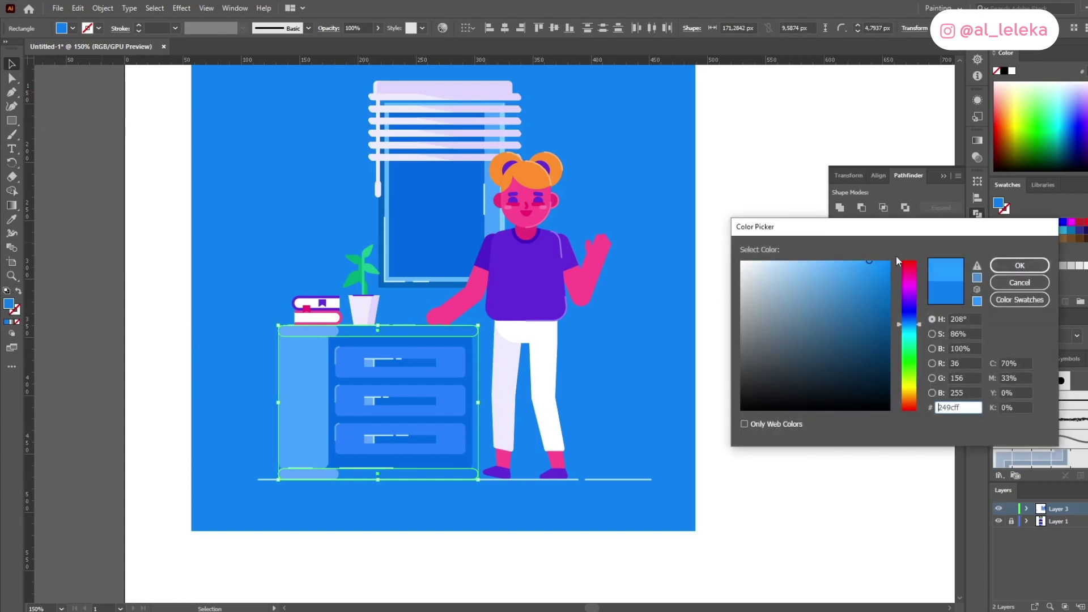
click(1019, 266)
click(159, 250)
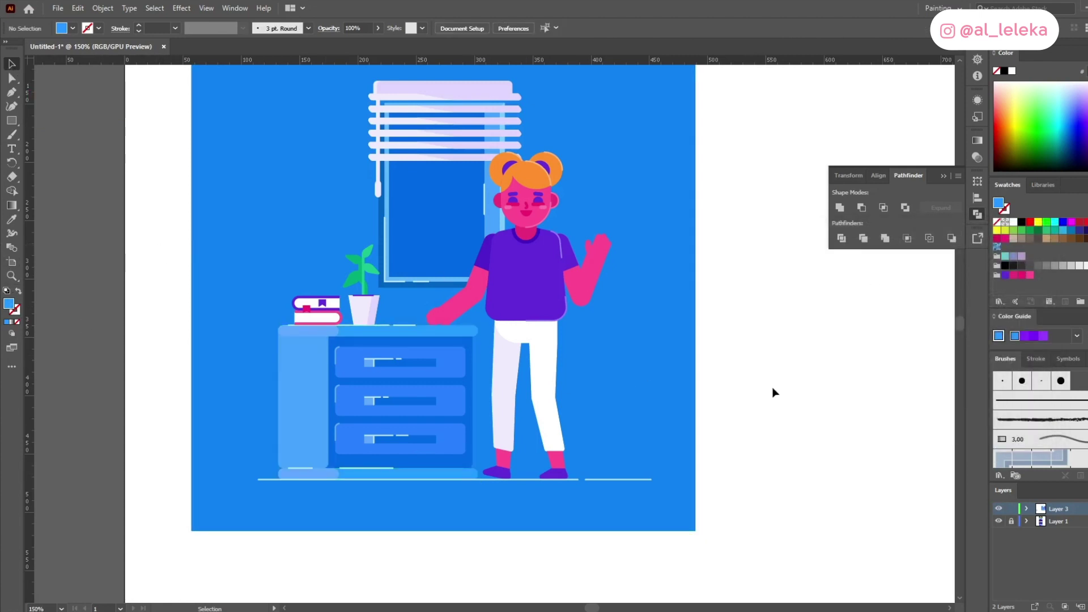
Step: Select the background square and change its fill to pale blue 92ceff
key(alt)
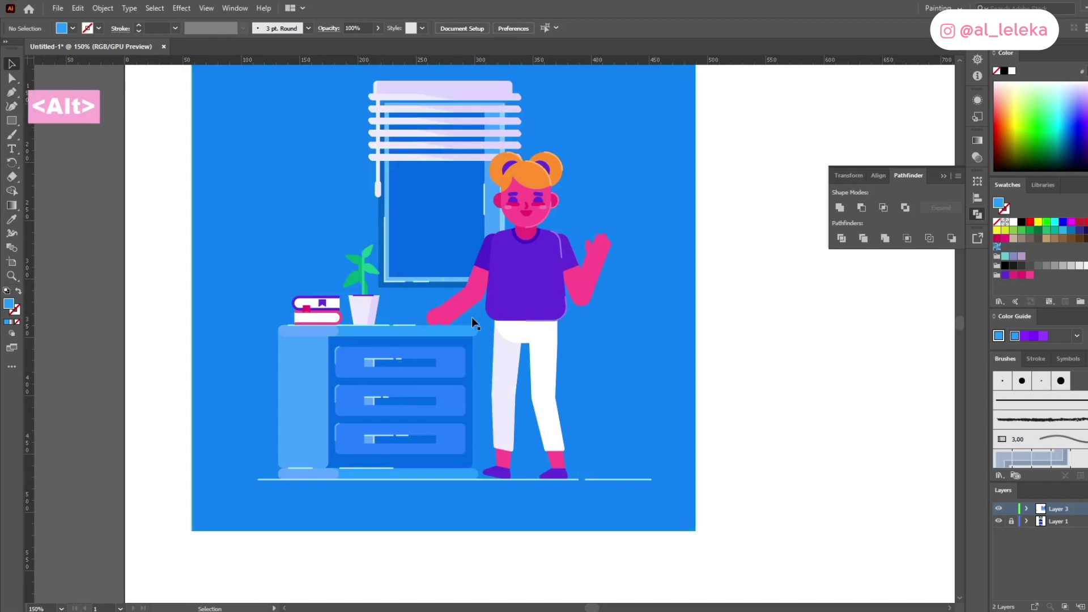
drag(464, 297, 549, 329)
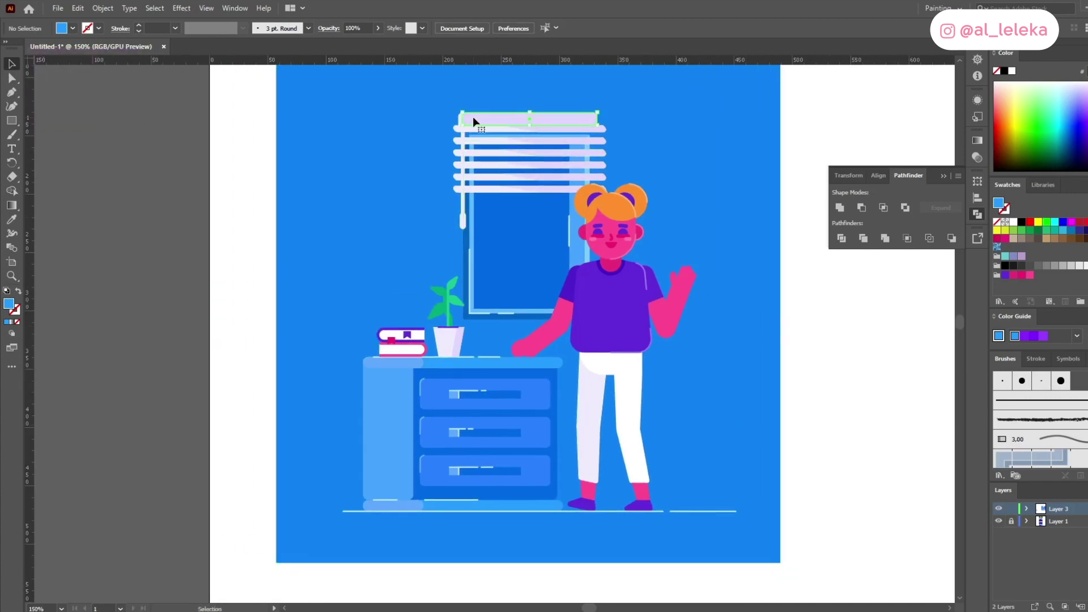
scroll(455, 345, up, 1)
shift+click(453, 347)
drag(467, 214, 452, 275)
click(365, 263)
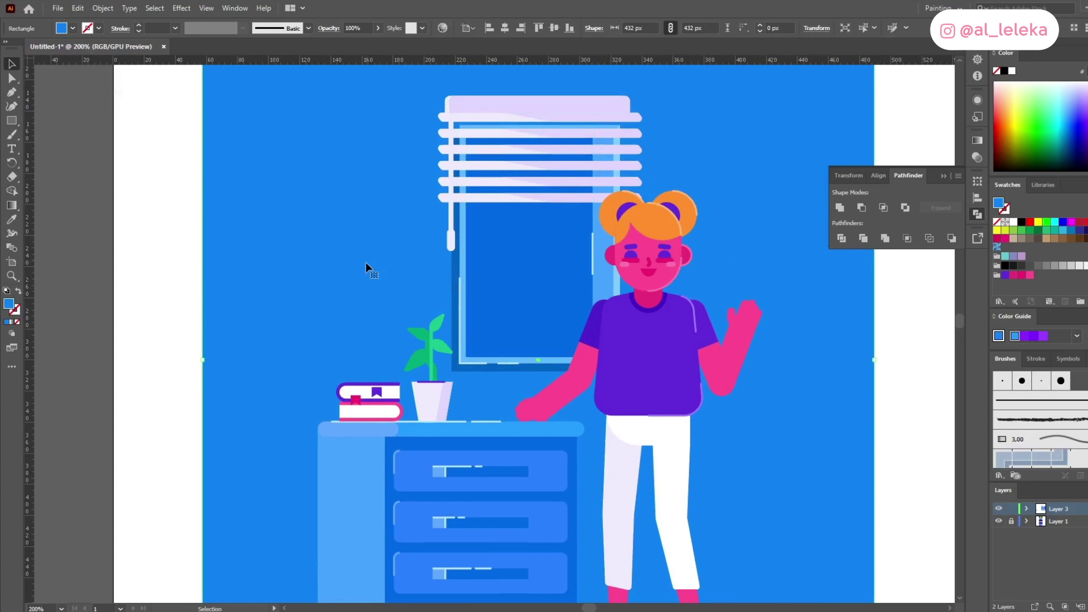
scroll(366, 261, down, 3)
drag(364, 288, 403, 276)
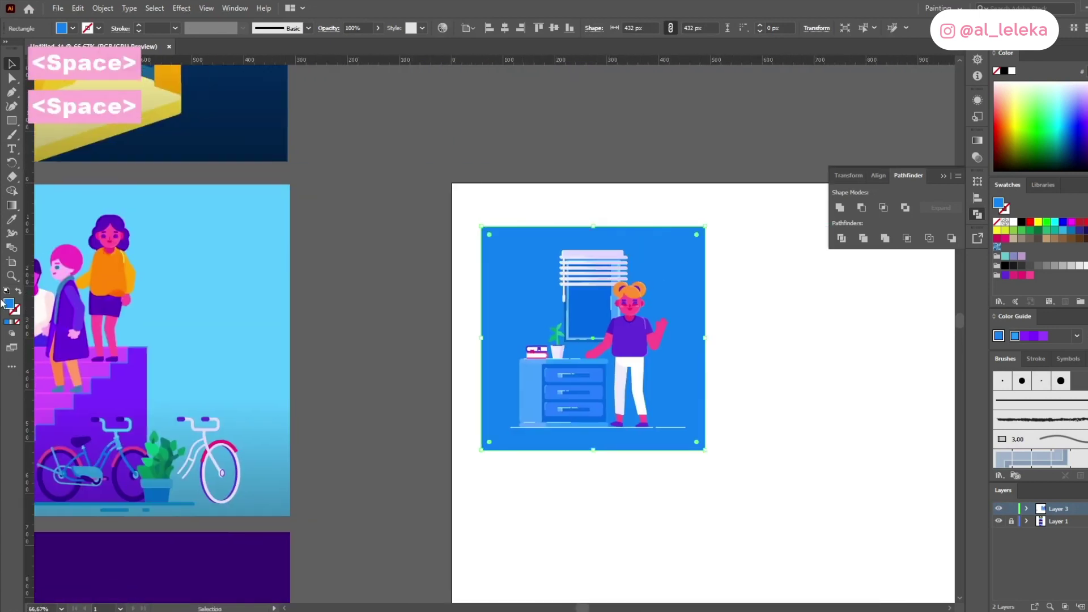
double_click(8, 304)
click(1018, 265)
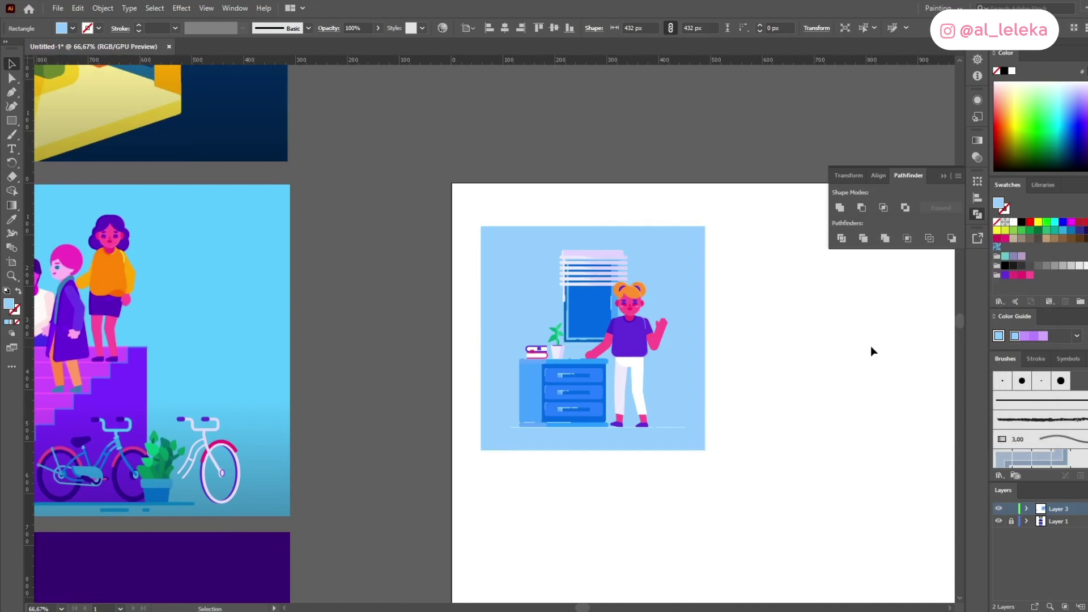
click(870, 345)
Step: Change the background square's fill to periwinkle blue 85b7ff
scroll(628, 387, up, 1)
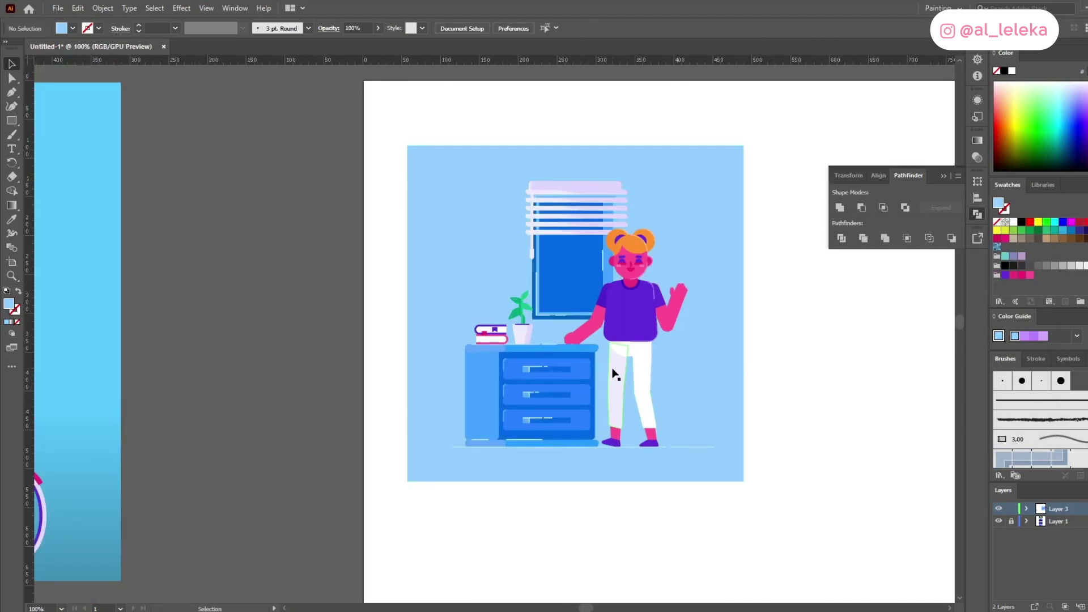
click(705, 363)
double_click(8, 304)
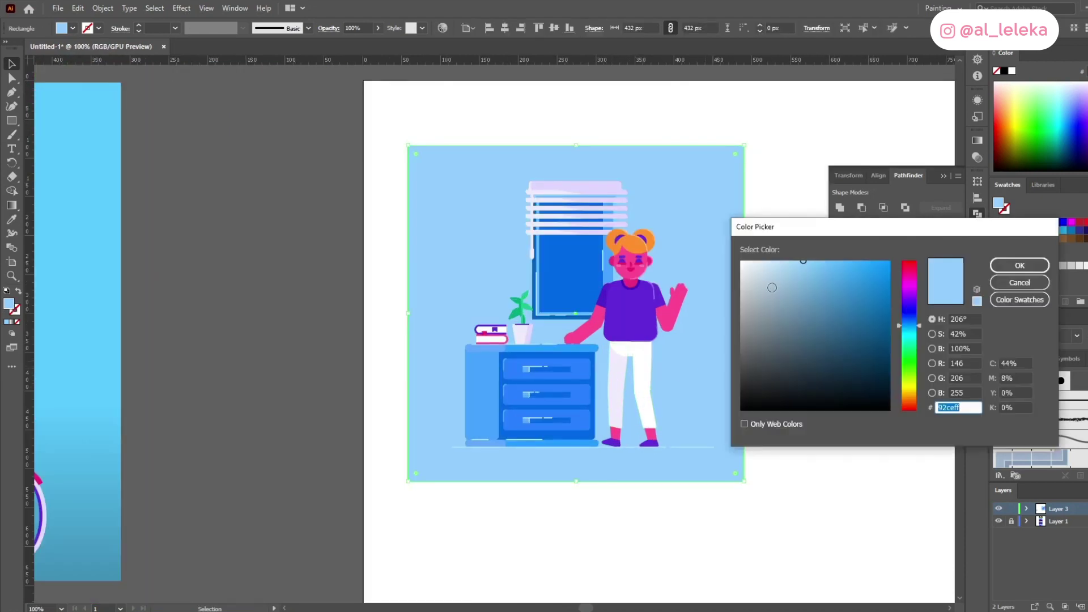
drag(911, 329, 913, 324)
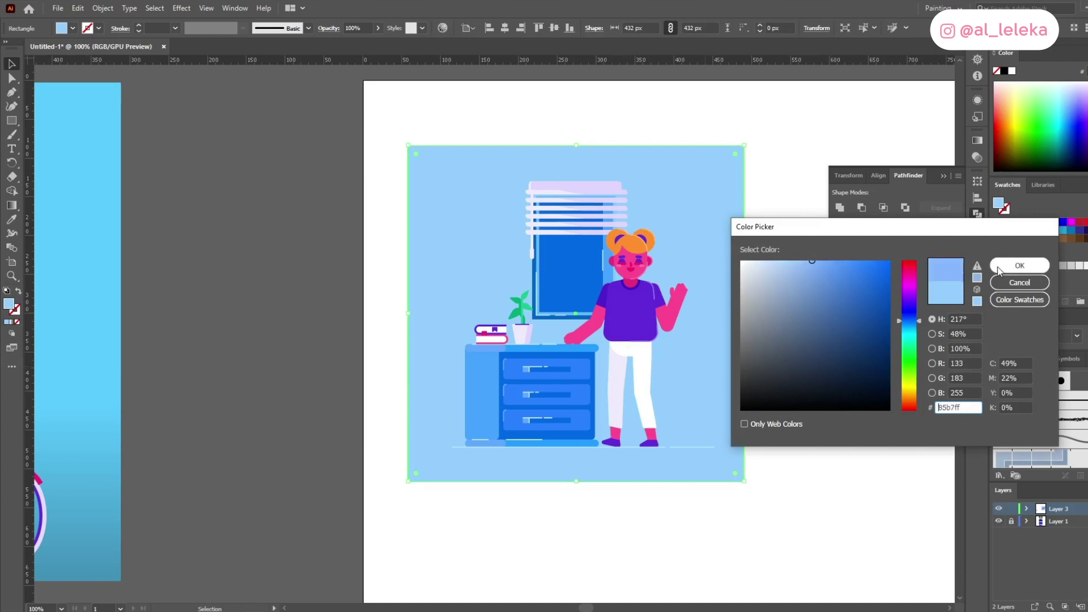
click(998, 271)
Step: Sample the cabinet side's light blue for the background square and lighten the fill to 6cbdff
click(11, 218)
click(481, 390)
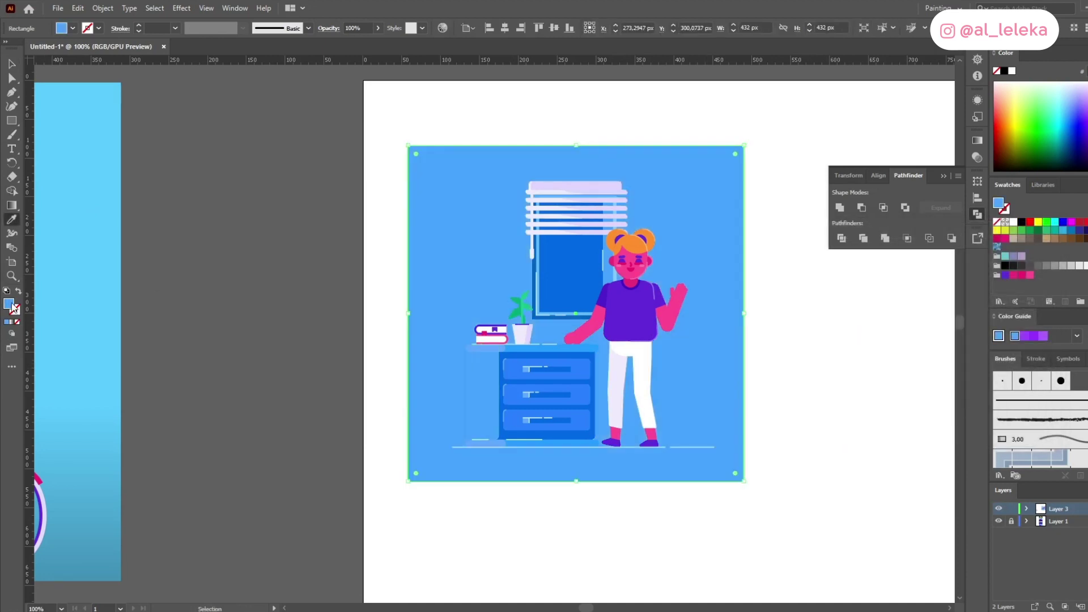
double_click(8, 303)
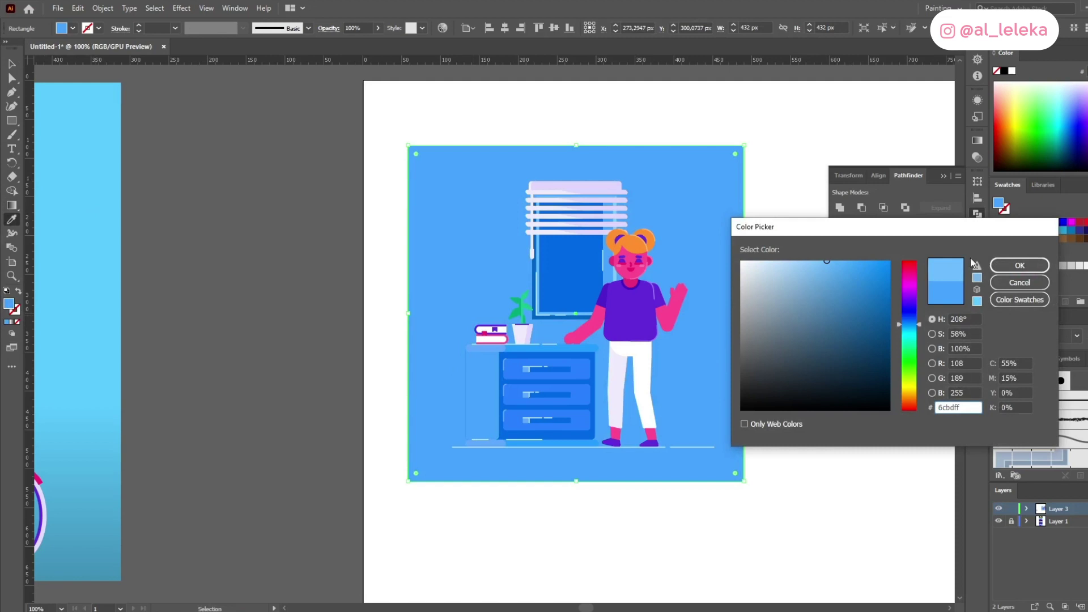
click(1014, 265)
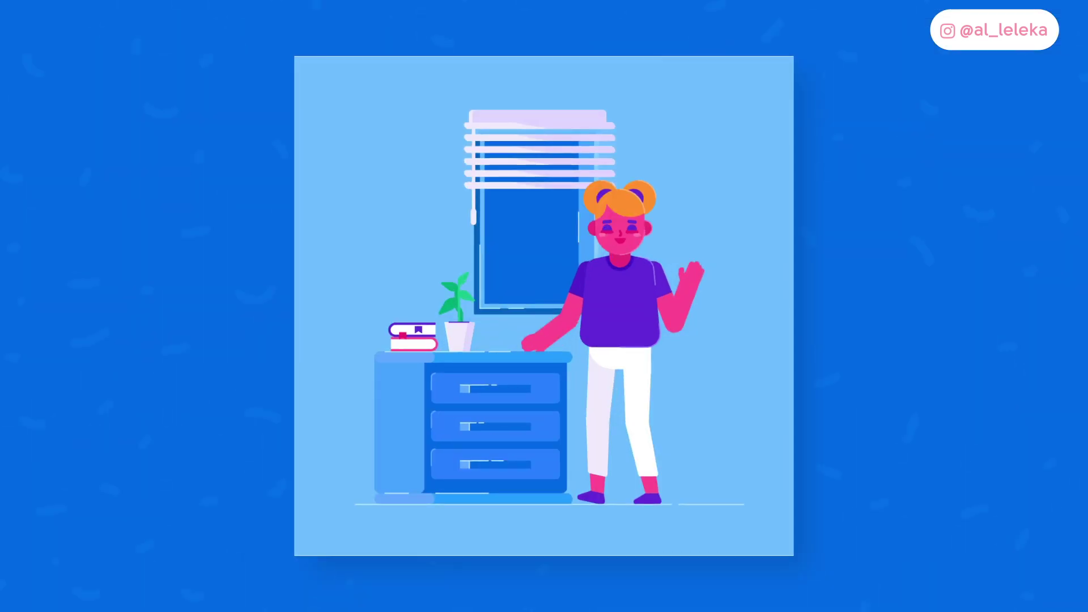